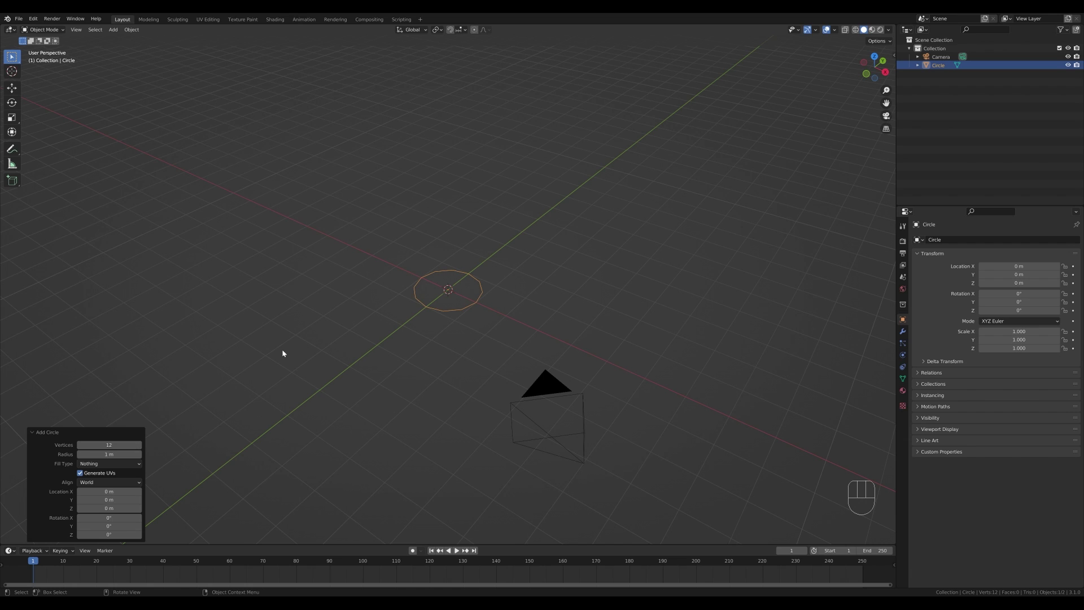
Delete the three topmost vertices of the circle mesh as seen from the top view.
key(Tab)
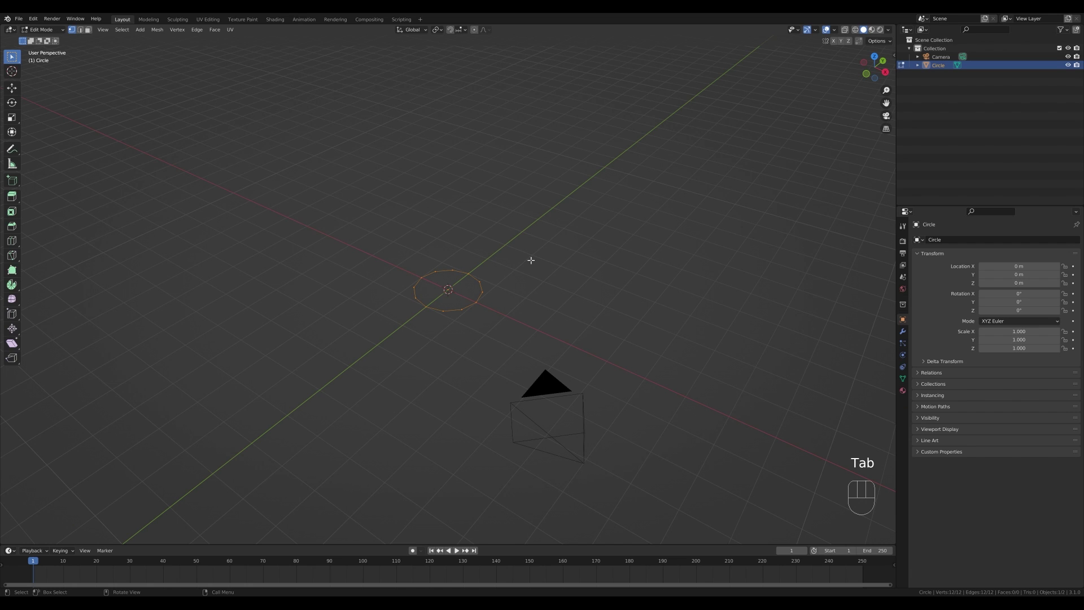
key(KP_7)
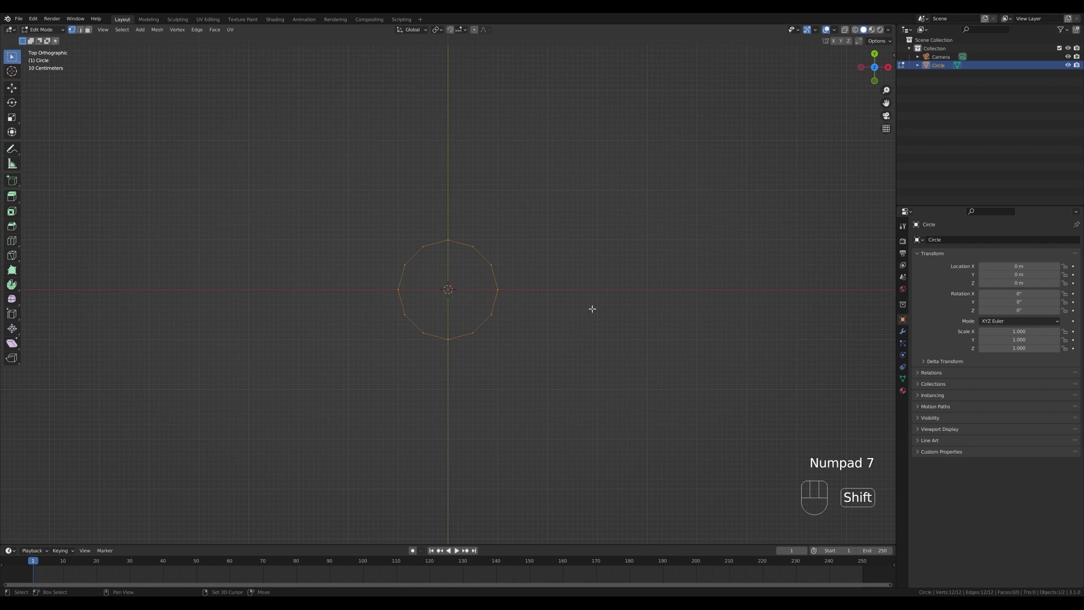
drag(386, 244, 479, 271)
key(x)
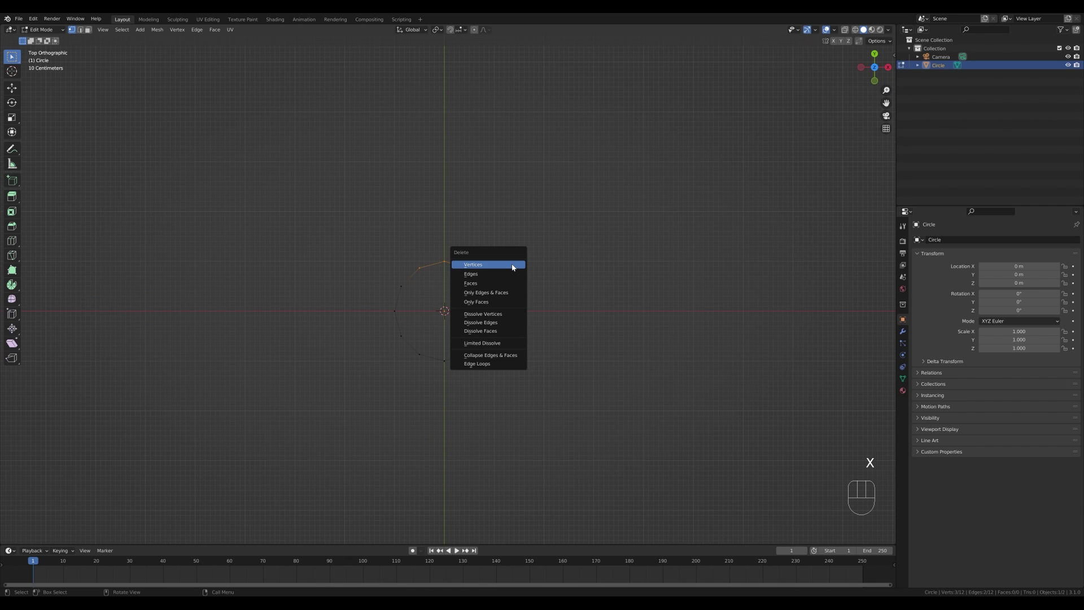
click(513, 265)
Move the two open end vertices of the circle about 0.15 m upward along the Y axis.
drag(374, 261, 520, 293)
key(g)
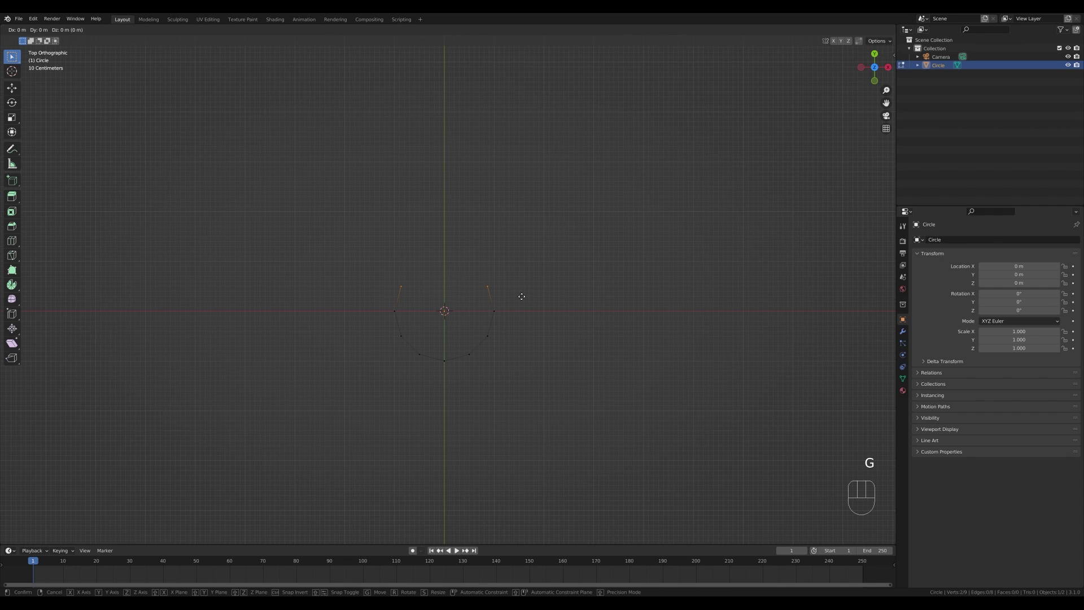
key(y)
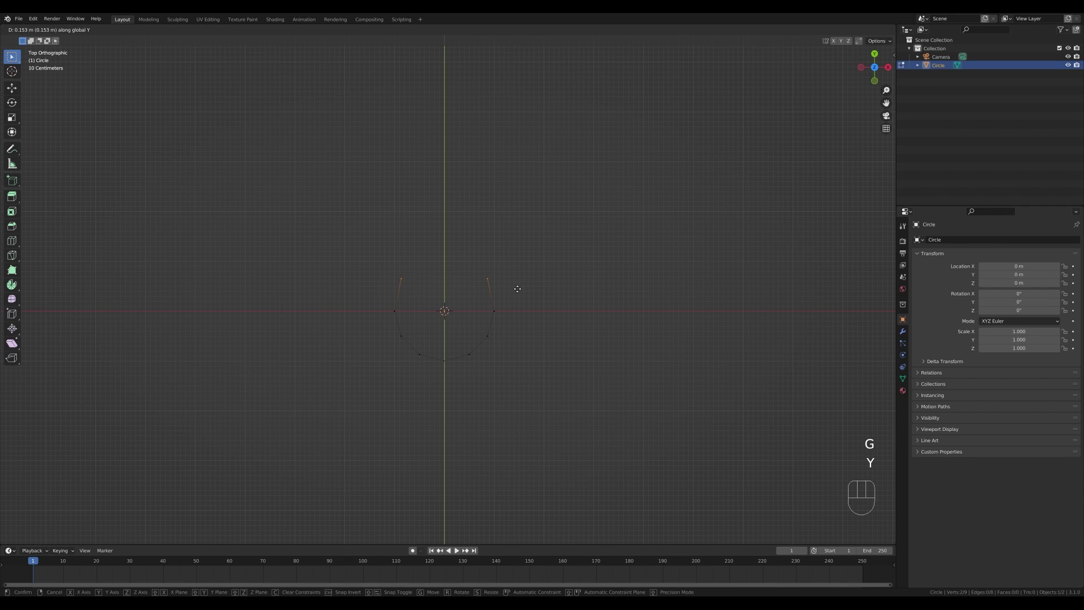
click(517, 288)
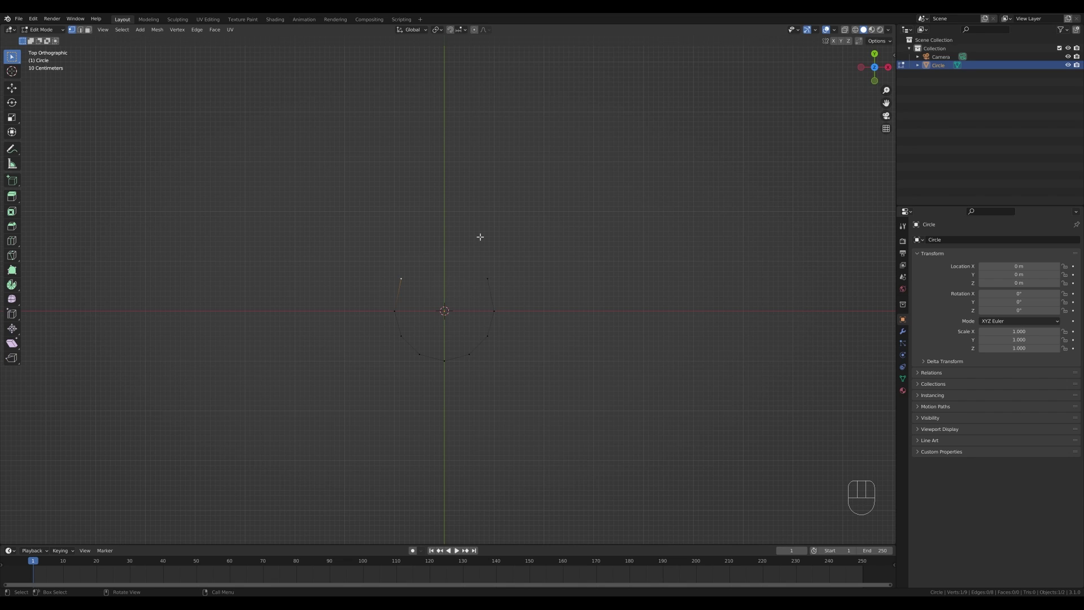
Shift the left end vertex slightly inward and extrude four vertices from it to form the body's upper-left side and rounded corner.
key(g)
click(419, 285)
key(e)
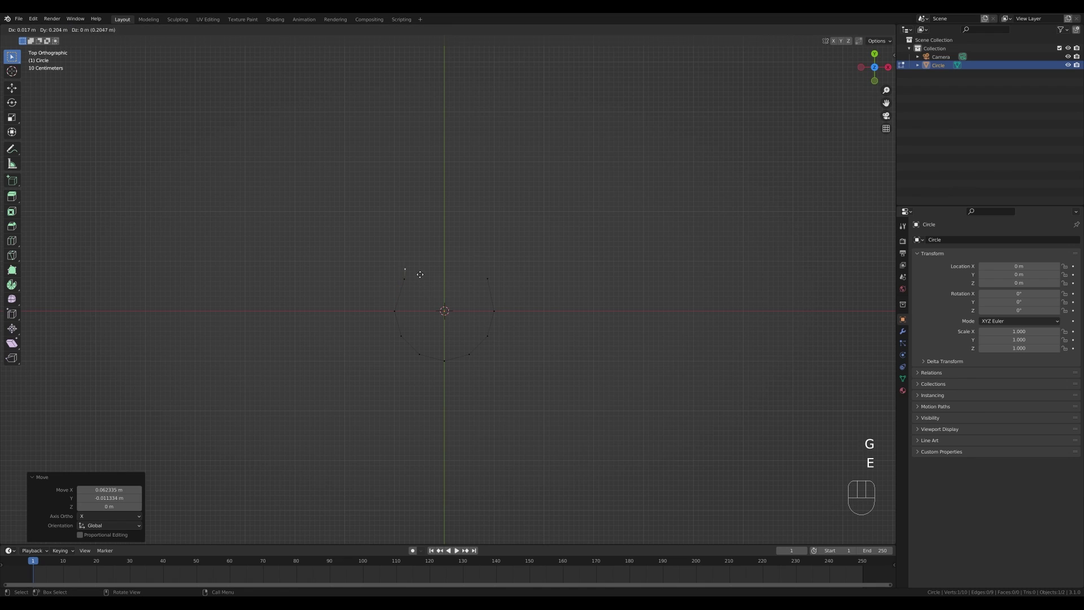
click(418, 270)
key(e)
click(411, 254)
key(e)
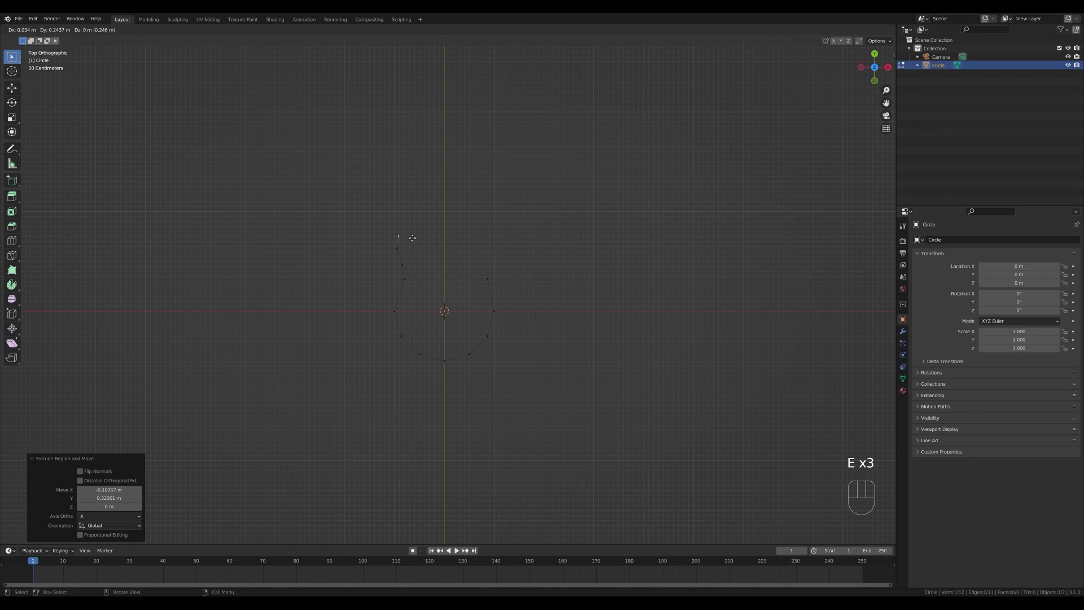
click(416, 232)
key(e)
click(426, 226)
Continue extruding five vertices across the top edge, down the right side and into the base of the cutaway.
key(e)
click(450, 225)
key(e)
click(484, 226)
key(e)
click(481, 251)
key(e)
click(486, 267)
key(e)
click(501, 269)
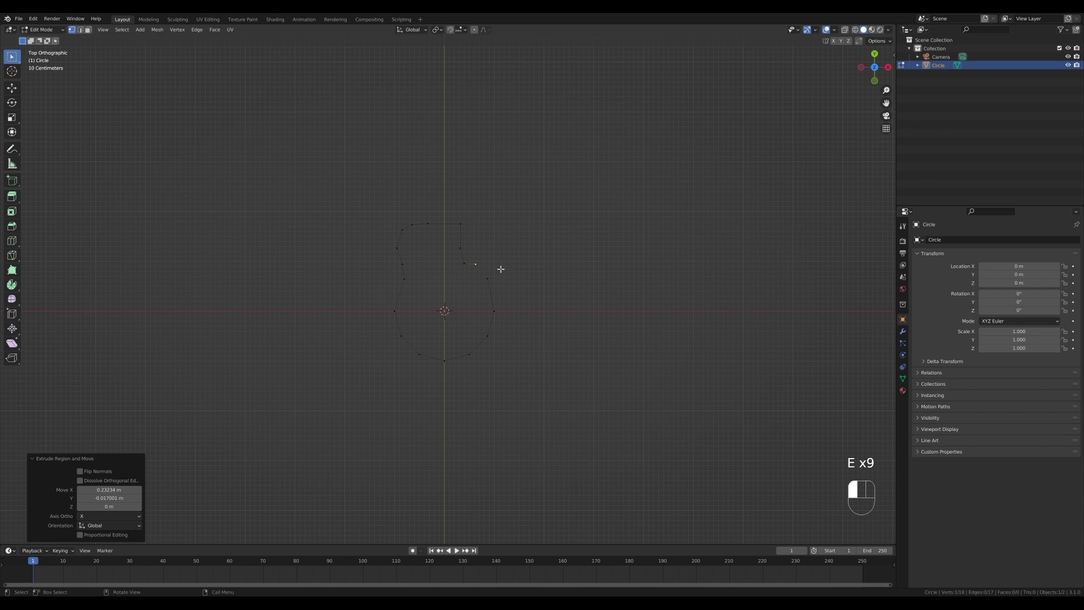
Extrude four more vertices to outline the small horn on the right, ending just above the open right end vertex.
key(e)
click(514, 261)
key(e)
click(525, 261)
key(e)
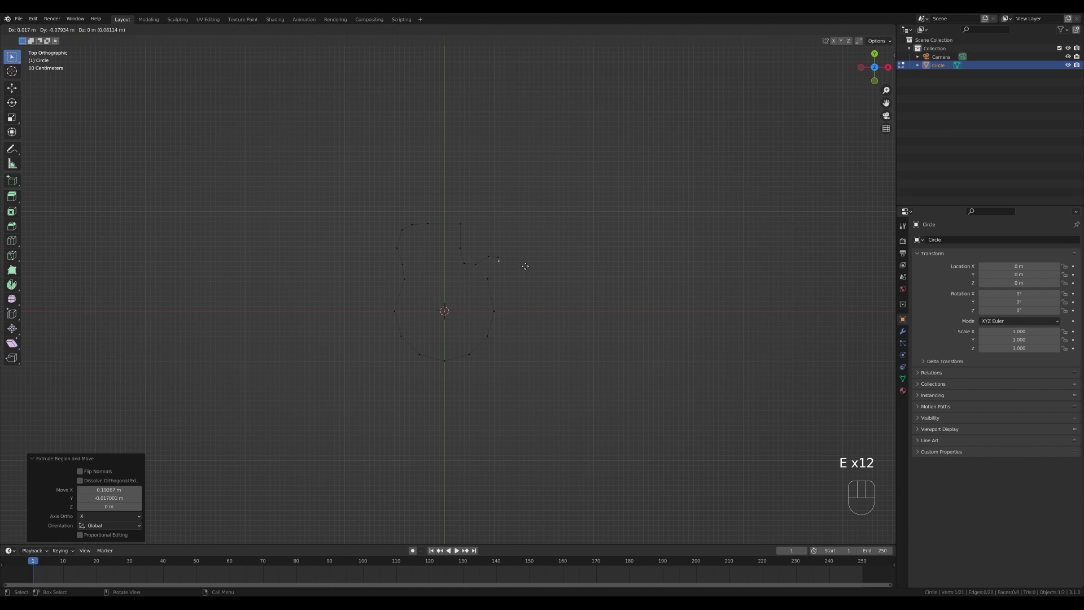
click(525, 270)
key(e)
click(517, 280)
Lower the open right end vertex and join it to the horn's last vertex to close the outline.
click(486, 289)
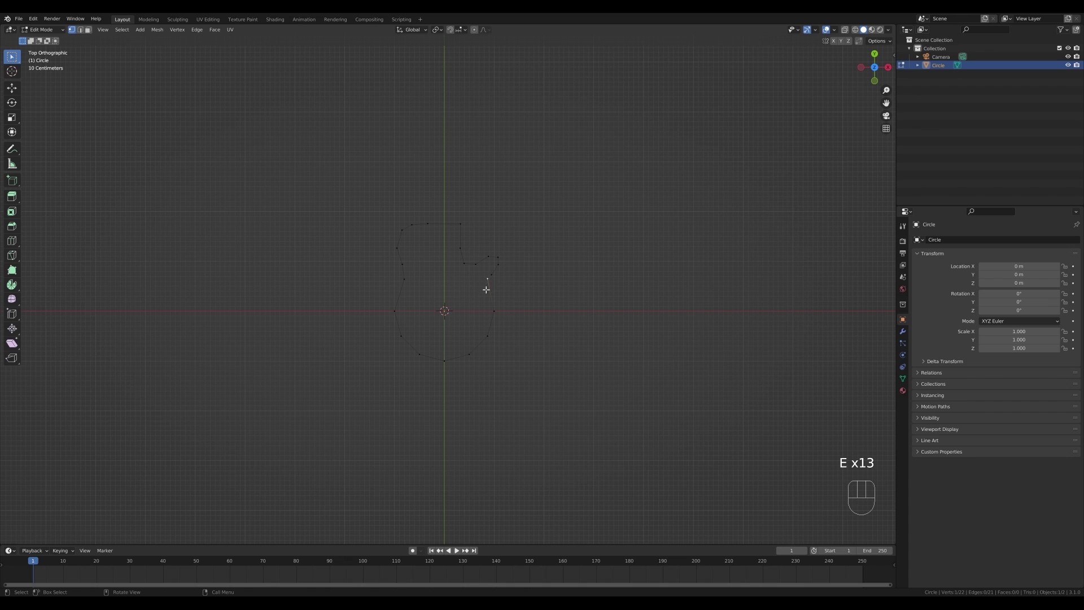
key(g)
click(489, 298)
shift+click(492, 275)
key(g)
key(Escape)
Nudge the vertices along the outline's upper-left side and waist to refine the curve.
click(394, 247)
key(g)
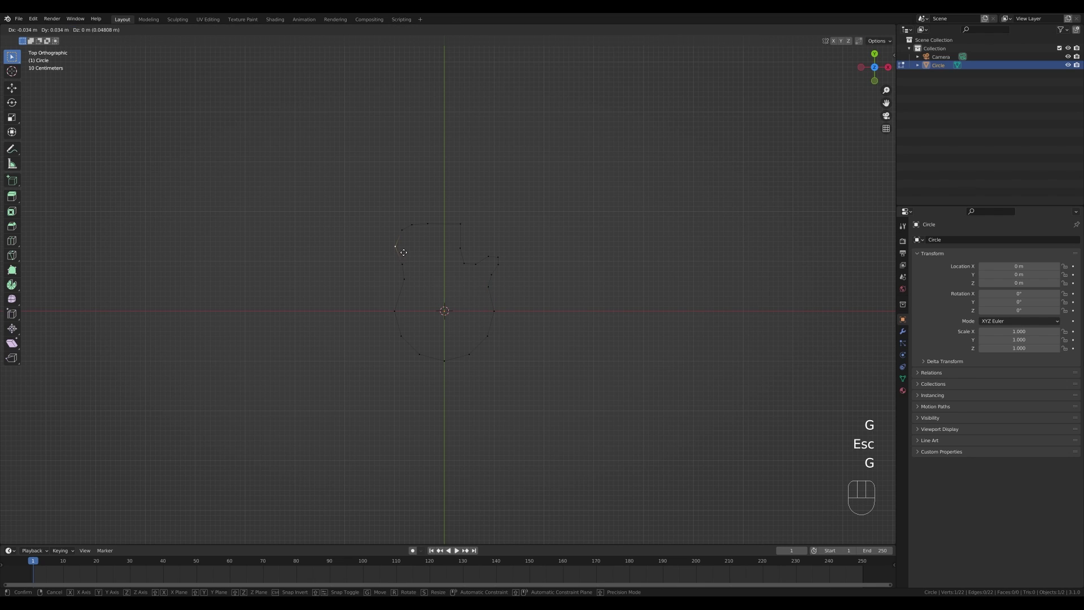
click(400, 247)
click(405, 262)
key(g)
click(405, 261)
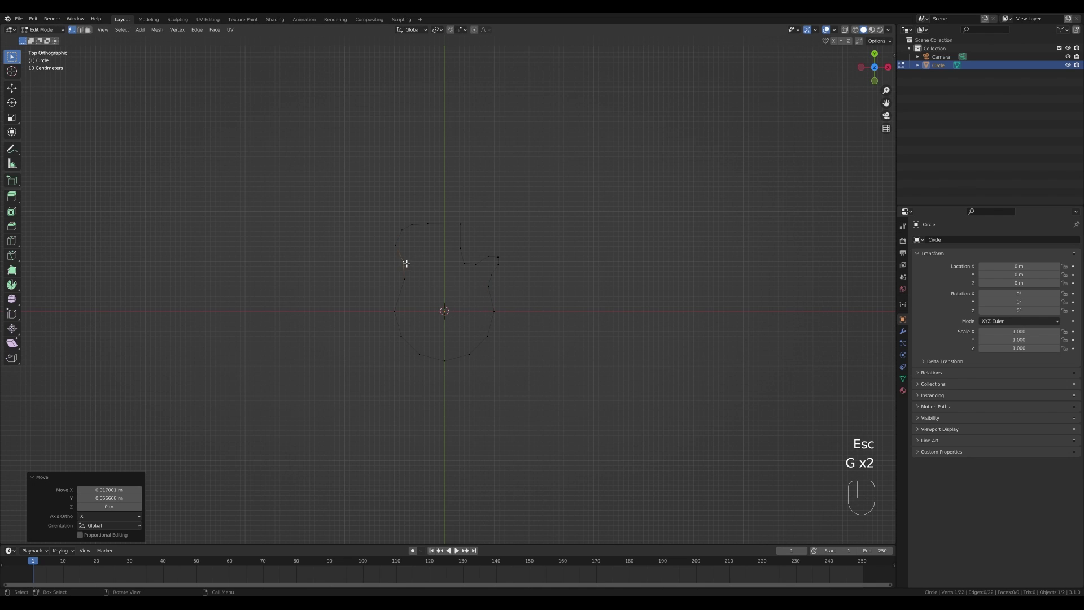
click(407, 278)
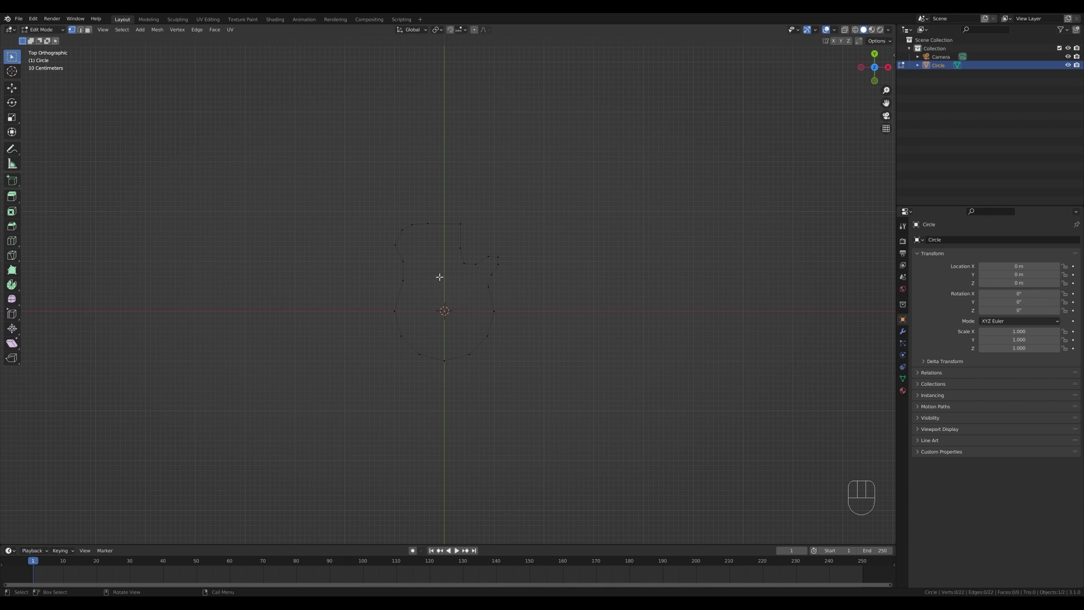
Fill the closed outline with a face and extrude it upward three times by about 0.05 m, 0.28 m and 0.06 m.
key(a)
key(f)
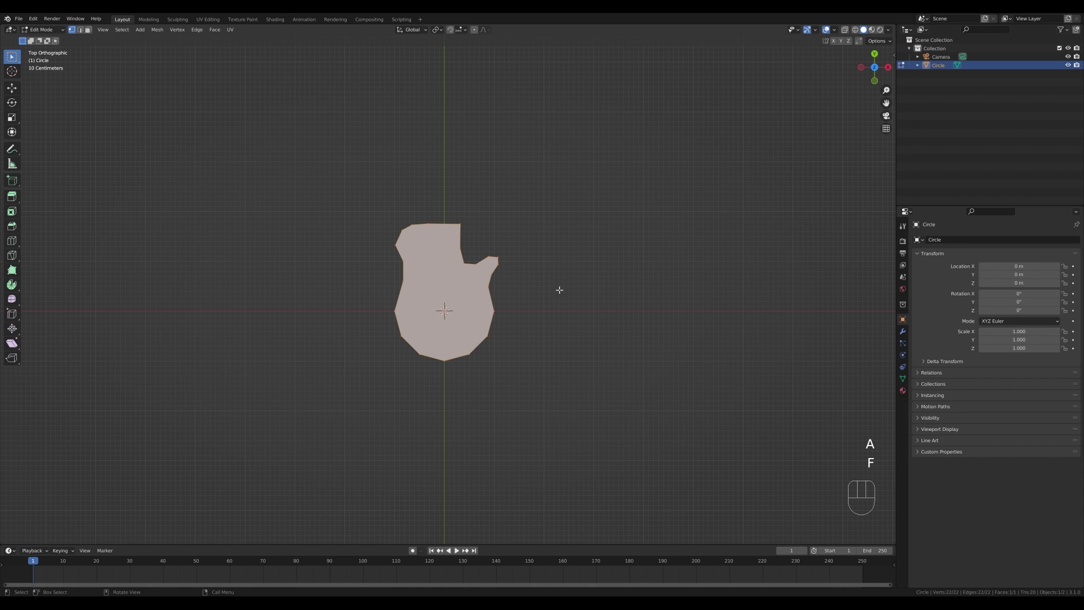
middle_drag(559, 361, 506, 305)
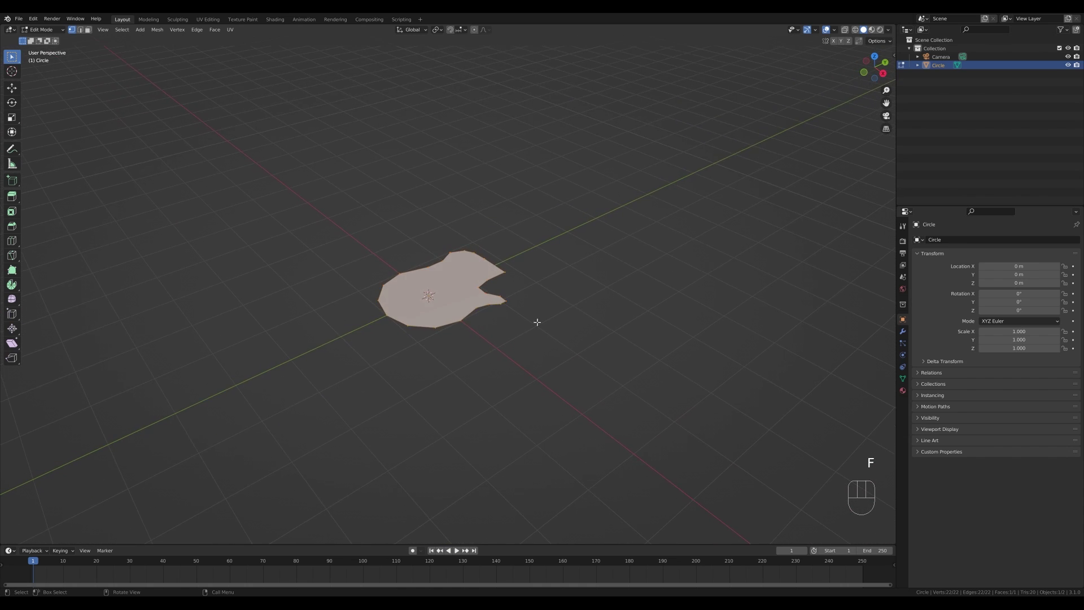
scroll(565, 340, up, 2)
key(e)
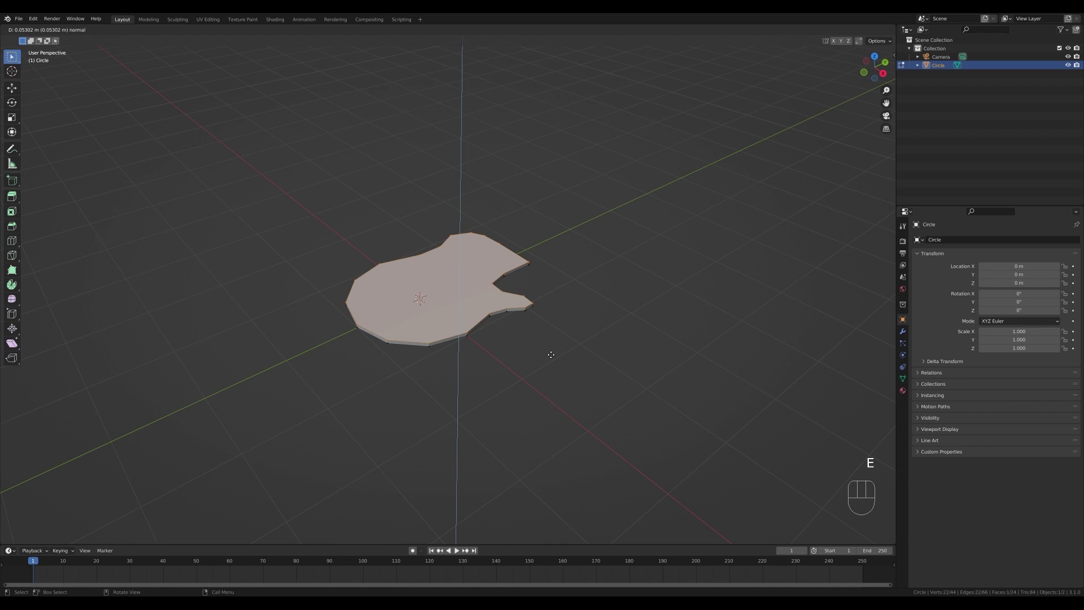
click(550, 355)
key(e)
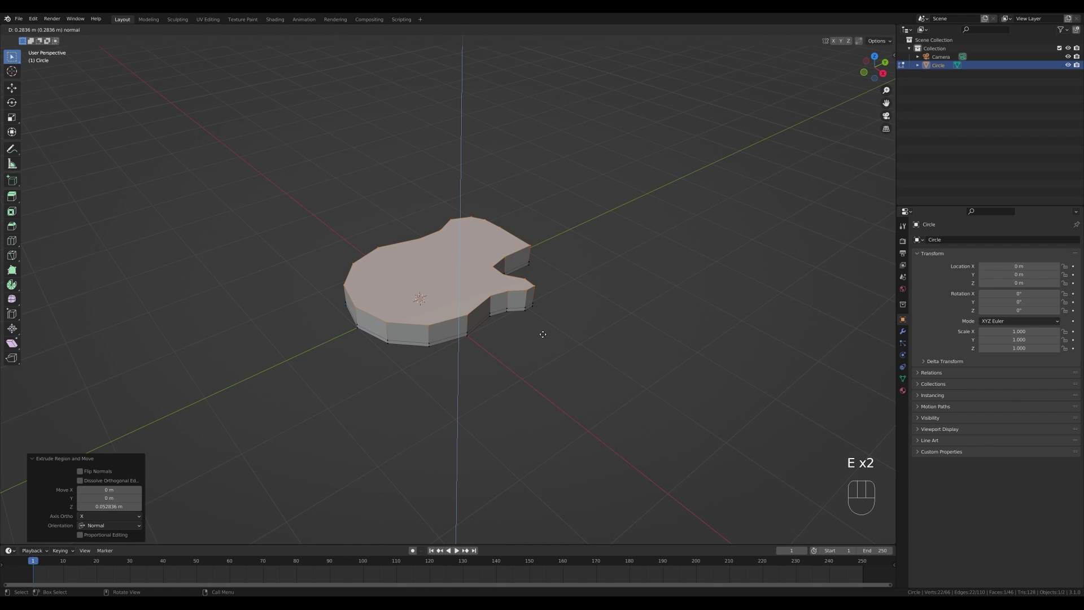
click(543, 335)
key(e)
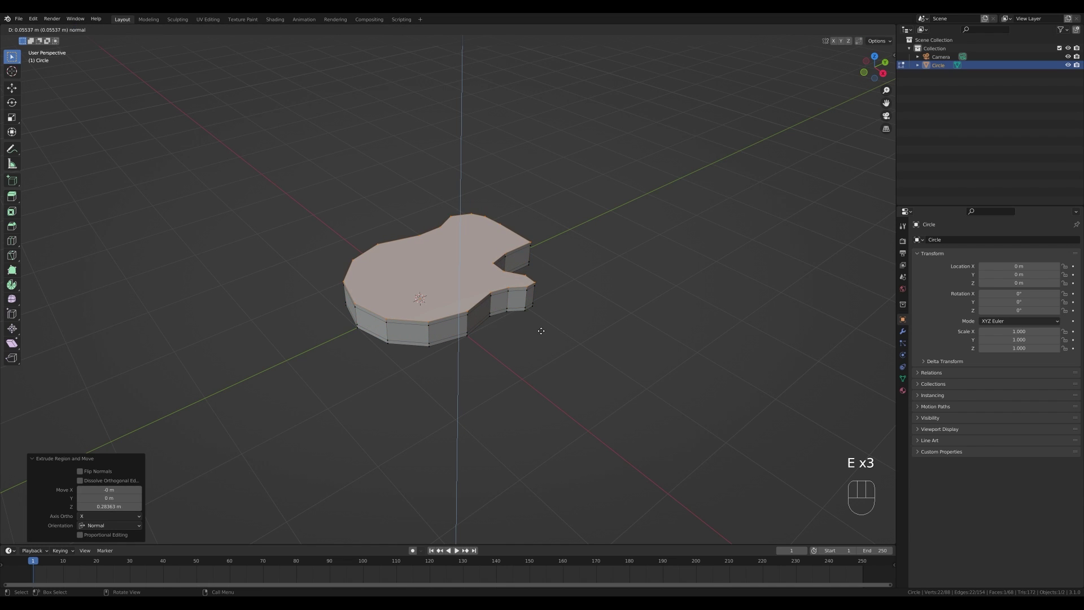
click(542, 331)
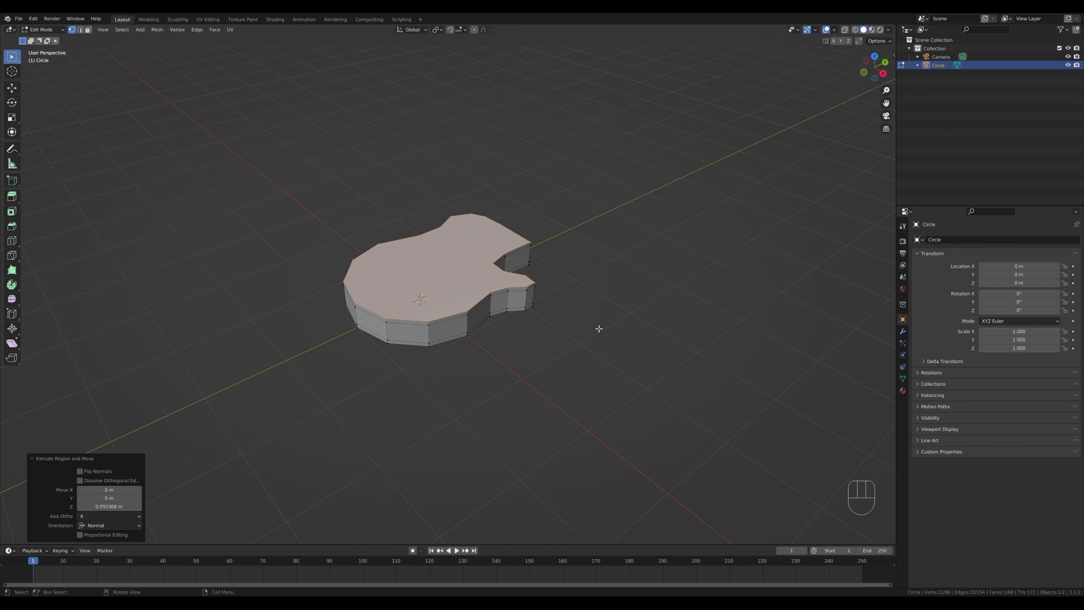
Inset the body's top face by about 0.06 m and its bottom face by about 0.07 m.
key(i)
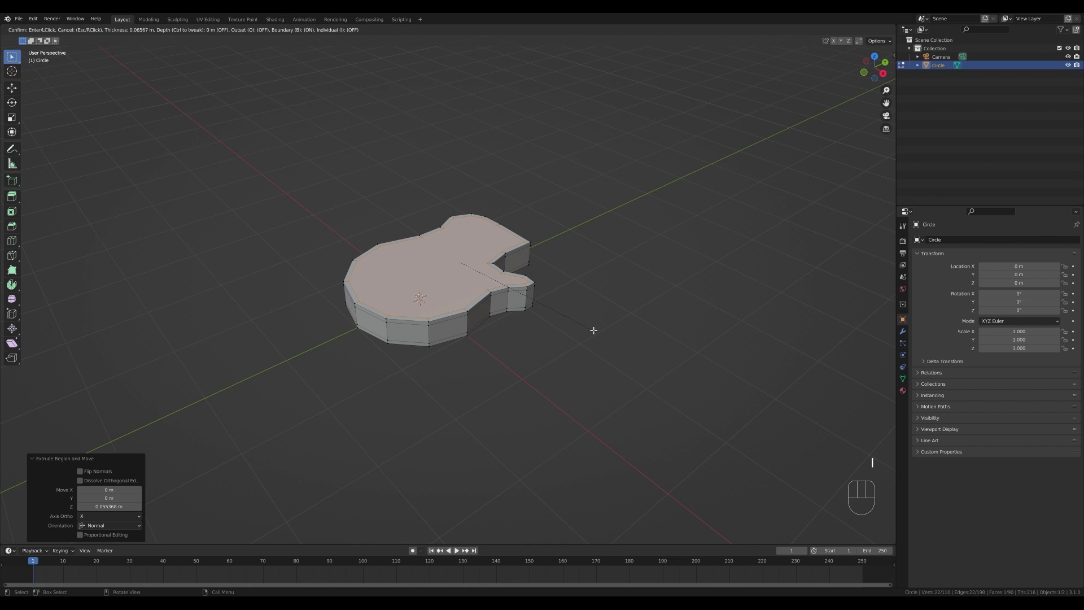
click(594, 330)
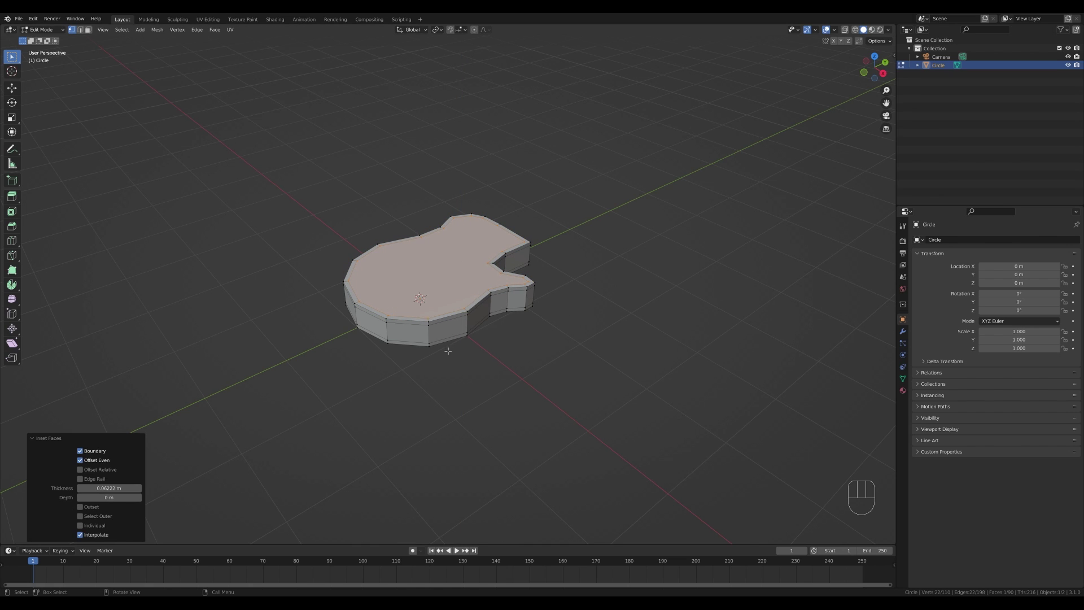
middle_drag(448, 350, 438, 289)
key(3)
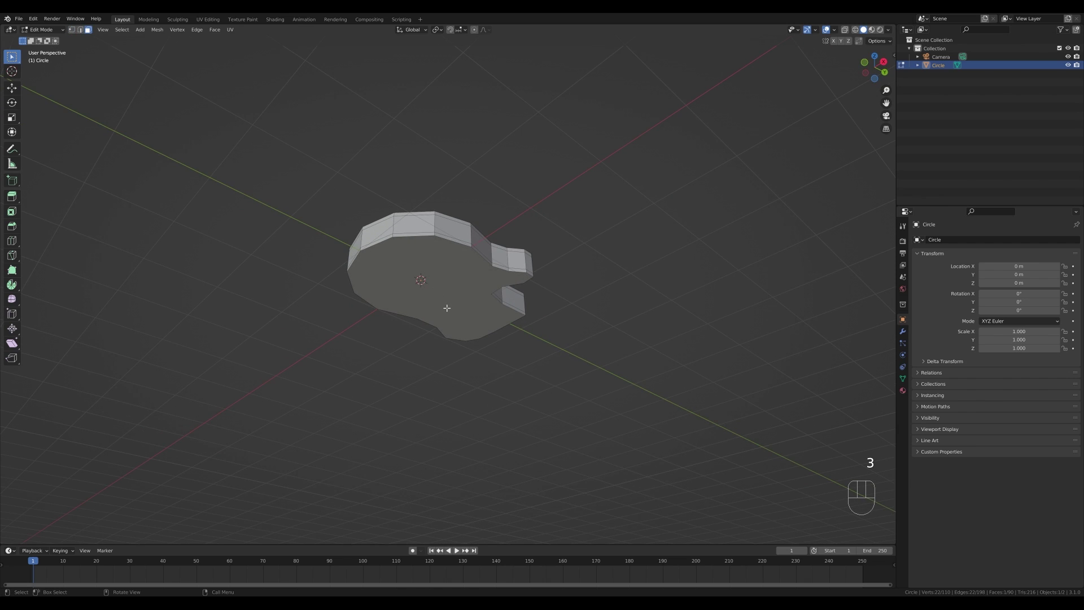
click(438, 289)
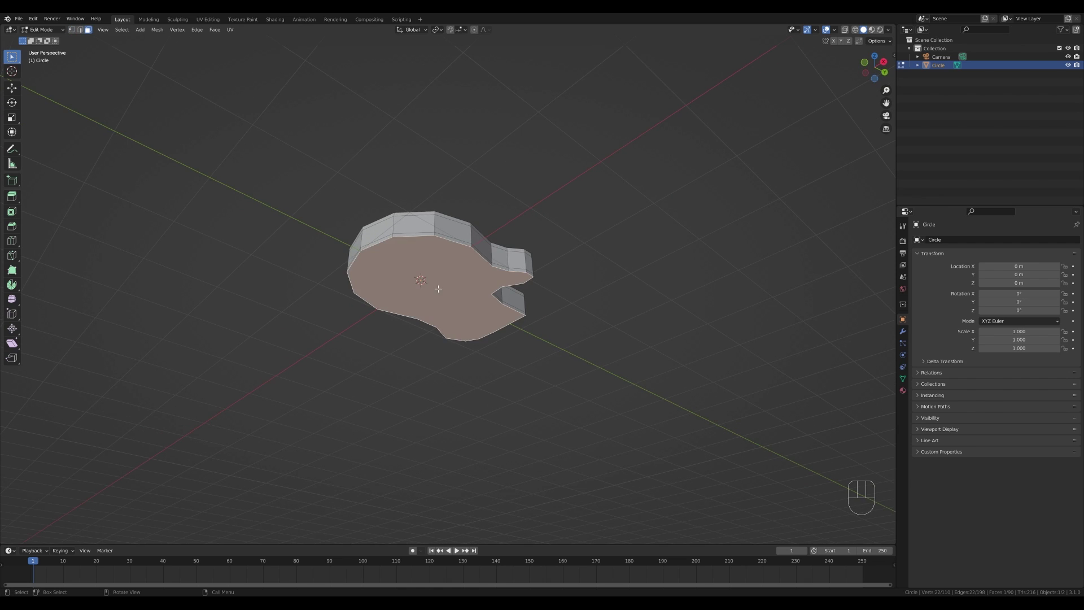
key(i)
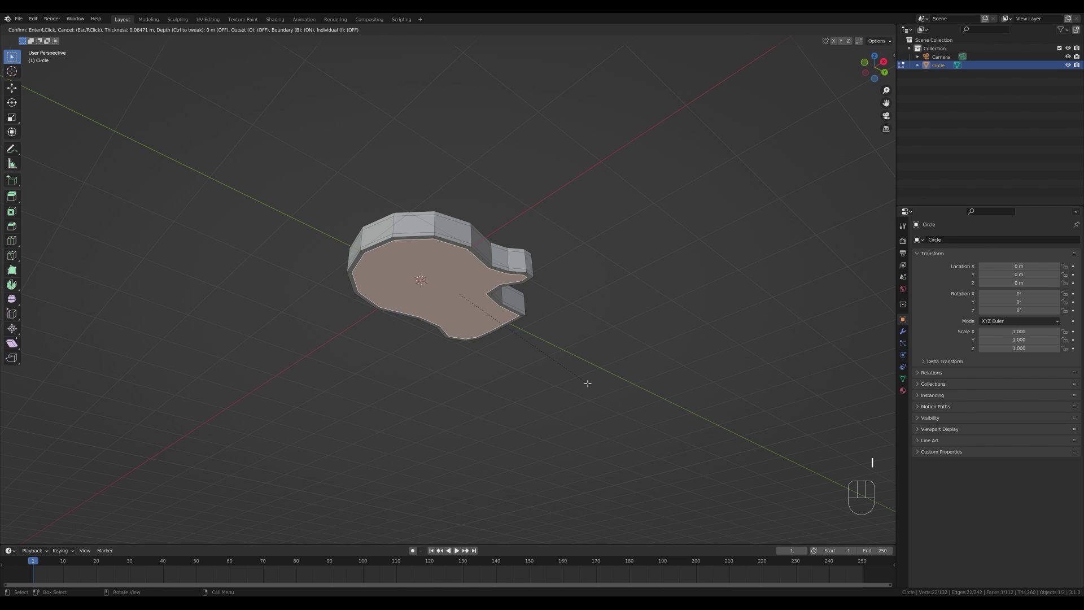
click(588, 383)
Add a level 2 Subdivision modifier to the body in Object Mode and shade it smooth.
middle_drag(608, 297, 609, 339)
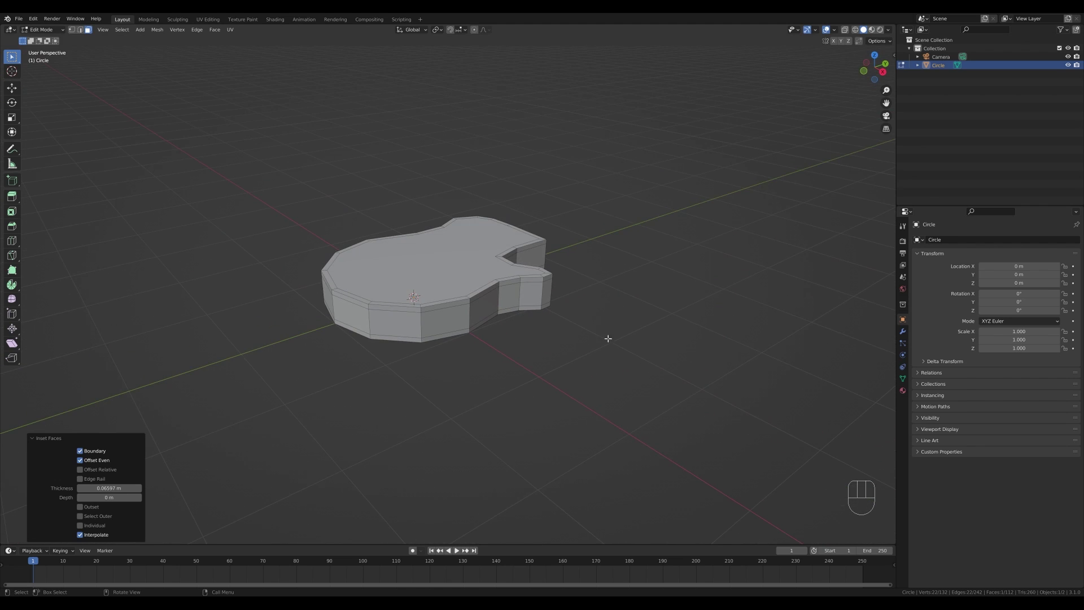
key(Tab)
middle_drag(566, 306, 591, 311)
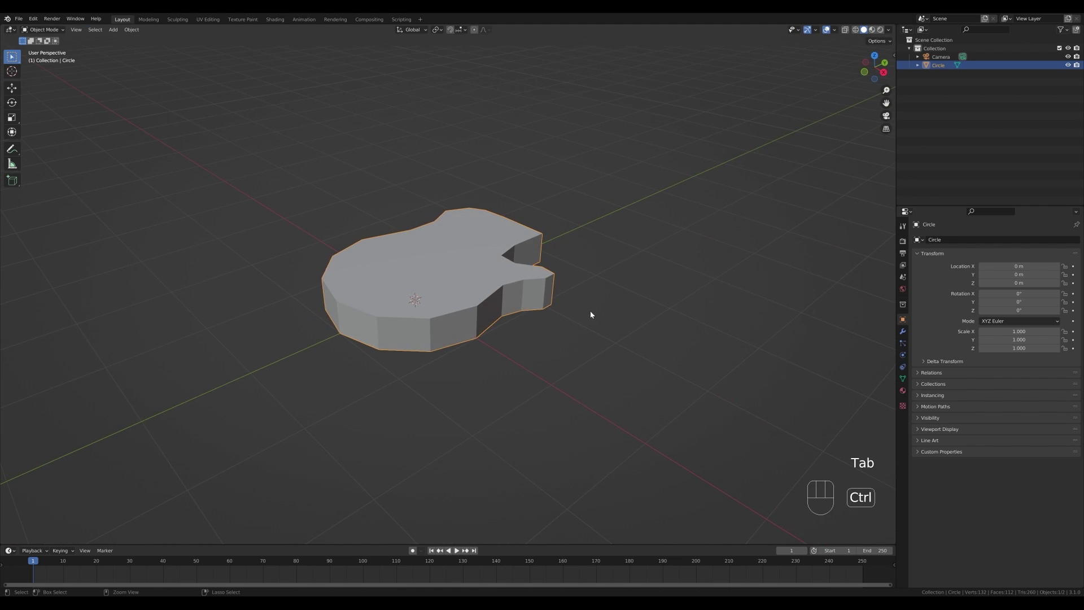
key(ctrl+2)
click(903, 331)
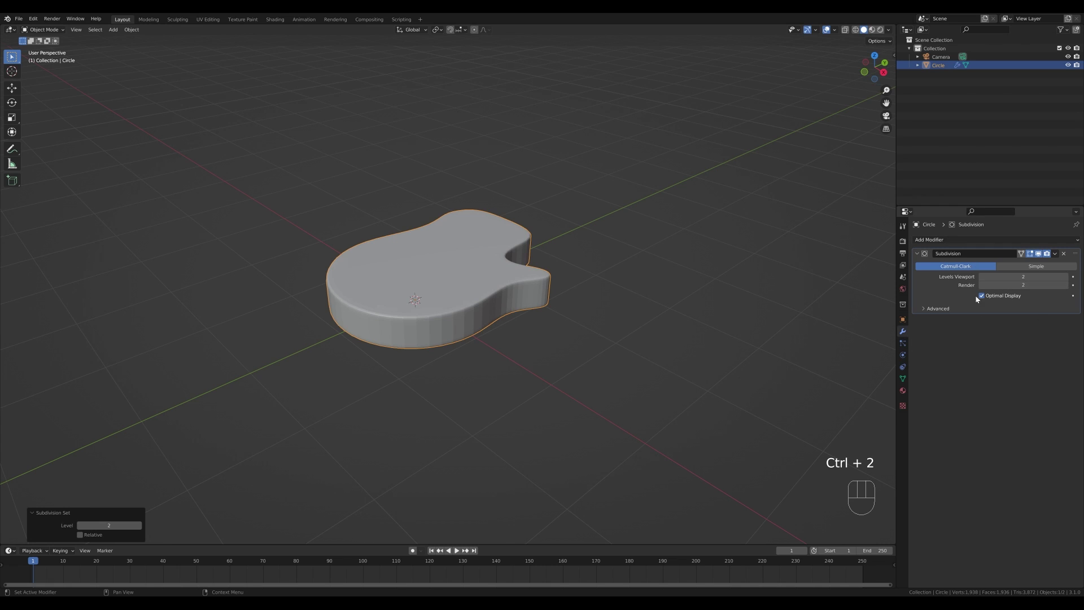
right_click(492, 309)
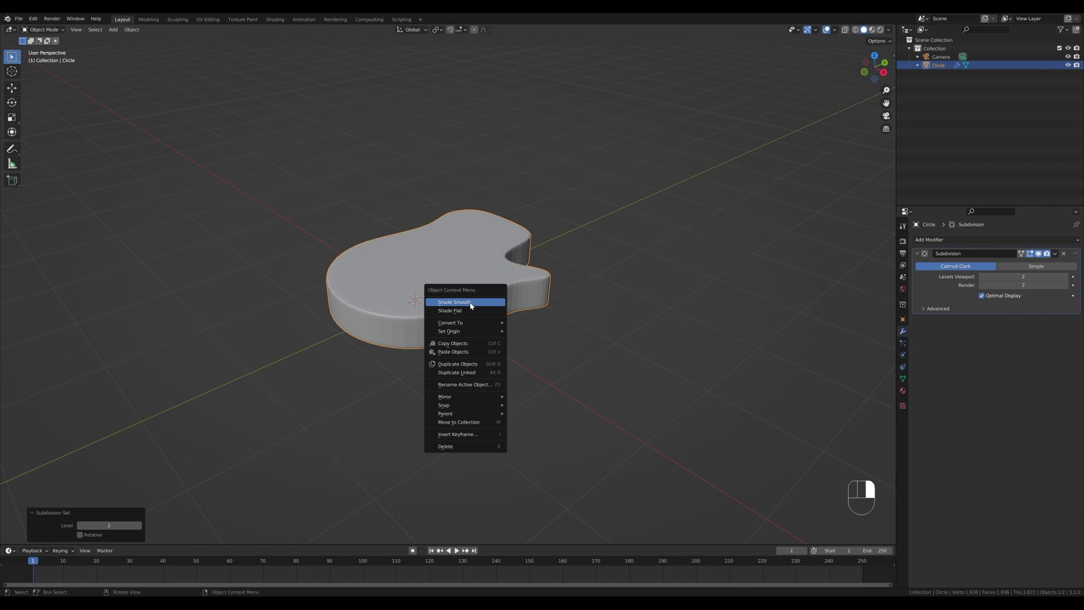
click(471, 303)
Sharpen the body's corner beside the cutaway with one loop cut slid close to it on each side, factors about 0.98 and -0.75.
middle_drag(531, 332, 458, 339)
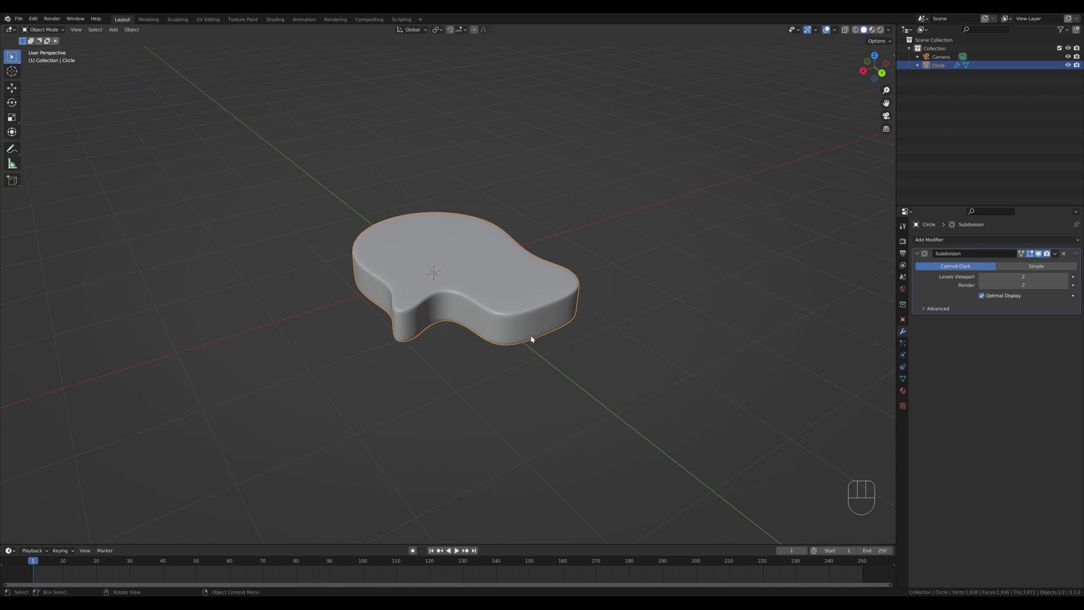
key(Tab)
key(ctrl+r)
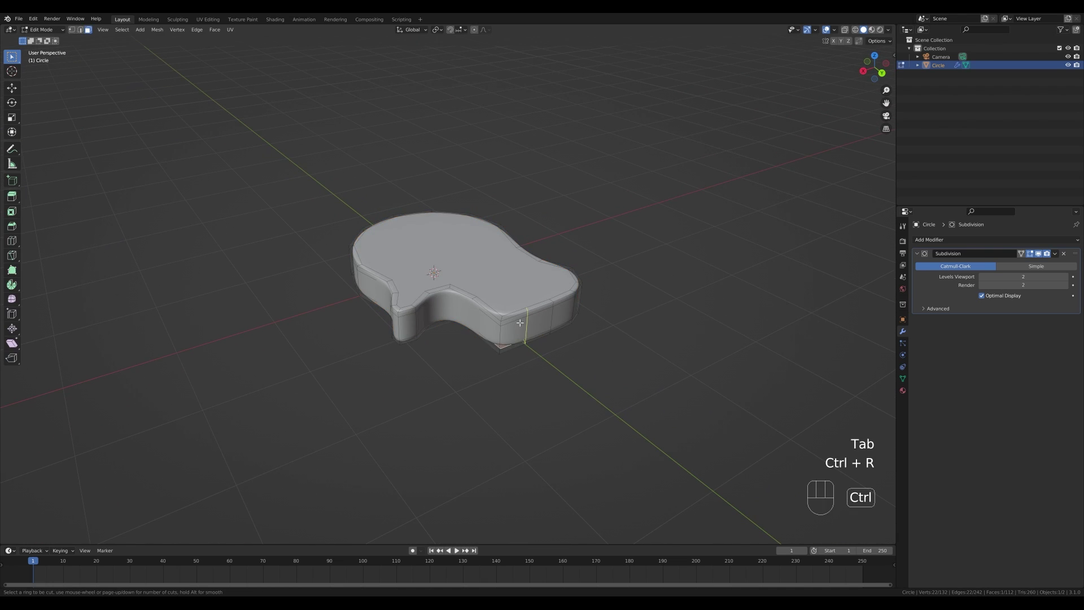
click(520, 322)
click(489, 325)
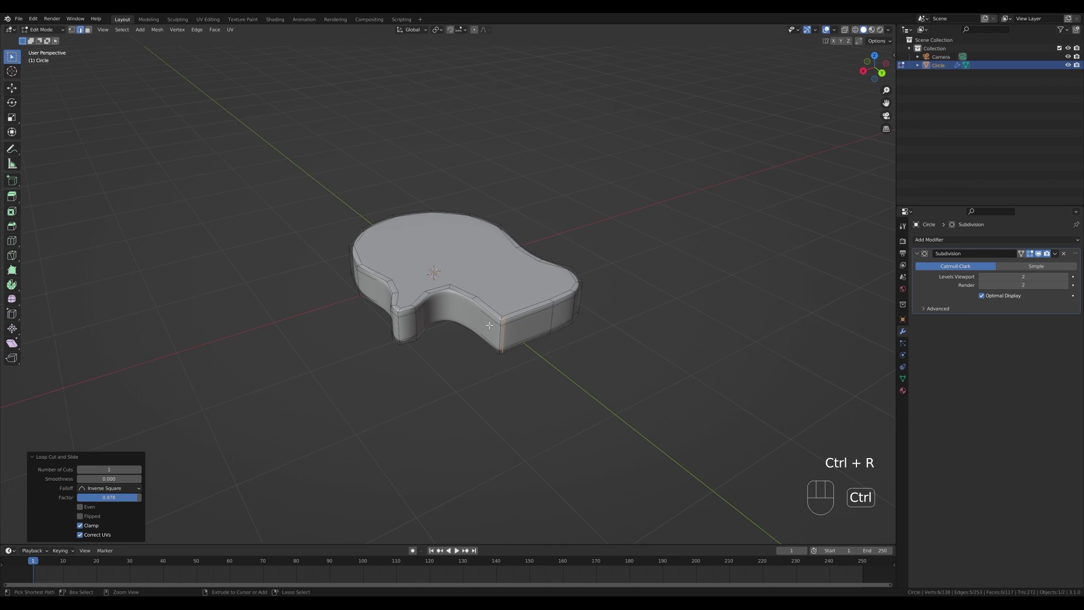
key(ctrl+r)
click(491, 326)
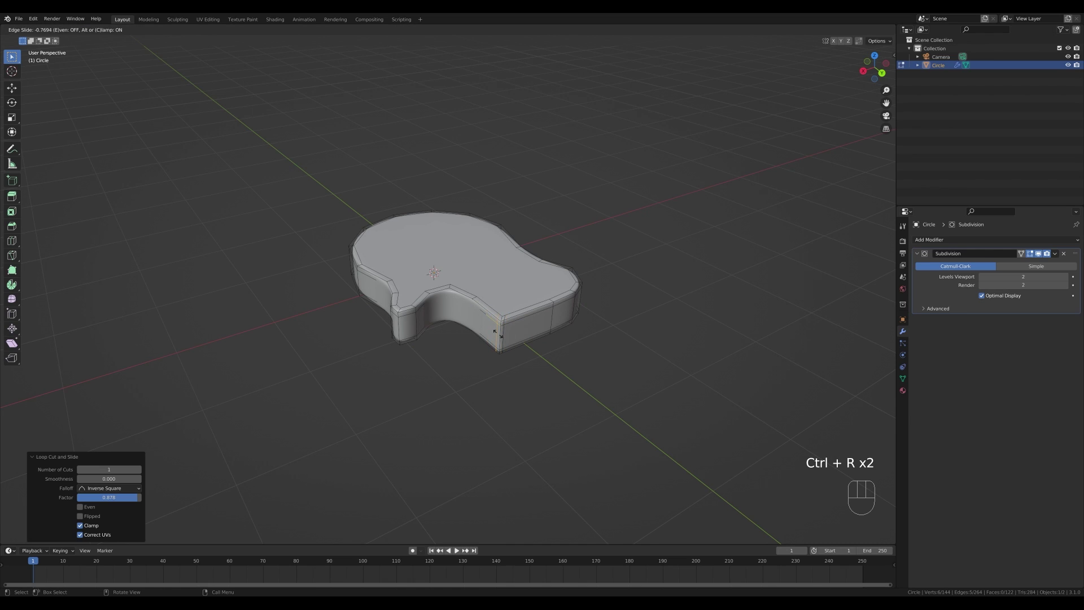
click(497, 333)
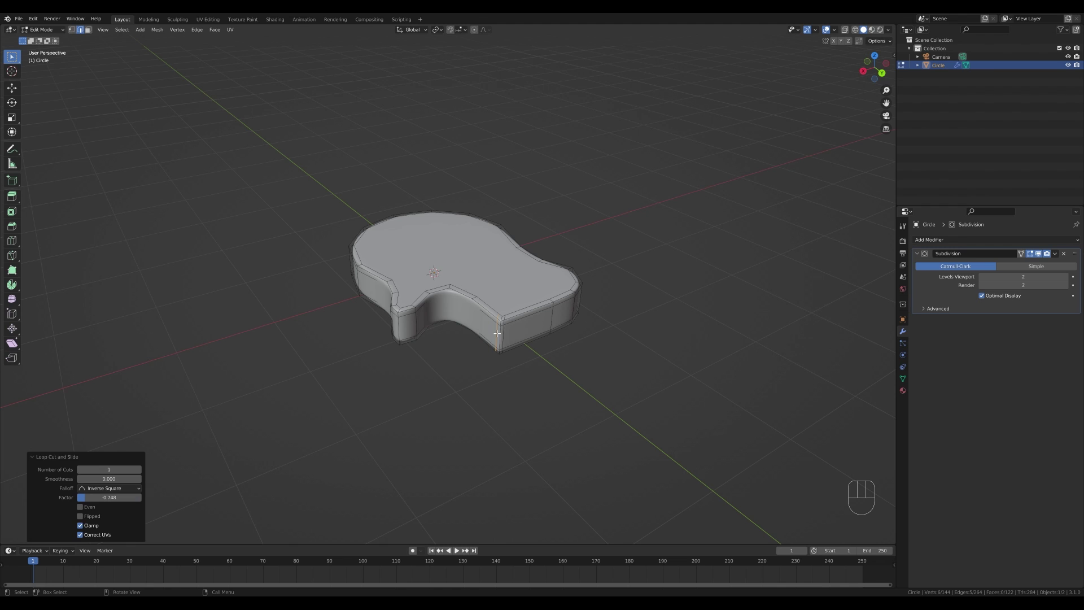
middle_drag(470, 301, 553, 325)
key(Tab)
middle_drag(426, 316, 625, 310)
key(KP_7)
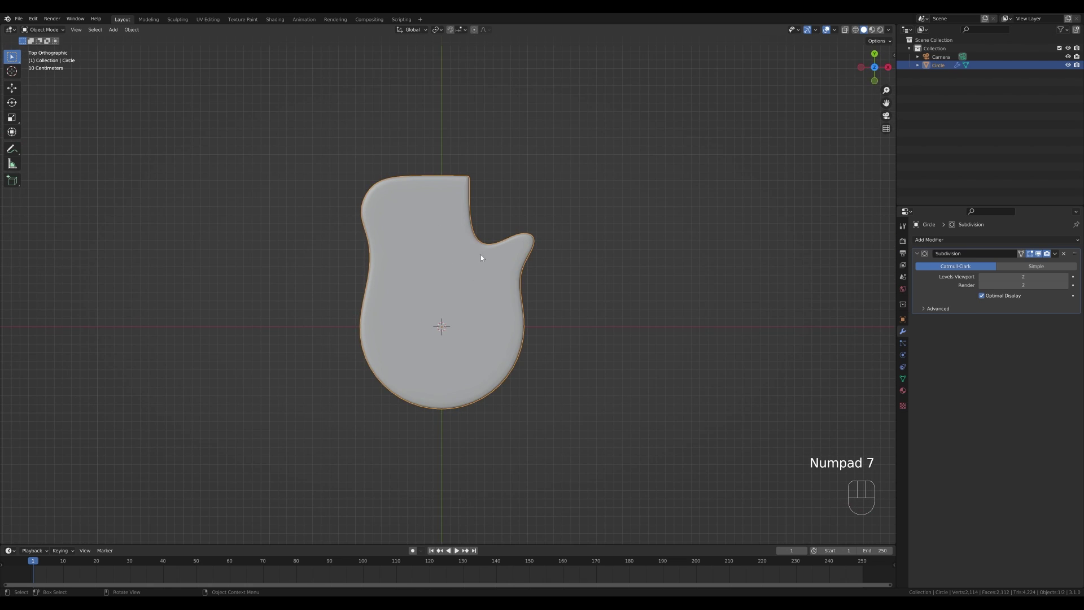
Enter Edit Mode on the body in top view and enable X-ray display so that hidden vertices can be selected.
key(Tab)
key(z)
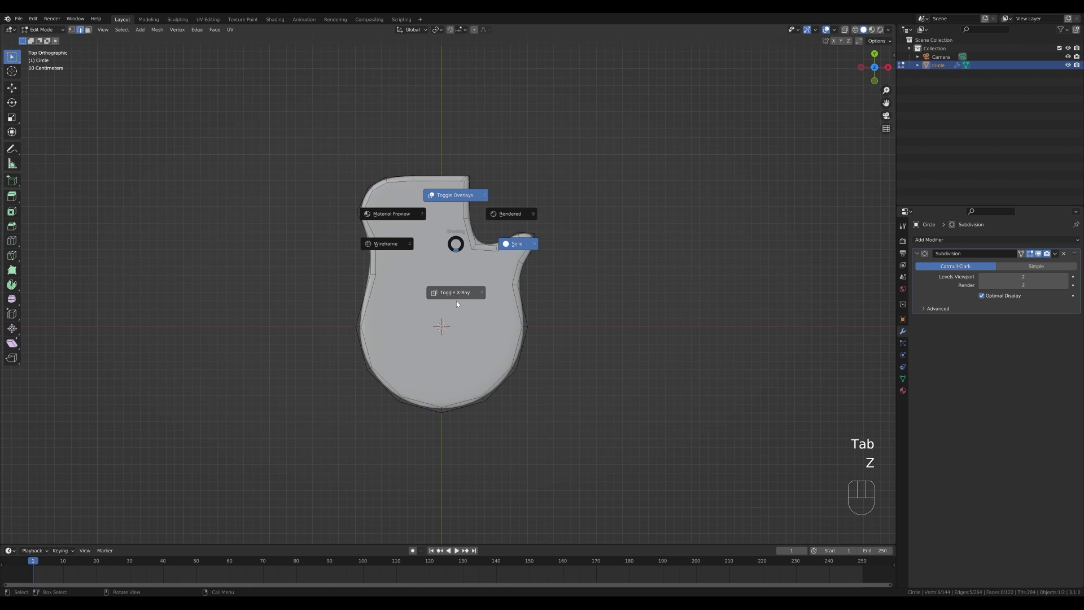
click(457, 300)
click(847, 31)
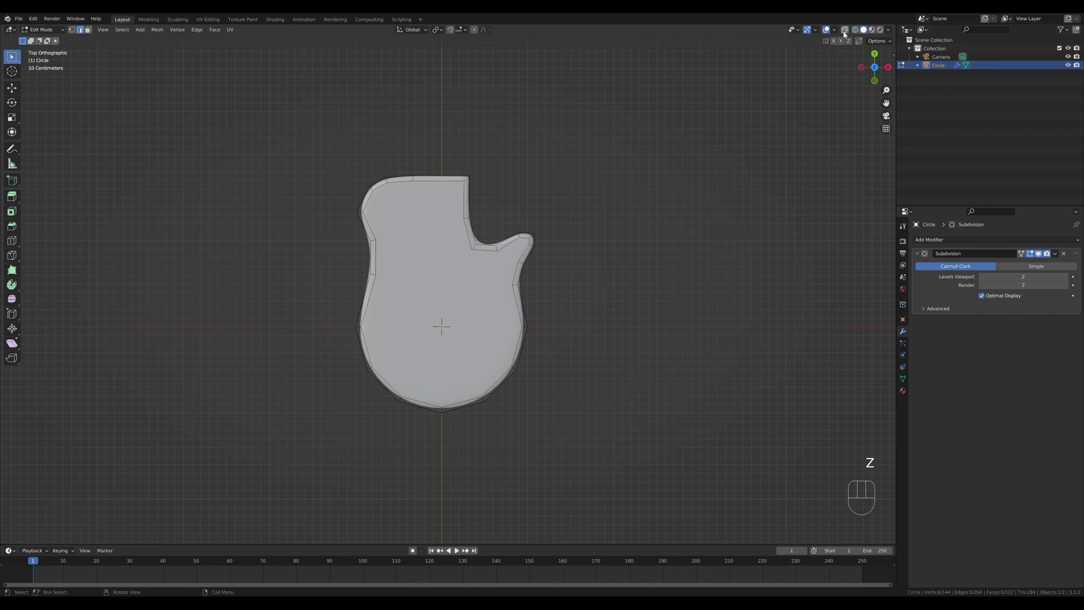
click(847, 31)
key(ctrl+z)
key(ctrl+z)
key(ctrl+z)
Pull the body's waist inward opposite the cutaway, moving its lower vertices by about 0.06 m in X and -0.08 m in Y.
drag(344, 264, 395, 295)
key(g)
click(400, 299)
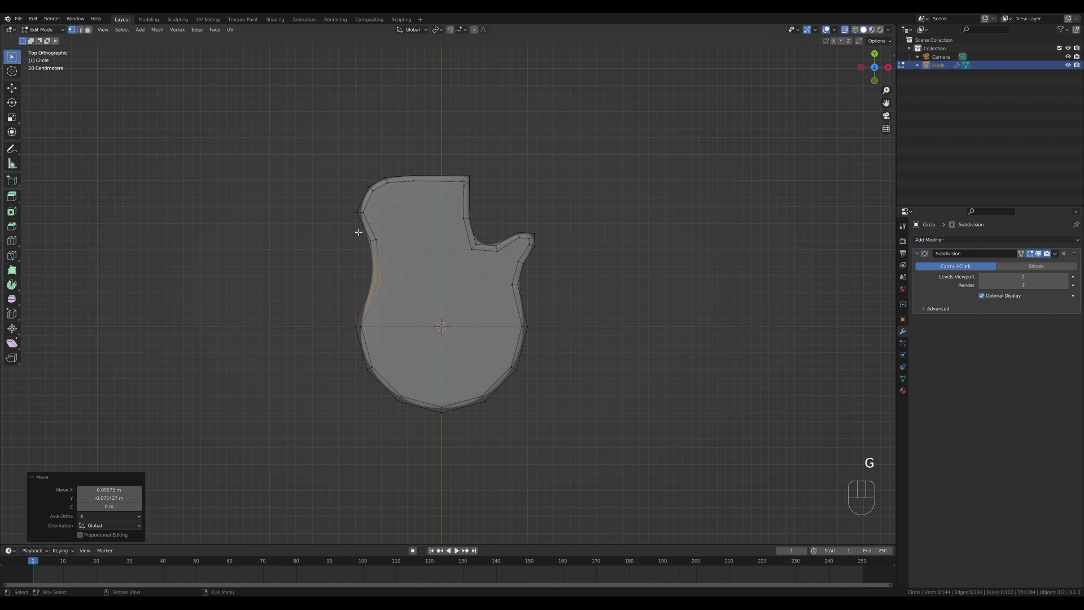
key(g)
click(408, 260)
Reshape the shoulder opposite the cutaway, moving its outermost vertices by about -0.03 m in X and -0.1 m in Y.
drag(341, 189, 375, 223)
key(g)
key(Escape)
drag(346, 186, 377, 225)
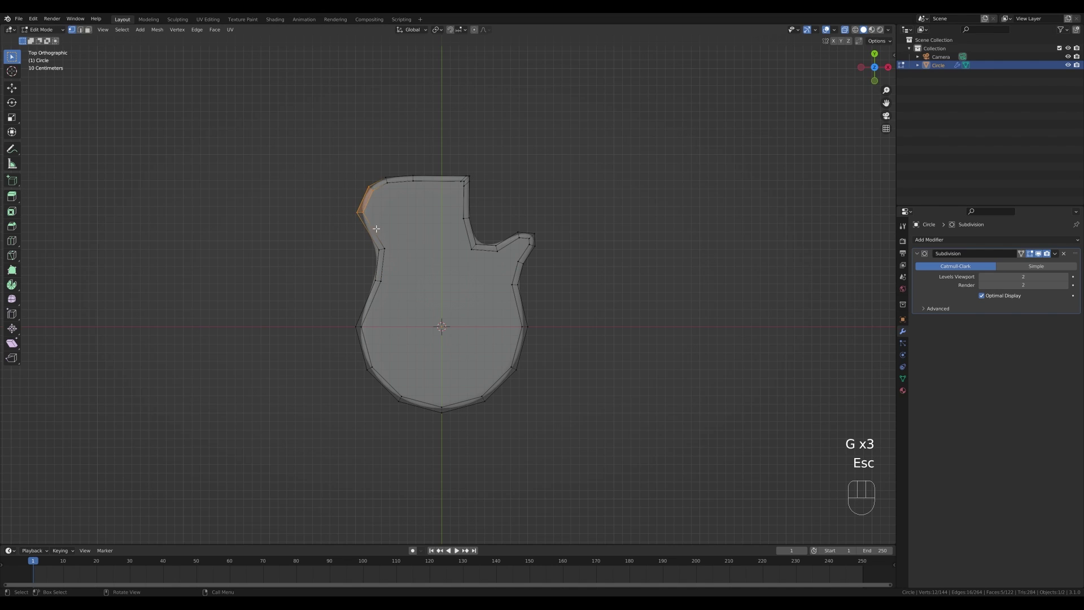
key(g)
click(376, 231)
key(g)
click(374, 237)
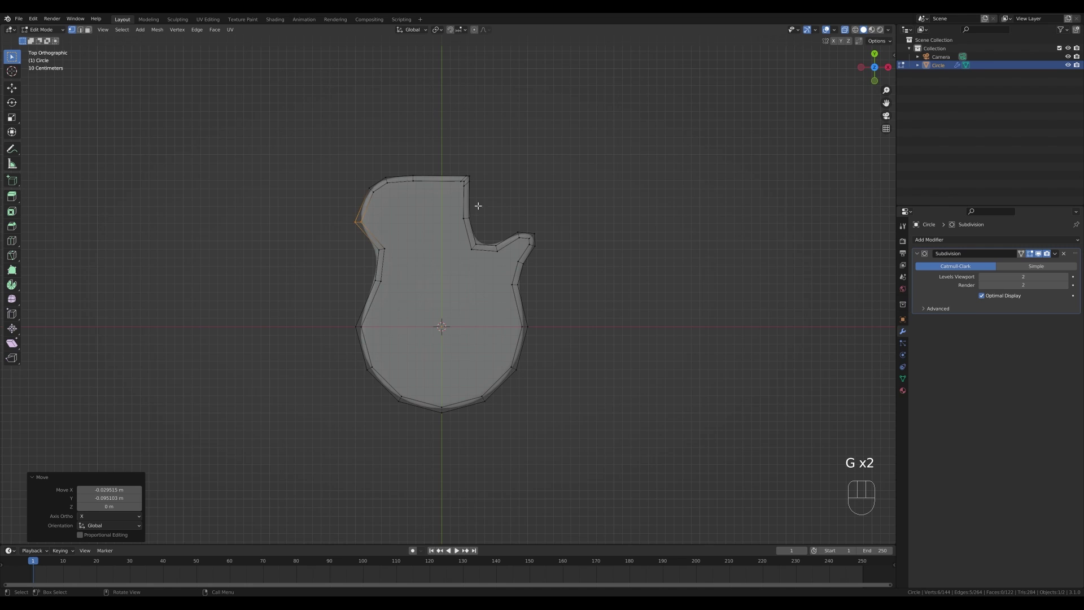
Enlarge the rounded lower part of the body by scaling its vertices up slightly and moving them away from the waist.
drag(324, 308, 553, 432)
key(s)
click(567, 440)
key(g)
click(565, 406)
Try moving the vertices of the cutaway and horn to reshape them, and undo those moves.
drag(508, 253, 535, 278)
key(g)
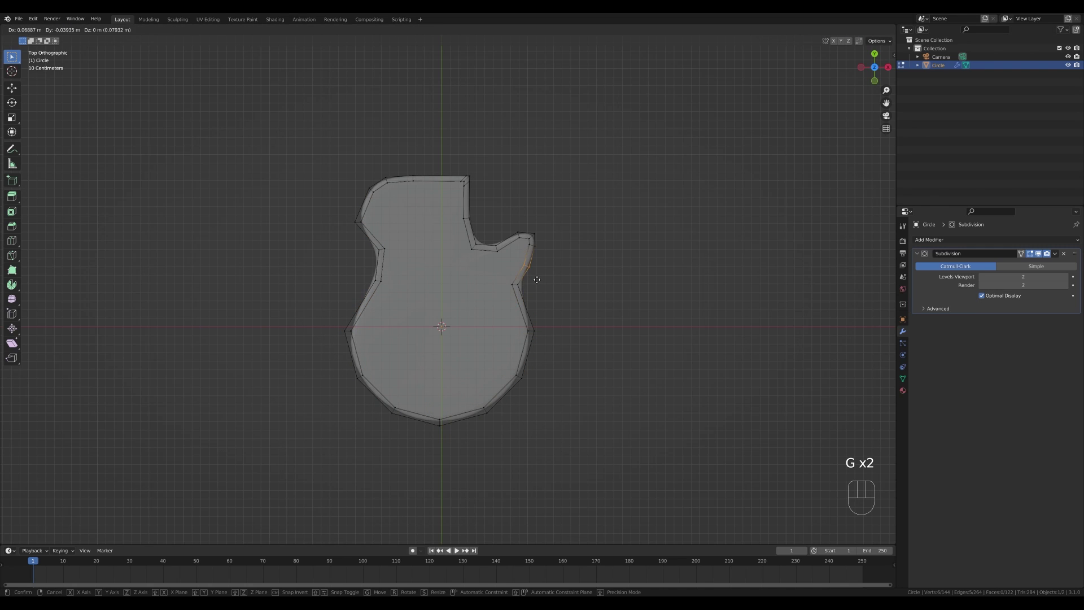
click(537, 278)
drag(484, 230, 506, 263)
key(g)
click(506, 283)
key(ctrl+z)
key(g)
click(507, 260)
key(g)
drag(525, 224, 528, 298)
click(550, 245)
key(g)
click(522, 252)
key(ctrl+z)
key(ctrl+z)
key(ctrl+z)
key(ctrl+z)
key(ctrl+z)
Adjust the cutaway's inner corner vertices and pull the waist vertices below the horn inward by about 0.11 m in X.
key(g)
click(484, 253)
key(g)
click(519, 299)
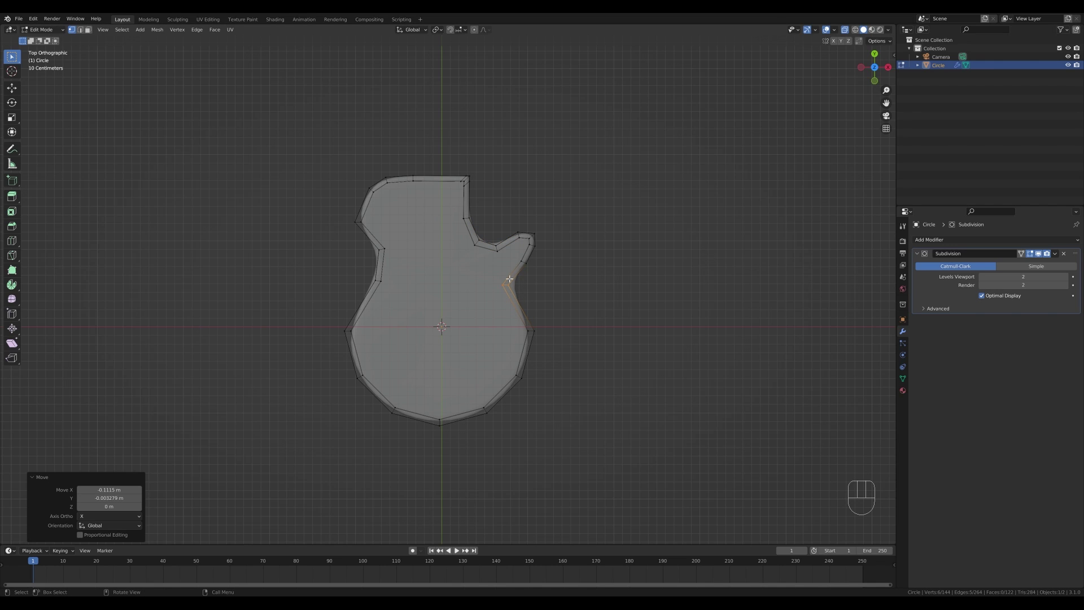
Shift the cutaway's side and bottom vertices slightly toward the horn along X, and raise the cutaway's bottom edge in Y.
drag(405, 163, 507, 260)
key(g)
key(x)
click(508, 254)
key(g)
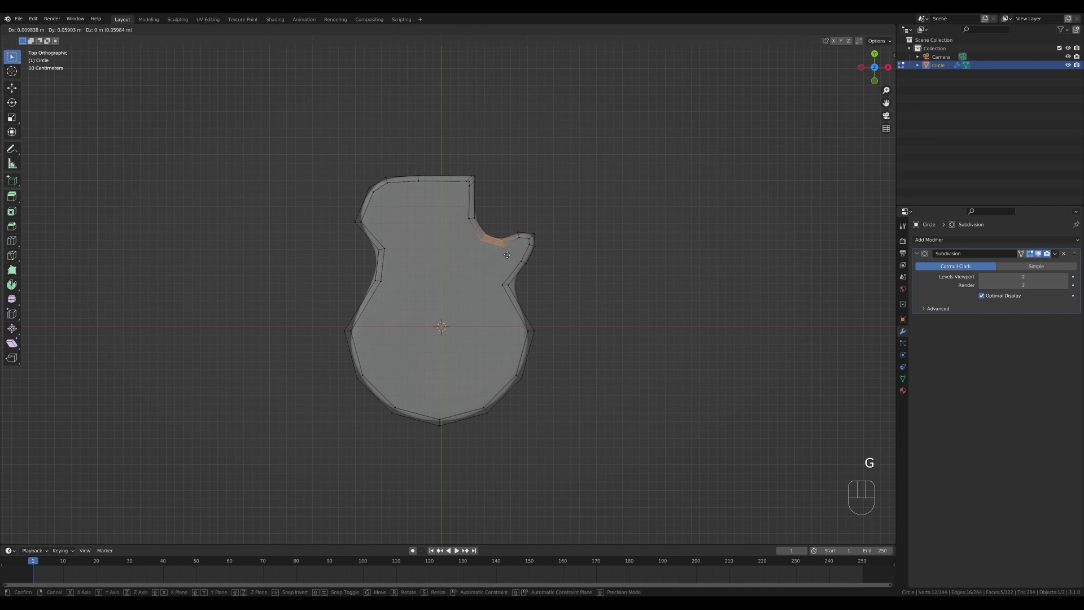
click(505, 256)
key(Tab)
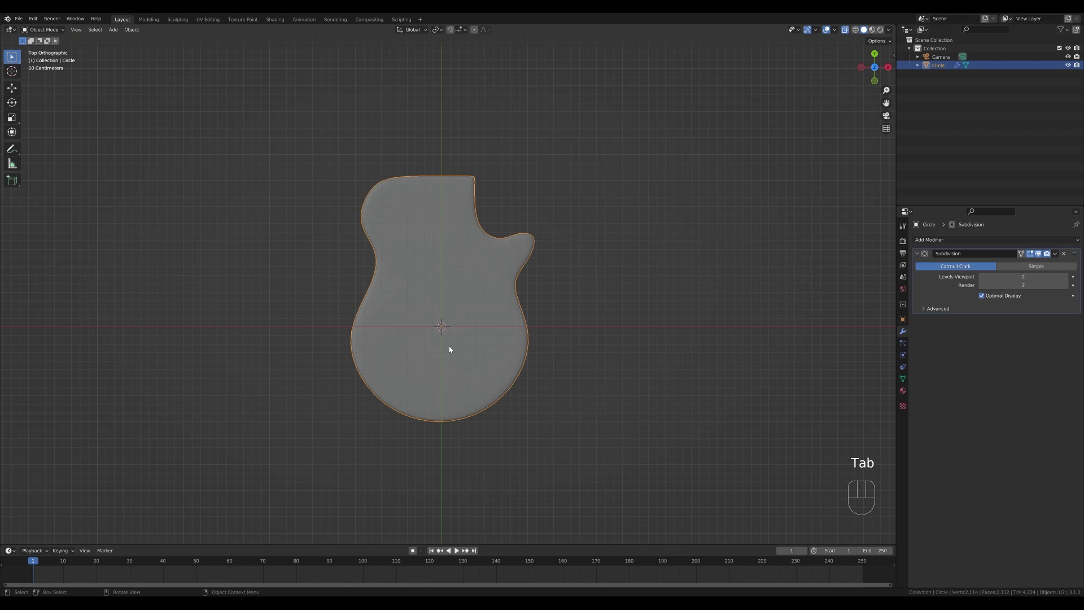
Add a plane at the 3D cursor placed near the body's upper end and scale its mesh to about 0.26.
shift+right_click(442, 202)
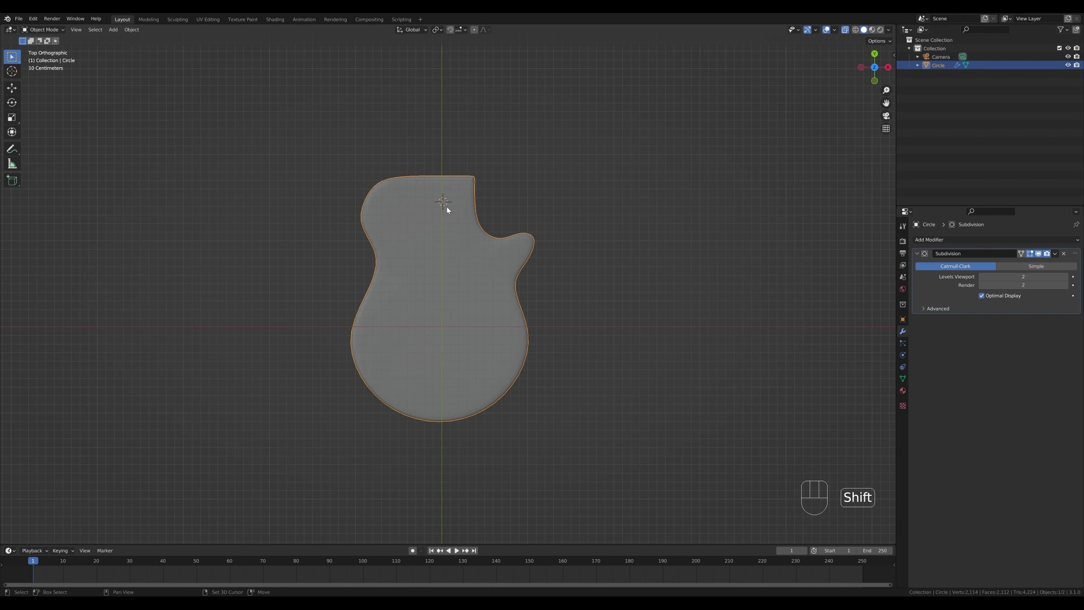
key(shift+a)
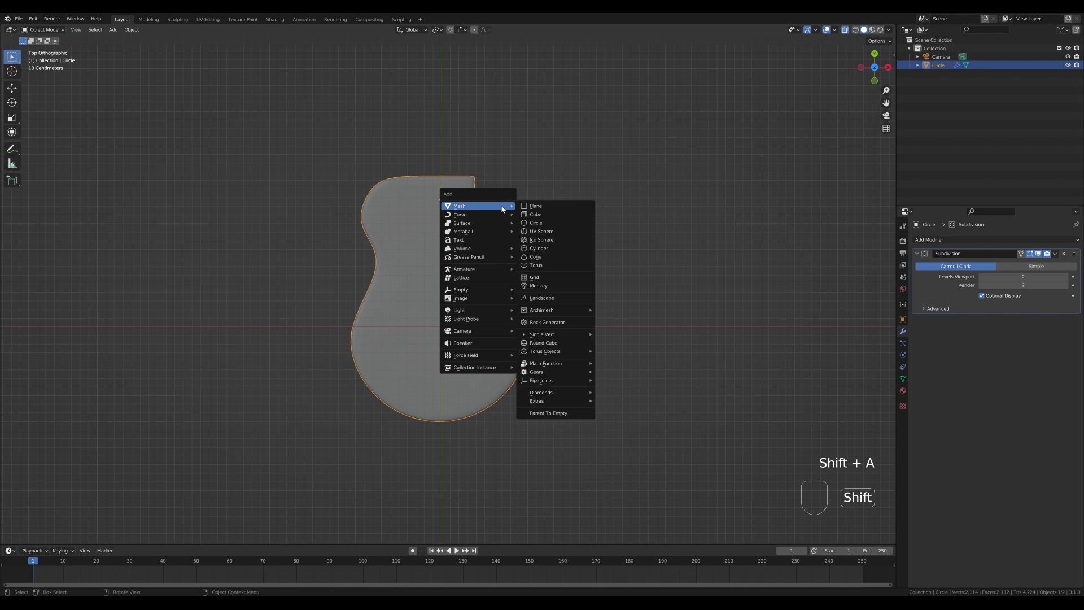
click(574, 209)
key(Tab)
key(s)
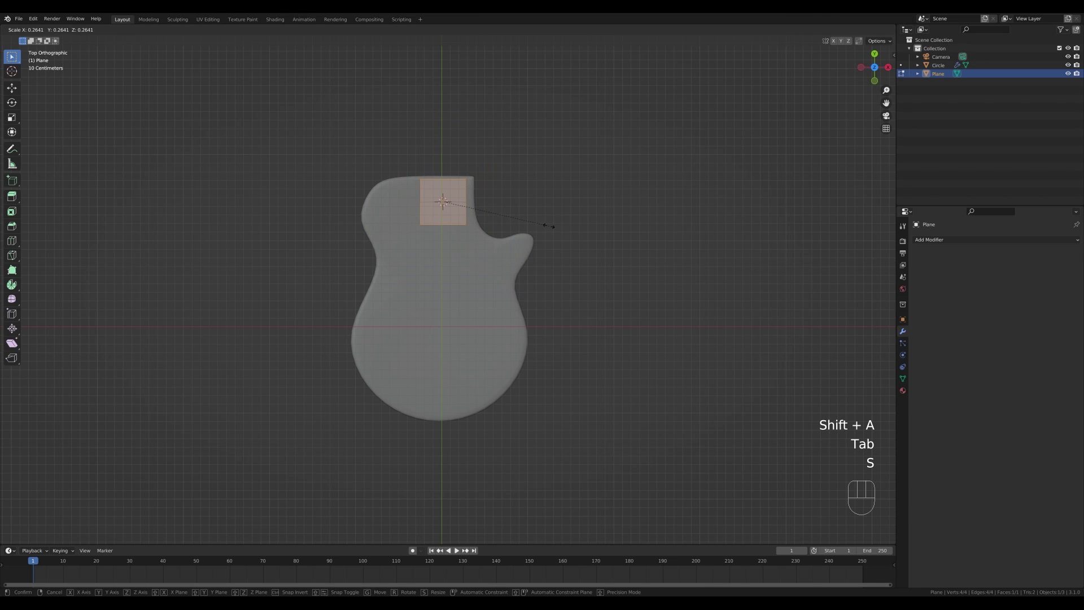
click(547, 230)
Move the plane by about -0.02 m along X in Object Mode.
key(Tab)
key(g)
key(x)
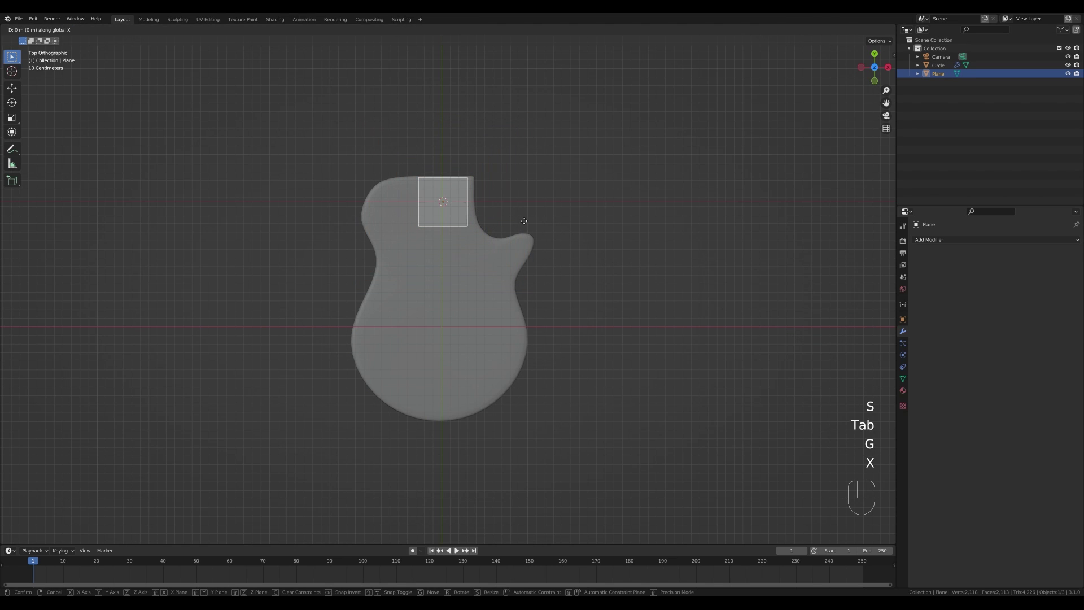
key(Escape)
key(g)
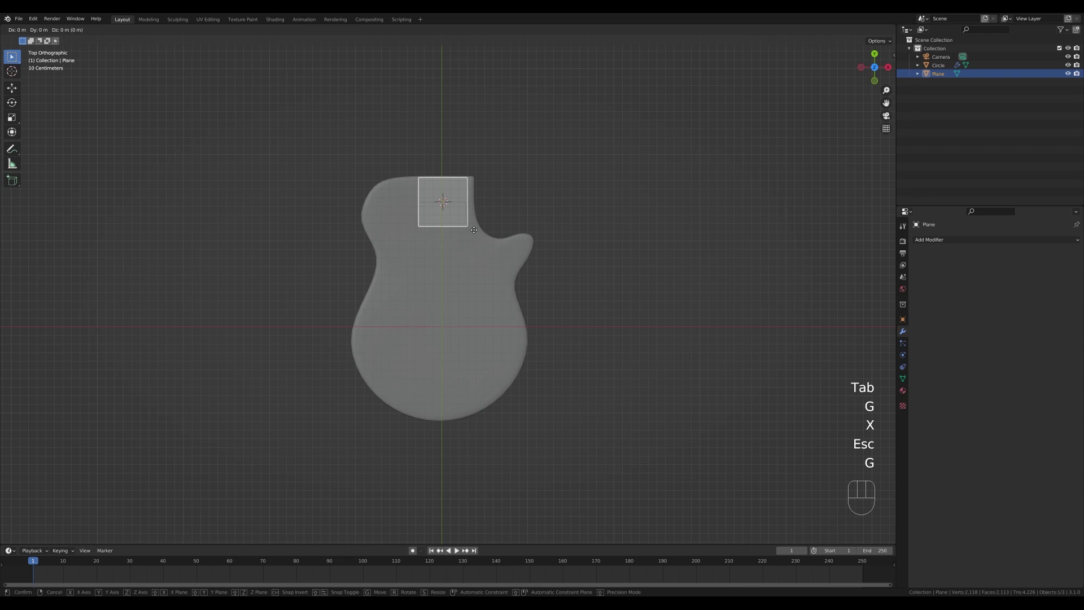
key(x)
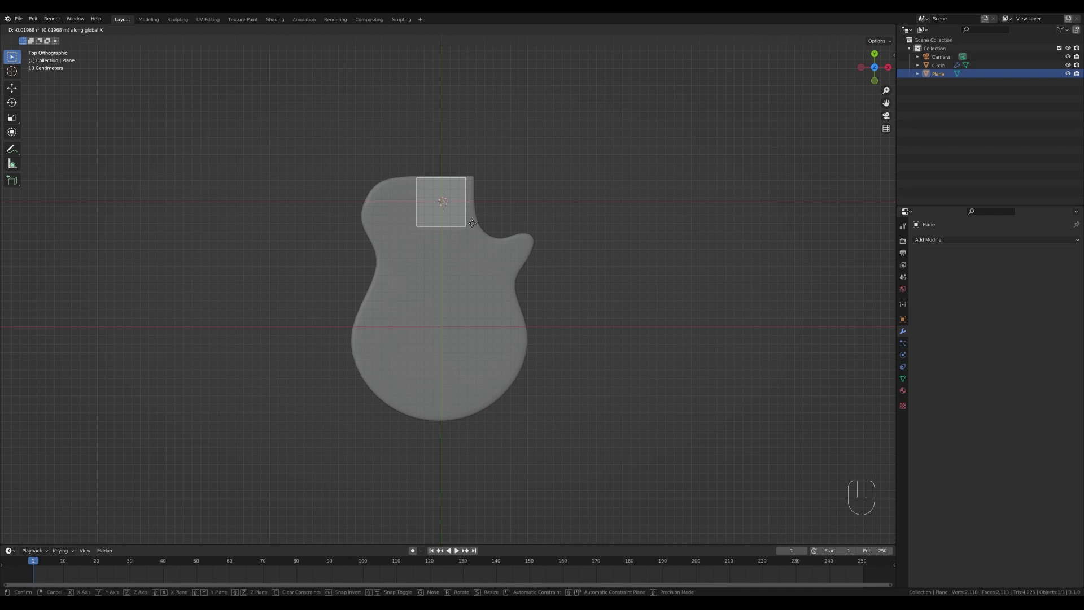
click(472, 224)
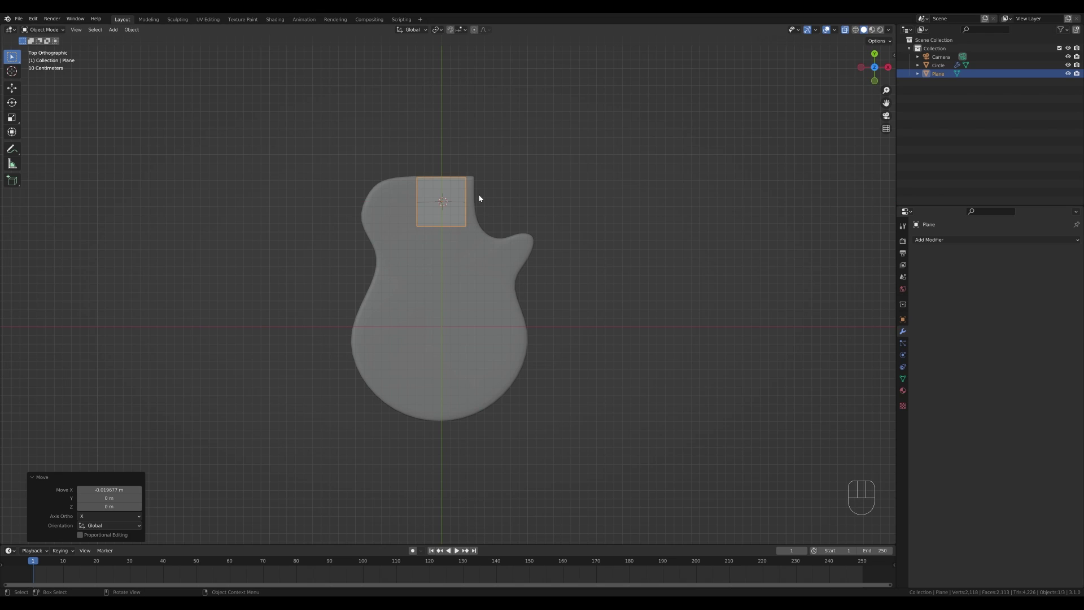
Move the body's side vertices beside the cutaway about 0.08 m along X to meet the plane's edge.
click(471, 190)
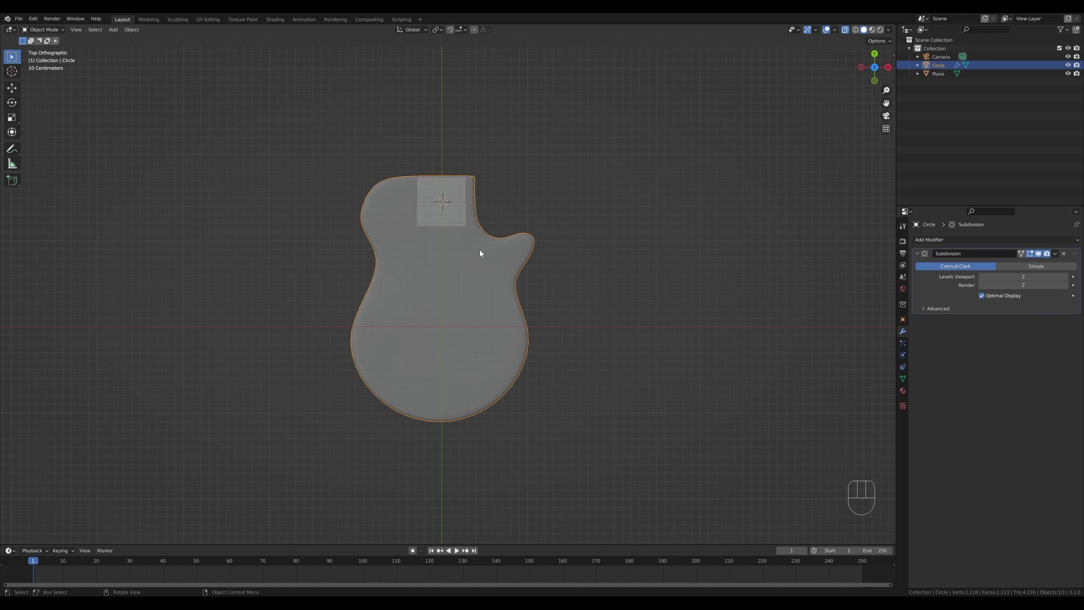
key(Tab)
drag(461, 169, 482, 226)
key(g)
key(x)
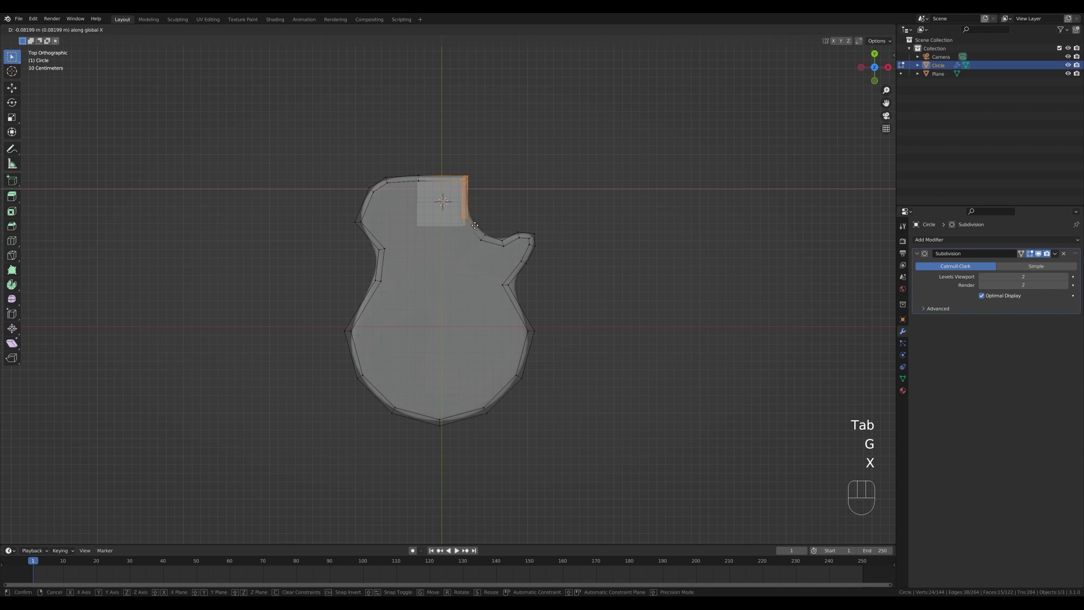
click(476, 225)
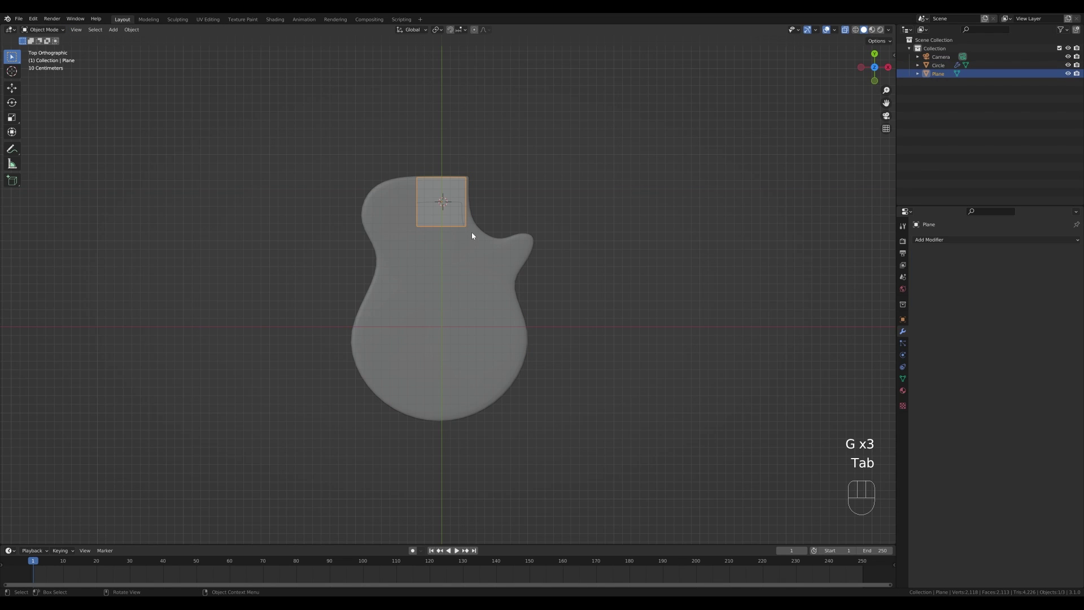
Stretch the plane into a neck by moving its upper edge about 2.28 m along Y.
key(Tab)
drag(398, 169, 509, 194)
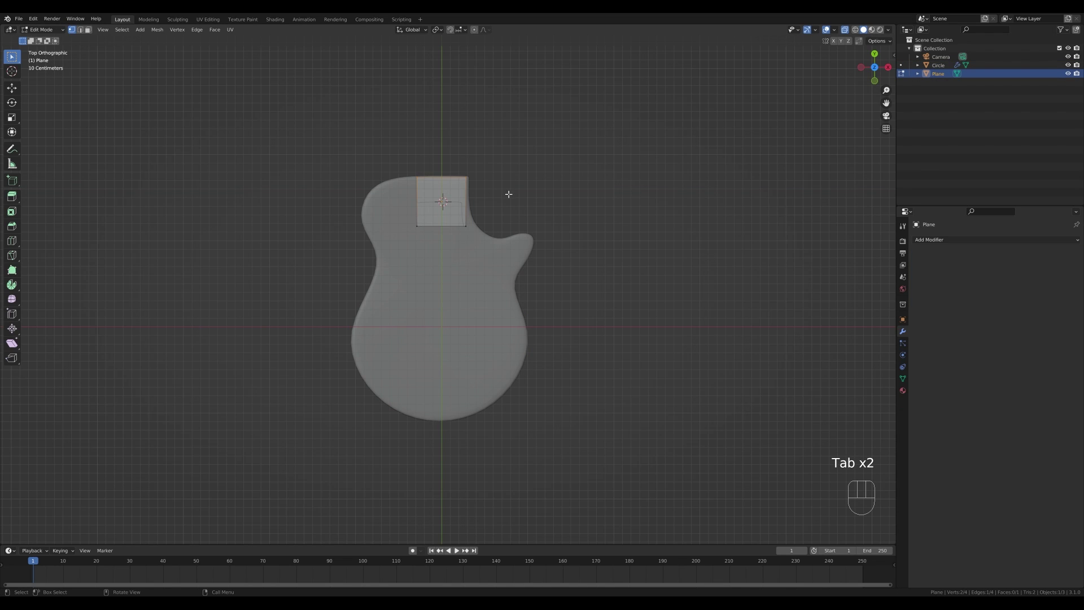
scroll(520, 279, down, 5)
key(g)
key(y)
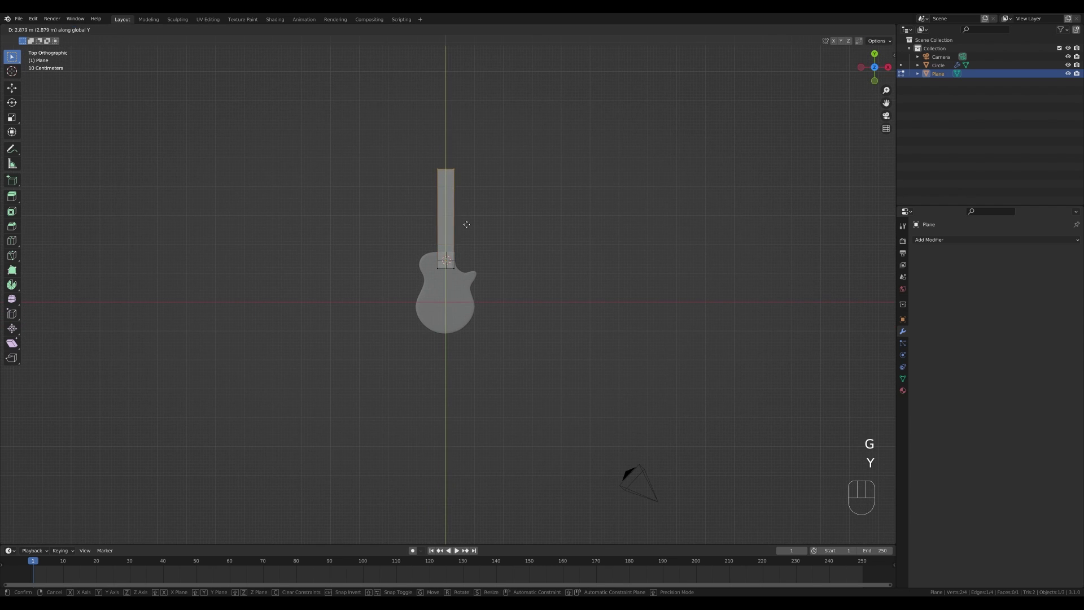
click(460, 246)
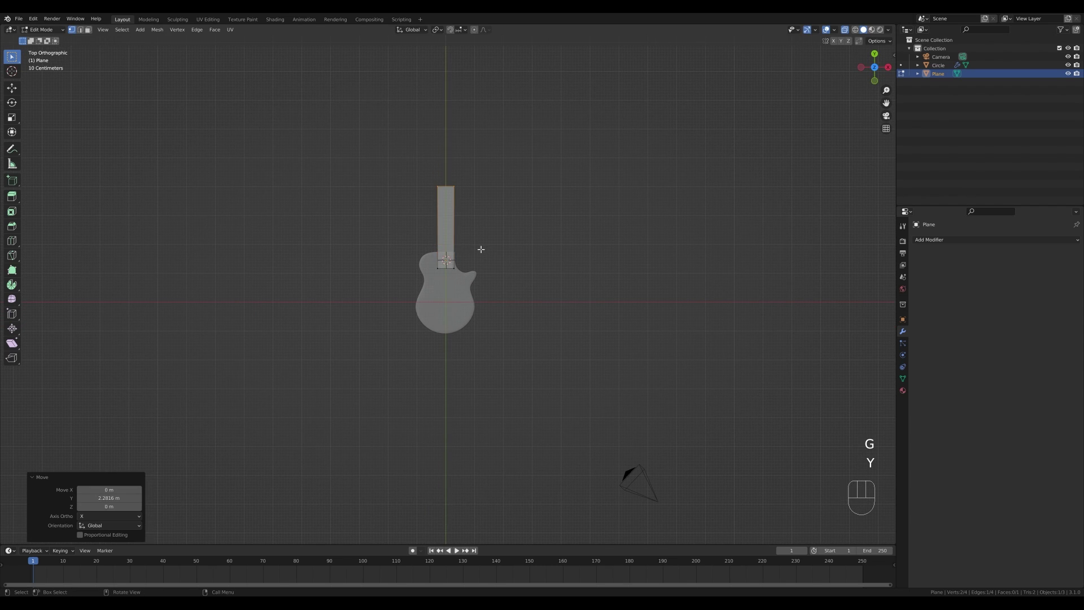
Taper the neck by scaling its far edge to about 0.835, and move that edge slightly back toward the body along Y.
scroll(477, 244, up, 3)
shift+scroll(487, 240, up, 3)
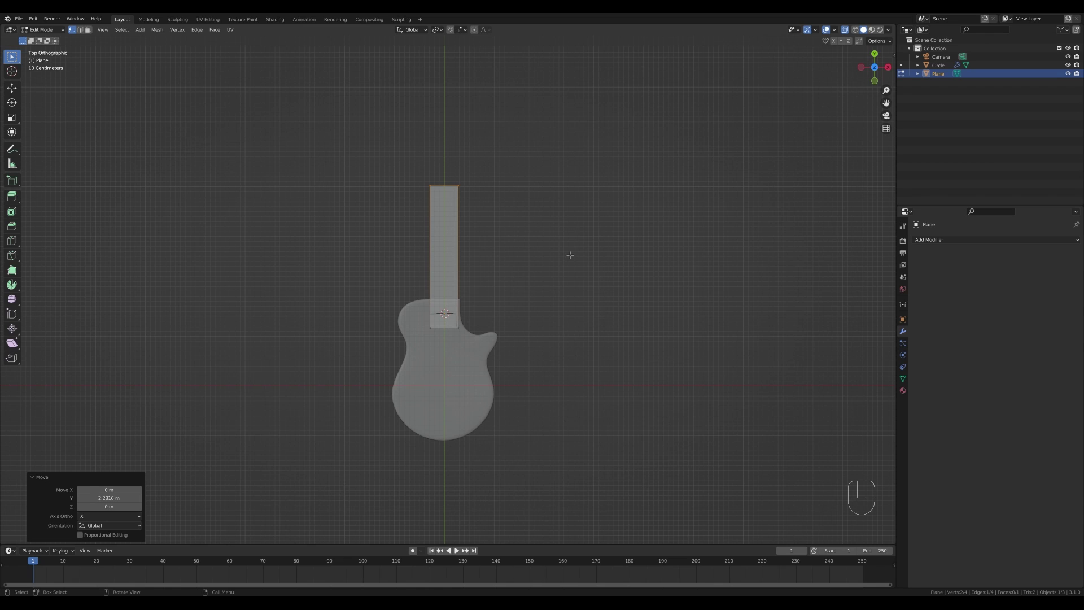
key(s)
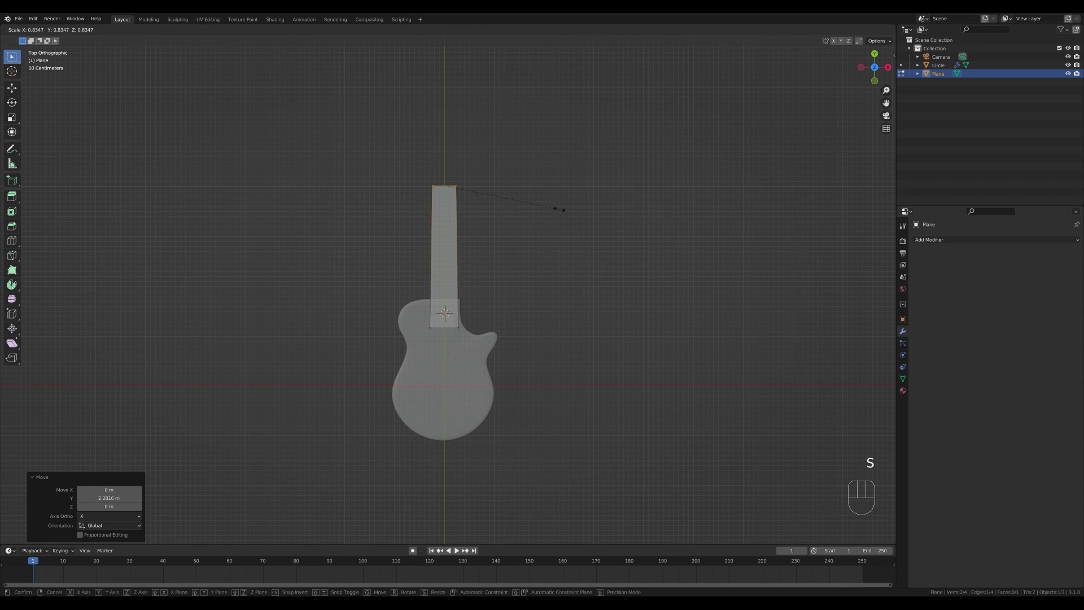
click(560, 209)
key(g)
key(y)
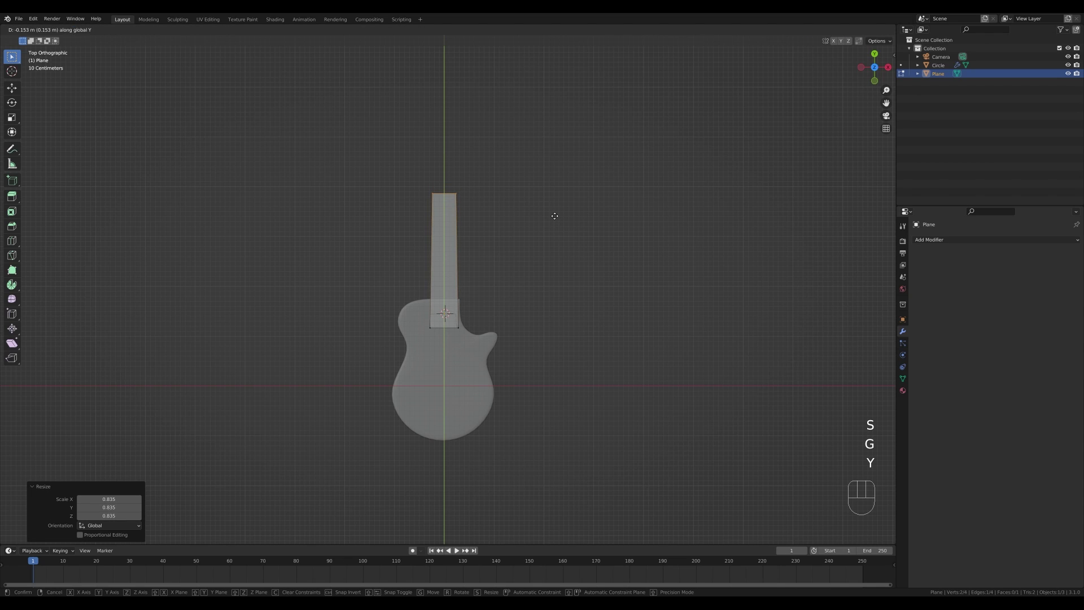
click(556, 220)
key(Tab)
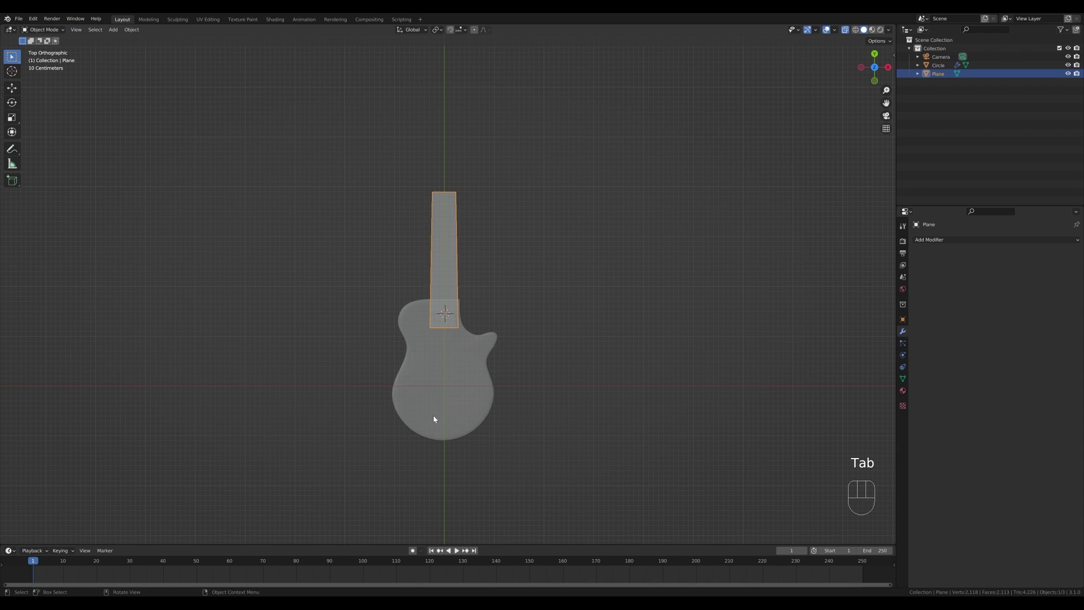
Scale up the body's rounded lower vertices slightly and move them about -0.16 m along Y.
click(433, 415)
key(Tab)
drag(354, 380, 568, 461)
key(s)
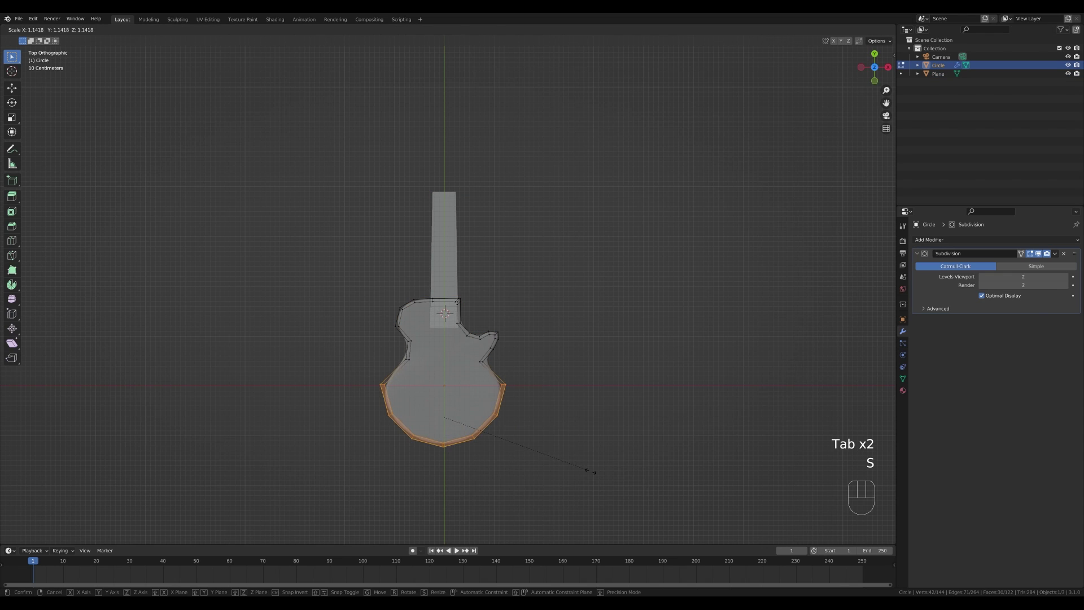
click(576, 472)
key(g)
key(y)
click(574, 477)
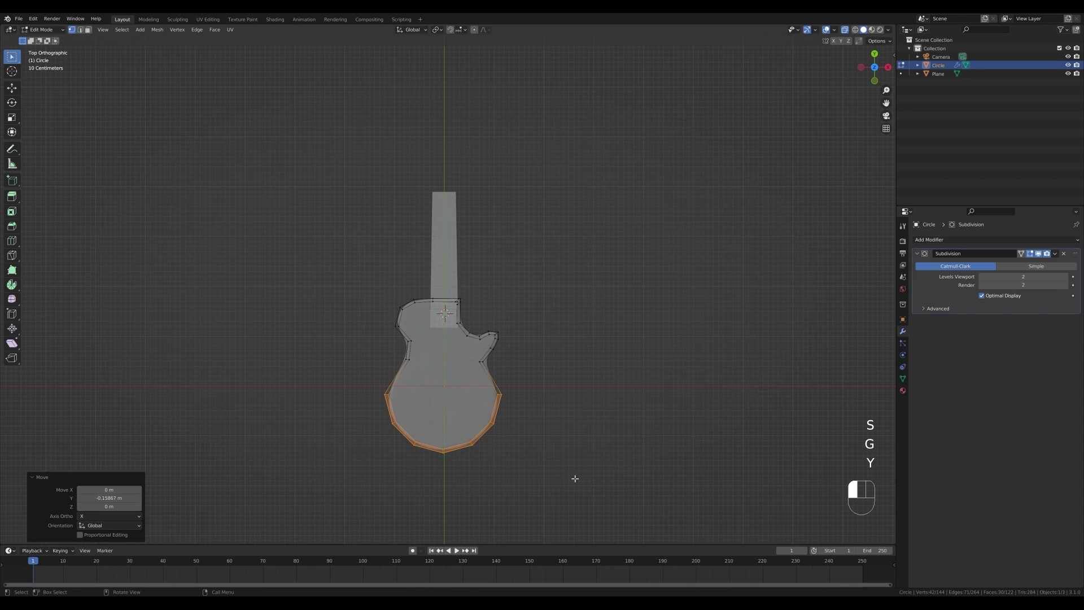
key(Tab)
Extrude the neck's far edge about 0.15 m along Y.
click(450, 248)
key(Tab)
key(e)
key(u)
key(y)
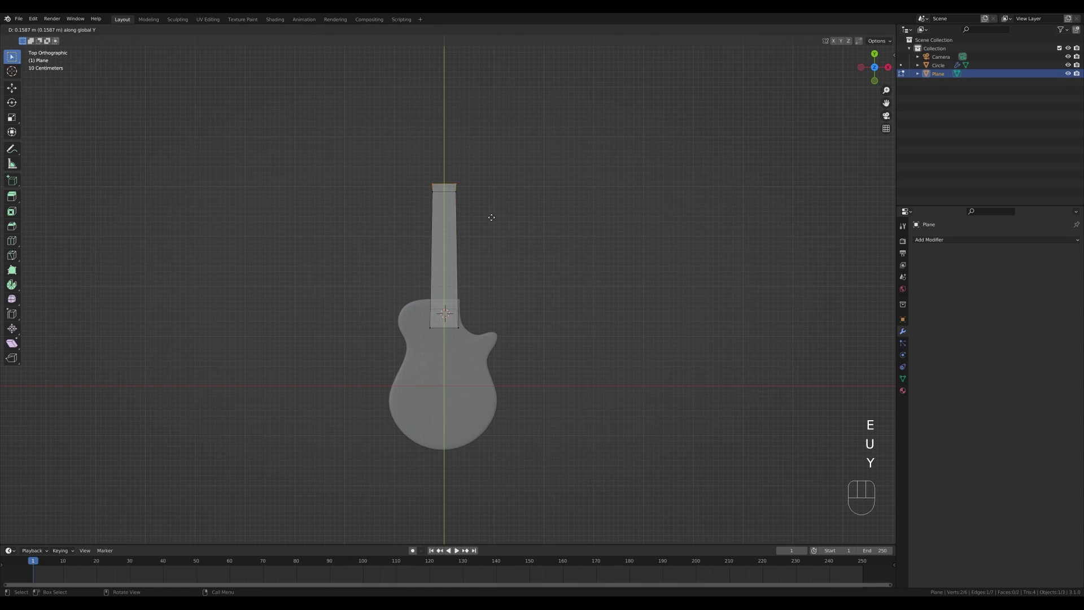
click(491, 218)
Extrude a headstock about 0.84 m along Y from the neck's end and scale its far edge to about 1.28.
key(e)
key(y)
key(u)
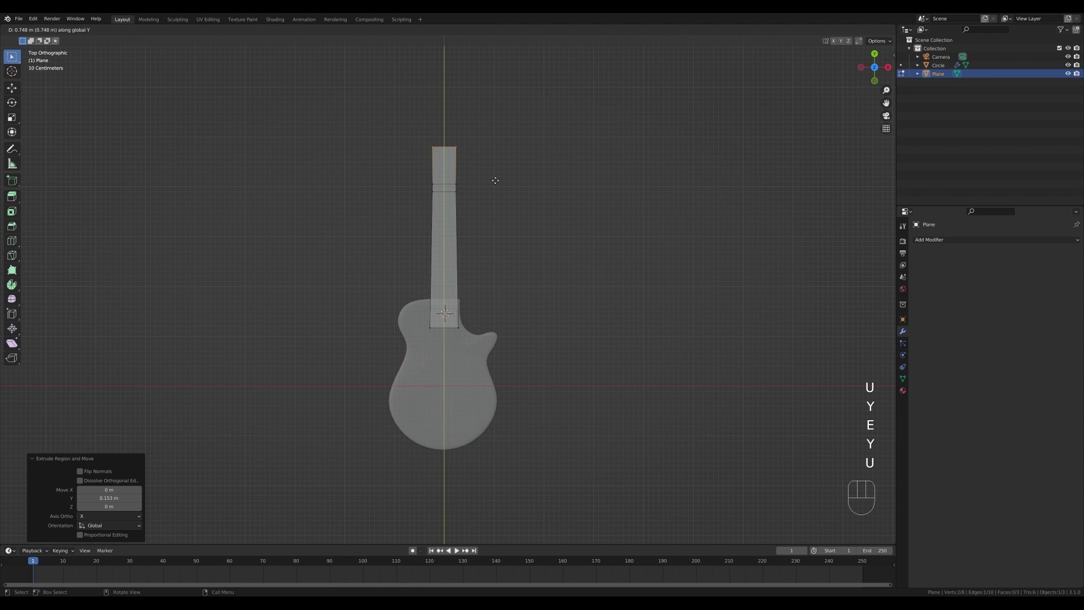
click(495, 179)
key(s)
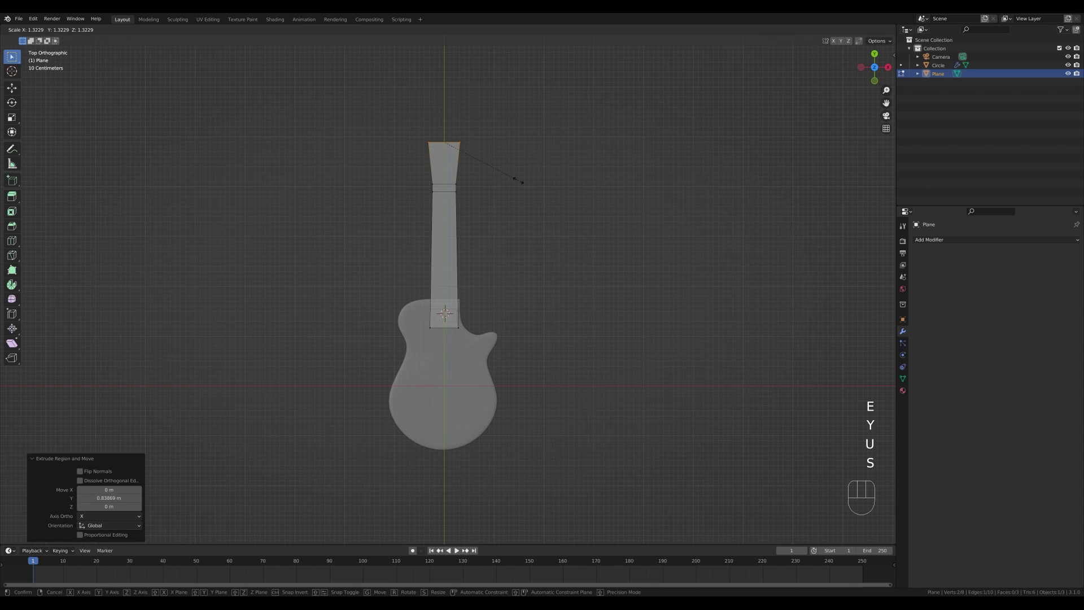
click(515, 180)
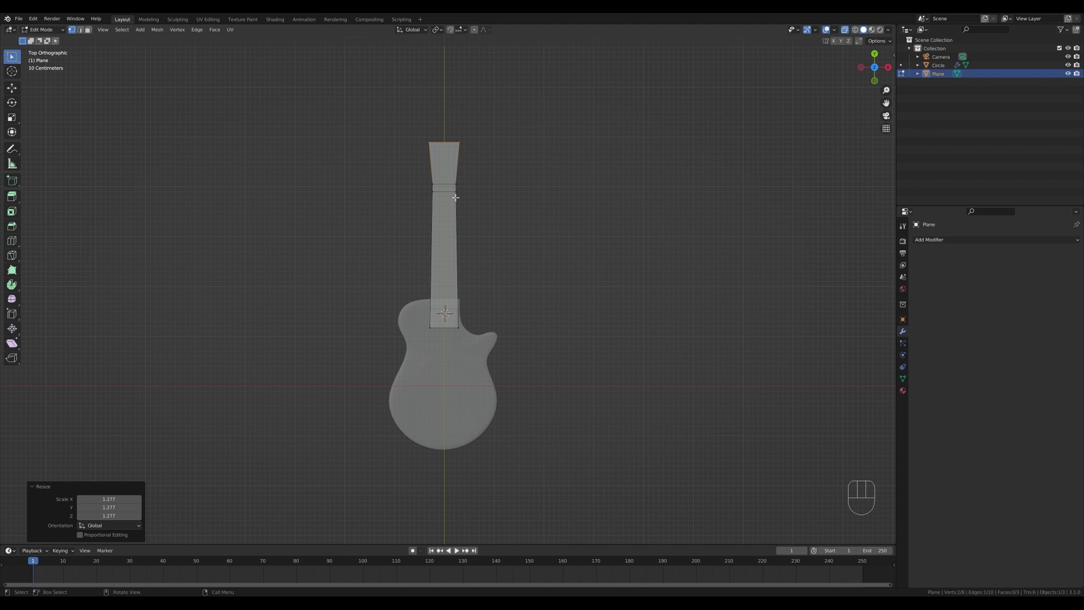
Angle the headstock by lowering its far edge about 0.16 m in side view, and fine-tune its position.
key(KP_3)
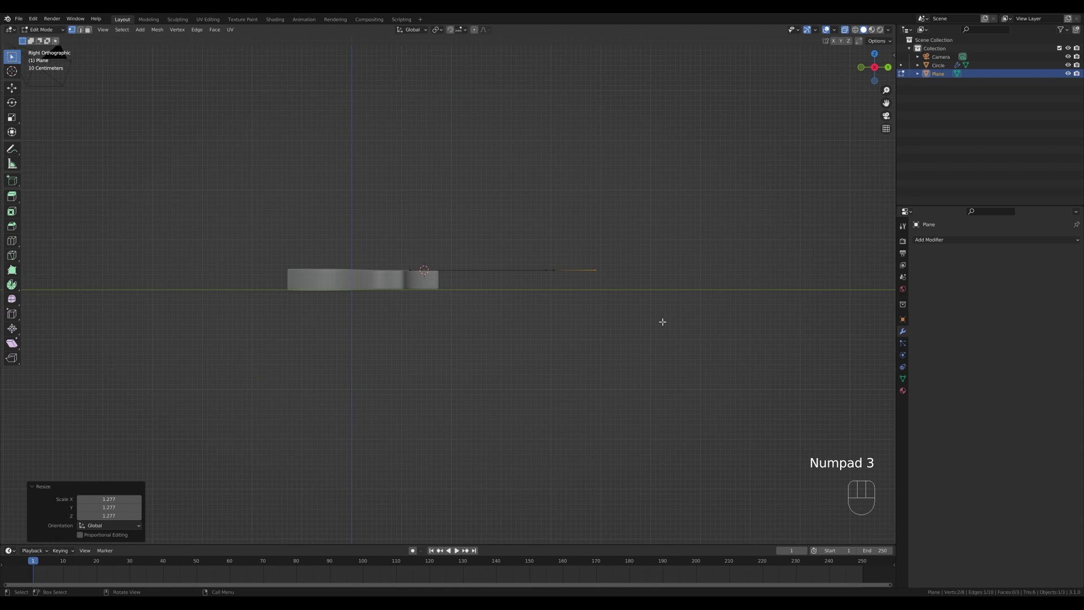
key(g)
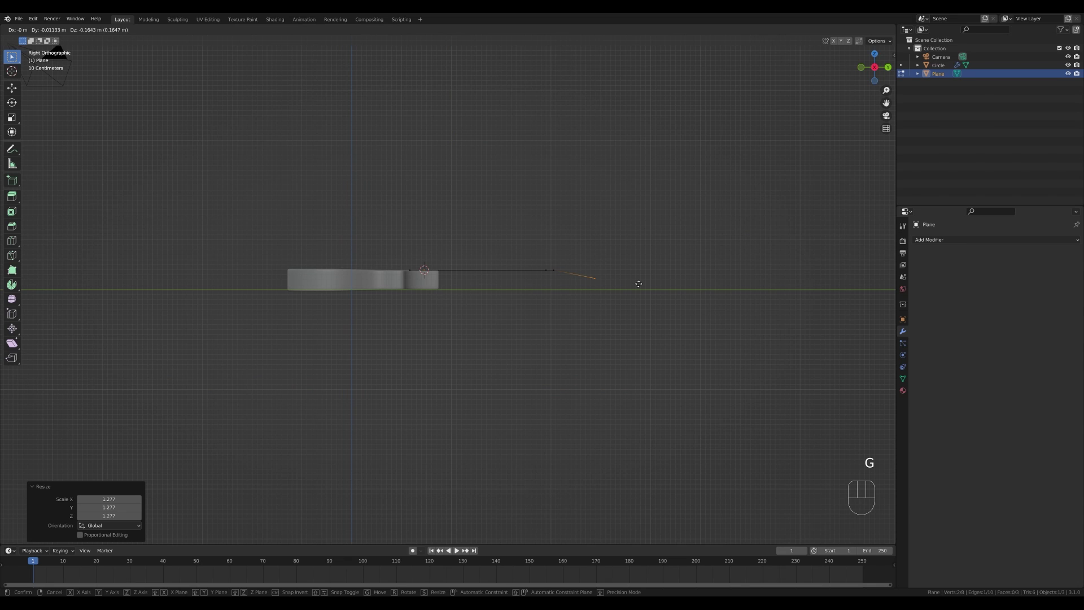
click(639, 284)
drag(549, 262, 626, 298)
key(g)
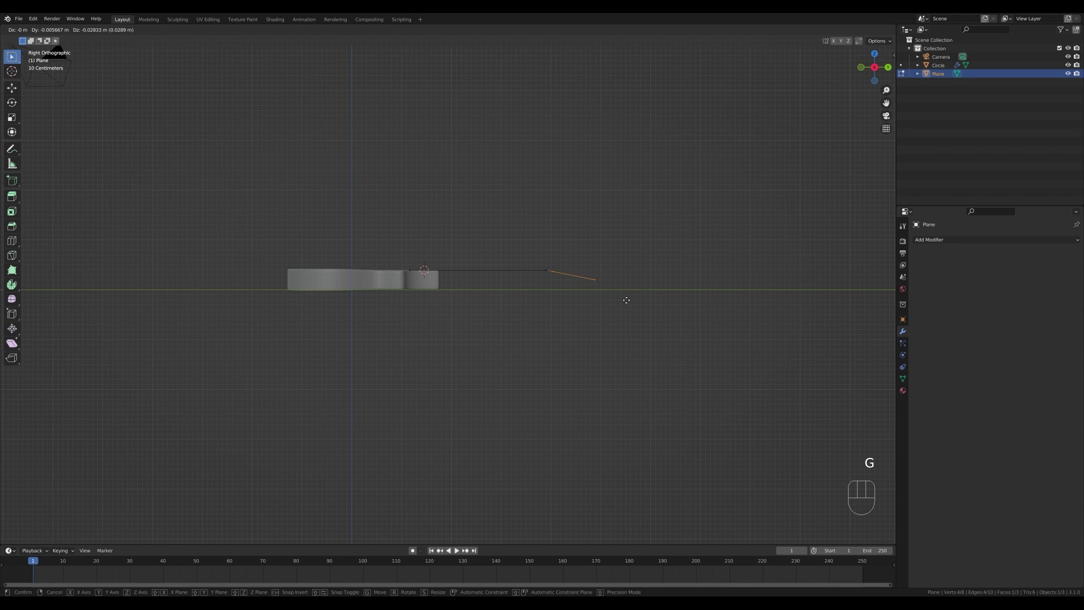
click(626, 299)
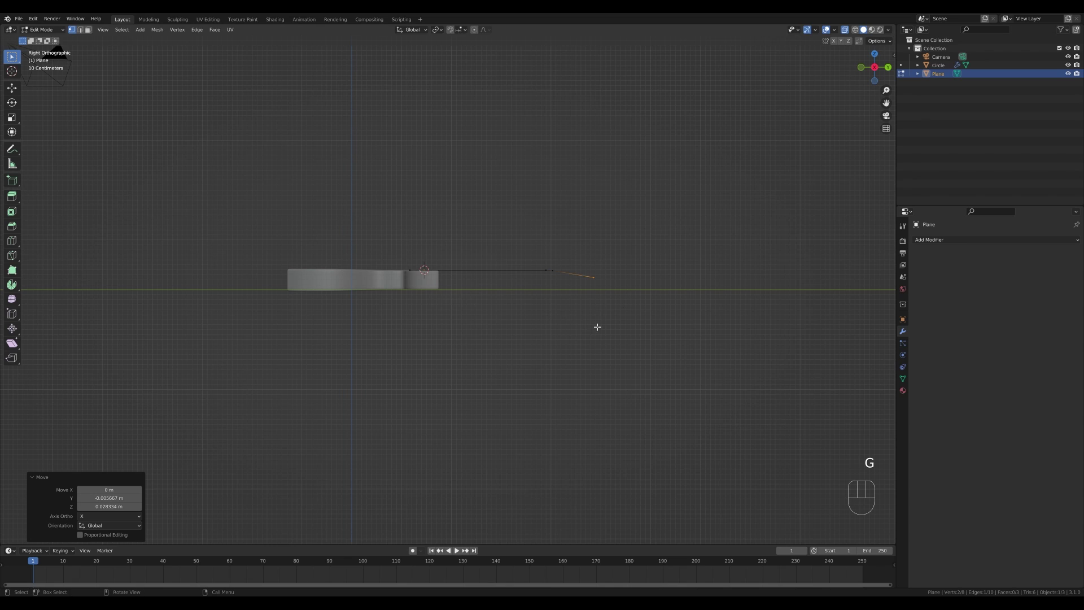
Extrude the entire neck and headstock along normals about 0.17 m with even offset.
key(a)
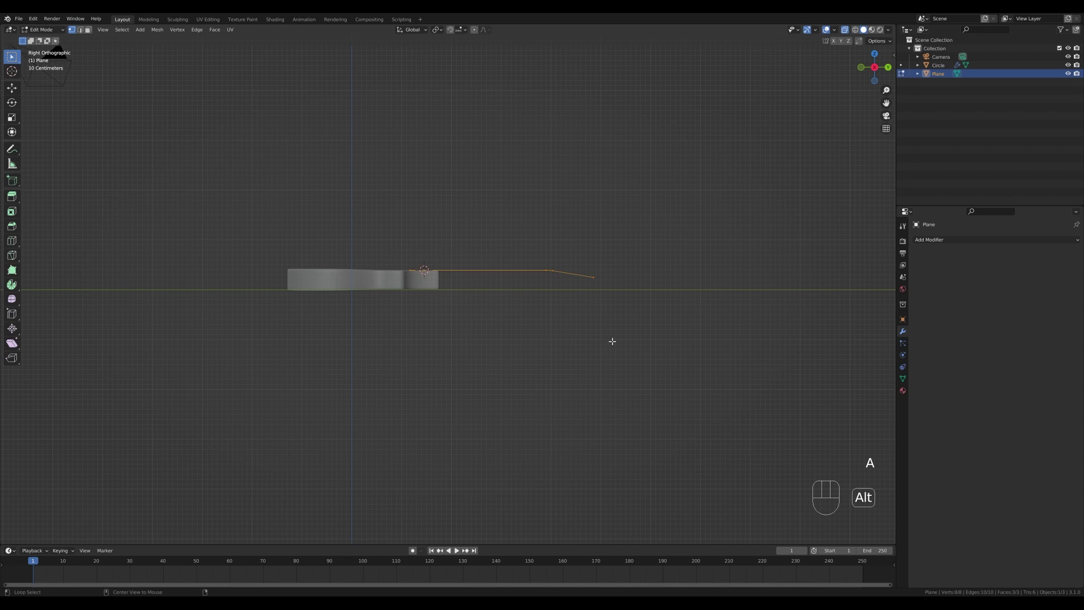
key(alt+e)
click(609, 352)
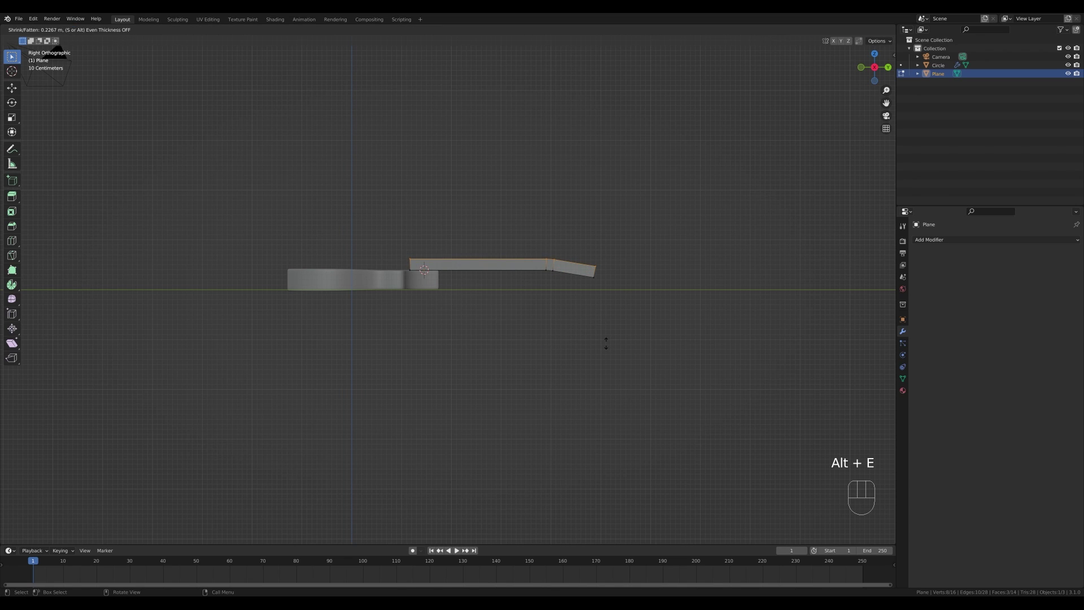
key(s)
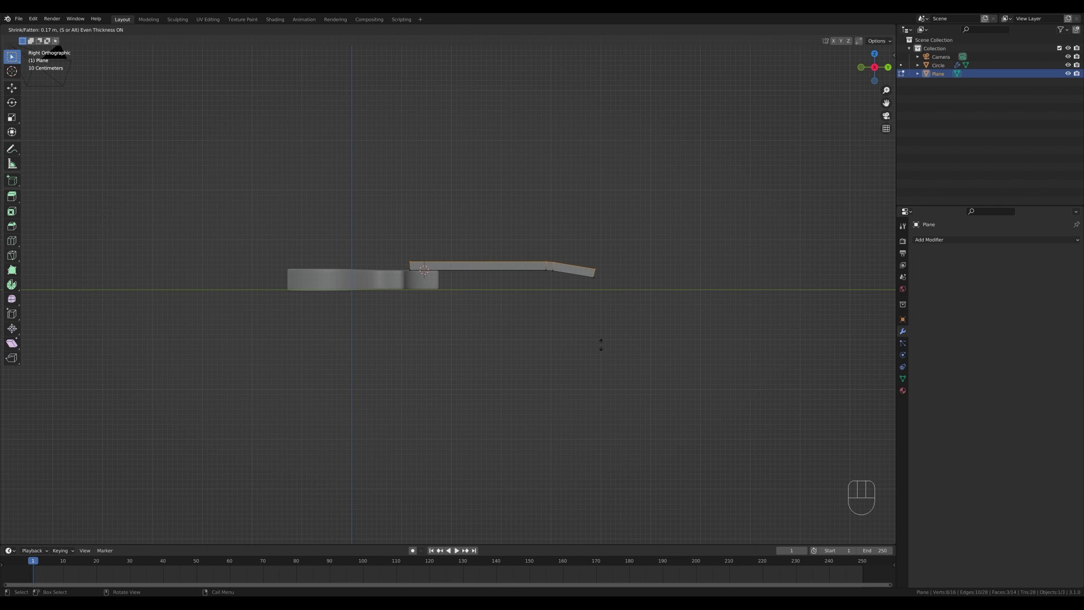
click(601, 345)
Duplicate the neck's long top face in place and separate it into its own object.
middle_drag(600, 345, 419, 268)
scroll(419, 268, up, 4)
shift+middle_drag(553, 300, 518, 303)
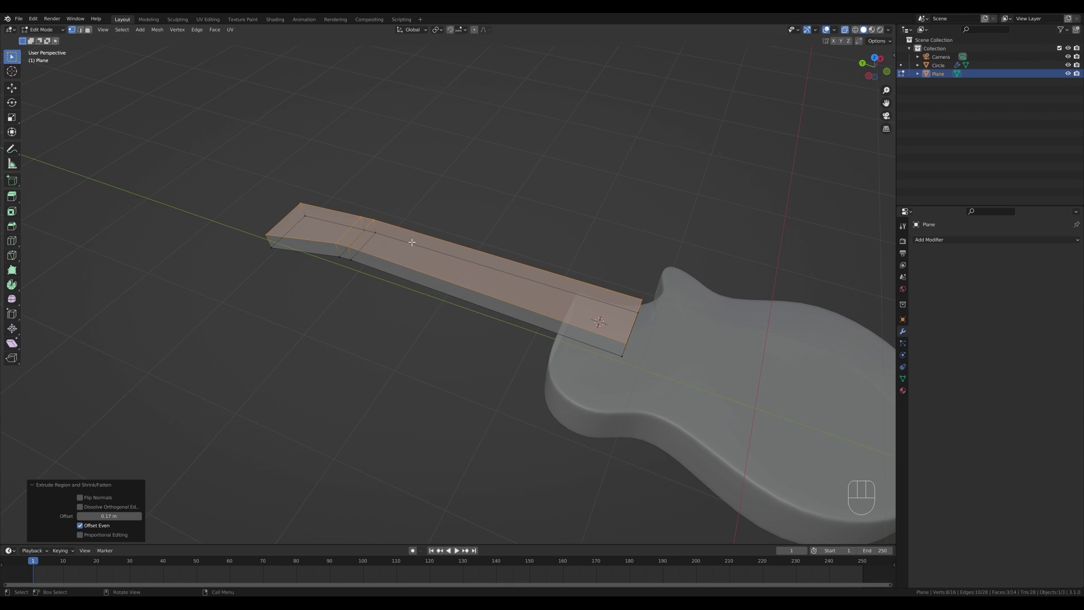
key(3)
click(488, 275)
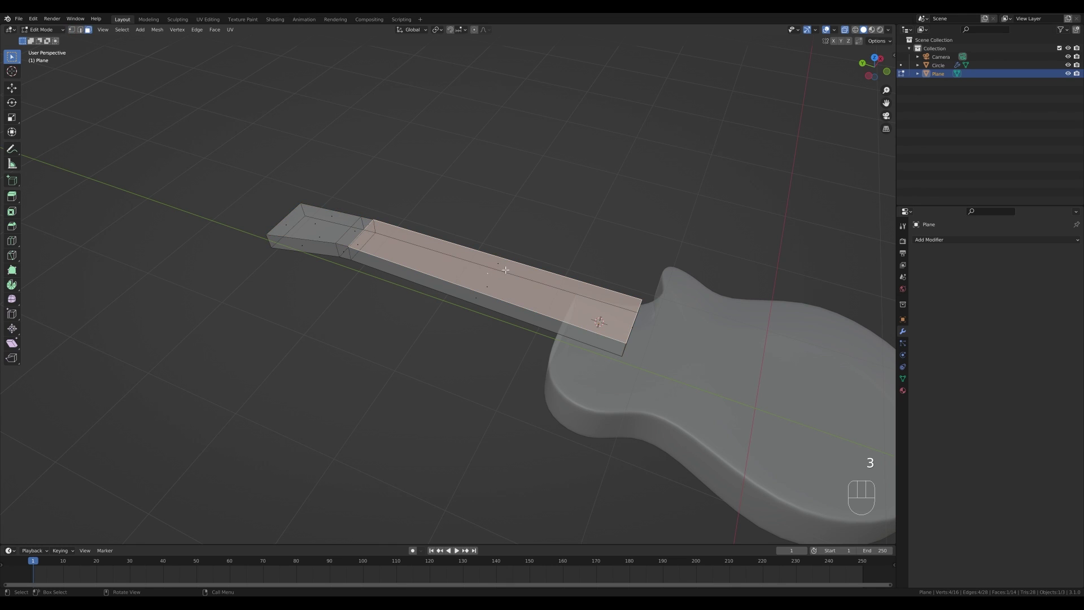
key(shift+d)
right_click(535, 221)
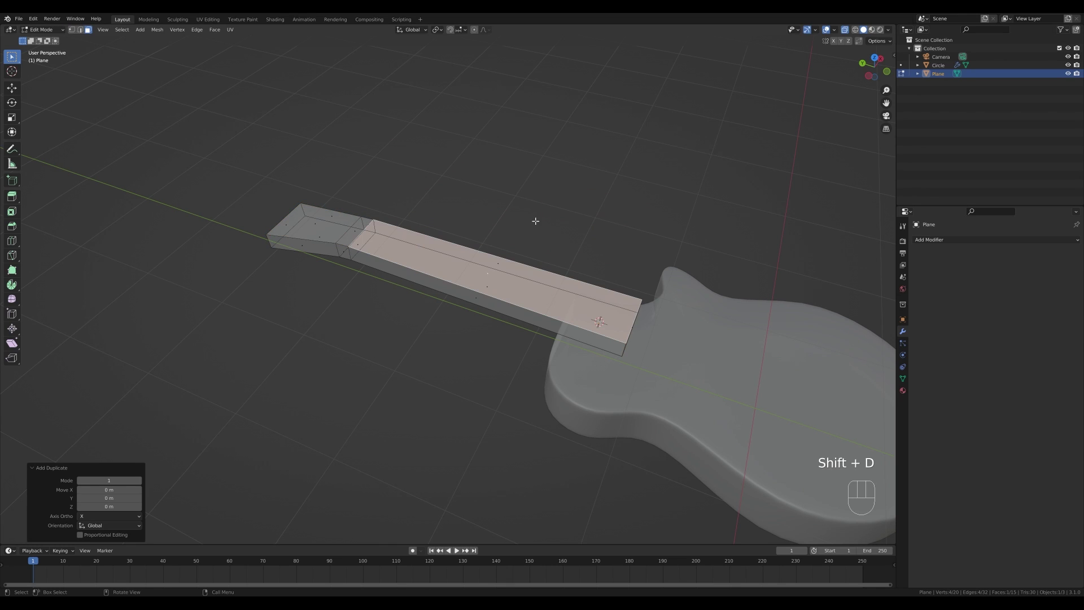
key(p)
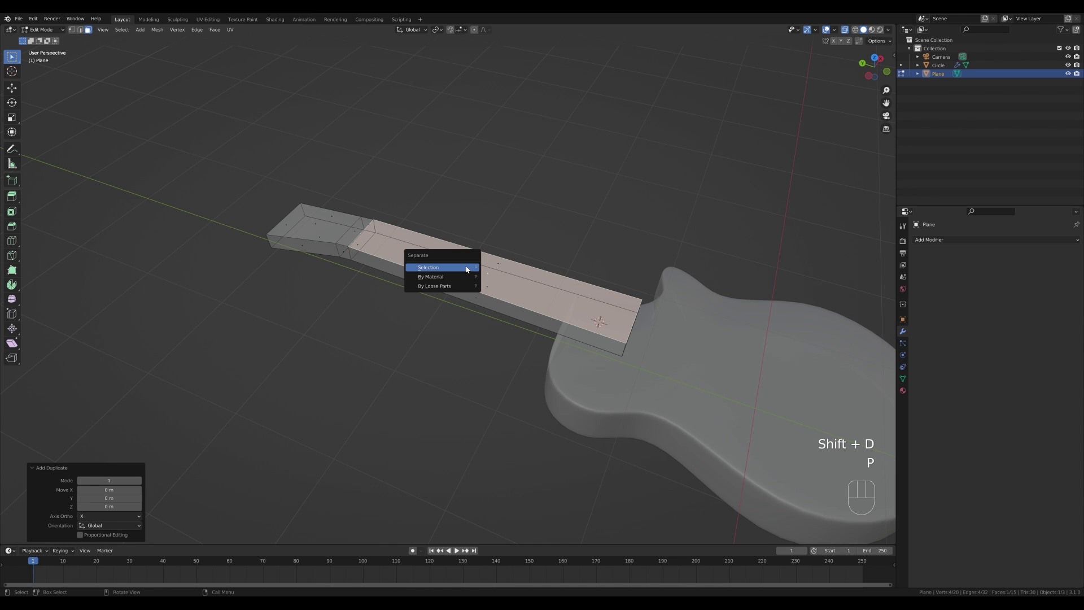
click(467, 269)
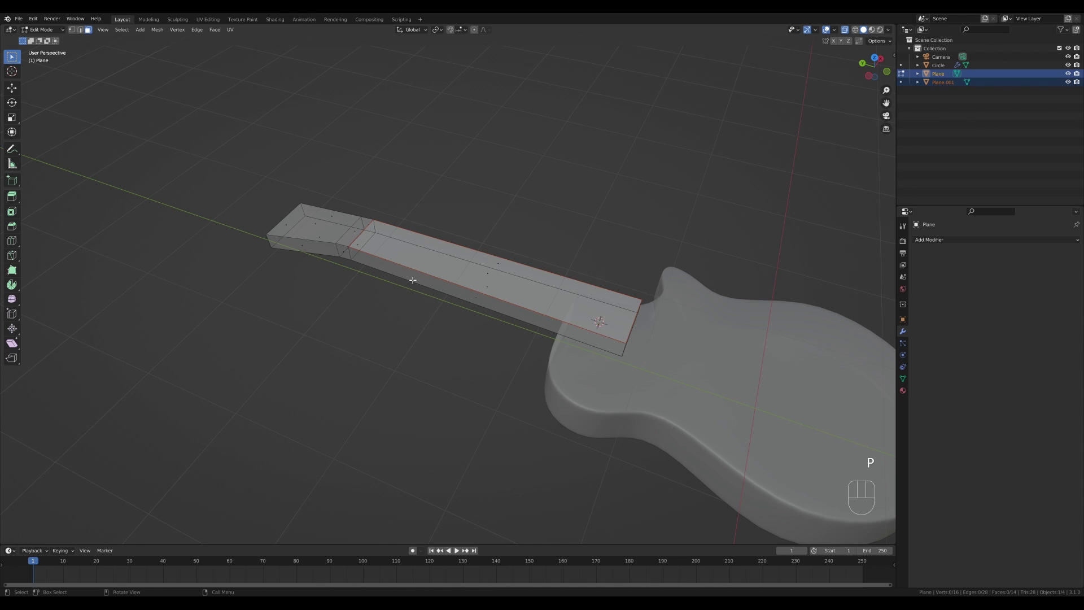
key(Tab)
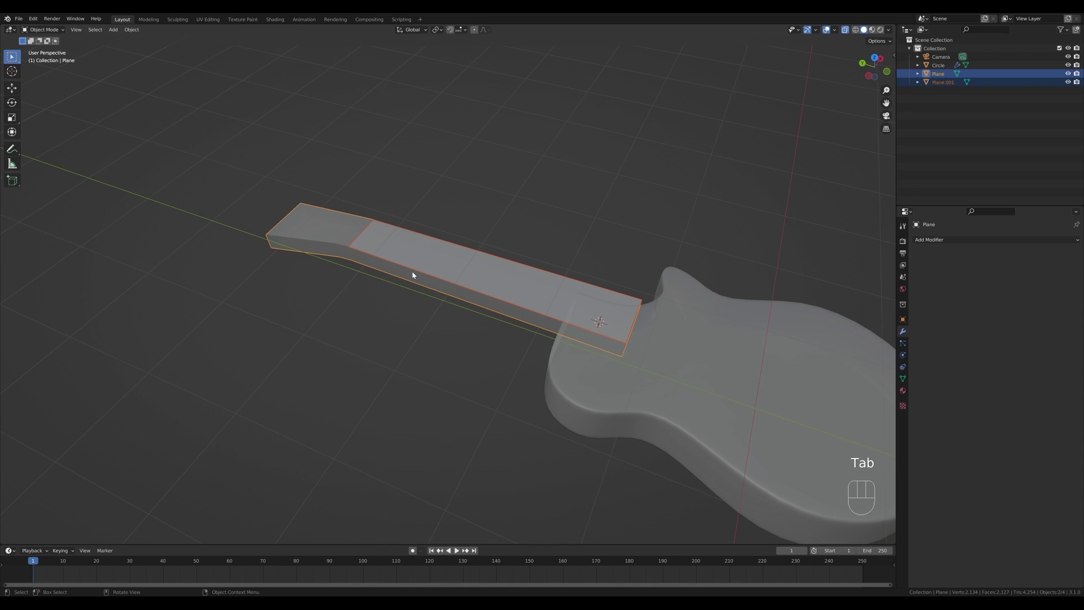
Slide the separated face's body-end edge toward the headstock, leaving a narrow strip for the nut.
click(940, 82)
key(Tab)
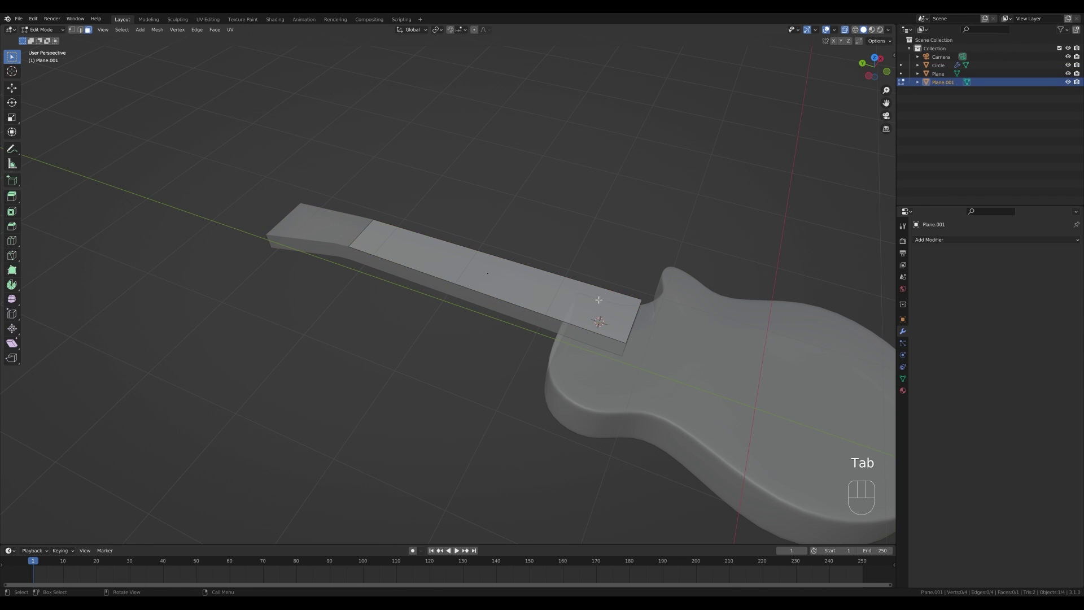
key(2)
click(626, 323)
key(g)
key(g)
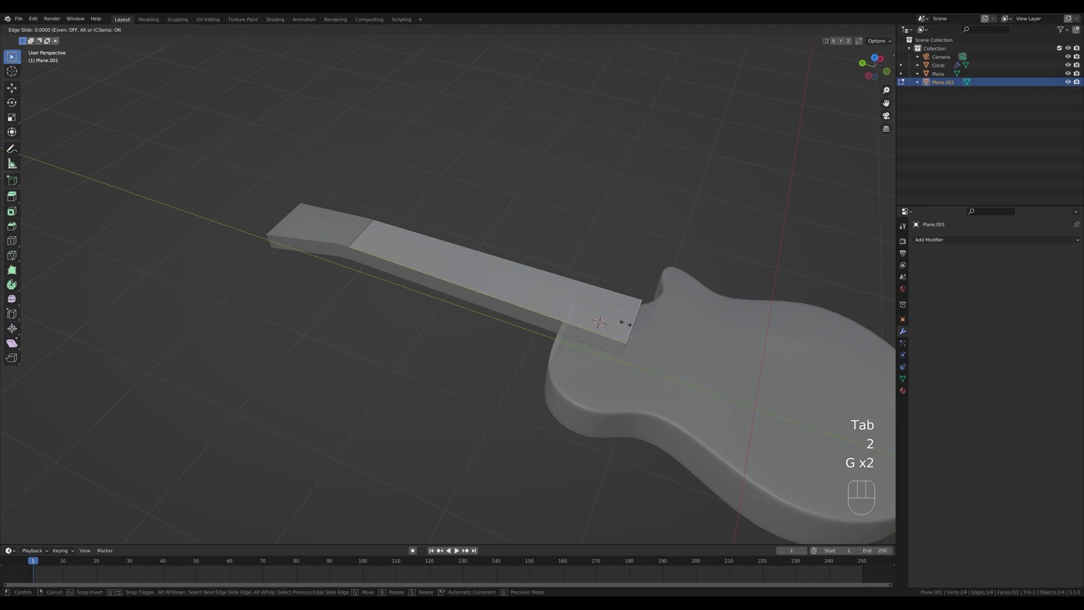
click(428, 276)
Extrude the nut strip about 0.068 m upward and leave mesh editing.
key(a)
key(e)
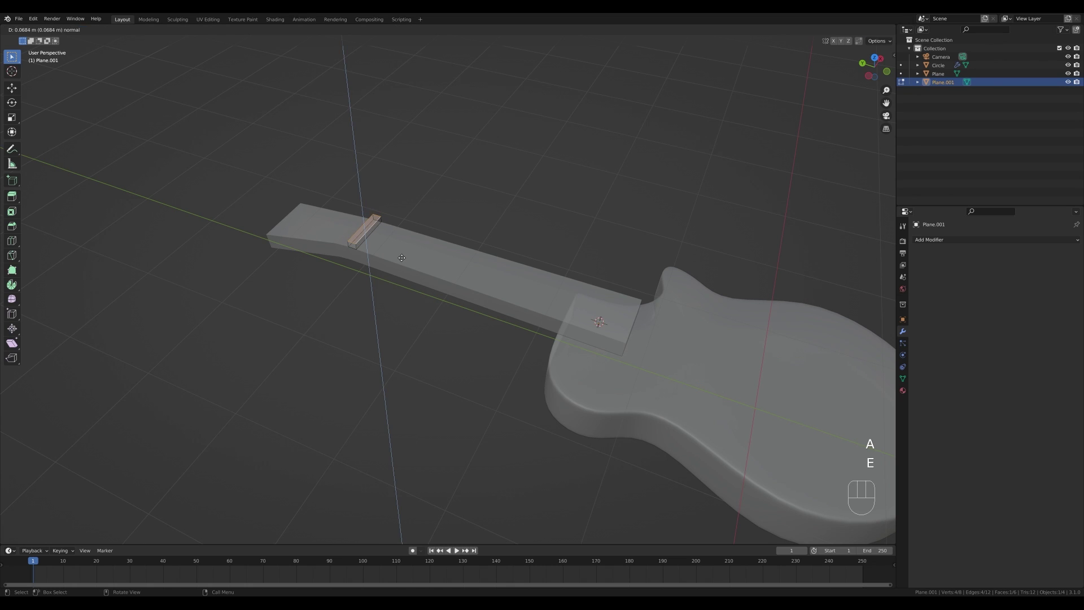
click(401, 258)
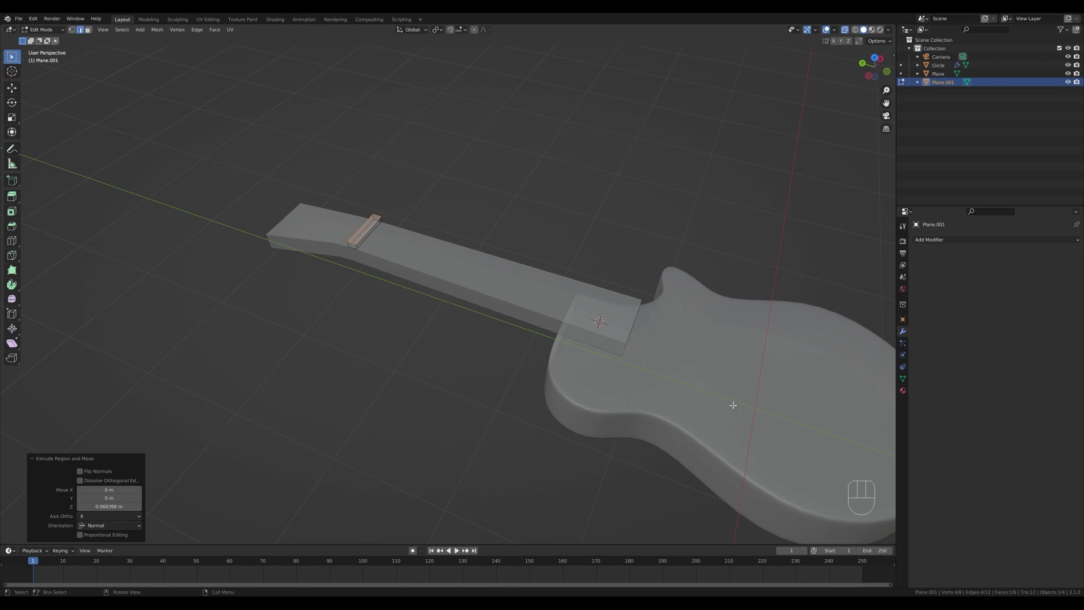
key(Tab)
Duplicate the neck's end face on the body in place and separate it into its own object.
click(456, 268)
shift+middle_drag(649, 379, 444, 269)
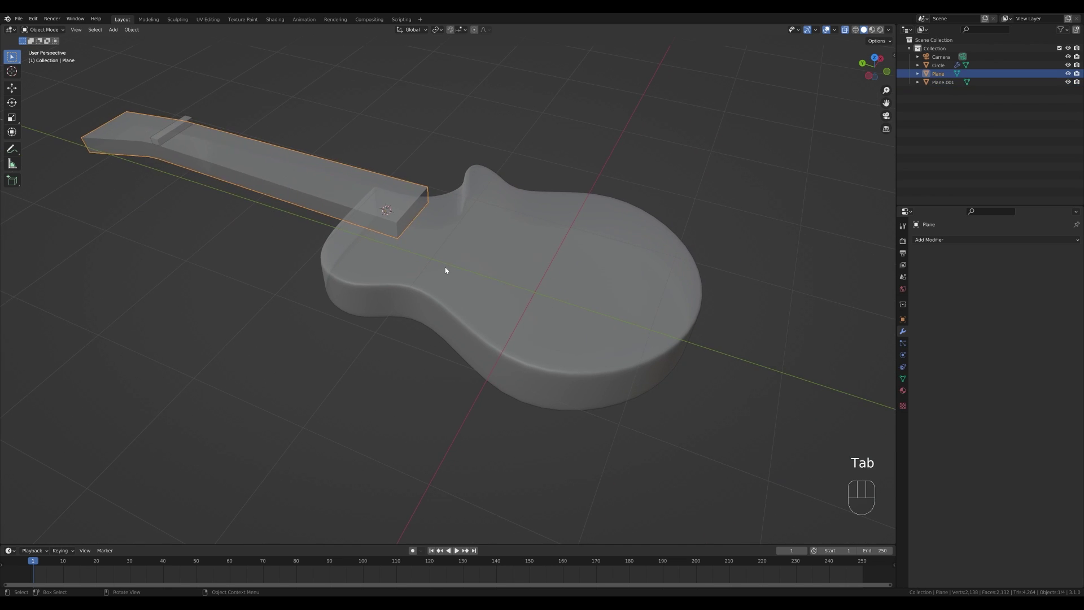
key(Tab)
key(3)
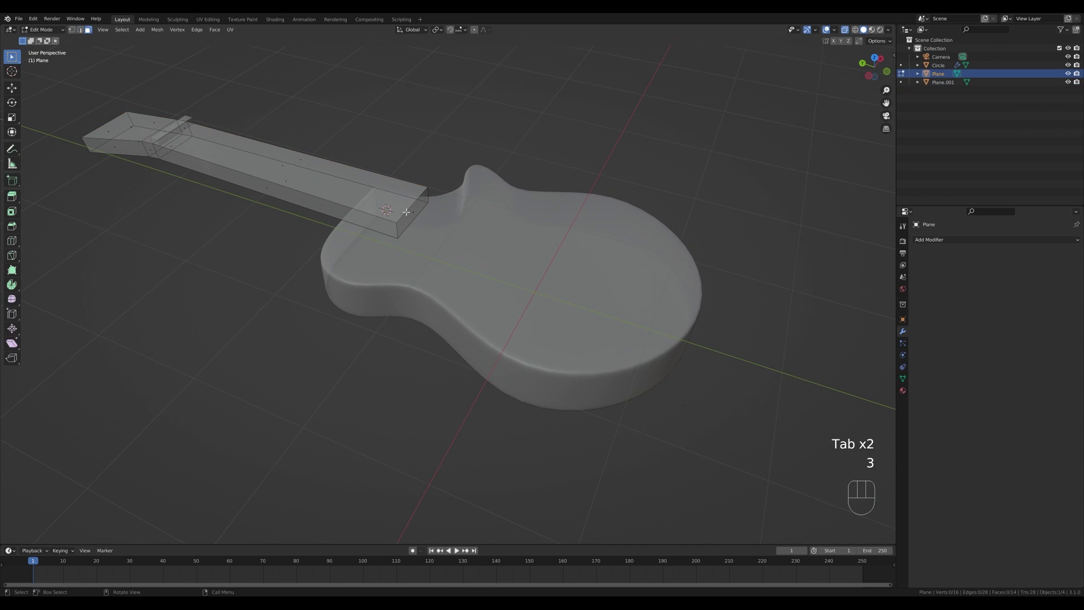
click(406, 225)
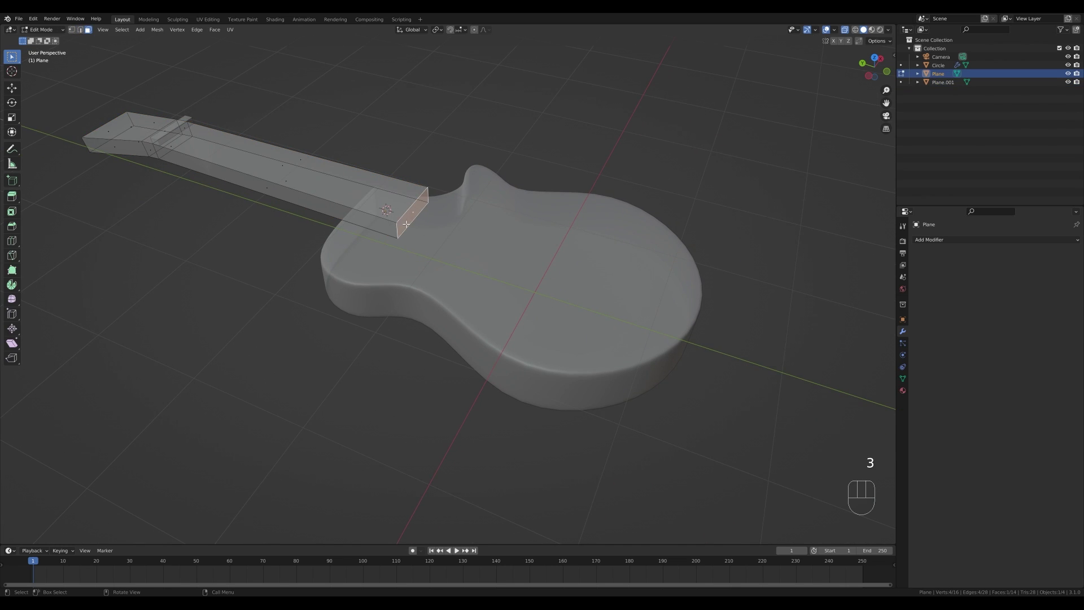
key(shift+d)
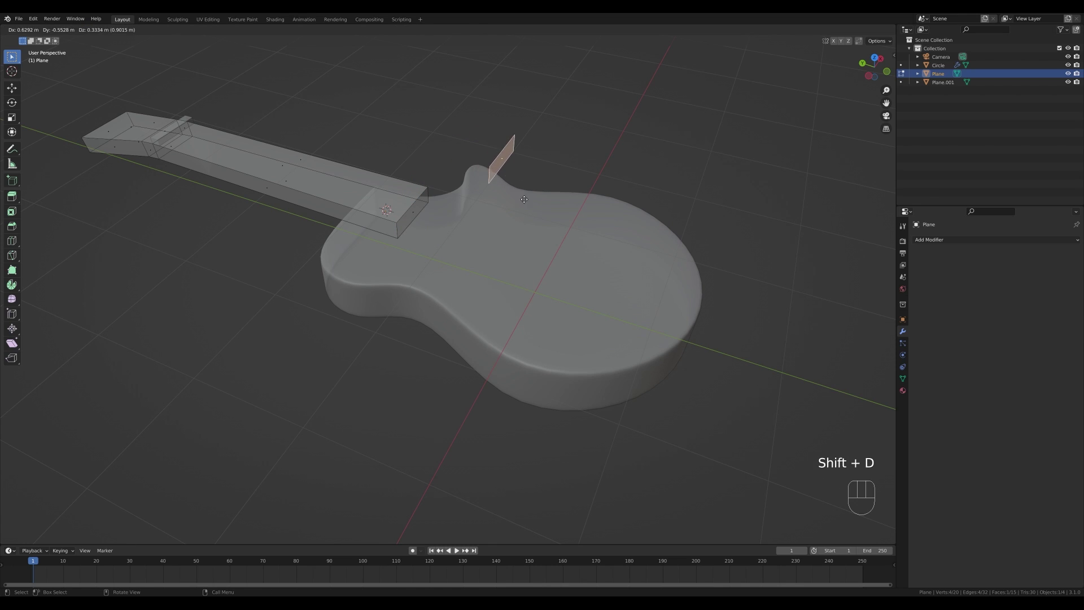
right_click(561, 159)
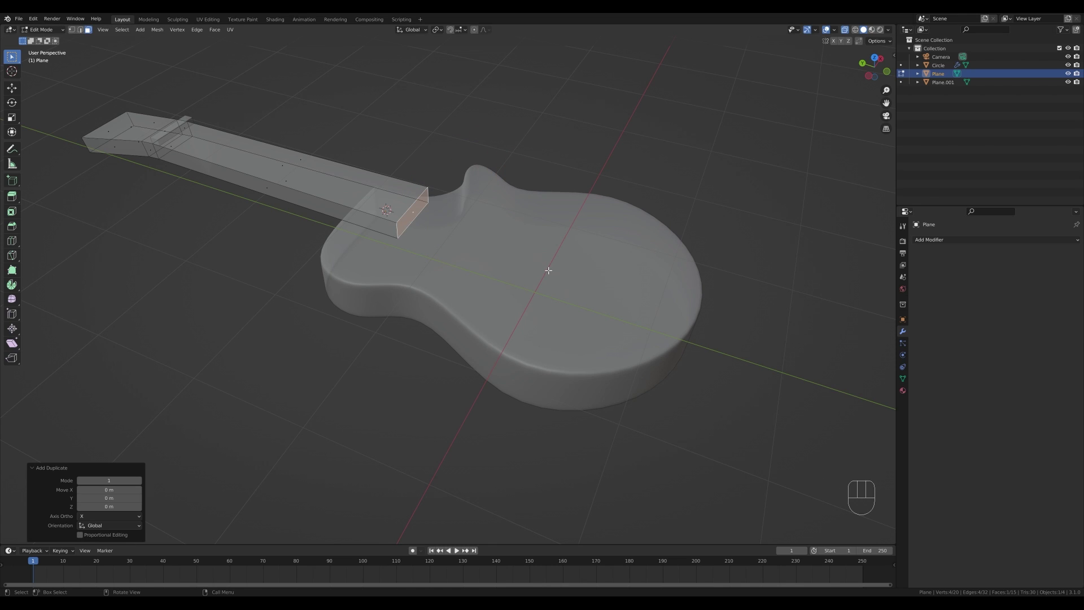
key(p)
click(548, 271)
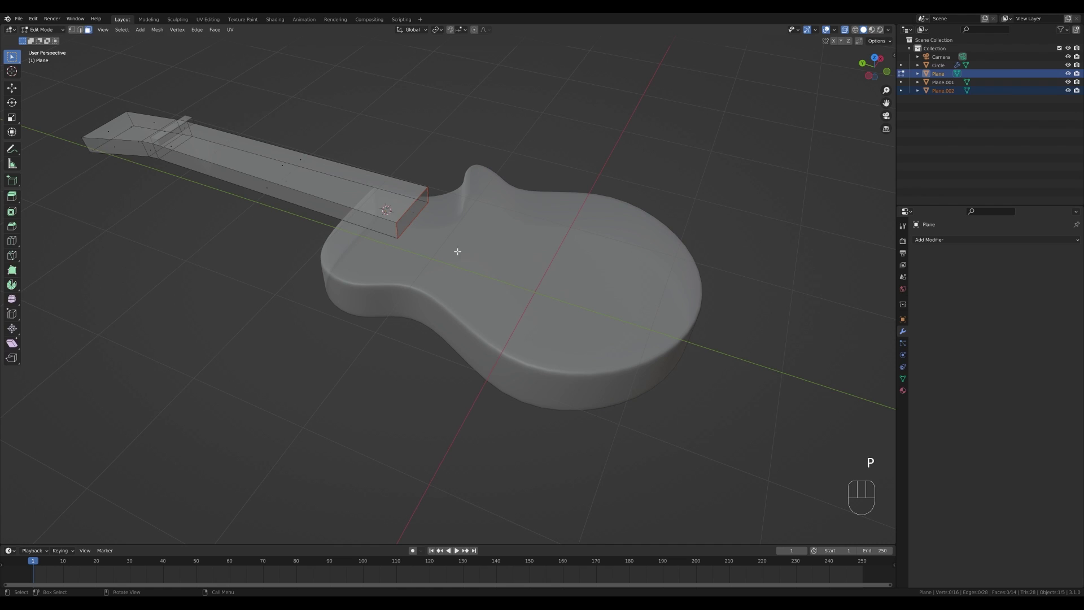
Move the separated end face about -1.3 m along Y to the middle of the guitar body.
key(Tab)
click(411, 218)
key(ctrl+z)
key(Tab)
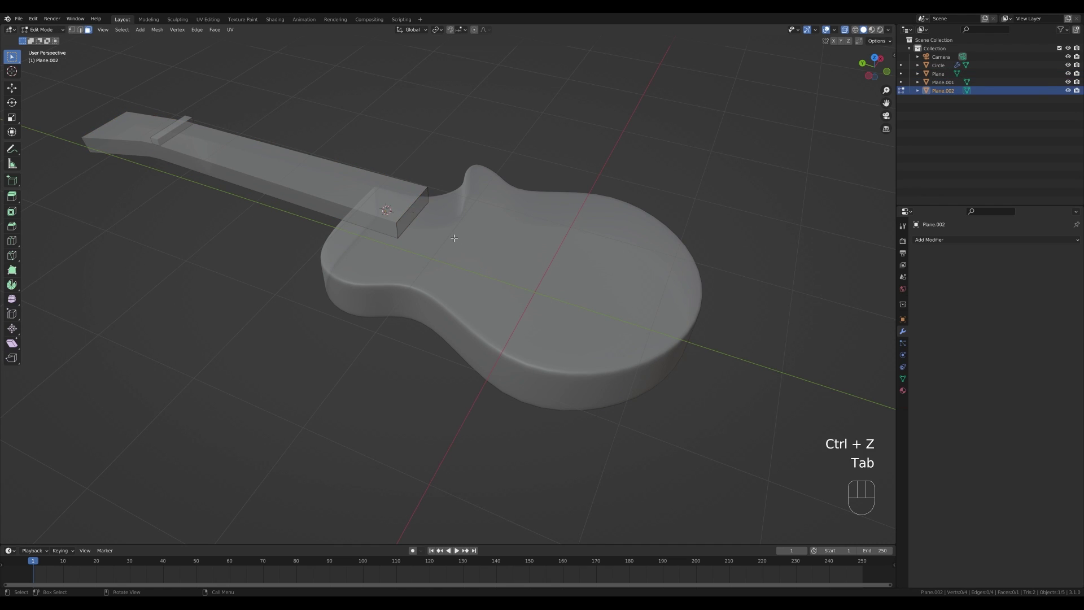
key(a)
key(g)
key(x)
key(y)
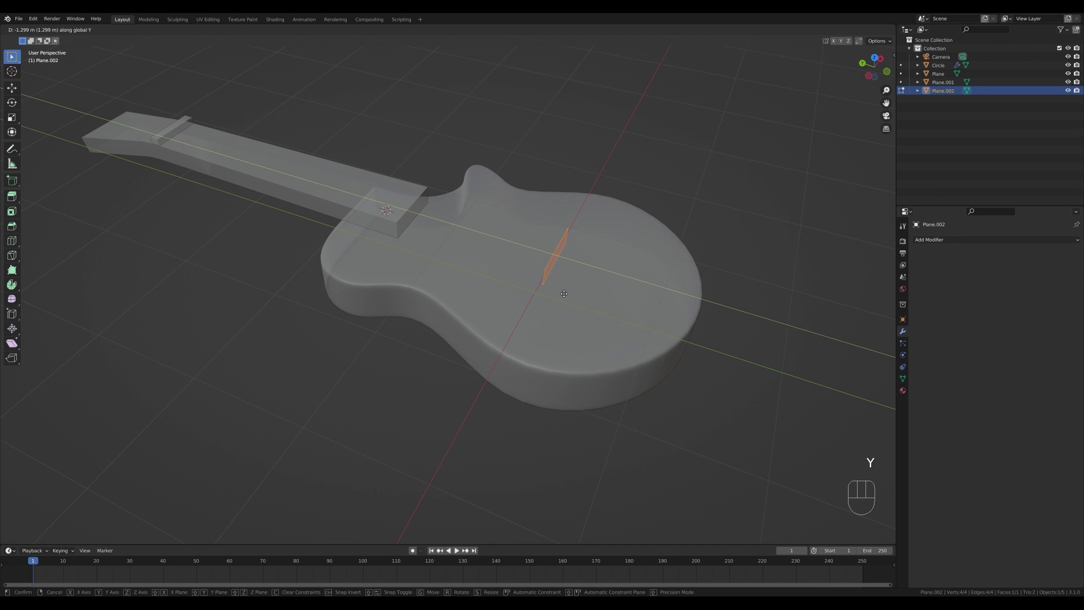
click(565, 293)
Extrude the moved face about 0.35 m into a block and select the whole block.
middle_drag(639, 276, 620, 310)
scroll(627, 316, up, 1)
key(e)
click(673, 307)
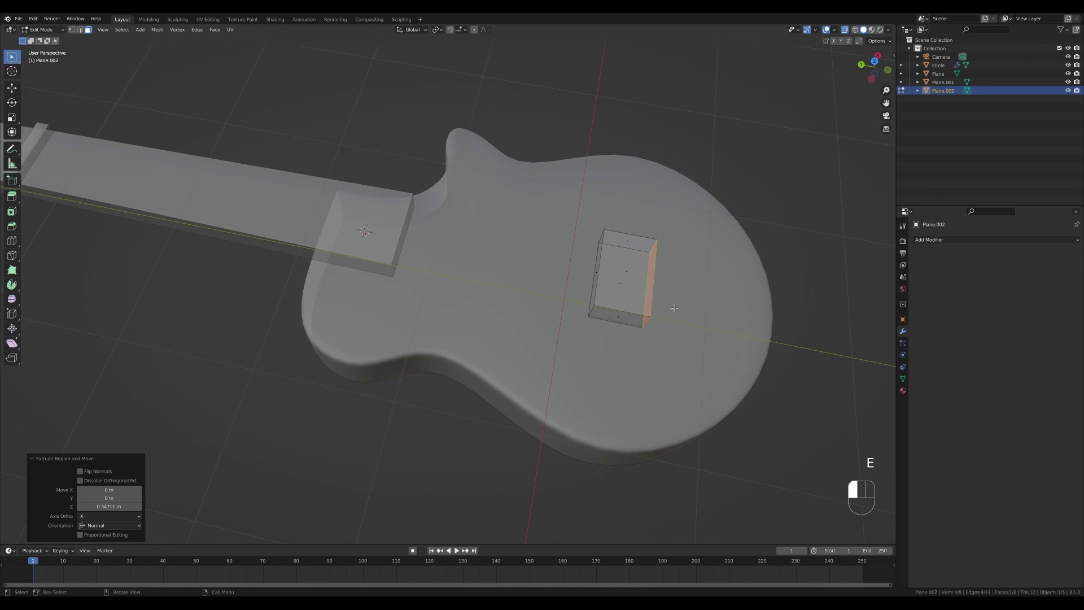
middle_drag(708, 304, 644, 337)
key(a)
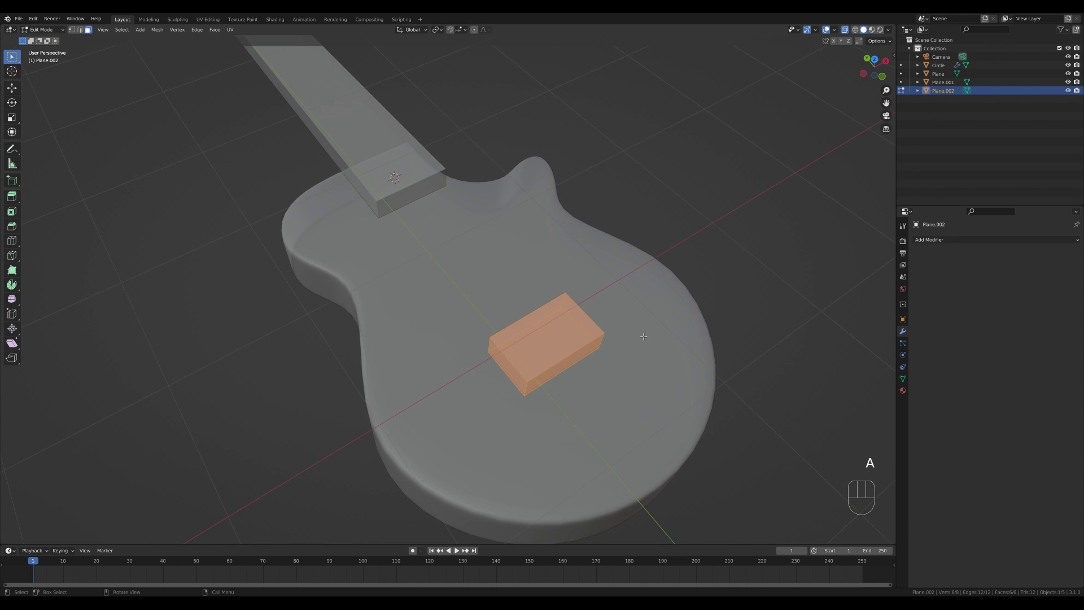
key(s)
key(y)
key(y)
key(u)
key(Escape)
Widen the block on the body by scaling it to about 1.39 along X.
key(s)
key(x)
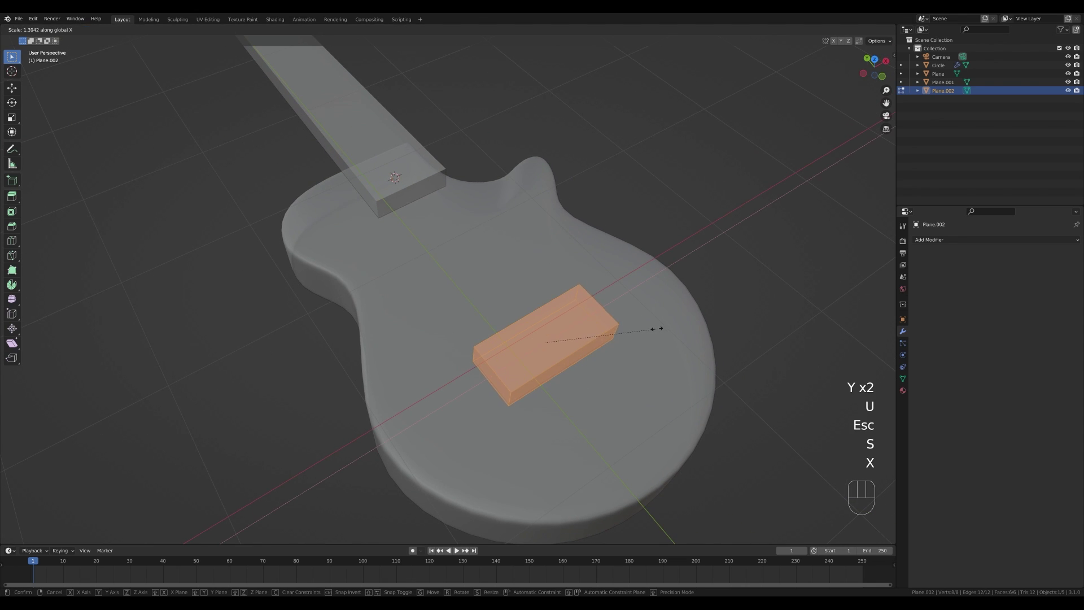
click(655, 328)
Slope the block's top by raising its neck-side upper edge slightly along Z.
key(2)
click(532, 311)
middle_drag(625, 350, 653, 324)
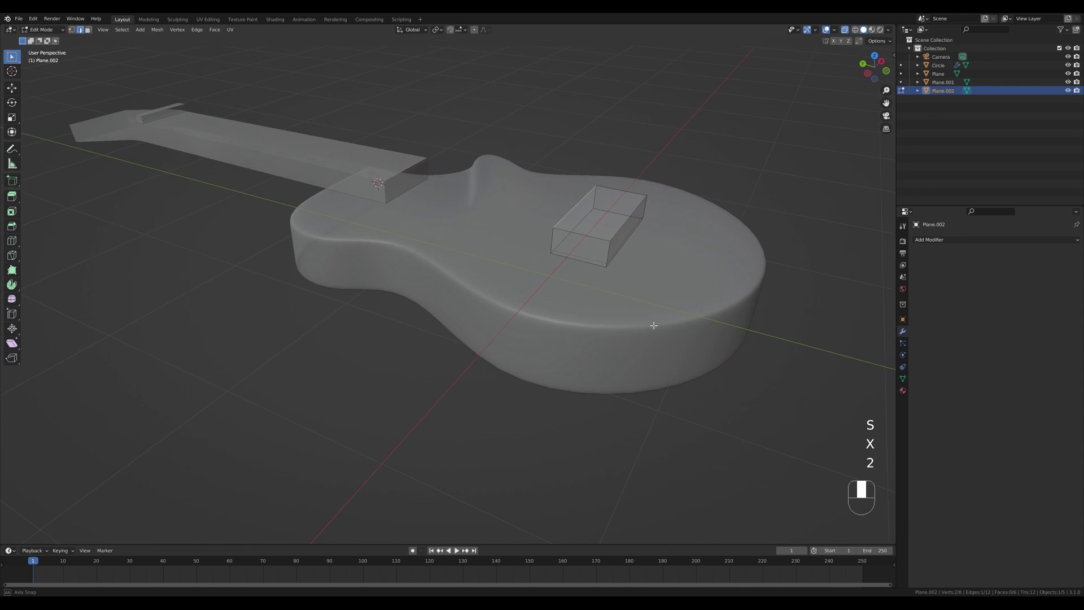
key(g)
key(z)
click(651, 314)
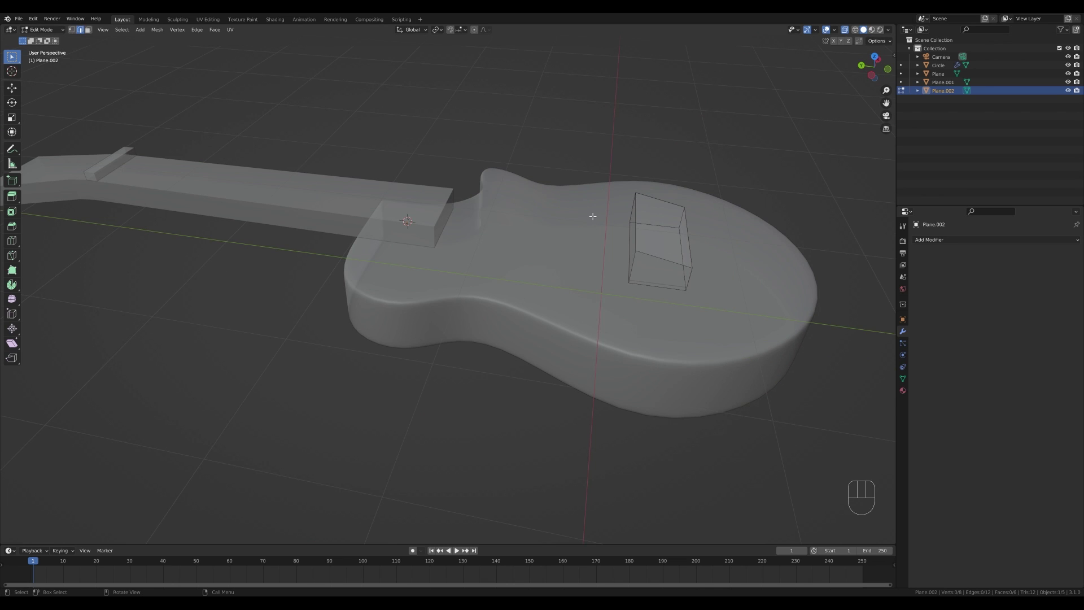
Turn off X-ray display so the model shows as solid, and return to Object Mode.
key(Tab)
middle_drag(586, 212, 556, 229)
scroll(549, 243, down, 1)
key(Tab)
key(z)
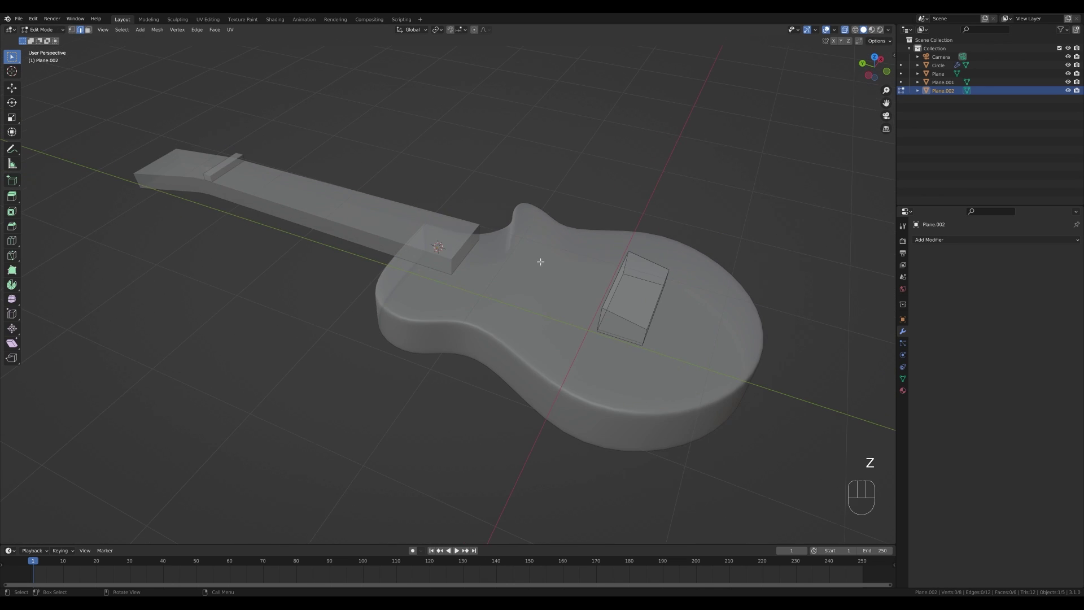
key(z)
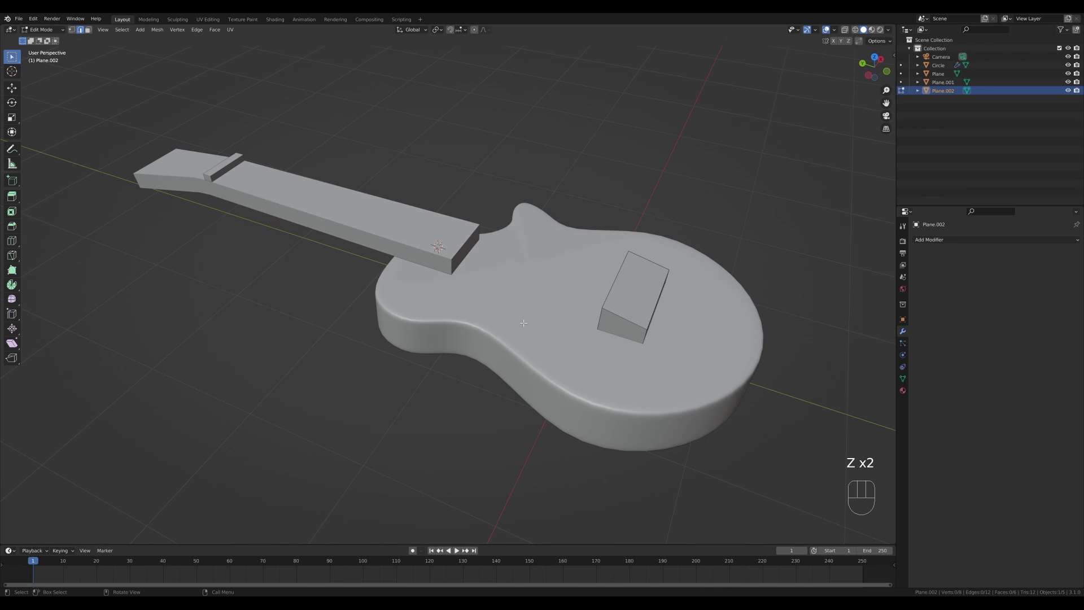
click(846, 32)
click(845, 31)
key(Tab)
Add a Bevel modifier to the neck with an amount of 0.024 m and 2 segments.
click(333, 221)
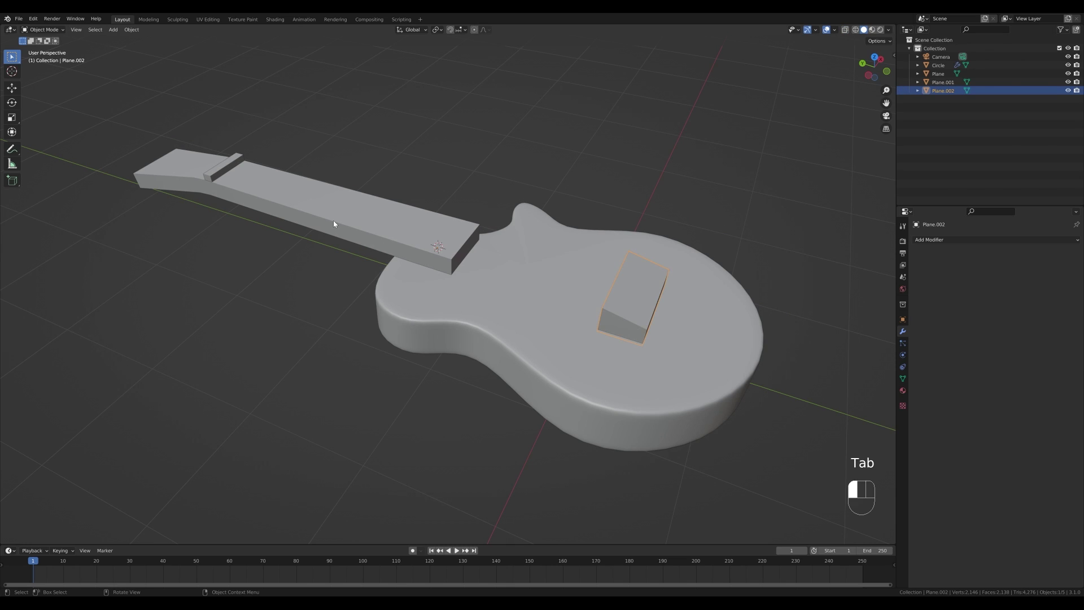
click(931, 240)
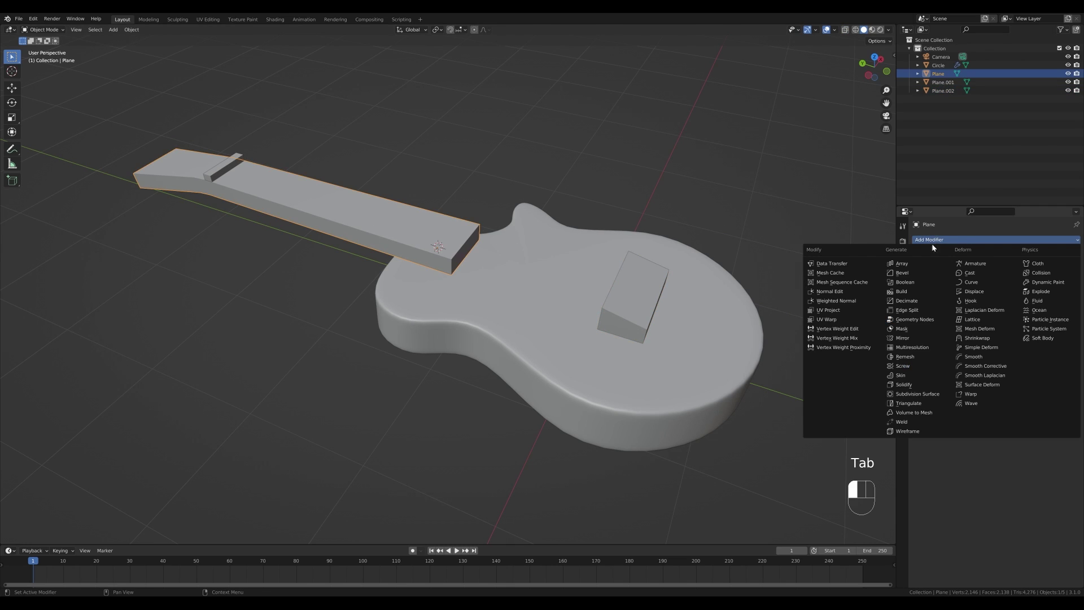
click(917, 274)
shift+drag(1041, 287, 997, 287)
click(1068, 297)
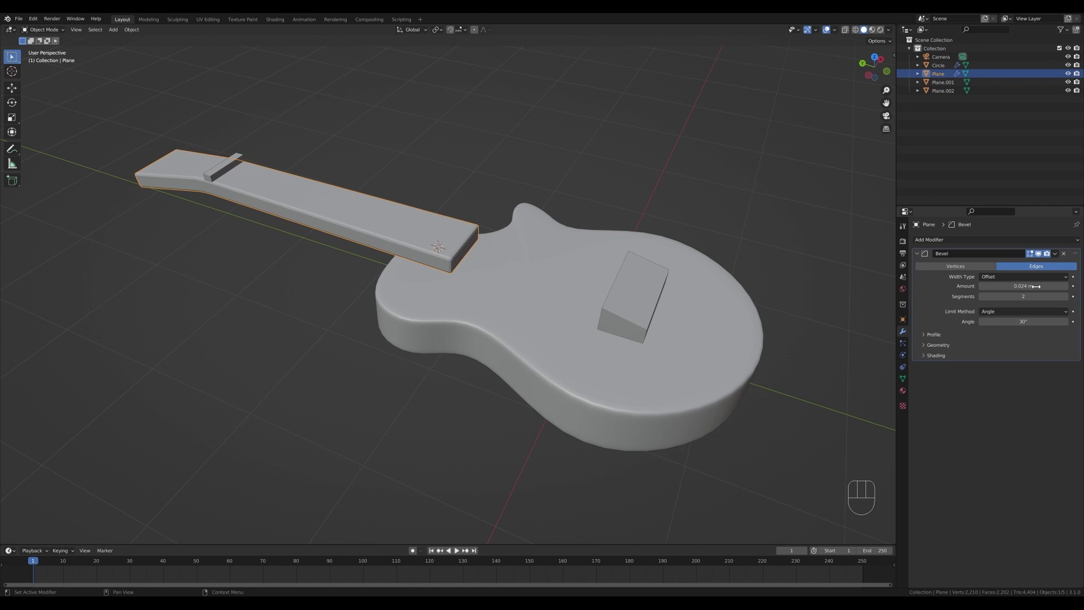
Add a level 2 Subdivision modifier to the neck and shade it smooth.
key(ctrl+2)
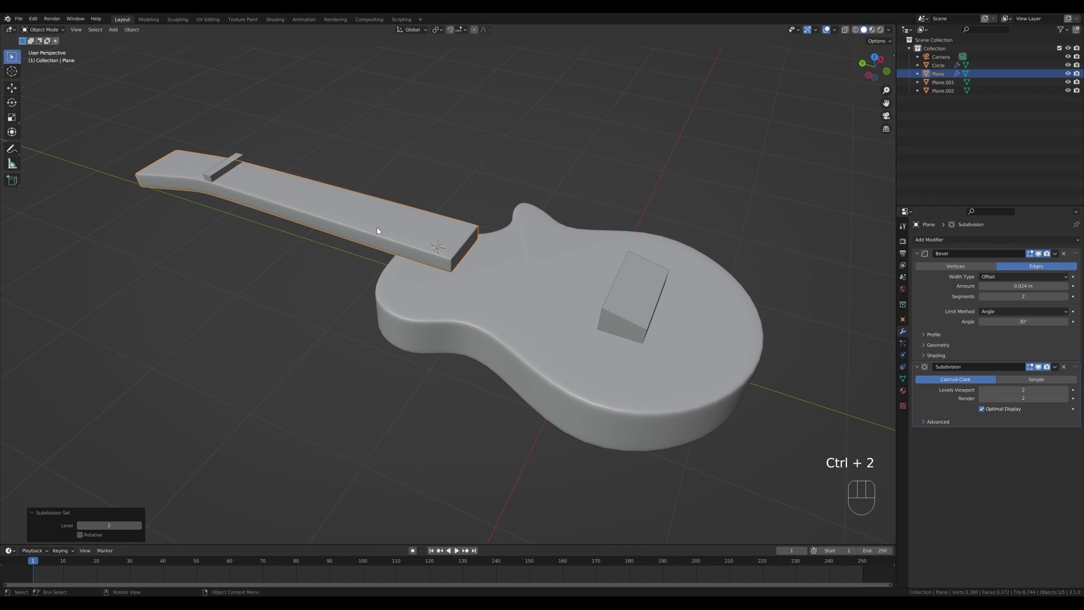
right_click(434, 239)
click(430, 238)
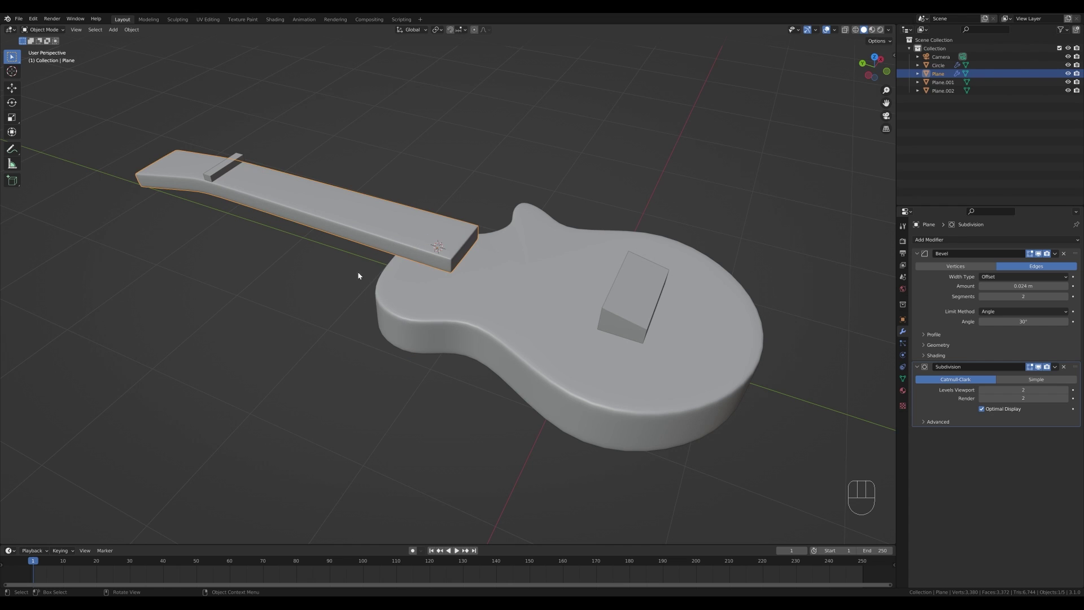
middle_drag(284, 205, 323, 289)
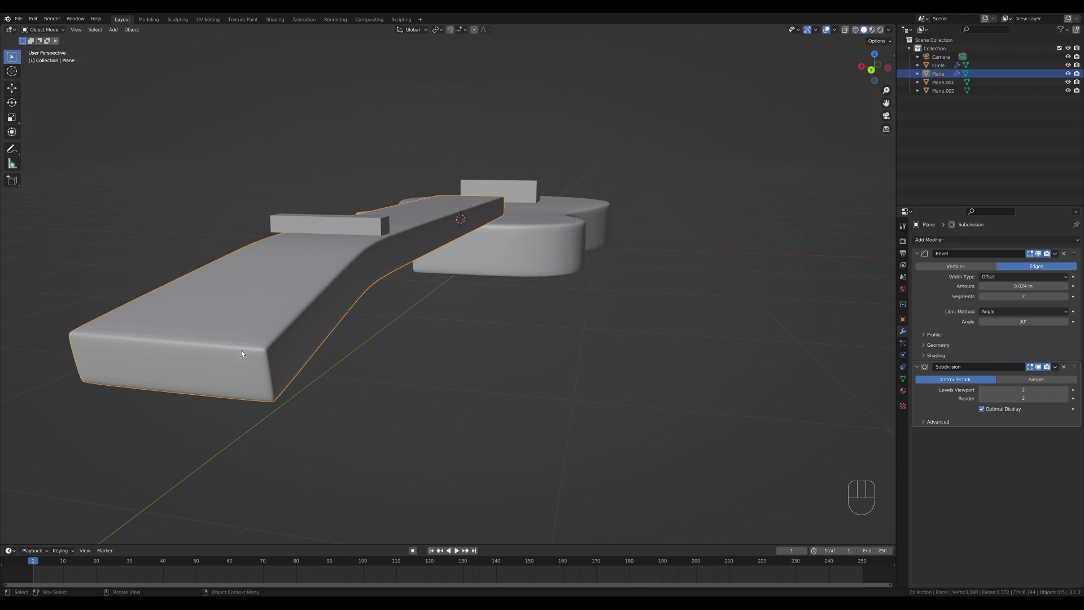
key(Tab)
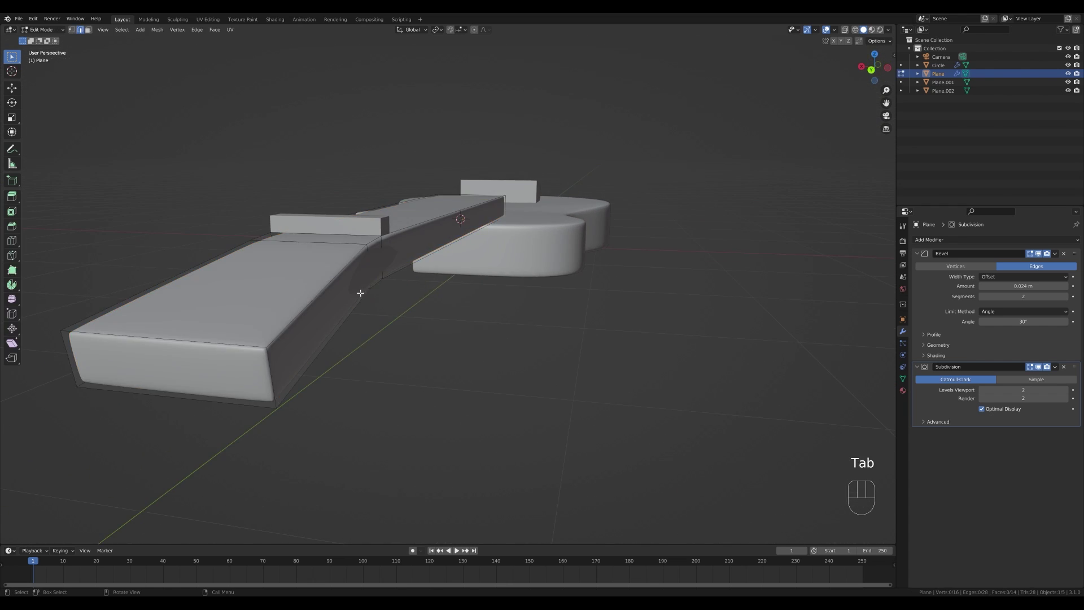
middle_drag(525, 234, 443, 282)
key(1)
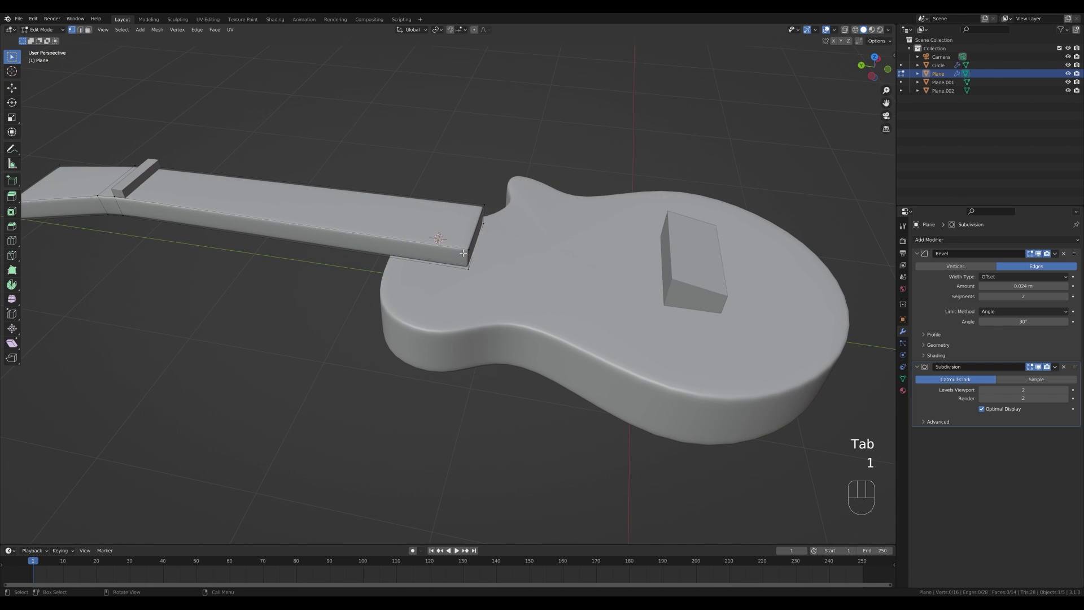
click(465, 245)
key(g)
key(Escape)
key(Tab)
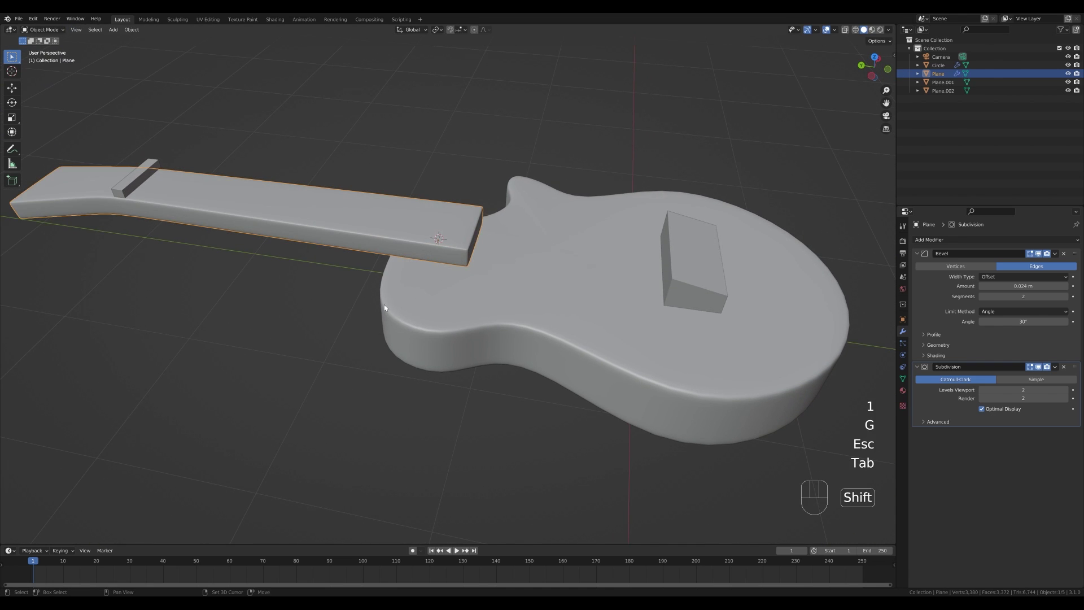
Add a Bevel modifier to the nut with an amount of 0.015 m and 2 segments.
shift+middle_drag(384, 303, 353, 240)
click(199, 177)
shift+middle_drag(271, 194, 324, 213)
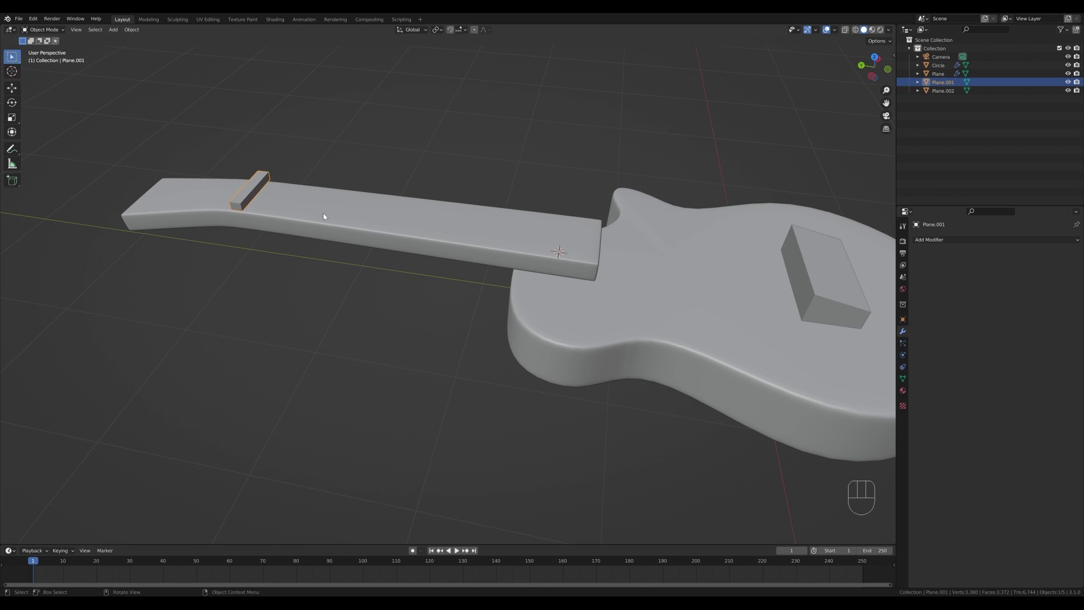
click(944, 240)
click(922, 278)
shift+middle_drag(493, 223, 594, 251)
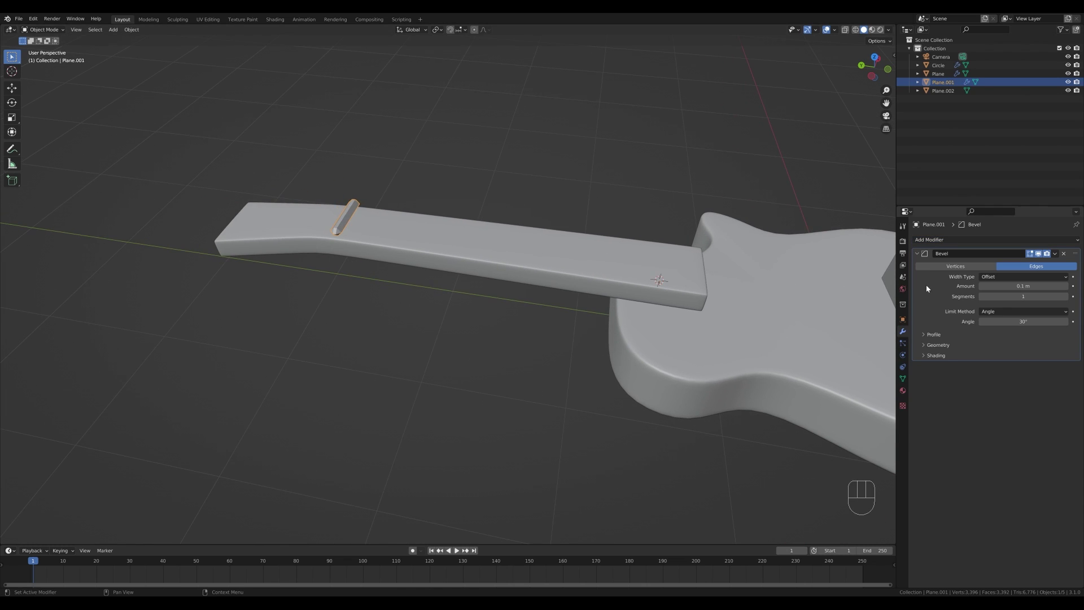
mouse_move(1027, 286)
shift+mouse_down()
mouse_move(1039, 287)
mouse_move(1029, 297)
shift+mouse_up()
Add a Subdivision modifier to the nut at viewport level 1 and shade the nut smooth.
key(ctrl+2)
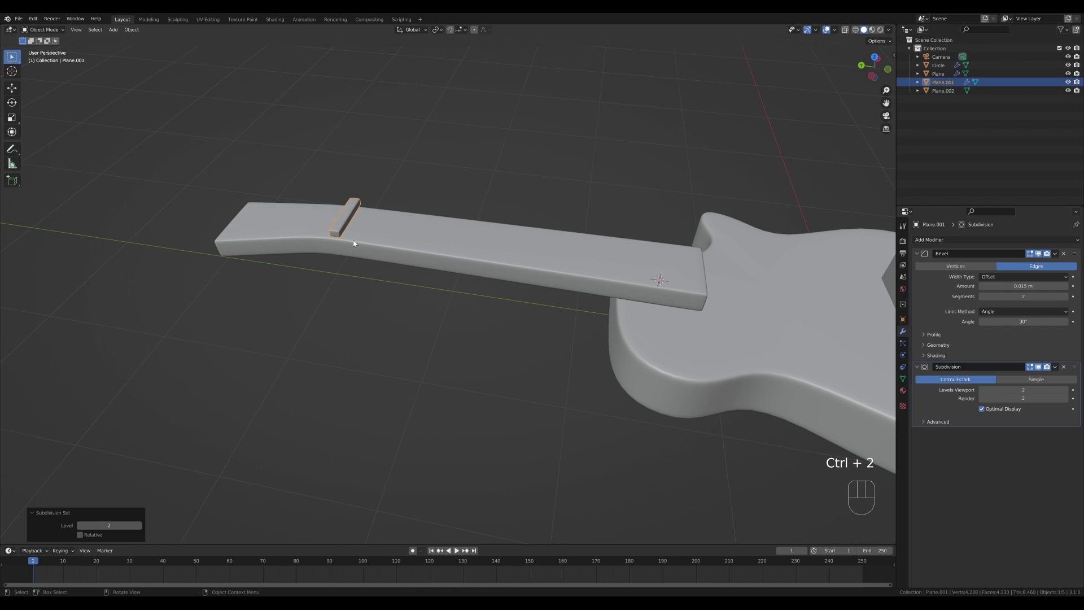
key(ctrl+1)
shift+middle_drag(349, 219, 406, 253)
scroll(405, 253, up, 4)
right_click(337, 240)
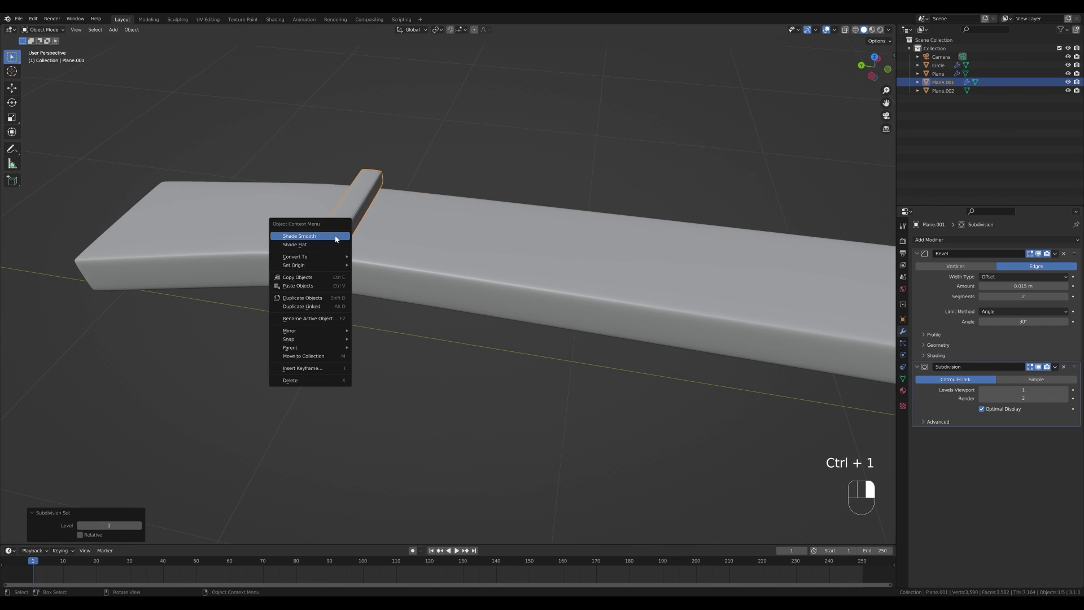
click(337, 237)
Lower the nut's whole mesh slightly along Z so it sits into the neck.
key(Tab)
key(a)
key(g)
key(z)
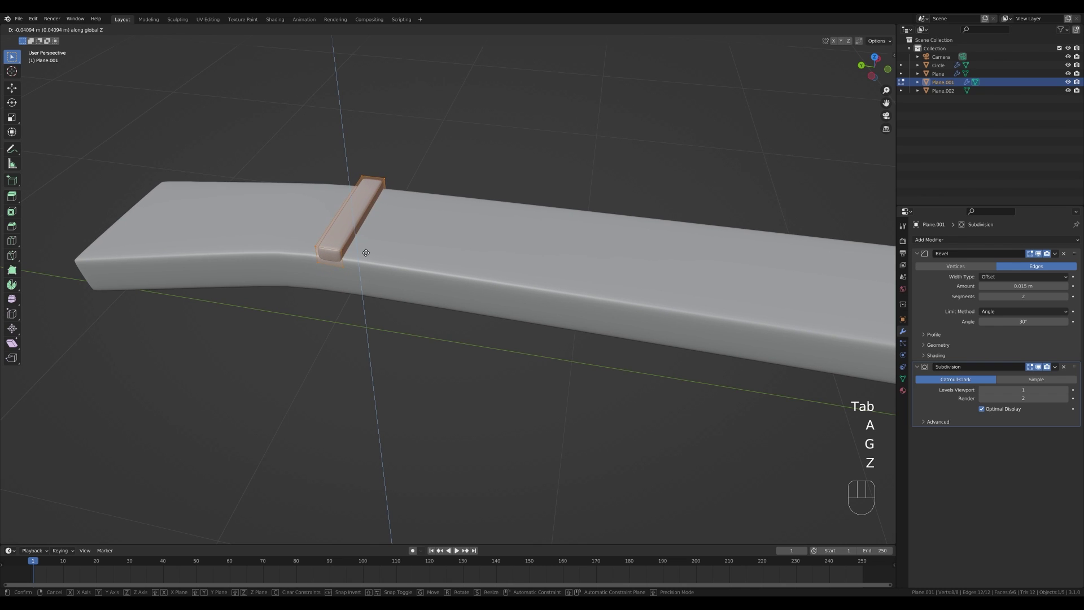
click(358, 248)
key(Tab)
Add a Bevel modifier to the bridge block with an amount of 0.034 m and 2 segments.
scroll(466, 235, down, 3)
shift+middle_drag(466, 235, 421, 259)
scroll(452, 271, down, 3)
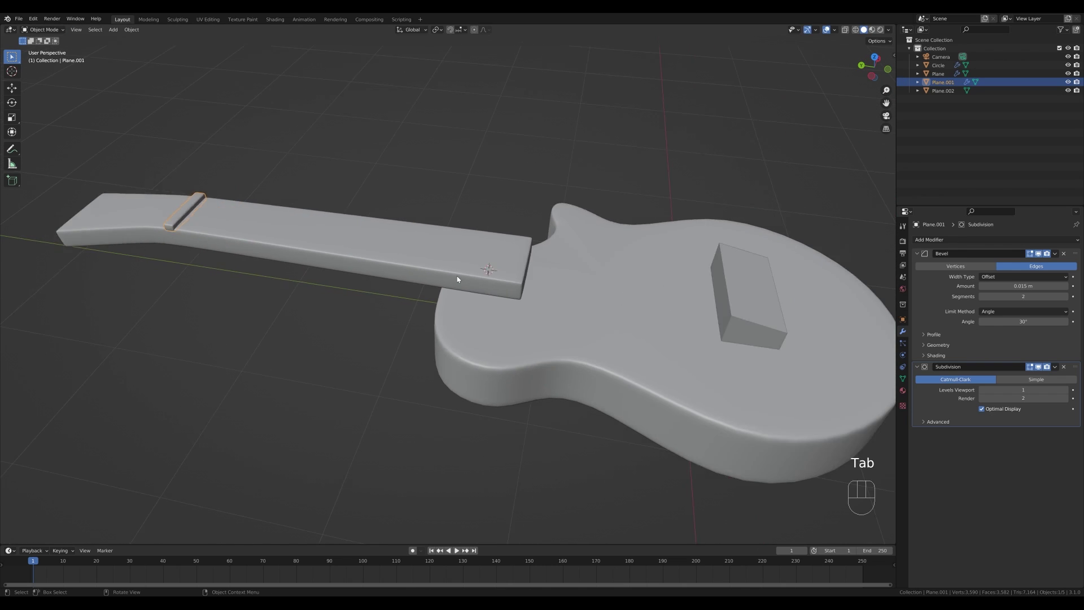
click(684, 308)
right_click(684, 308)
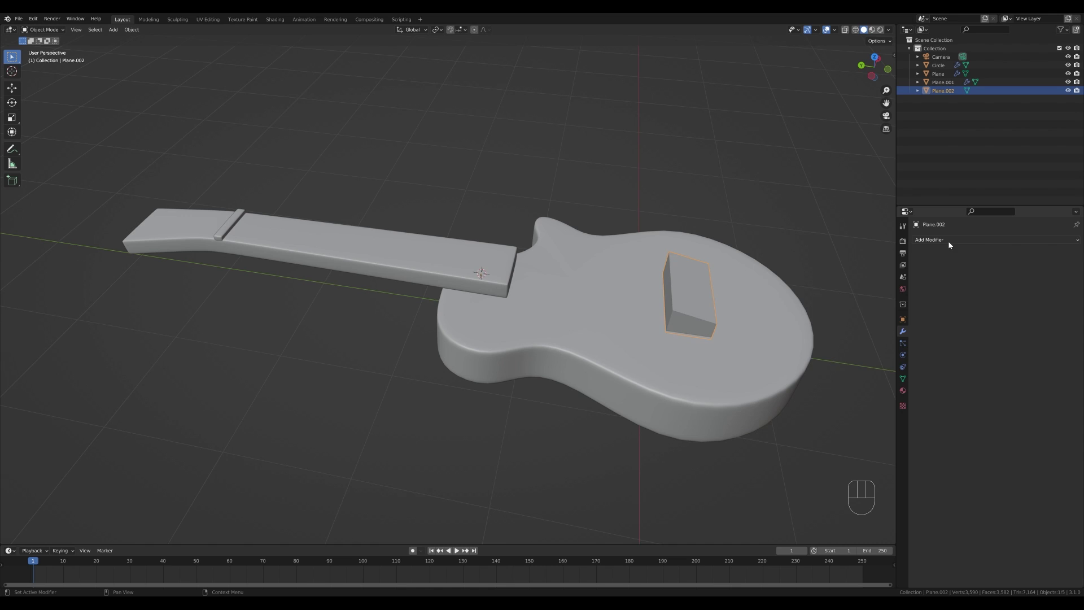
click(932, 239)
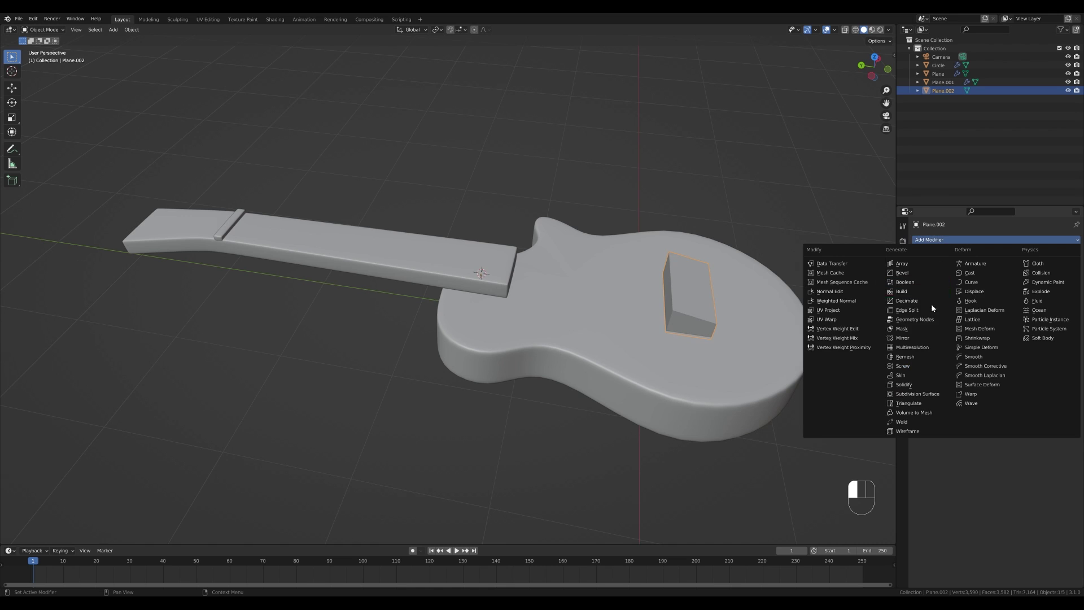
click(906, 272)
drag(1041, 286, 987, 286)
click(1065, 296)
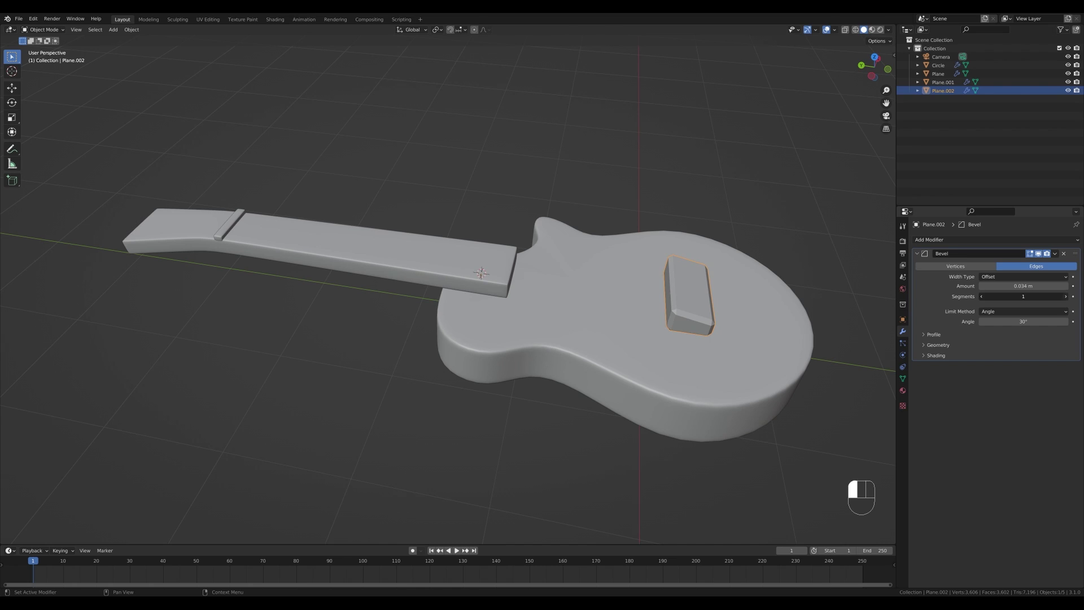
Shade the bridge block smooth and set its bevel amount to 0.02 m.
right_click(704, 321)
click(705, 320)
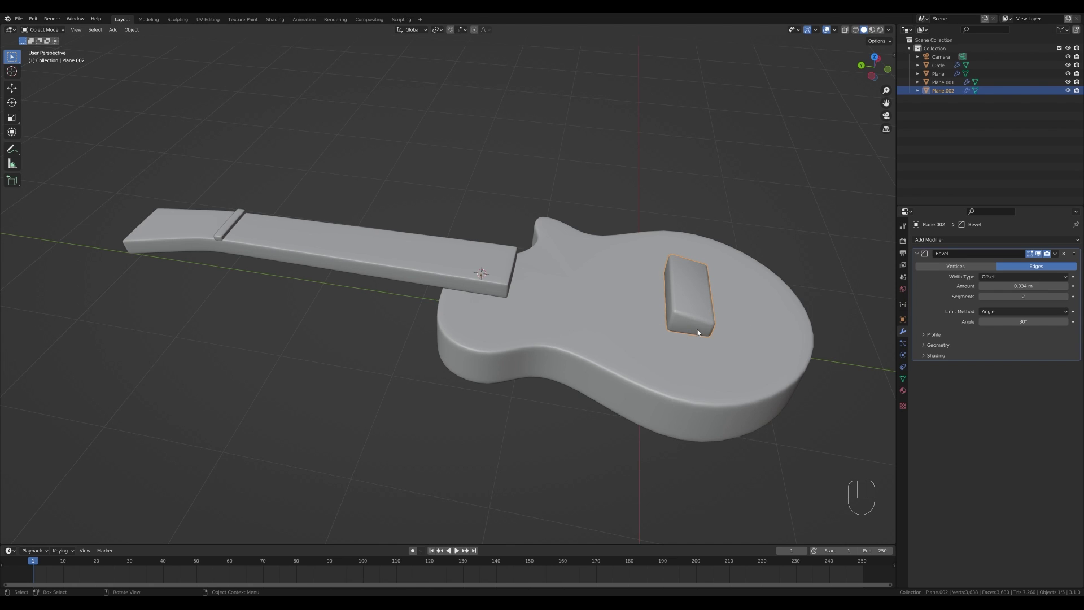
shift+drag(1023, 286, 1011, 286)
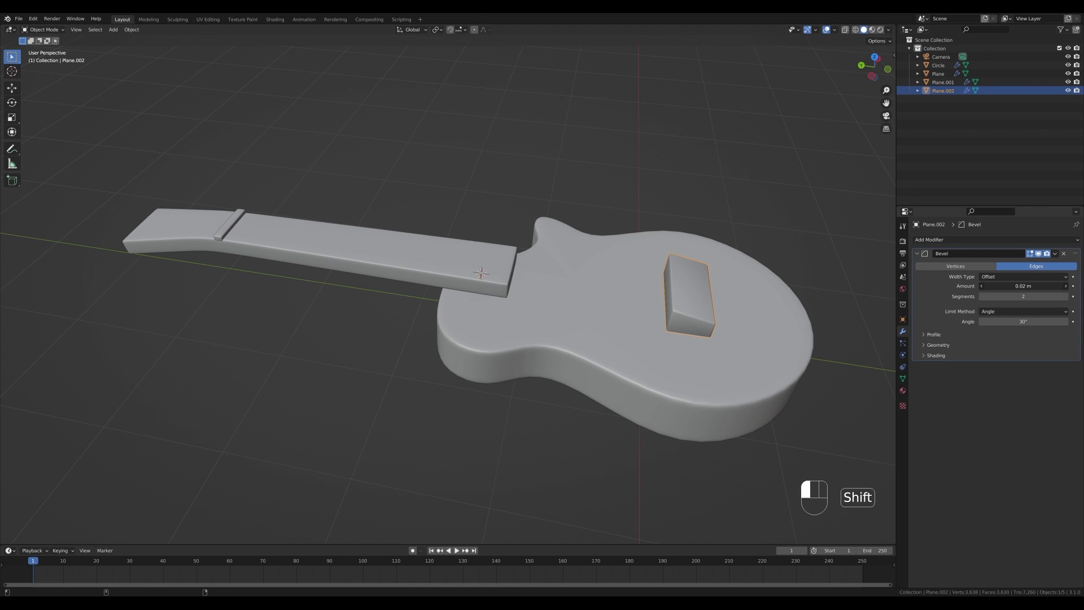
Duplicate the neck's long top face between nut and body in place and separate the copy into its own object.
click(352, 250)
key(Tab)
key(Tab)
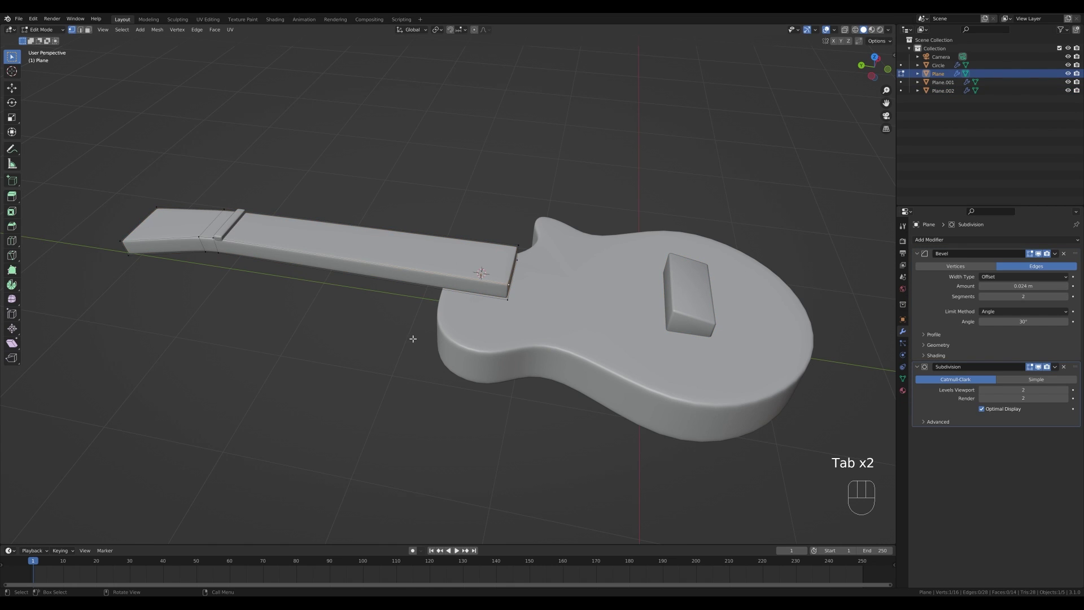
key(3)
click(330, 264)
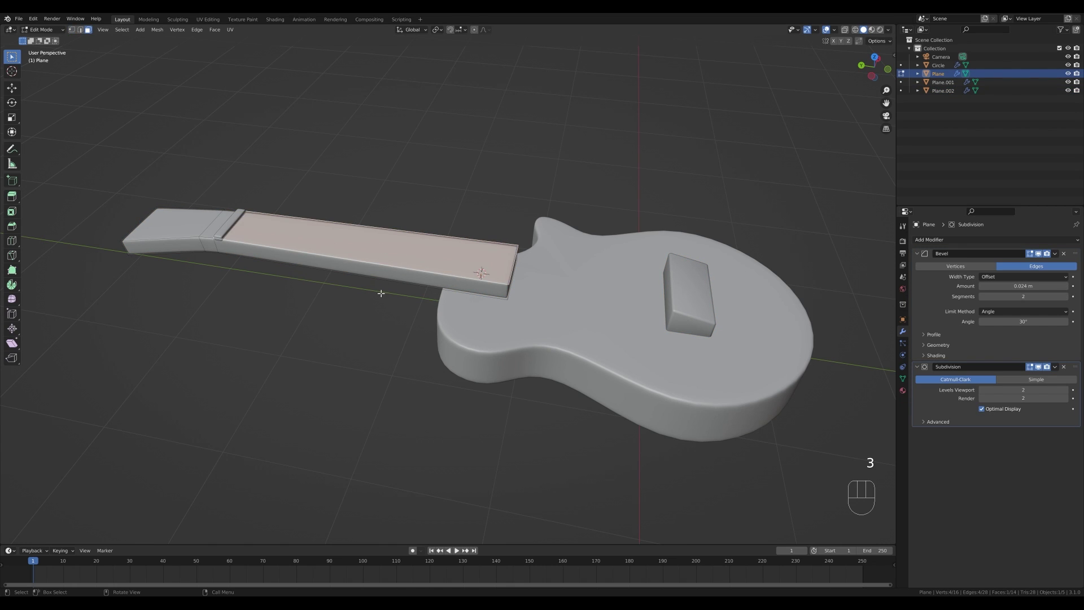
key(shift+d)
right_click(382, 202)
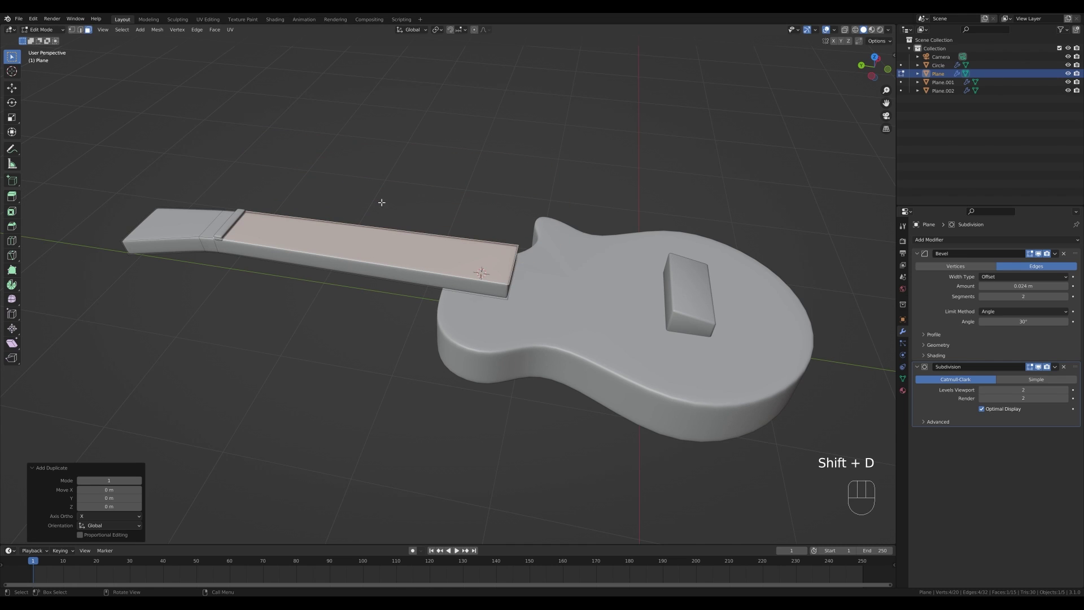
key(p)
click(471, 156)
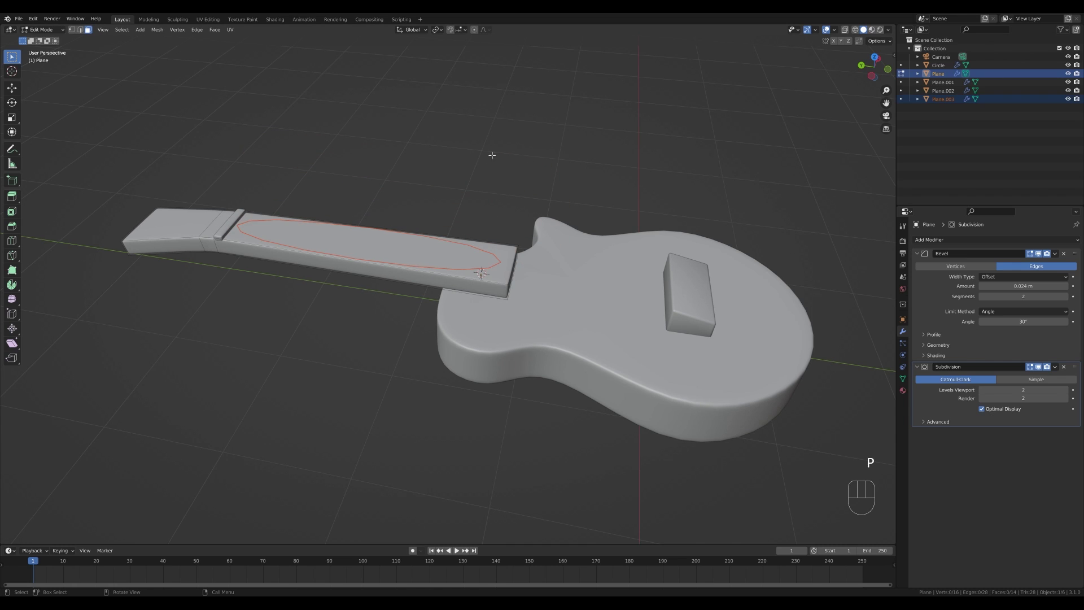
Remove the Subdivision and Bevel modifiers from the separated fretboard face in Object Mode.
key(Tab)
click(432, 262)
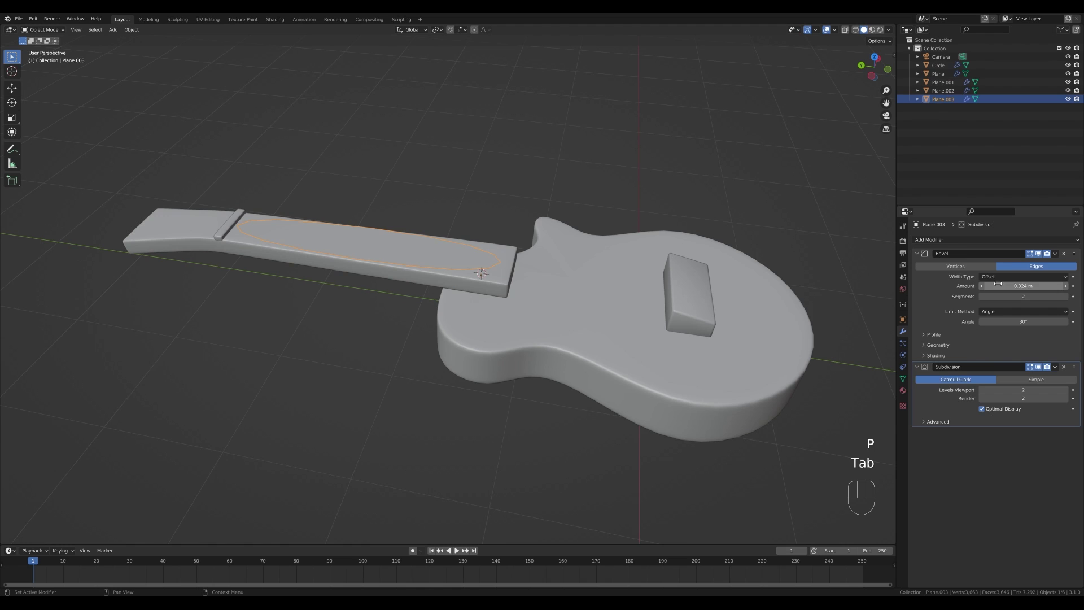
click(1064, 368)
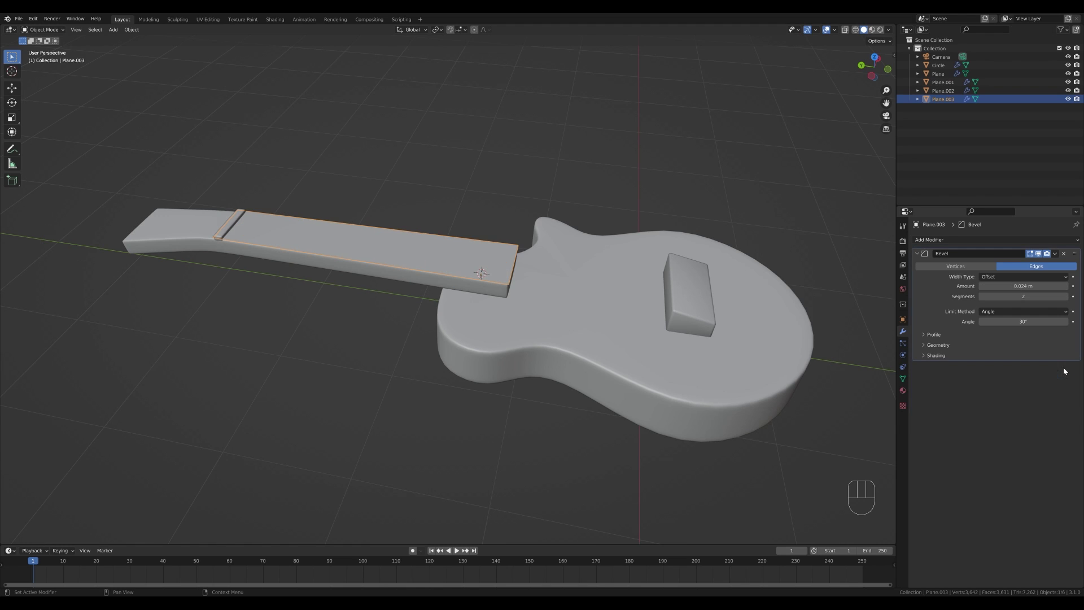
click(1063, 254)
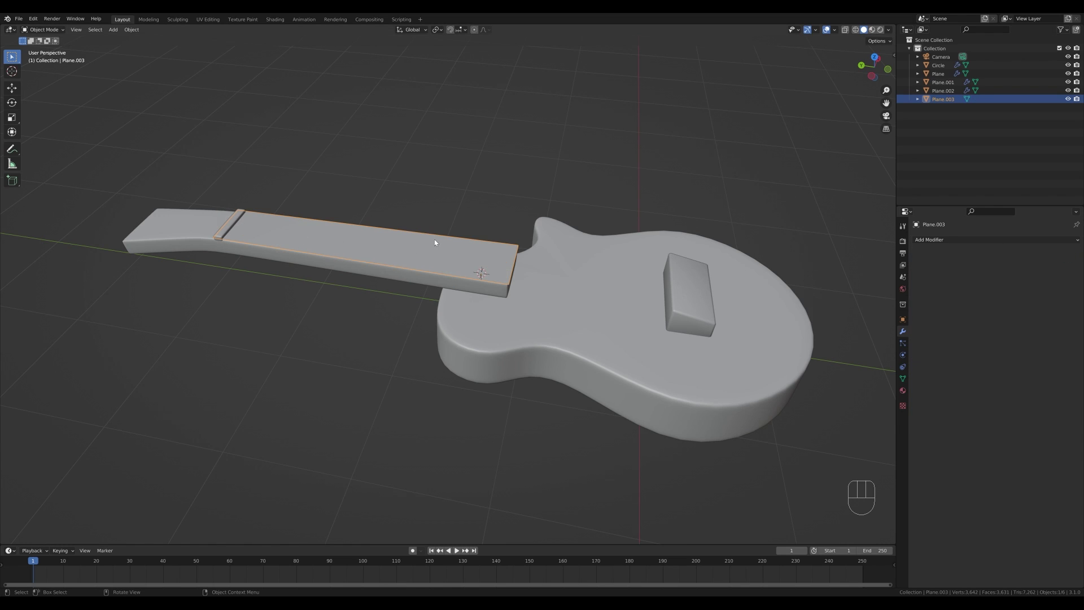
Extend the separated face over the body to the bridge block by sliding its body-side edge with clamping off.
key(Tab)
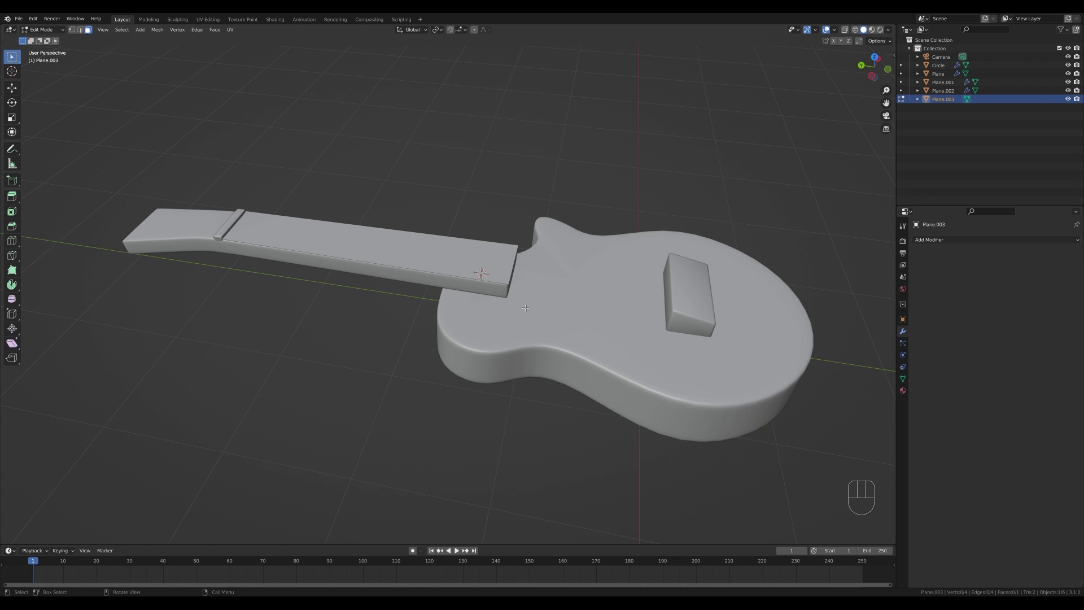
key(1)
drag(471, 202, 549, 306)
middle_drag(586, 265, 401, 73)
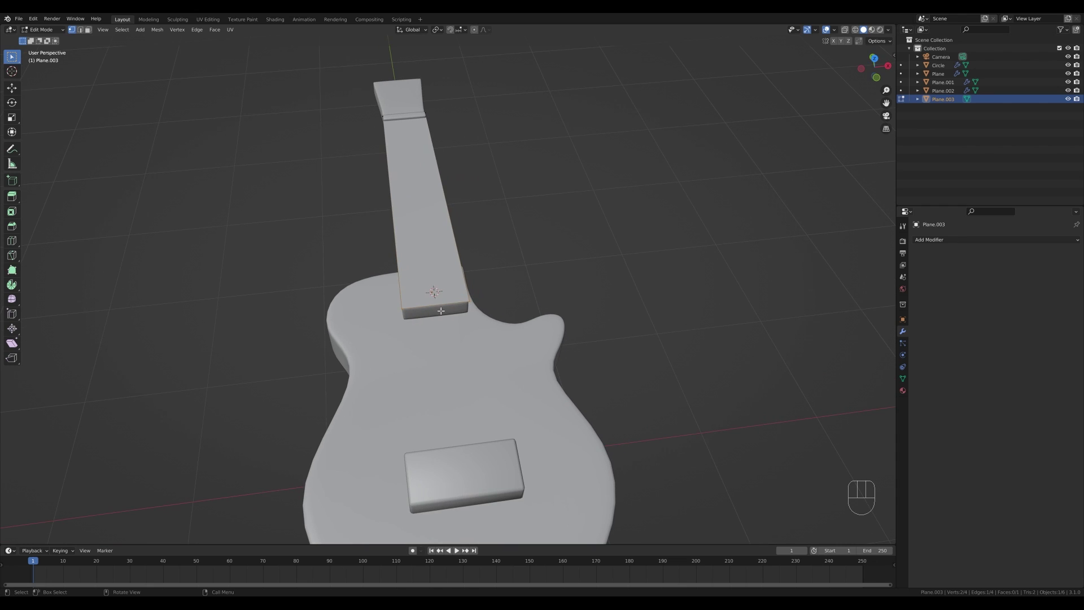
middle_drag(438, 425, 501, 278)
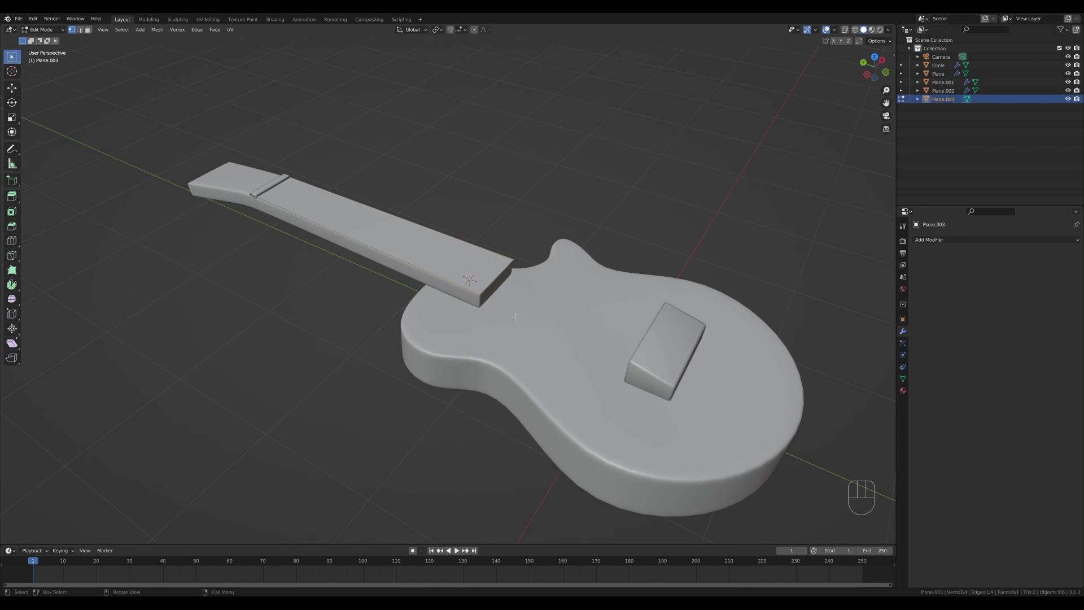
key(g)
key(g)
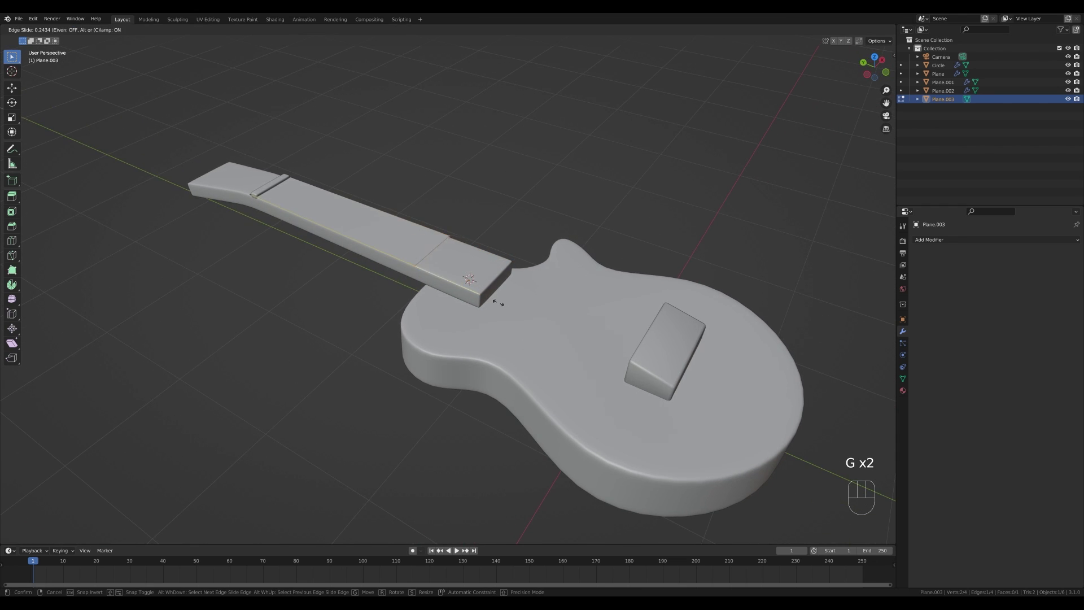
key(alt)
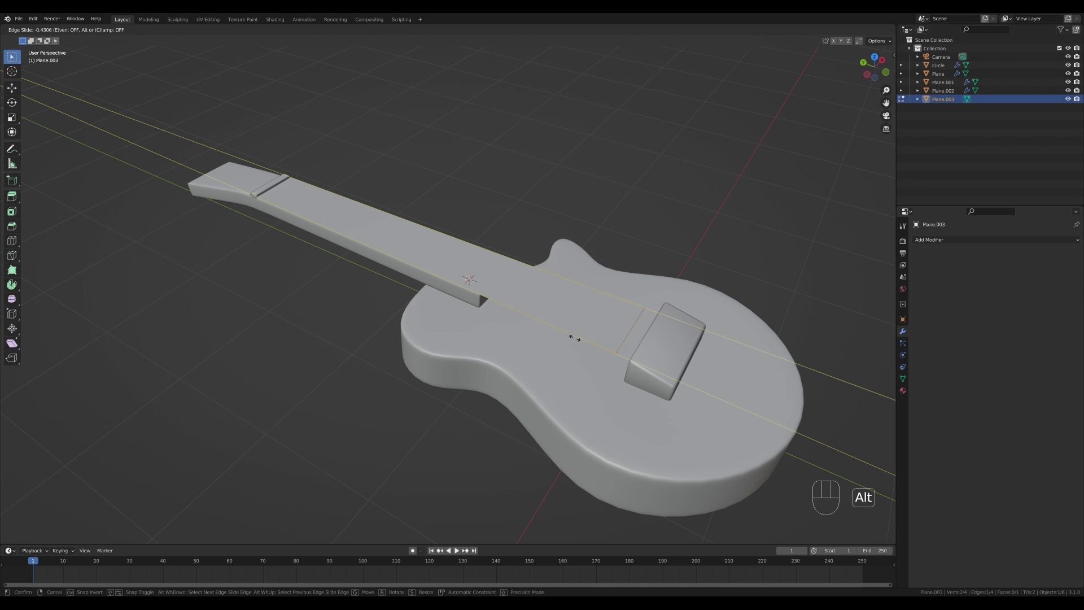
click(578, 339)
Slide the separated face's nut-side edge along its sides by a factor of 0.011.
middle_drag(579, 339, 554, 317)
drag(158, 206, 240, 320)
middle_drag(239, 319, 247, 350)
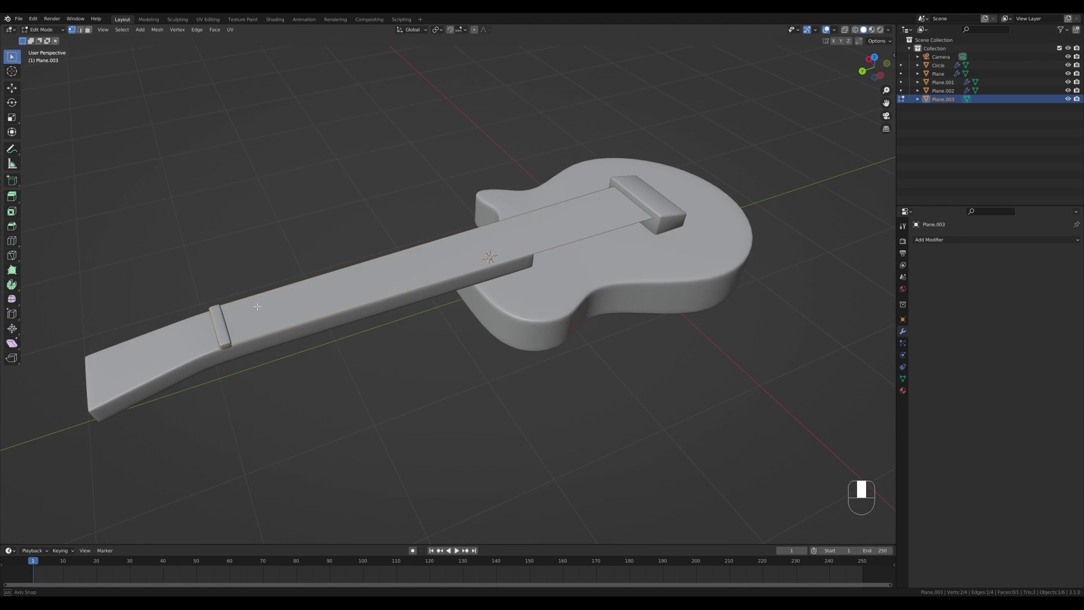
key(g)
key(g)
key(shift)
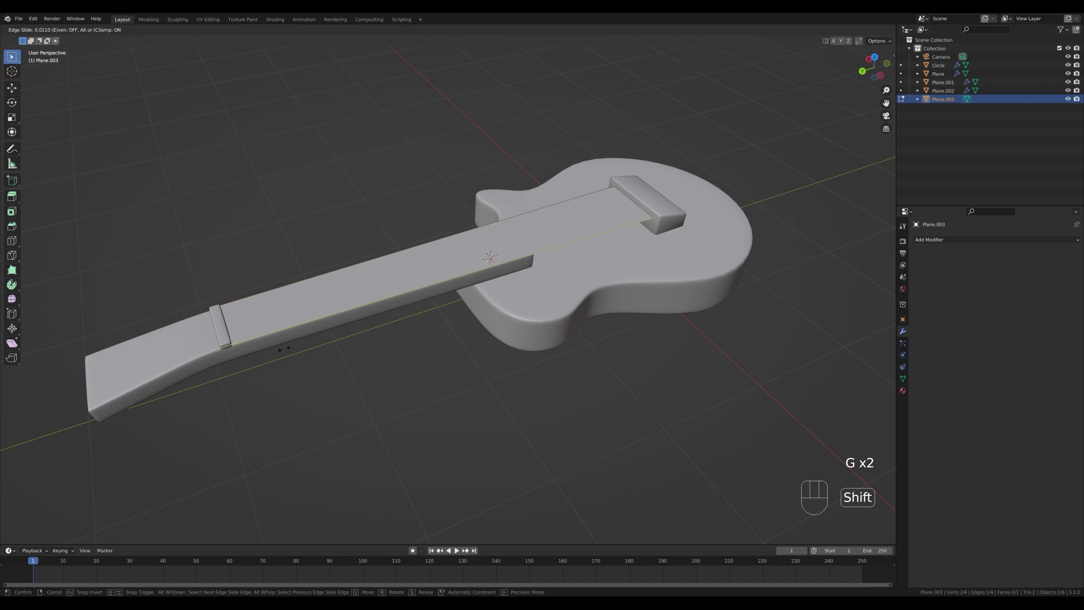
click(284, 348)
Add four evenly spaced lengthwise loop cuts to the separated face without sliding them, and select its whole mesh.
middle_drag(346, 368, 461, 396)
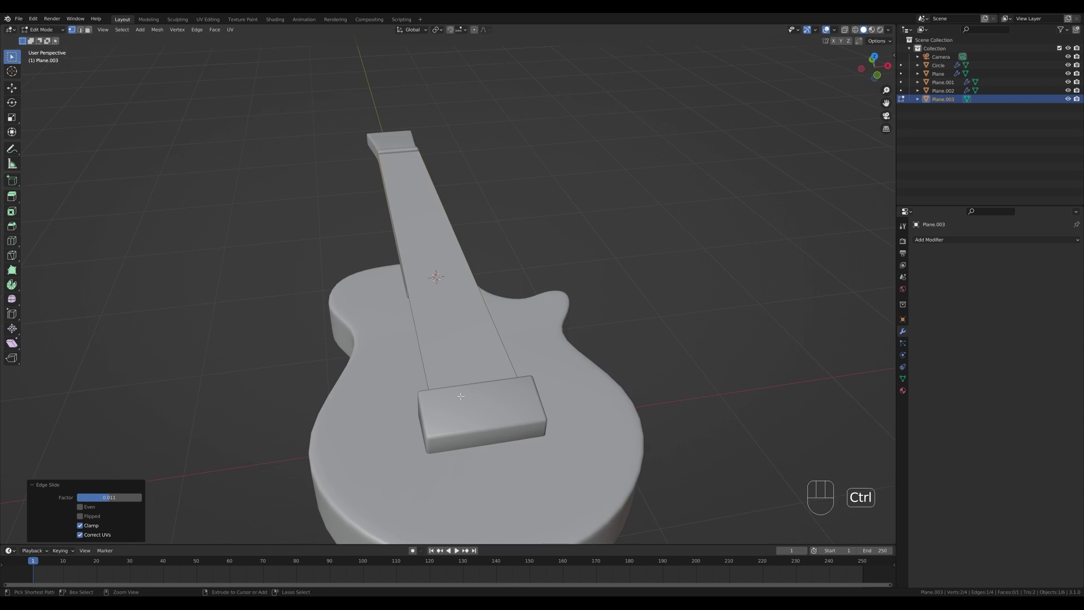
key(ctrl+r)
scroll(461, 397, up, 3)
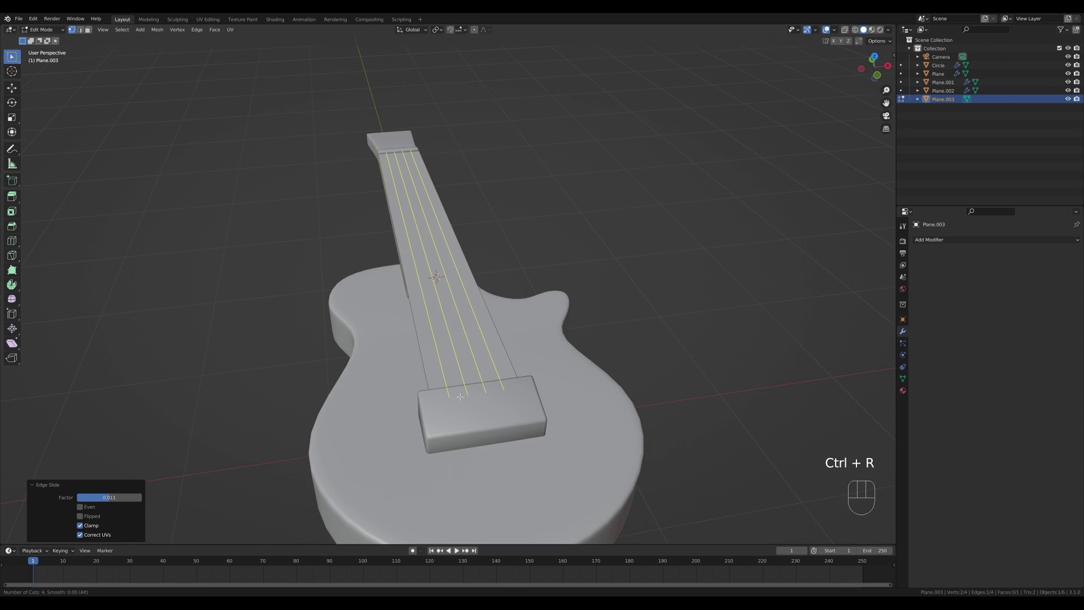
click(461, 396)
key(Escape)
middle_drag(554, 283, 545, 303)
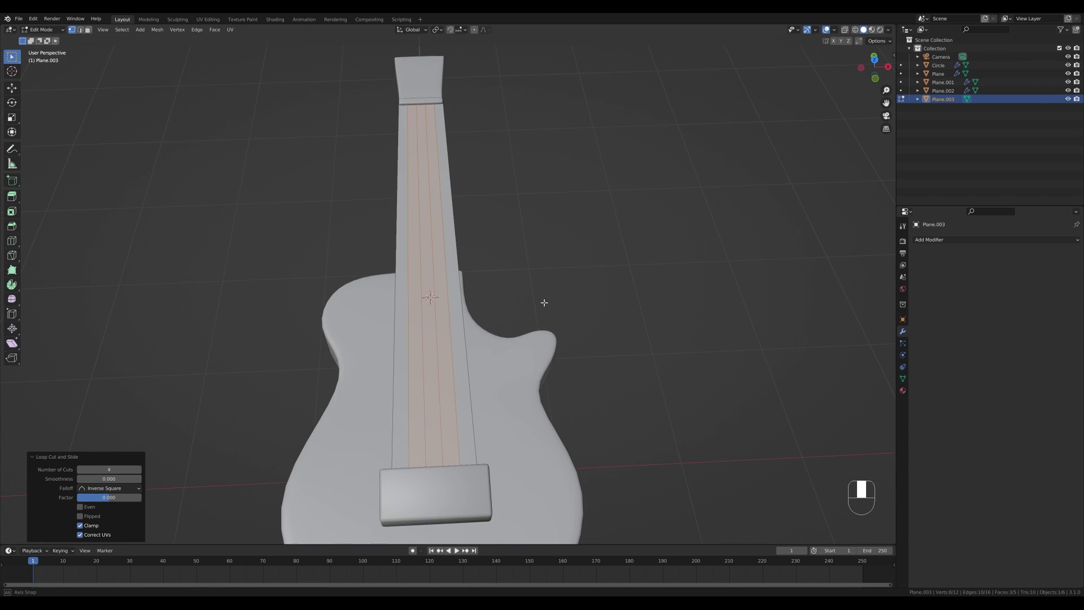
key(a)
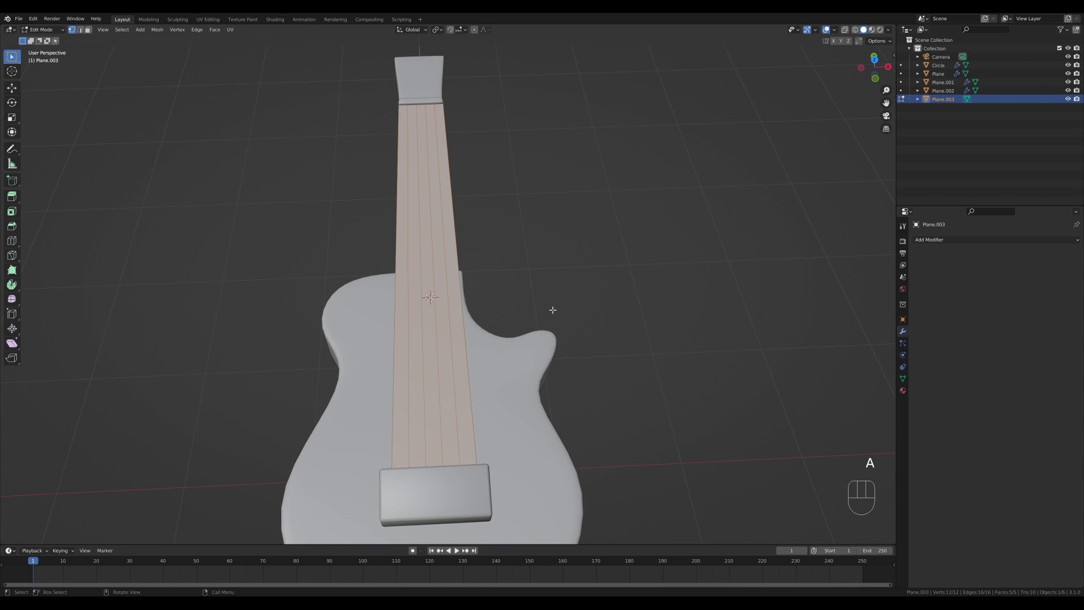
Narrow the whole strip along the global X axis by a scale factor of 0.843.
key(s)
key(x)
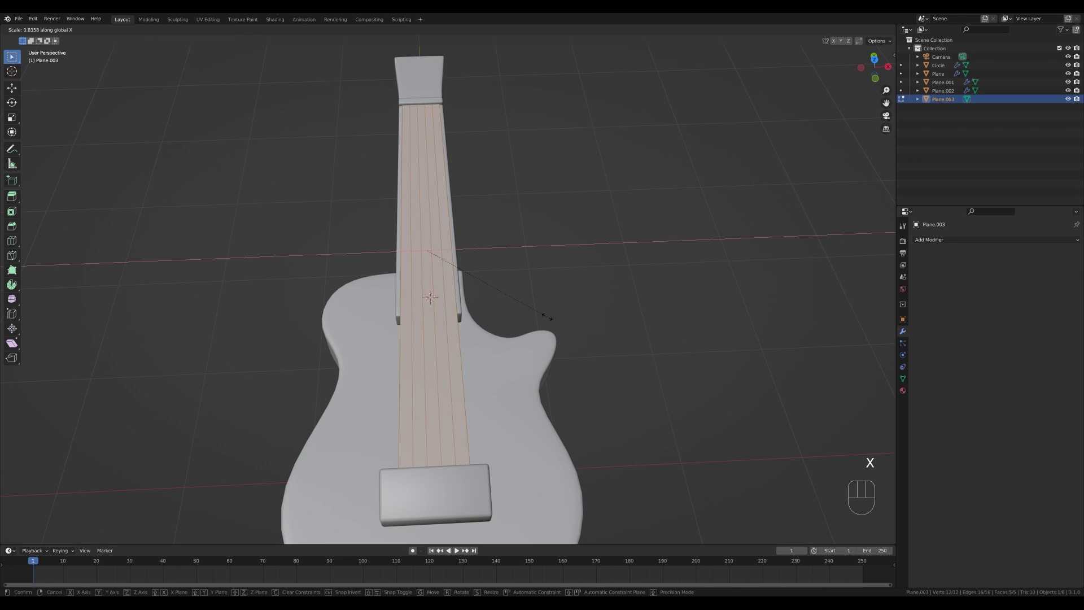
click(549, 317)
With X-ray display on, delete the crosswise edges at the bridge and nut ends of the strip, keeping the lengthwise ones.
middle_drag(433, 168, 643, 242)
key(z)
click(650, 370)
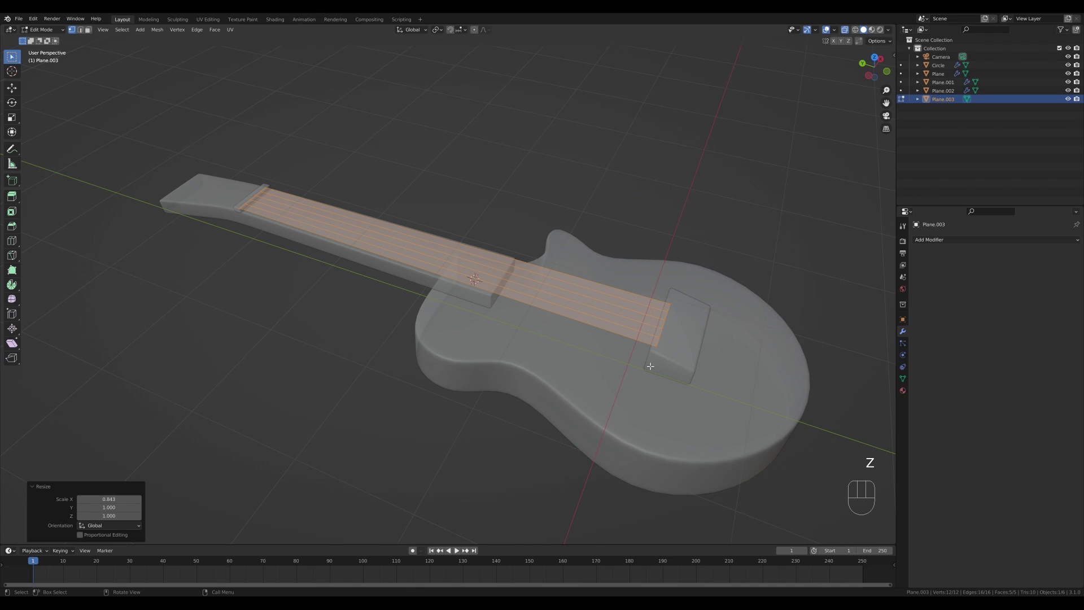
key(2)
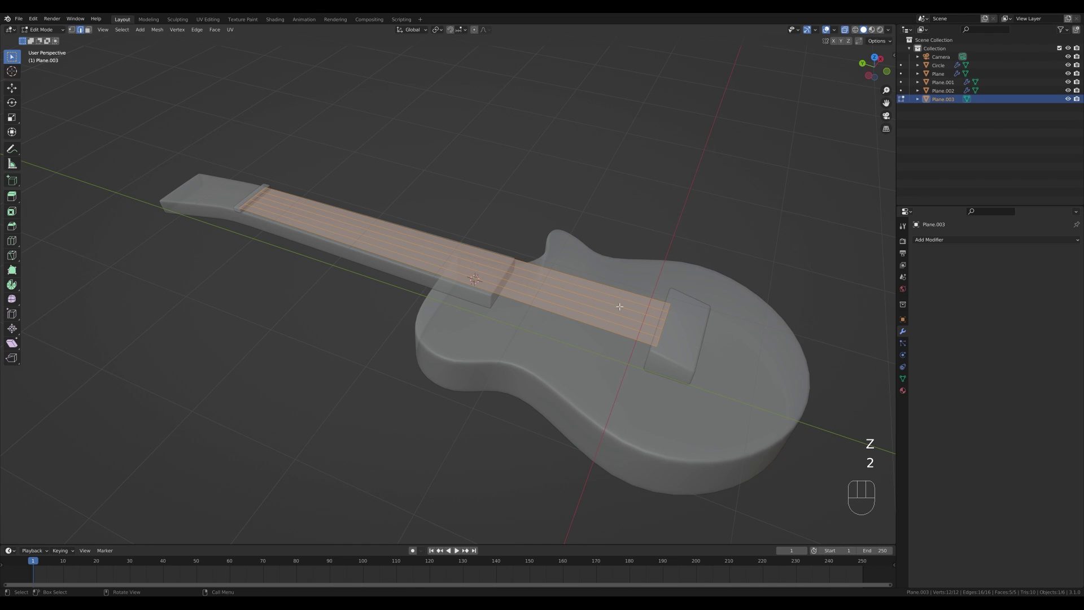
drag(639, 263, 729, 387)
shift+drag(185, 147, 298, 241)
key(x)
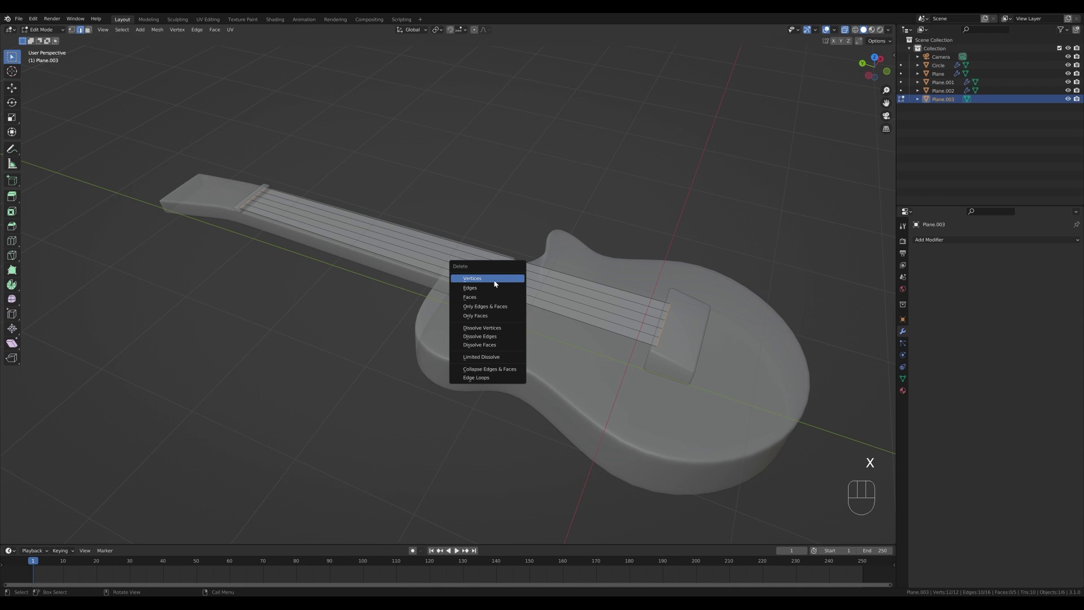
click(480, 289)
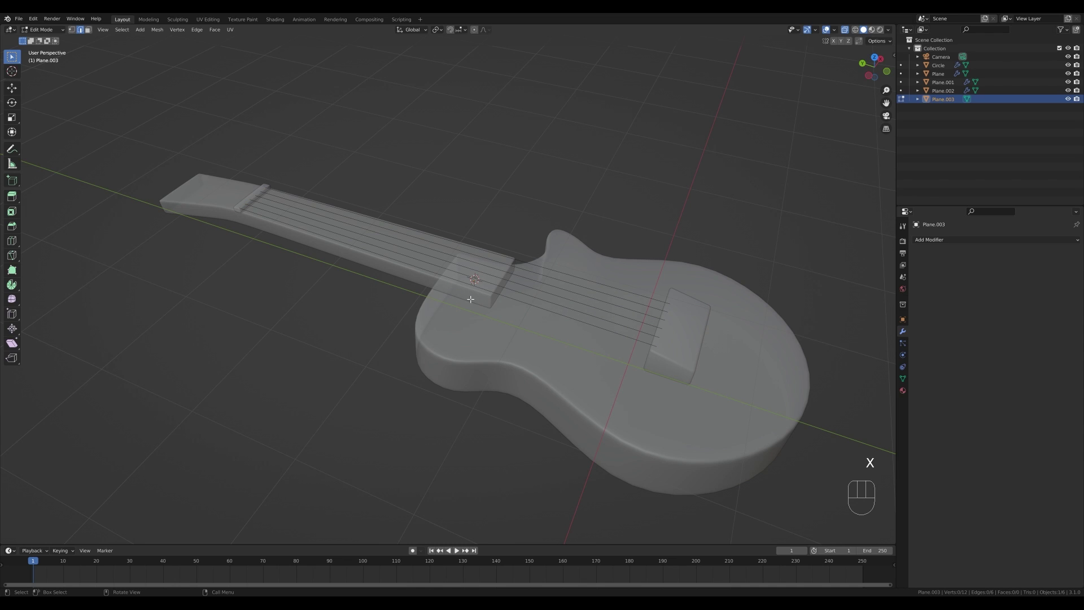
Convert the remaining lengthwise edges to a curve object in Object Mode.
key(Tab)
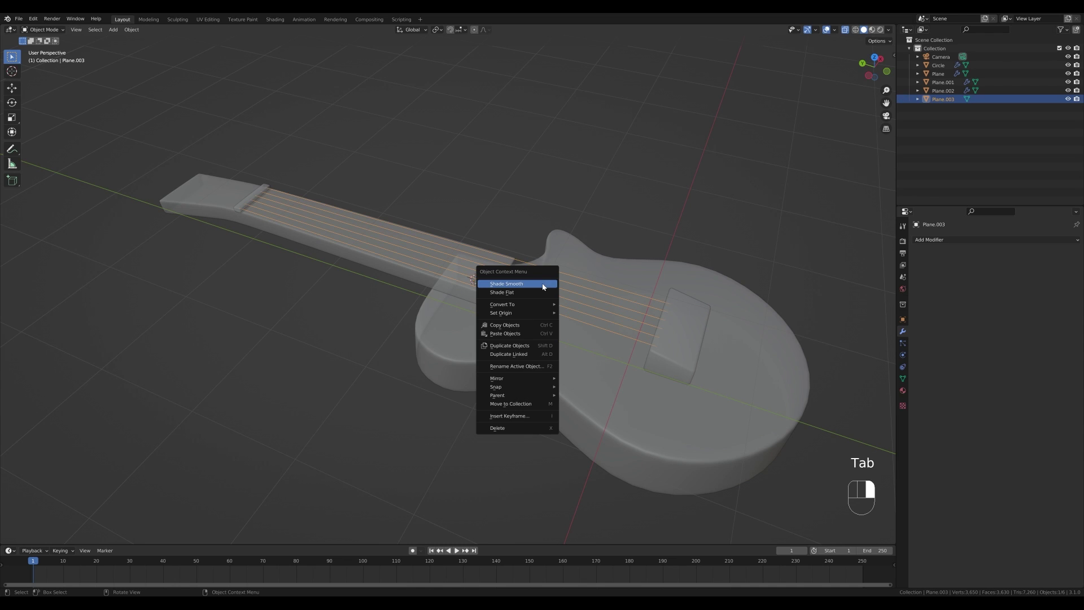
mouse_move(542, 305)
click(602, 309)
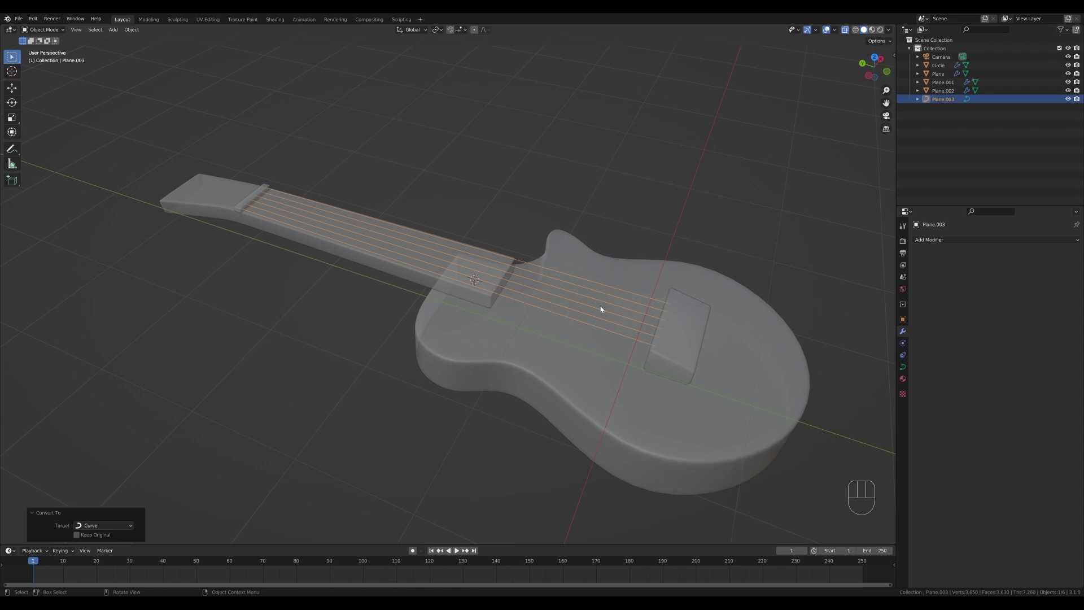
Give the string curves a round bevel with a depth of 0.013 m.
click(903, 367)
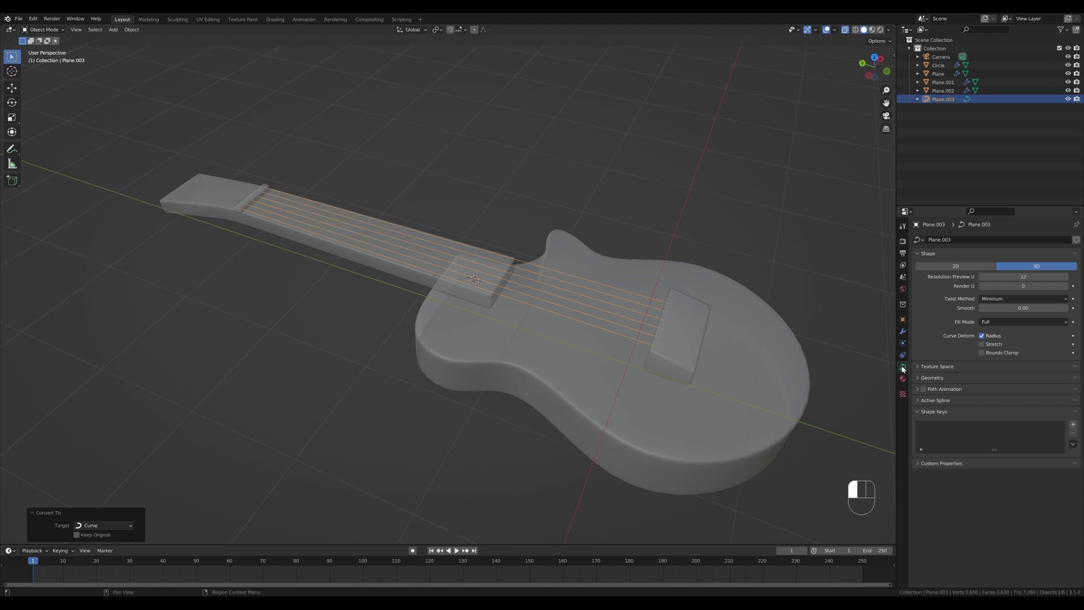
click(931, 378)
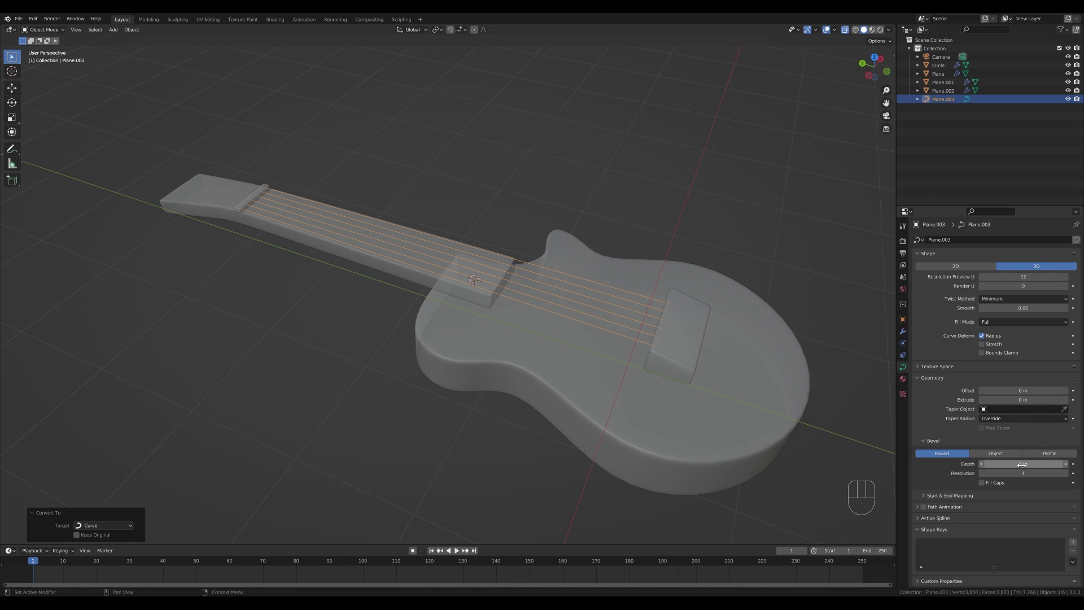
shift+drag(1023, 464, 1034, 464)
In Edit Mode, thin the outermost string on the cutaway side by a shrink factor of 0.754.
middle_drag(733, 320, 650, 326)
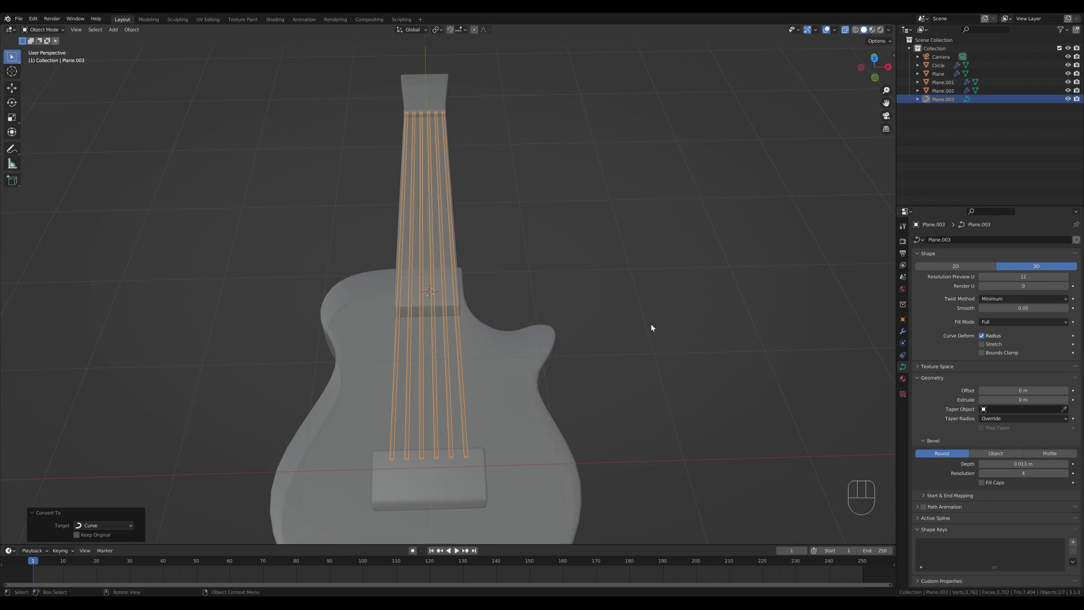
scroll(513, 311, up, 3)
scroll(502, 282, down, 3)
key(Tab)
click(464, 458)
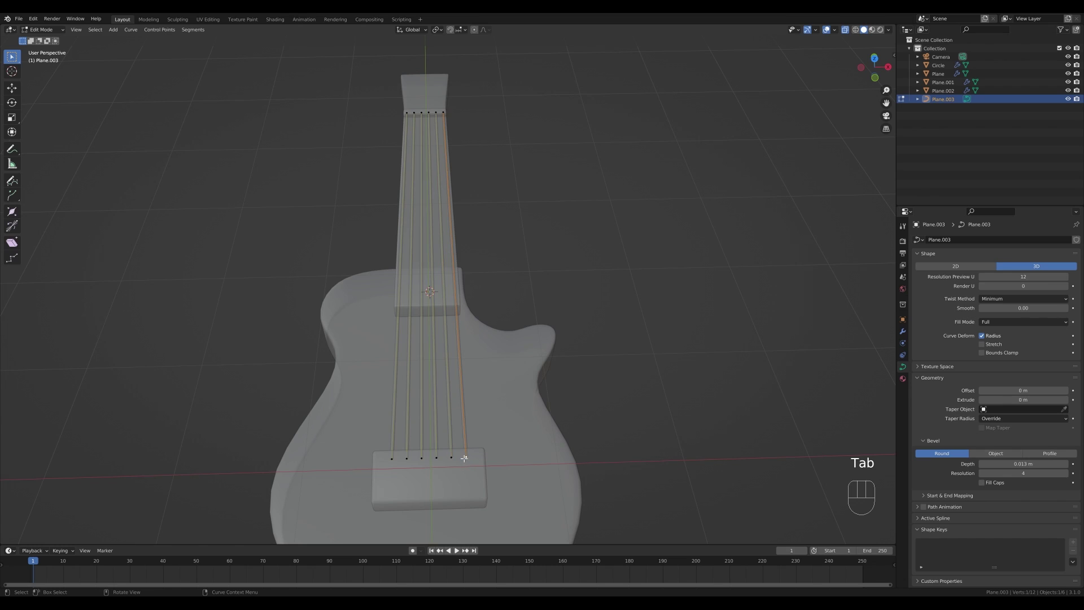
key(l)
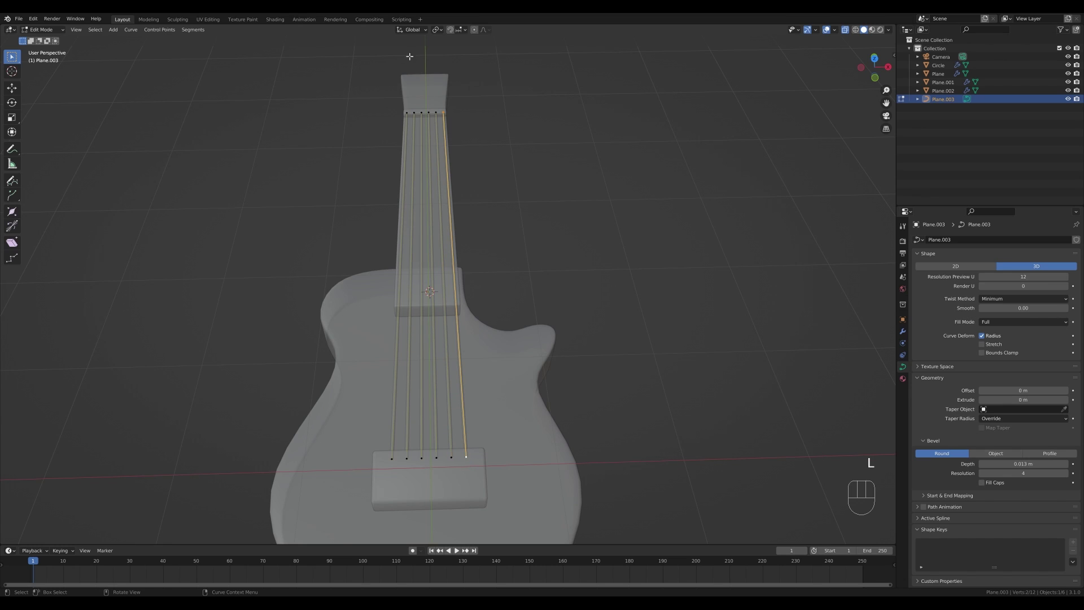
key(alt+s)
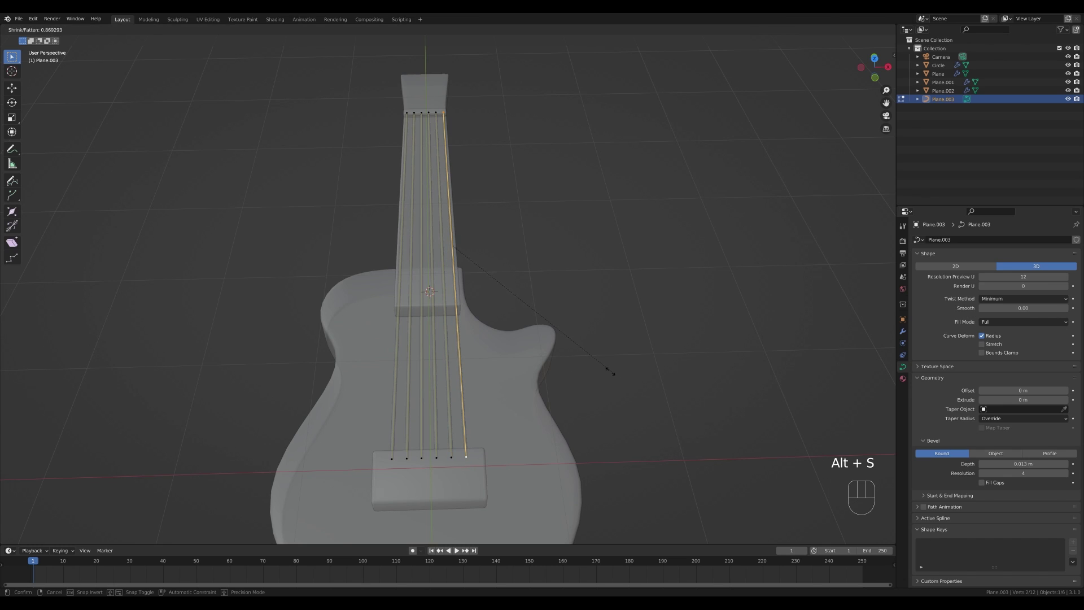
click(580, 366)
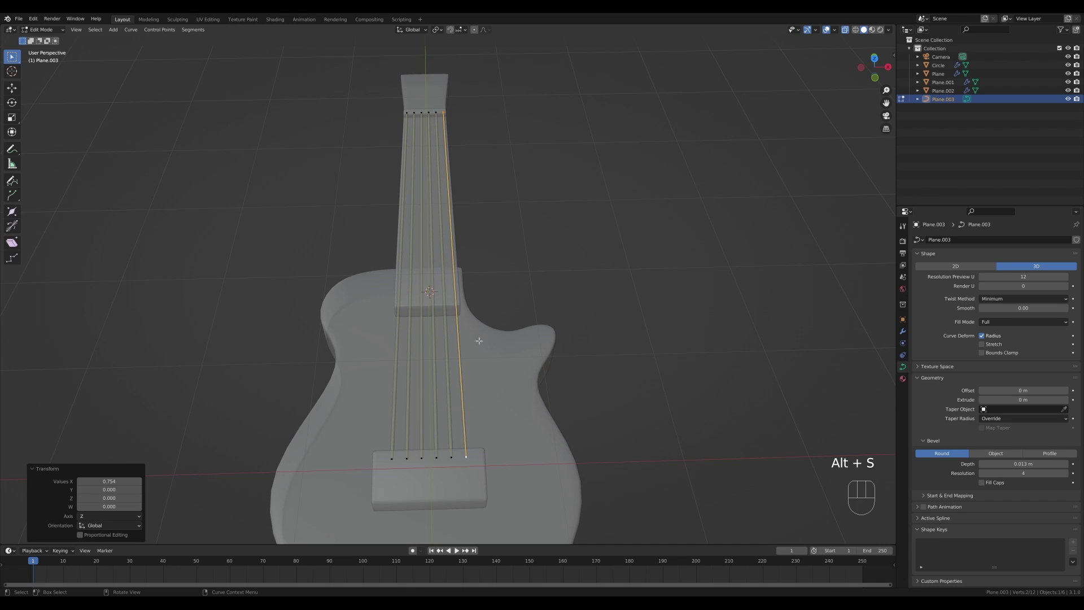
Thin the second string from the cutaway side by a shrink factor of 0.917.
click(451, 457)
key(l)
key(space)
key(s)
key(Escape)
key(space)
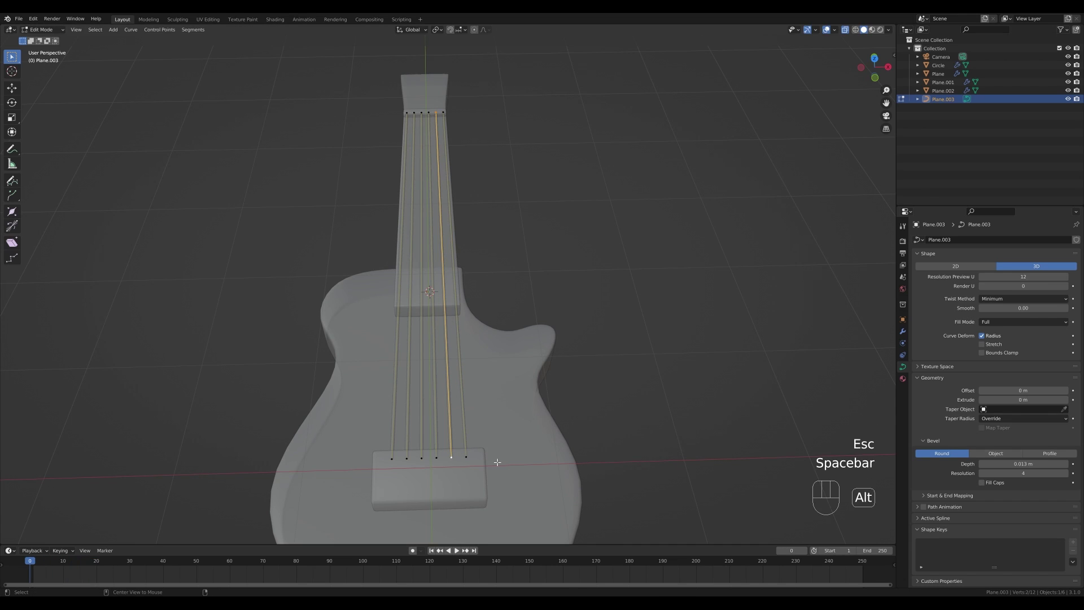
key(alt+s)
click(406, 453)
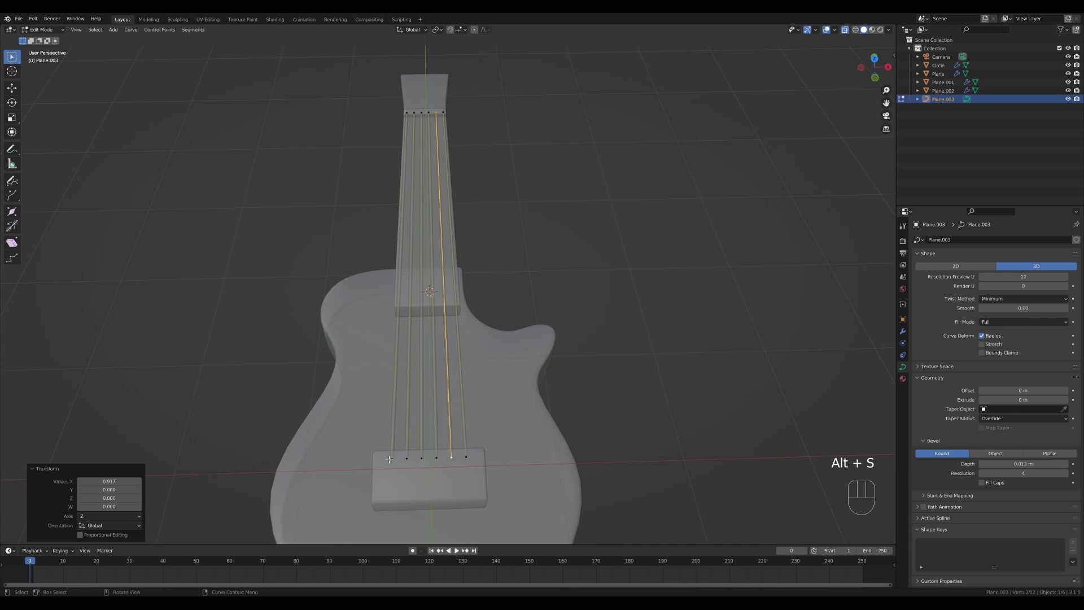
Fatten the outermost string on the side opposite the cutaway.
click(391, 458)
key(l)
key(alt+s)
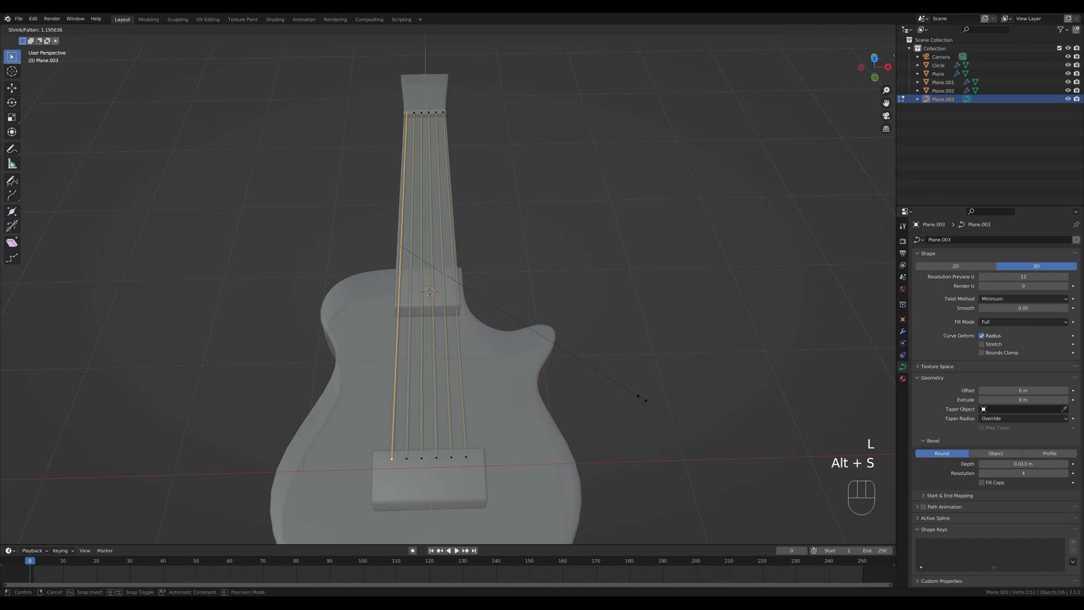
click(662, 400)
Fatten the second string from the side opposite the cutaway and return to Object Mode.
alt+click(407, 458)
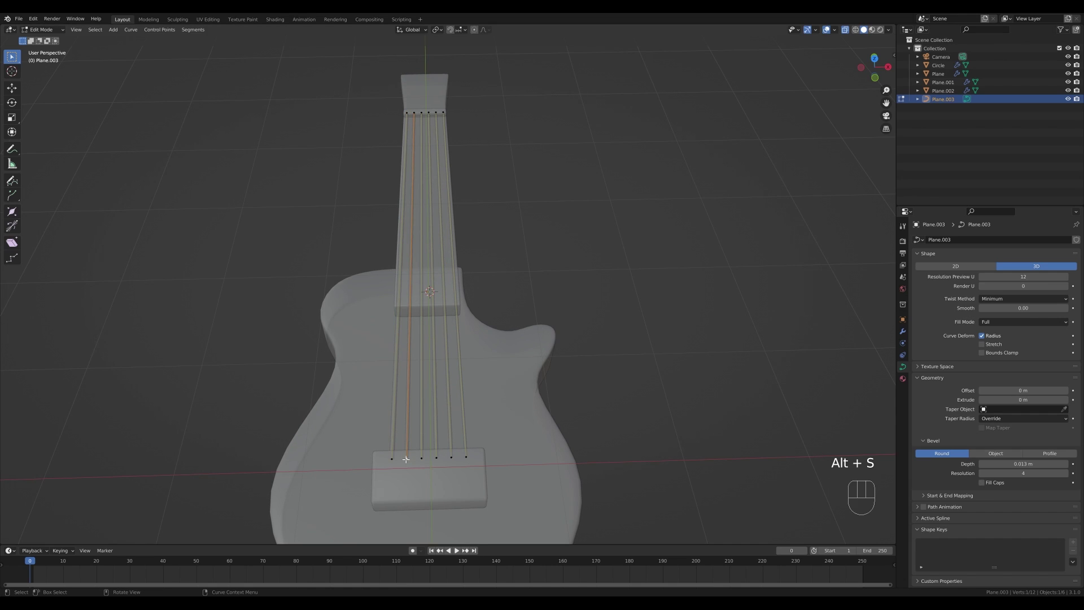
key(l)
key(alt+s)
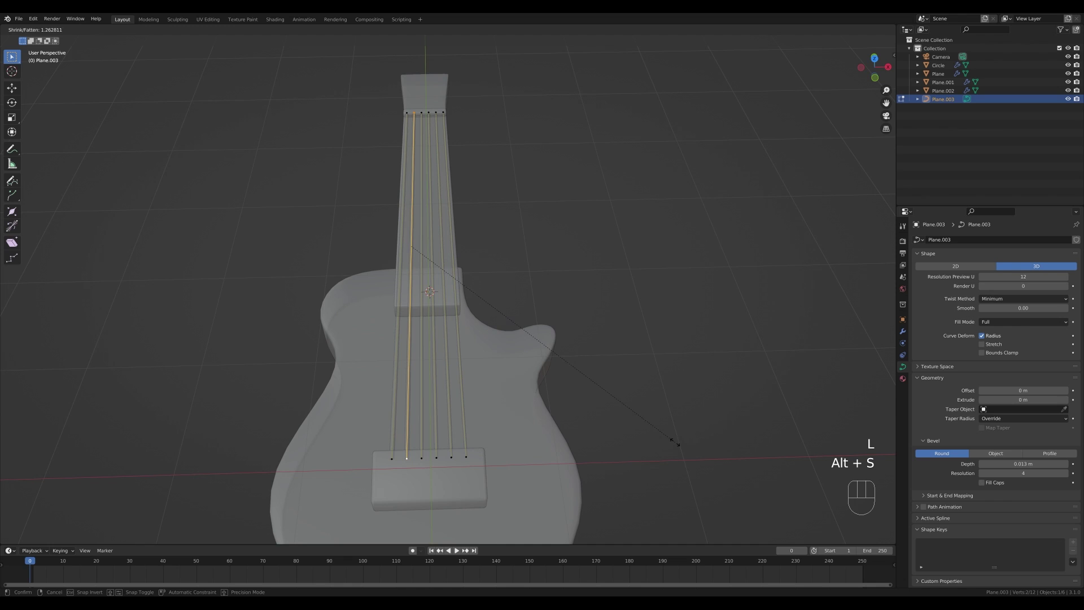
click(667, 437)
key(Tab)
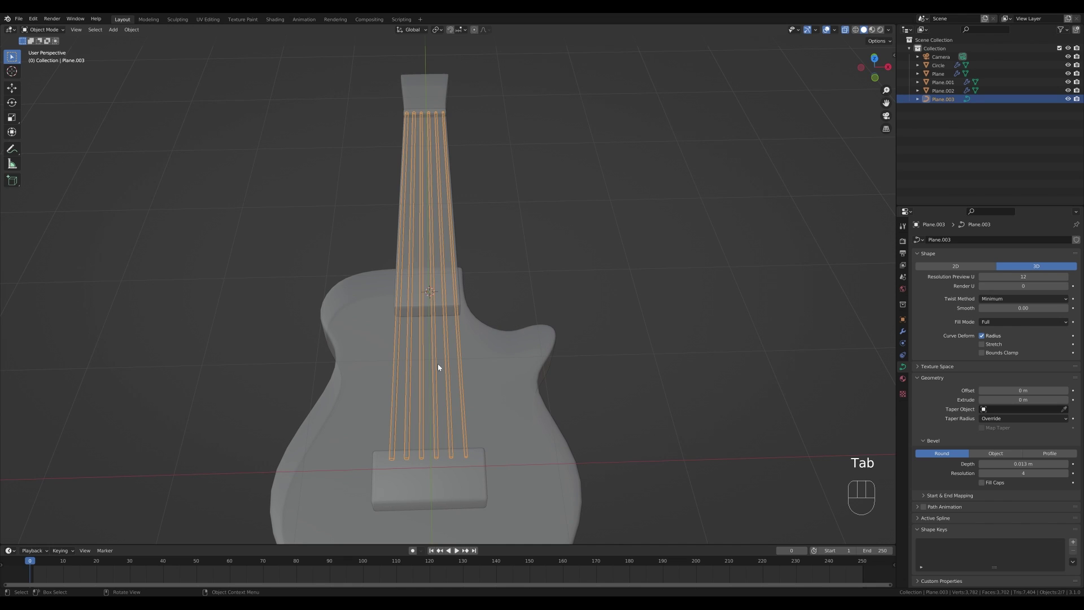
Deselect the strings and turn off X-ray so the whole guitar shows in solid shading.
scroll(599, 276, down, 1)
middle_drag(605, 276, 564, 295)
scroll(565, 295, down, 3)
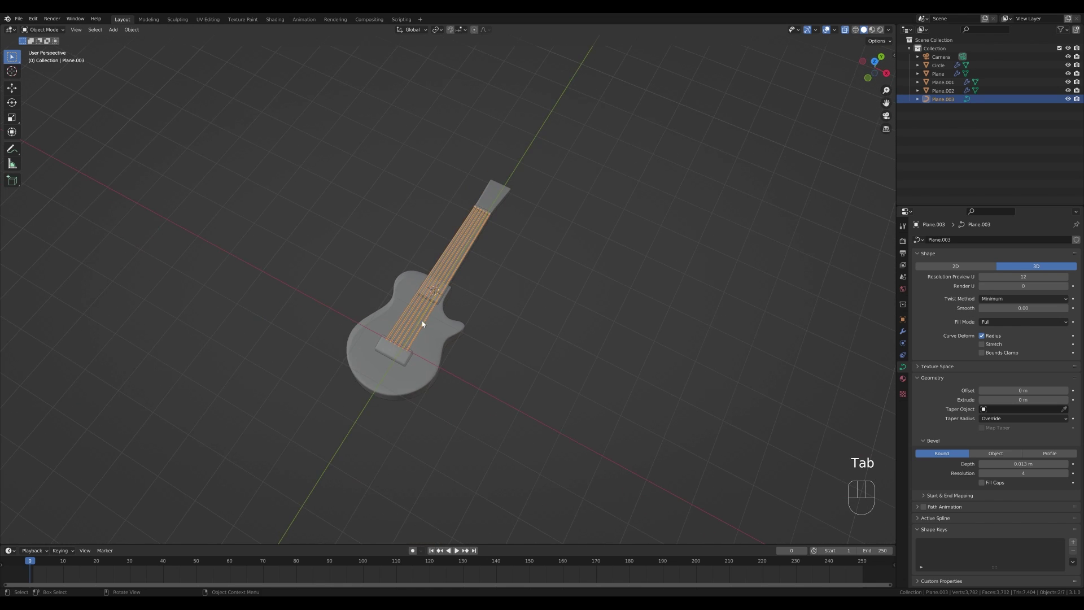
middle_drag(421, 325, 547, 315)
scroll(547, 315, up, 4)
click(362, 358)
key(z)
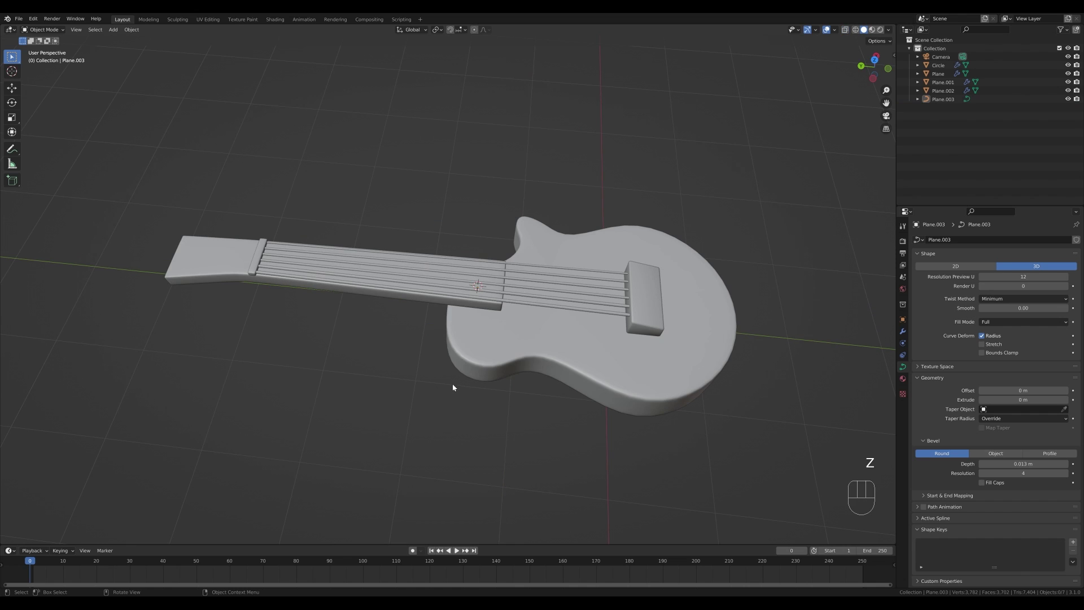
Place the 3D cursor at the headstock's tip, add a mesh plane there and scale its mesh to 0.094 in Edit Mode.
middle_drag(584, 217, 403, 202)
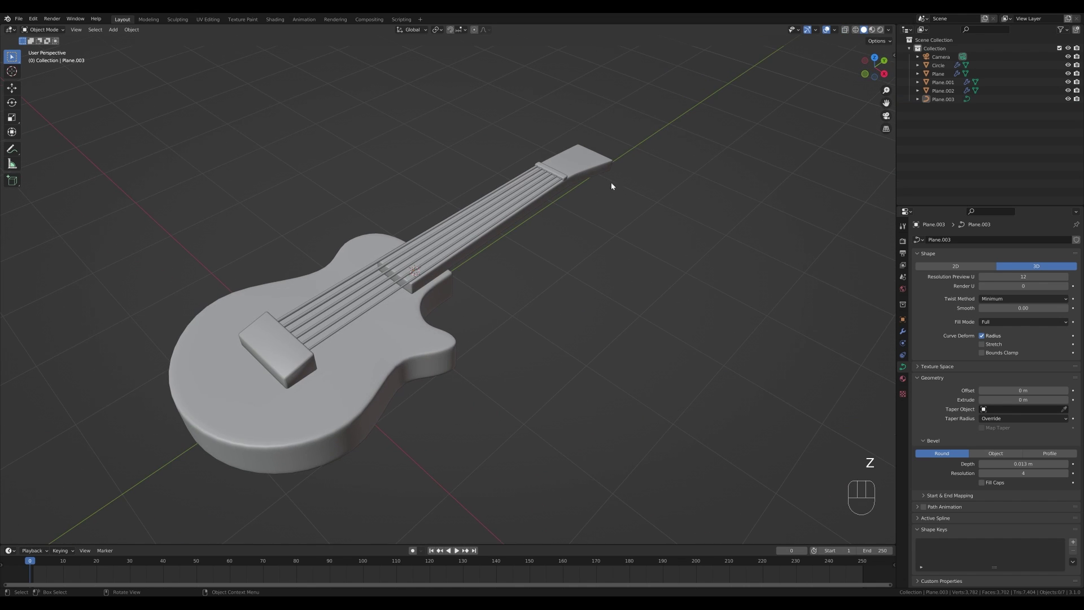
shift+right_click(602, 168)
shift+middle_drag(680, 167, 504, 242)
key(shift+a)
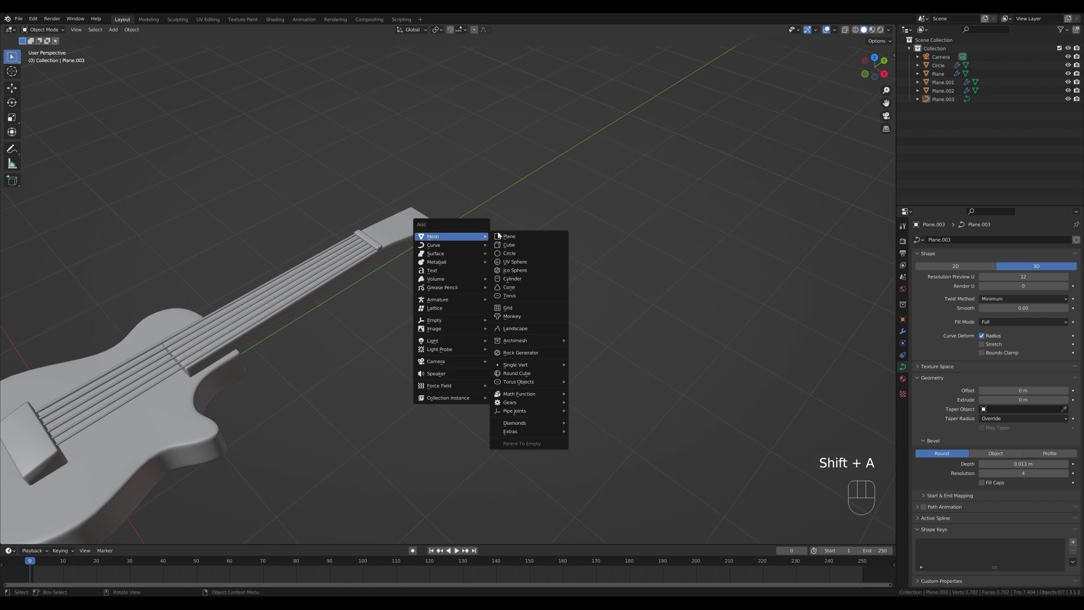
click(502, 236)
key(Tab)
key(s)
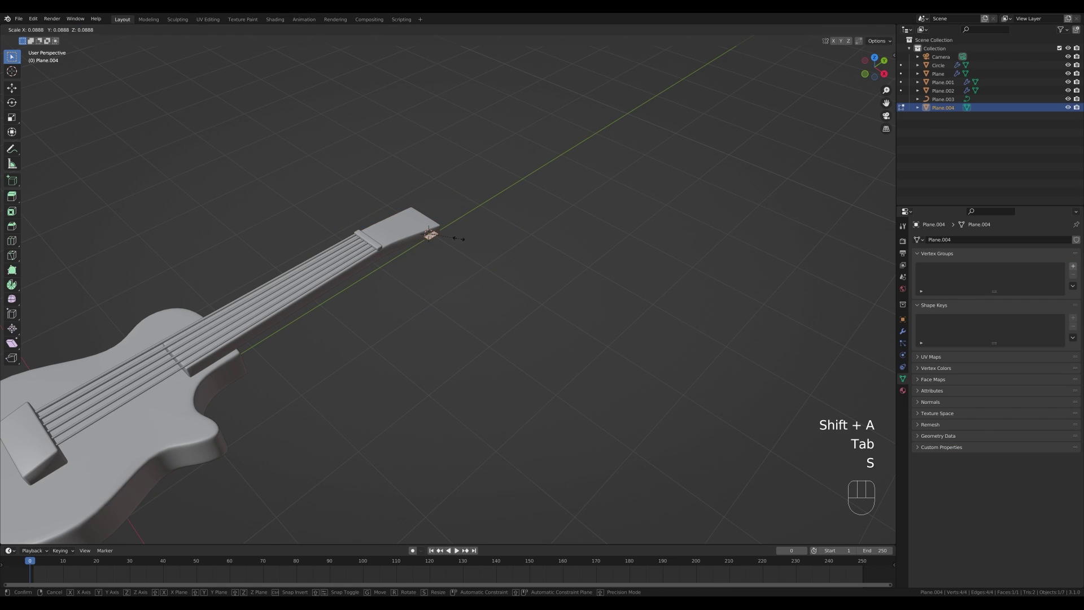
click(462, 237)
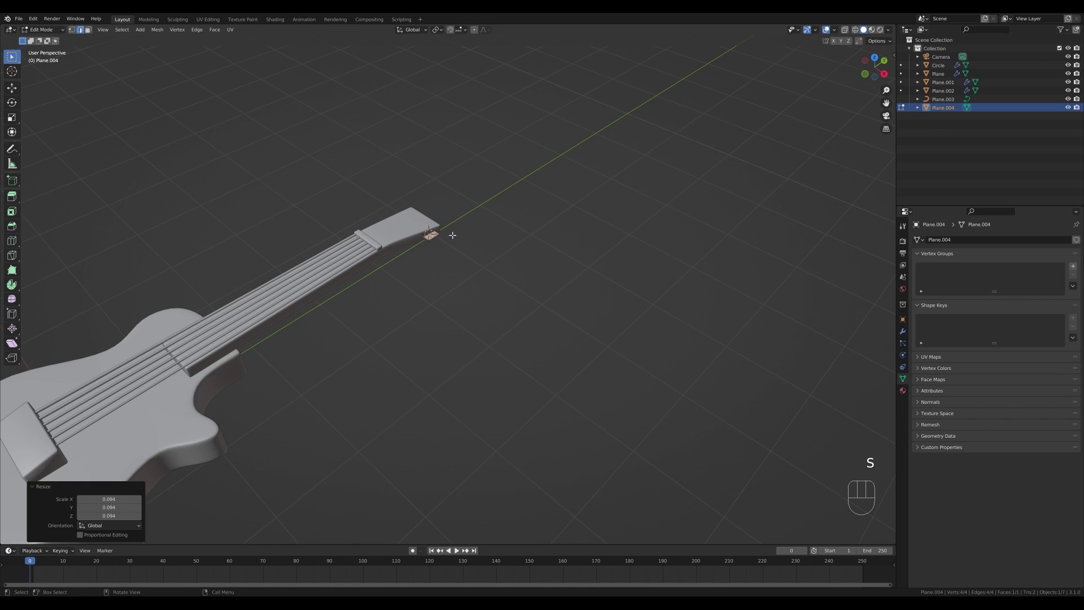
Move the small plane about 0.25 m along X beside the headstock and widen its outer edge by a factor of about 1.38.
key(g)
key(x)
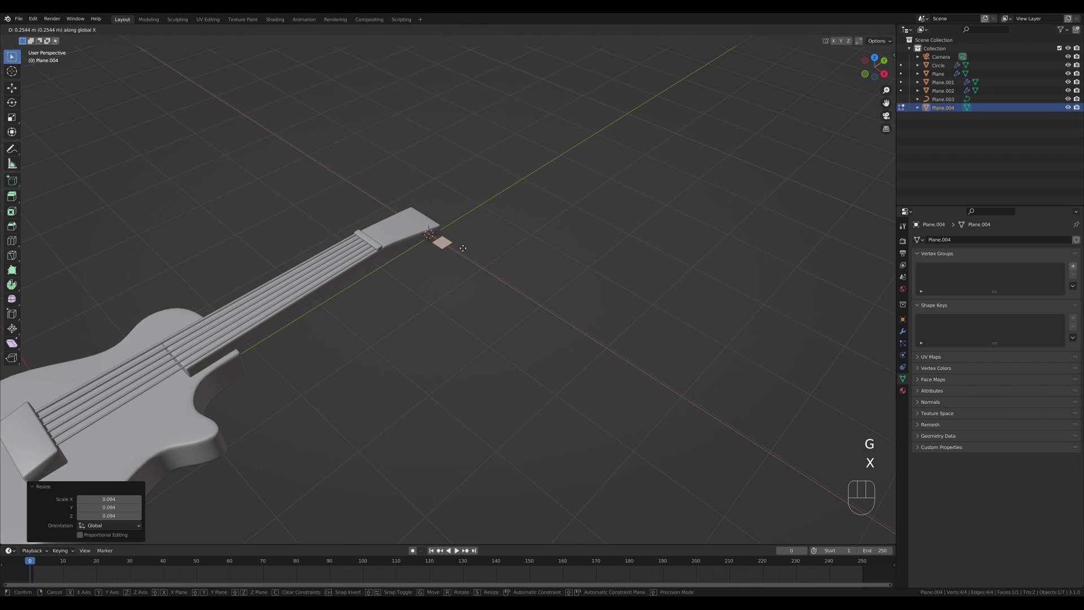
click(457, 248)
scroll(478, 253, up, 2)
key(s)
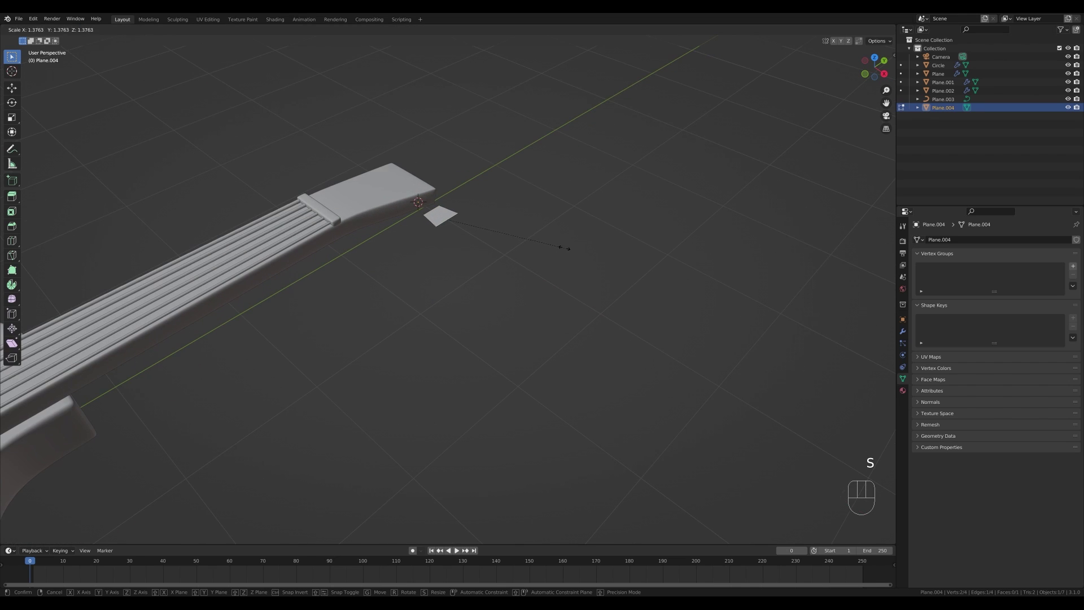
click(563, 247)
Extrude the whole plane upward 0.10227 m into a block and lower it slightly along Z to the headstock's level.
key(a)
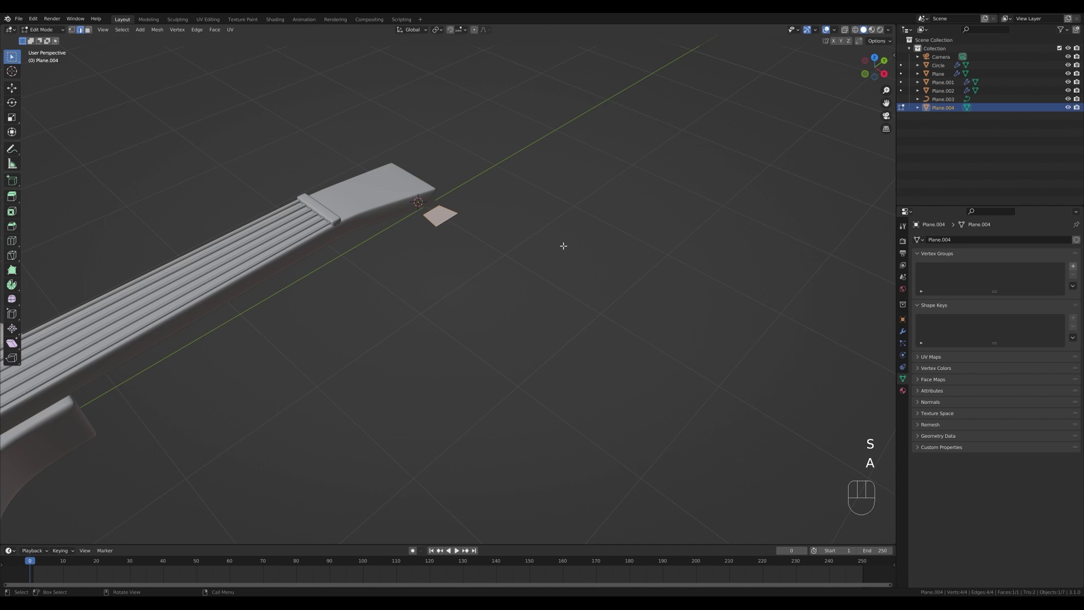
key(e)
click(558, 234)
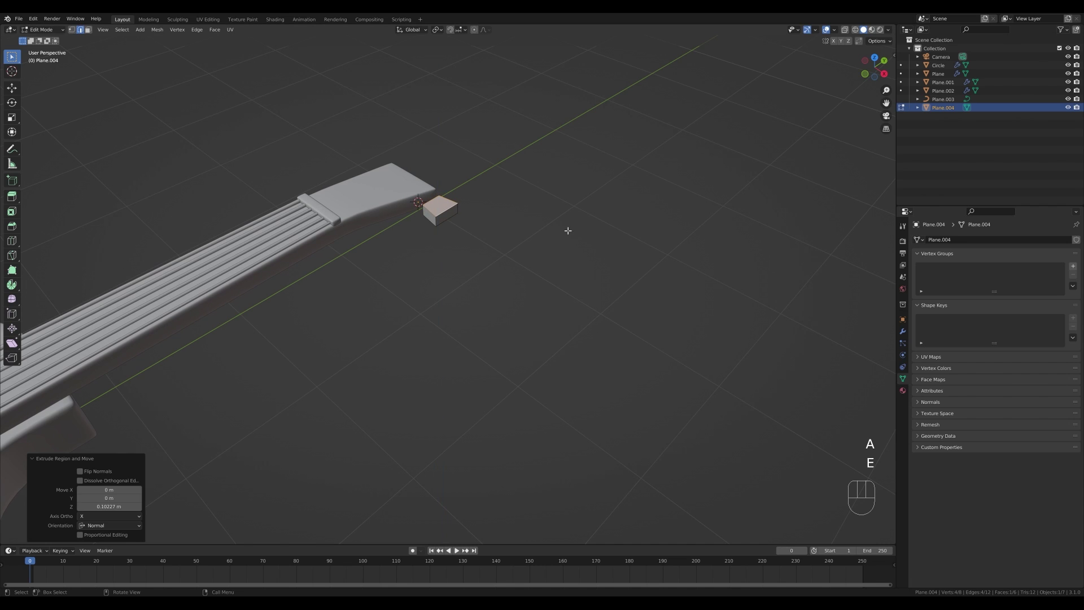
middle_drag(439, 225, 498, 172)
key(a)
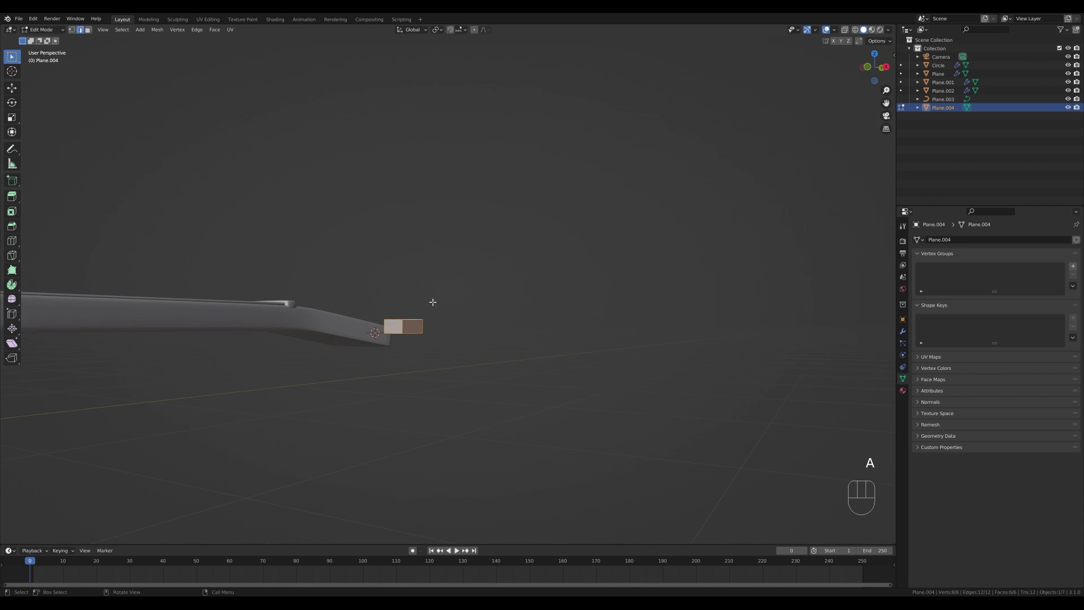
key(g)
key(z)
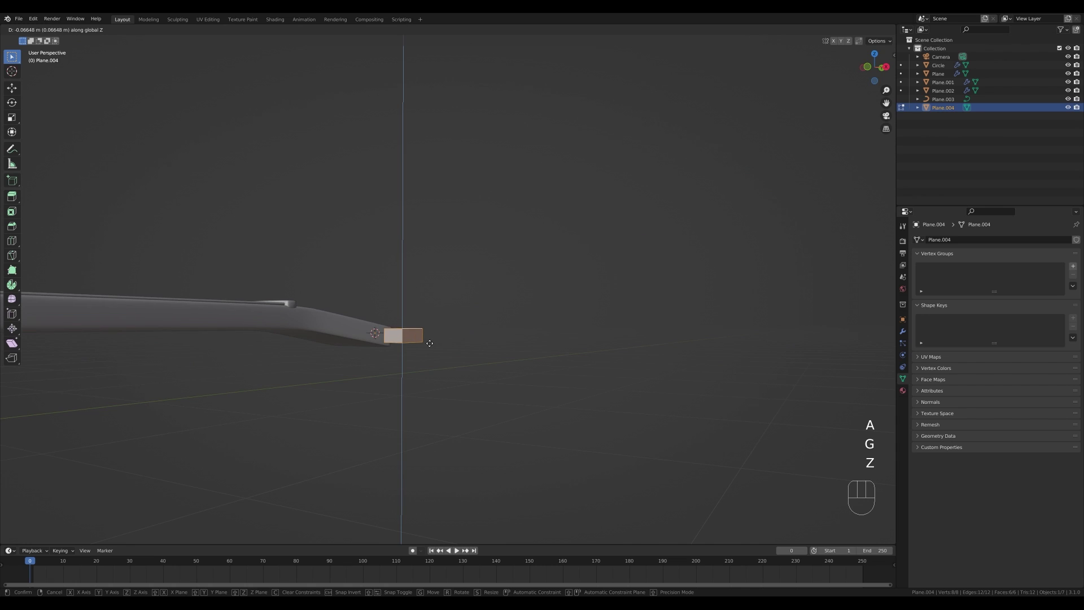
click(429, 342)
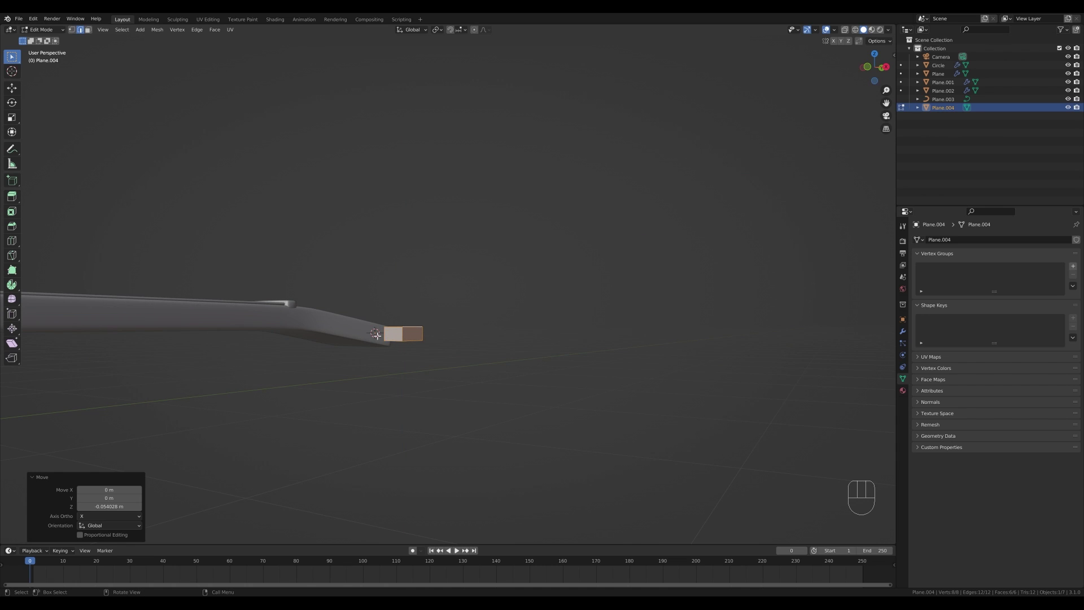
Add a 12-vertex cylinder to the peg mesh at the headstock's edge and scale it down to about 0.029.
middle_drag(376, 335, 445, 336)
key(shift+a)
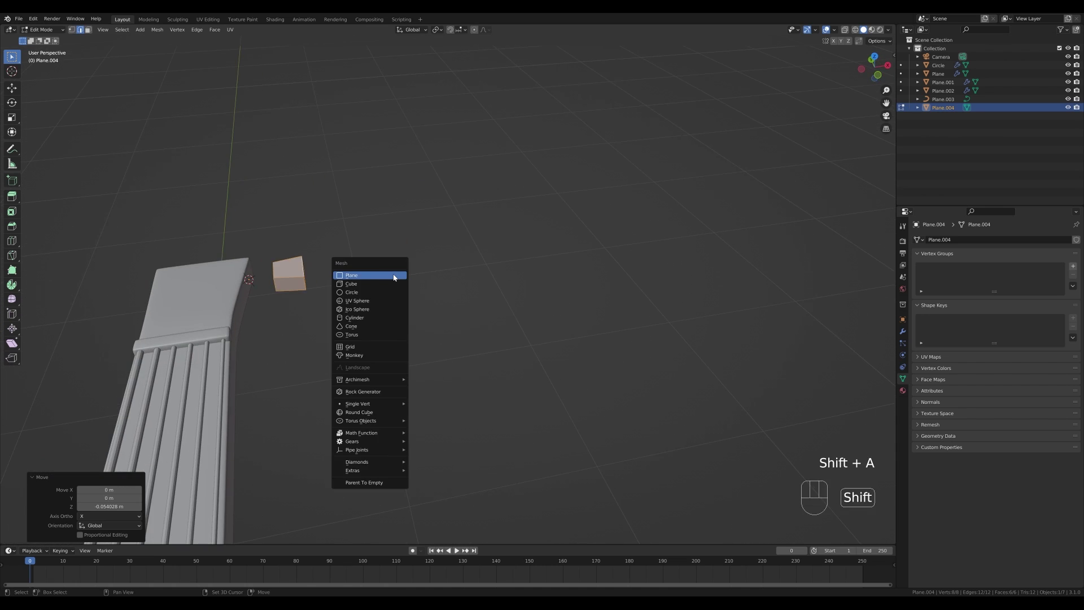
click(377, 318)
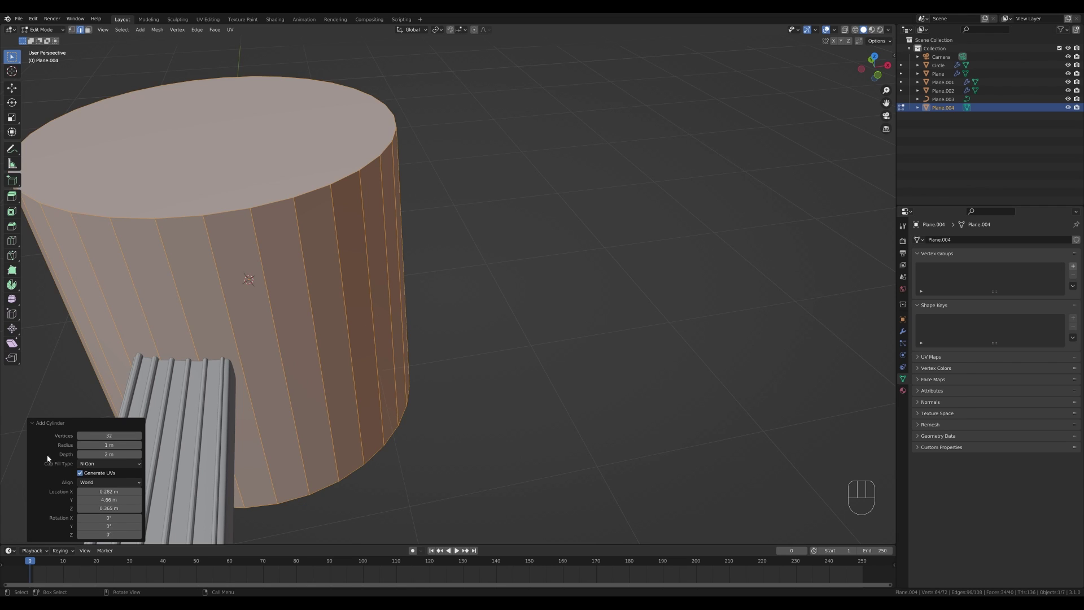
click(112, 436)
text(12)
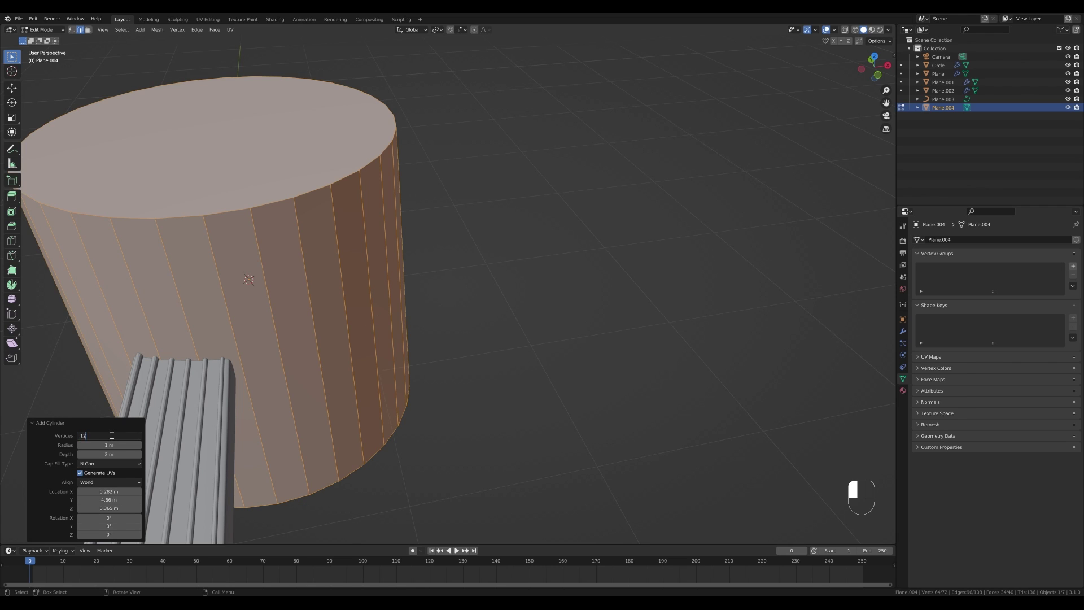
key(Return)
key(s)
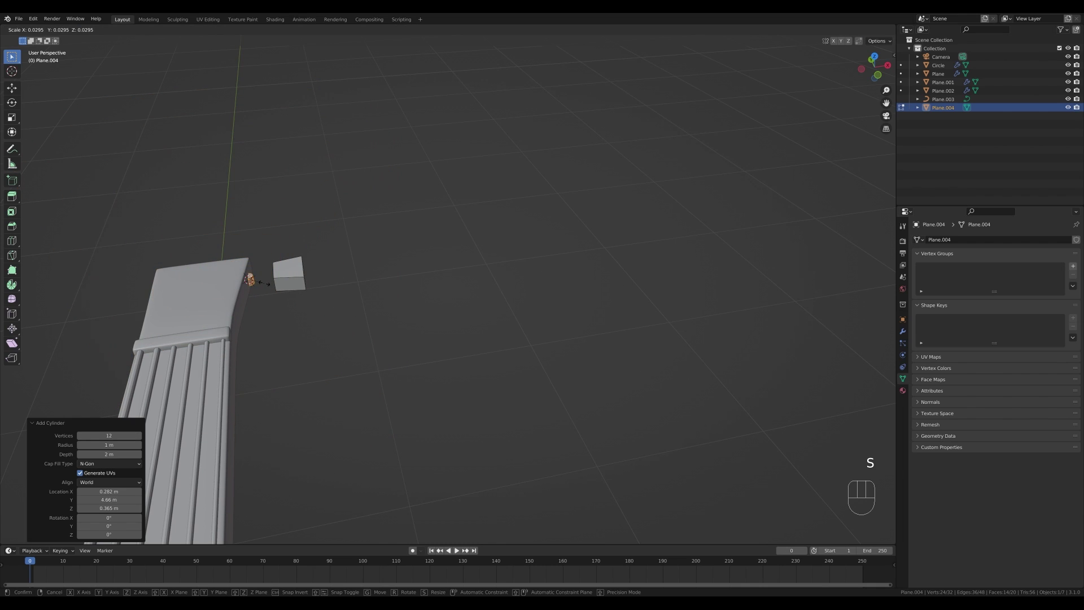
click(264, 283)
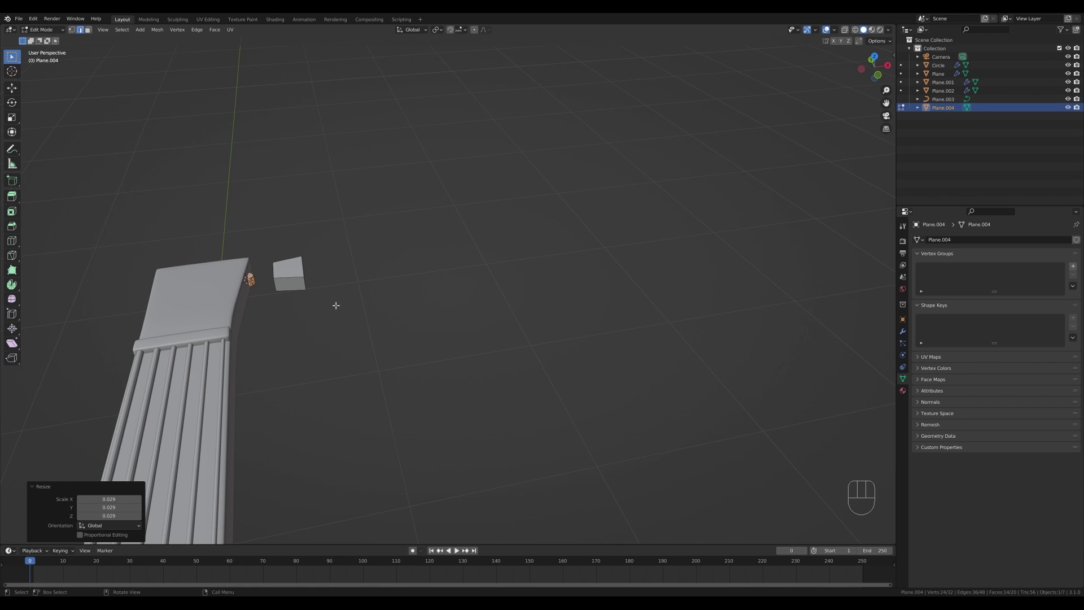
Rotate the small cylinder 90° about the Y axis so it points toward the block.
key(r)
key(y)
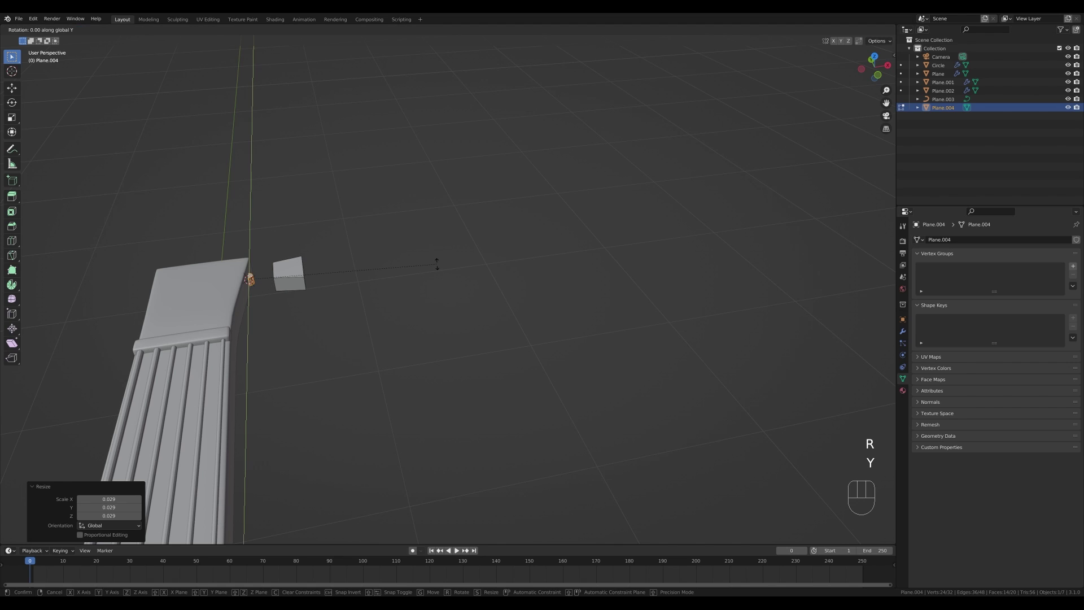
key(KP_9)
key(KP_0)
key(KP_Enter)
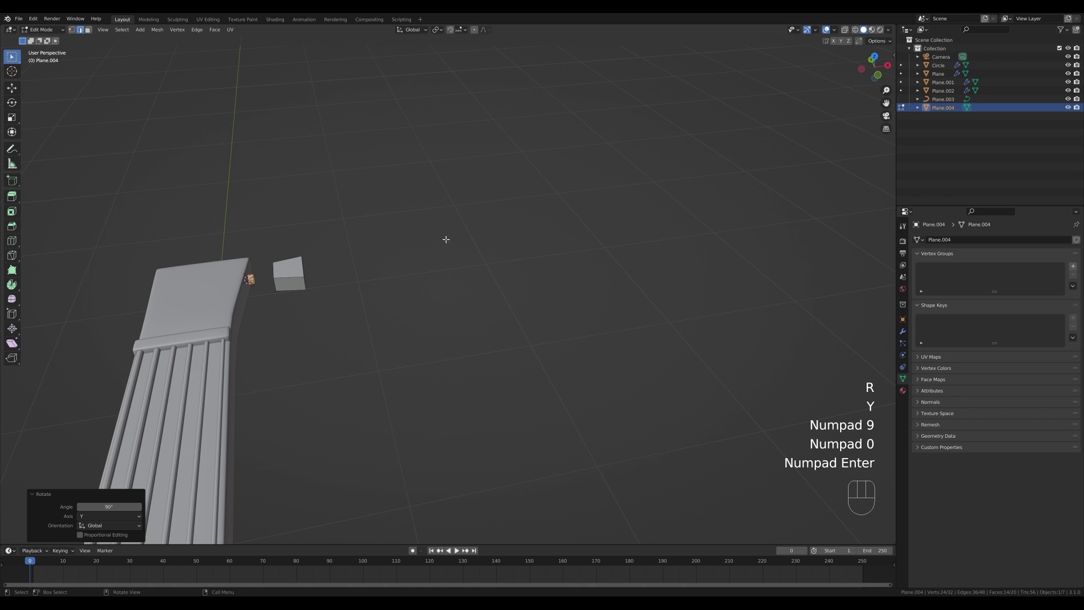
Lengthen the cylinder into the peg's shaft by moving its outer end face along X into the block.
middle_drag(446, 239, 339, 247)
click(345, 227)
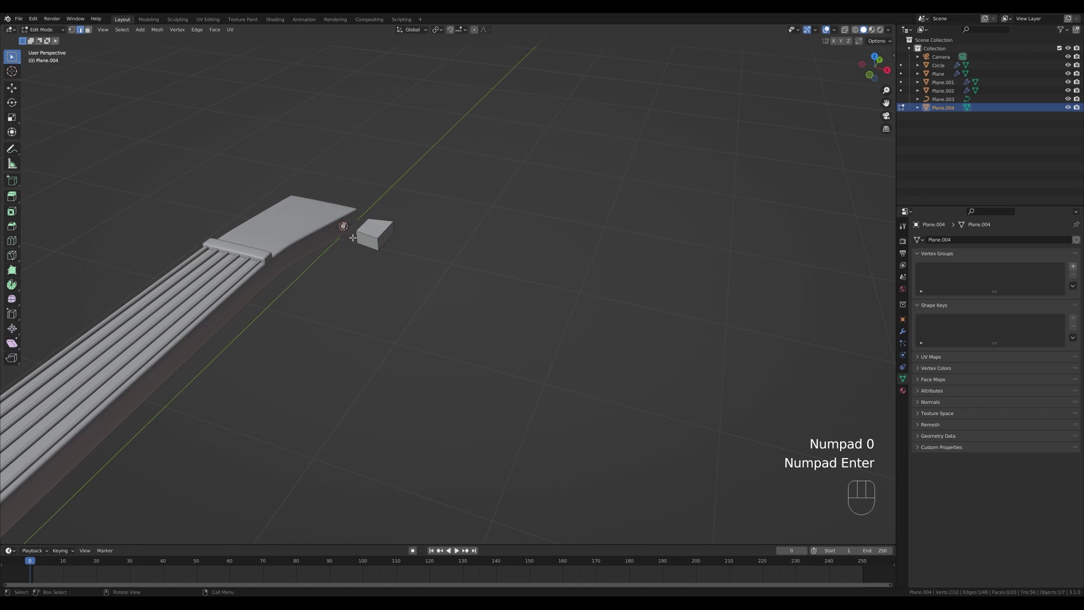
scroll(346, 232, up, 4)
key(3)
click(280, 186)
shift+middle_drag(403, 164, 498, 242)
scroll(362, 247, up, 2)
key(g)
key(x)
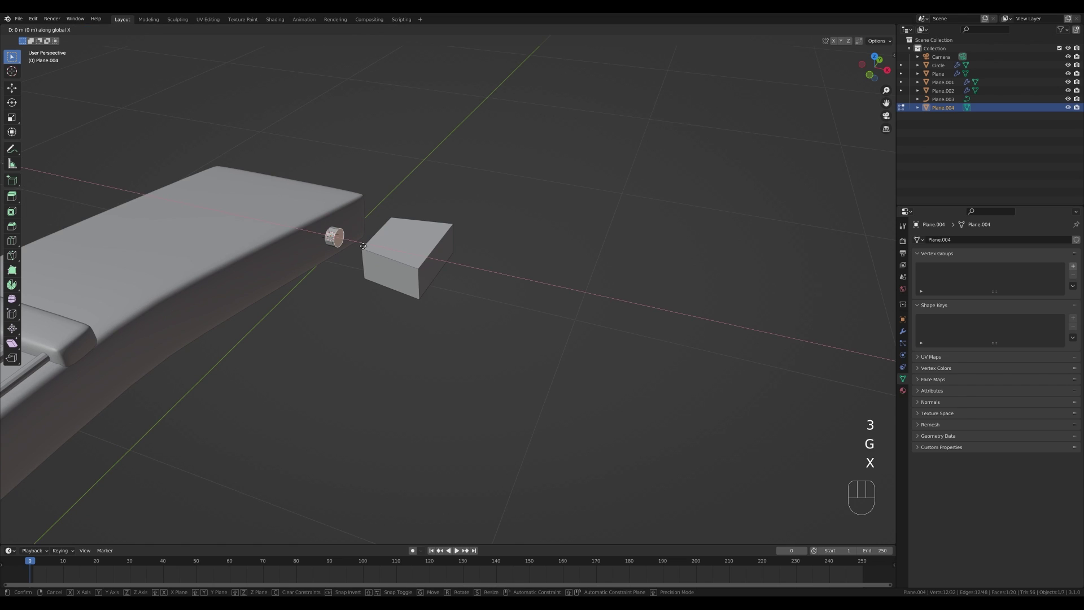
click(450, 269)
Adjust the peg block's depth by moving its shaft-side face slightly along X.
middle_drag(450, 270, 470, 277)
scroll(470, 277, down, 1)
drag(253, 201, 406, 315)
key(KP_Decimal)
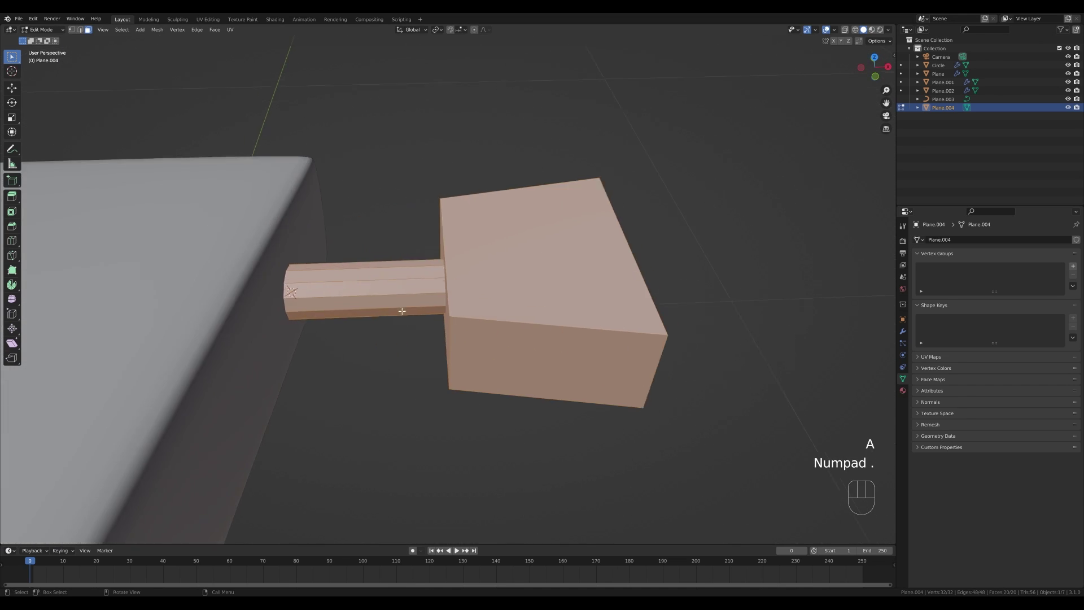
scroll(443, 352, down, 4)
middle_drag(434, 336, 473, 305)
key(3)
click(474, 305)
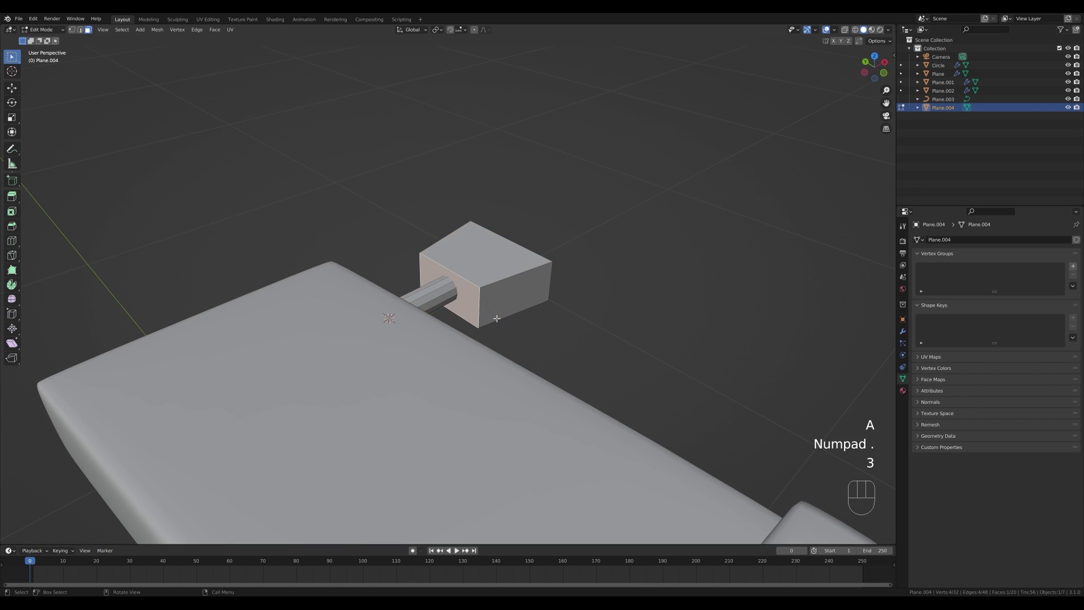
middle_drag(541, 318, 496, 334)
key(g)
key(x)
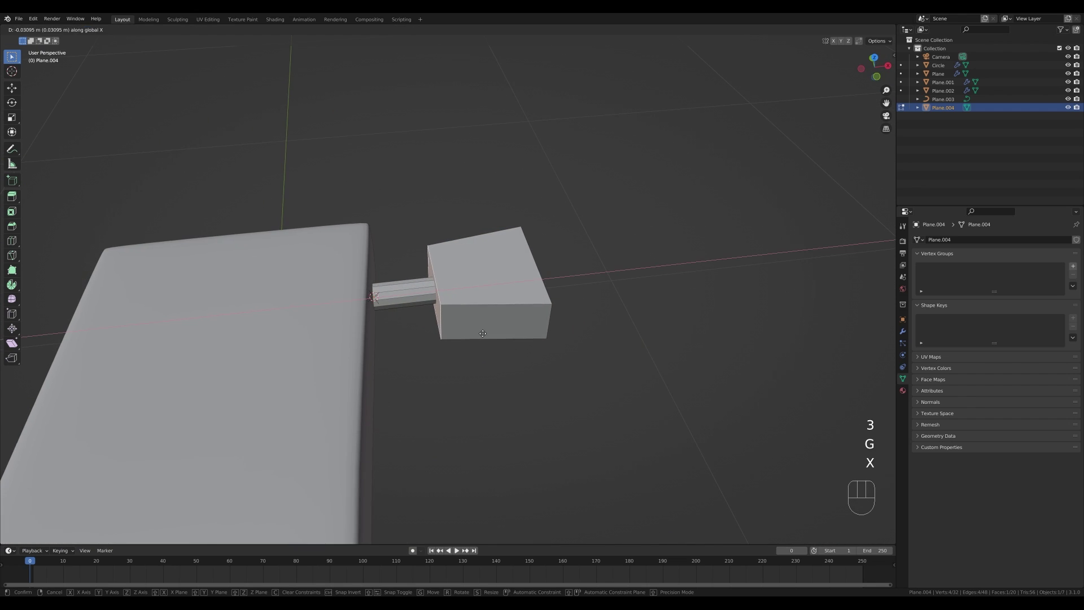
click(519, 354)
Return to Object Mode and give the tuning peg a Bevel modifier with a 0.01 m amount and 2 segments.
scroll(519, 355, down, 3)
middle_drag(548, 355, 485, 358)
key(Tab)
click(905, 334)
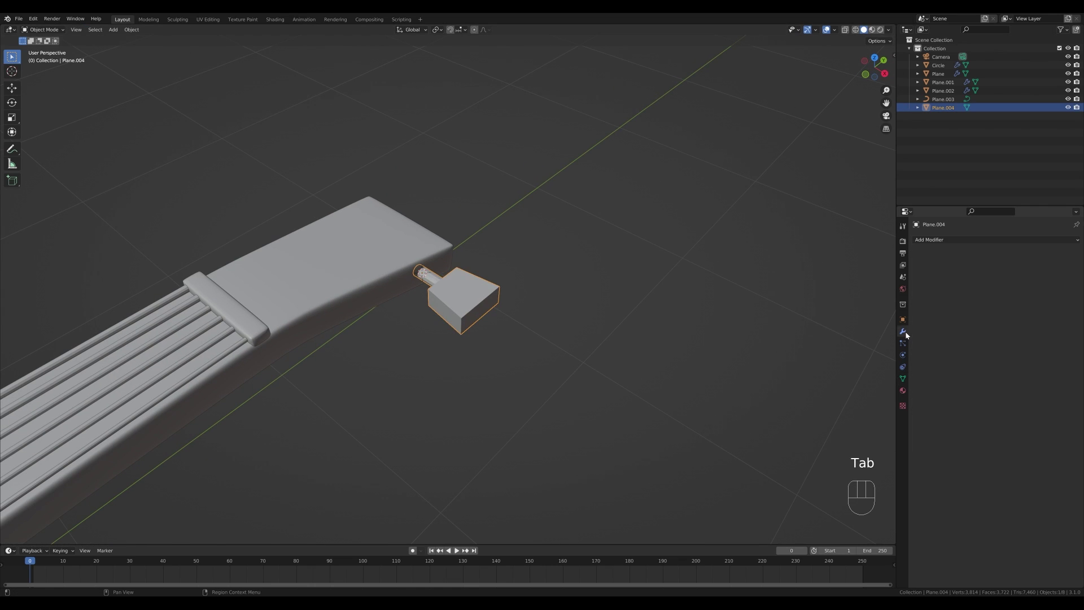
click(955, 240)
click(921, 275)
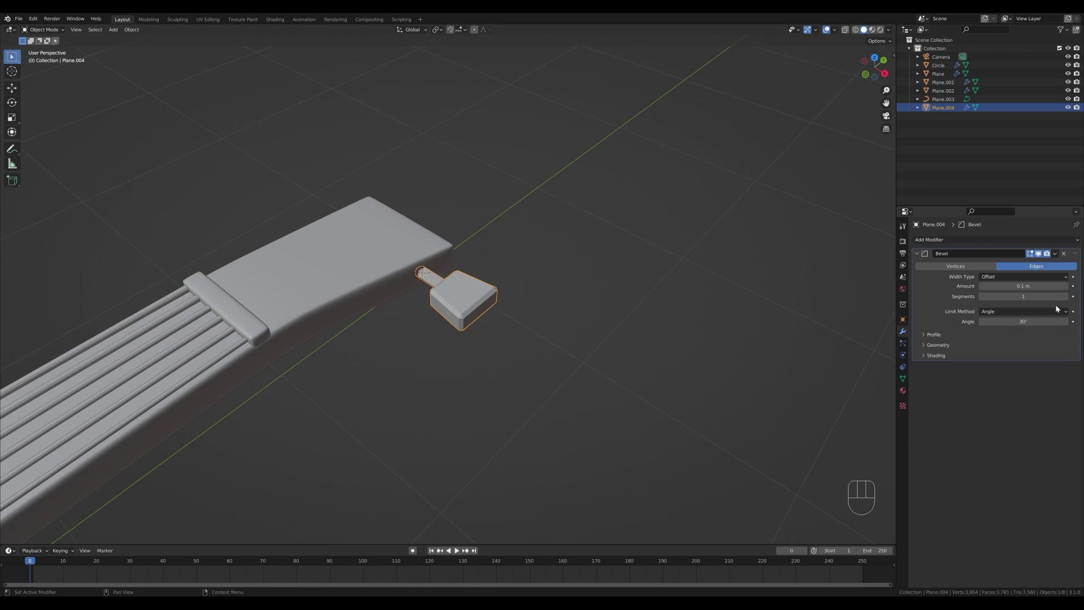
drag(1023, 287, 1046, 298)
right_click(1058, 298)
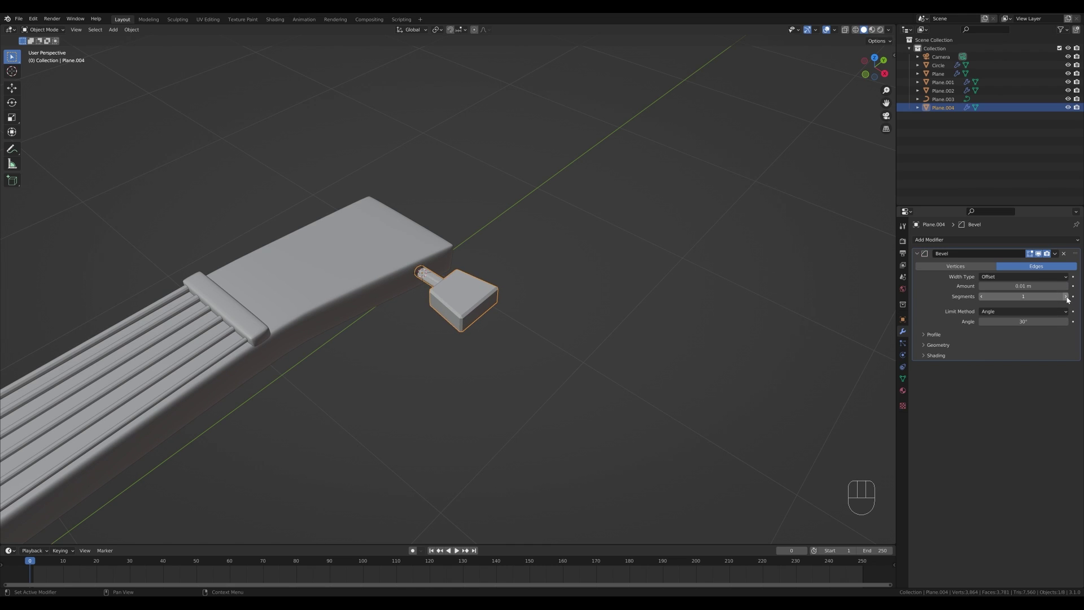
middle_drag(707, 286, 666, 282)
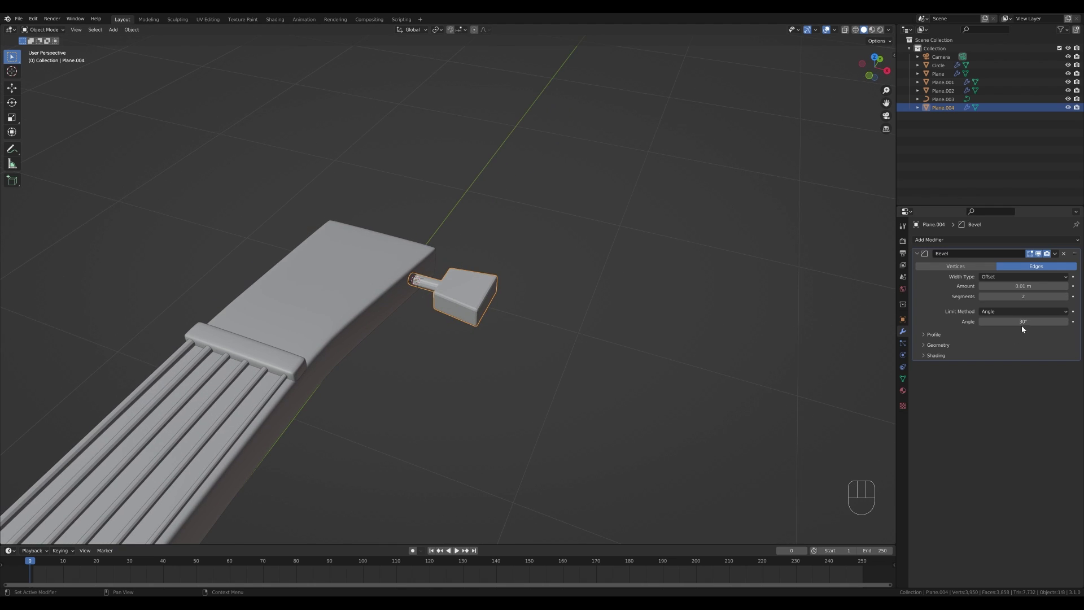
Set the peg bevel's angle limit to 40° and its amount to 0.022 m.
scroll(380, 279, up, 4)
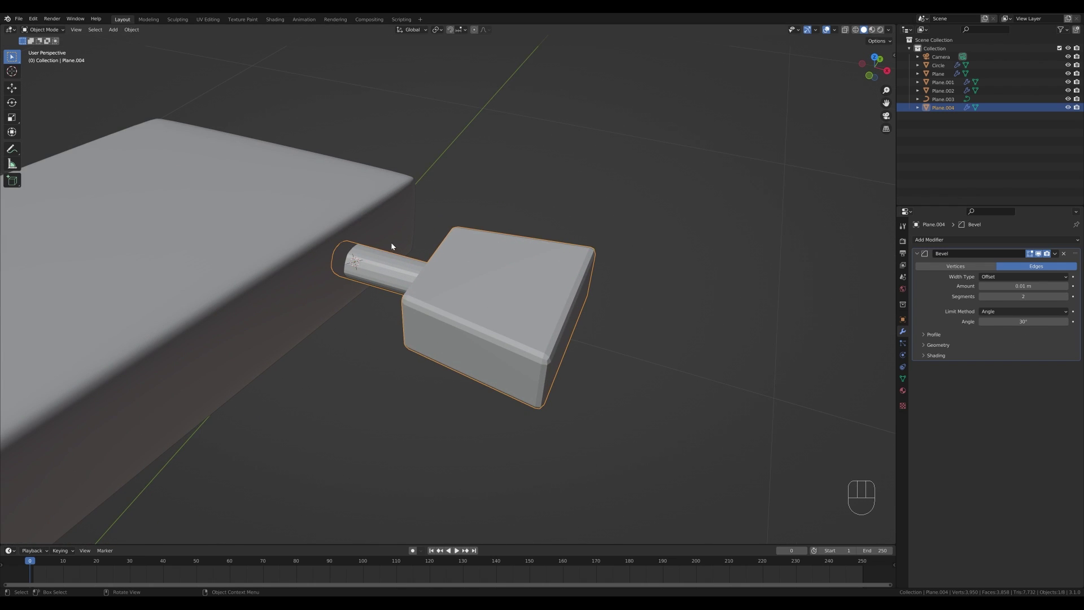
double_click(1026, 321)
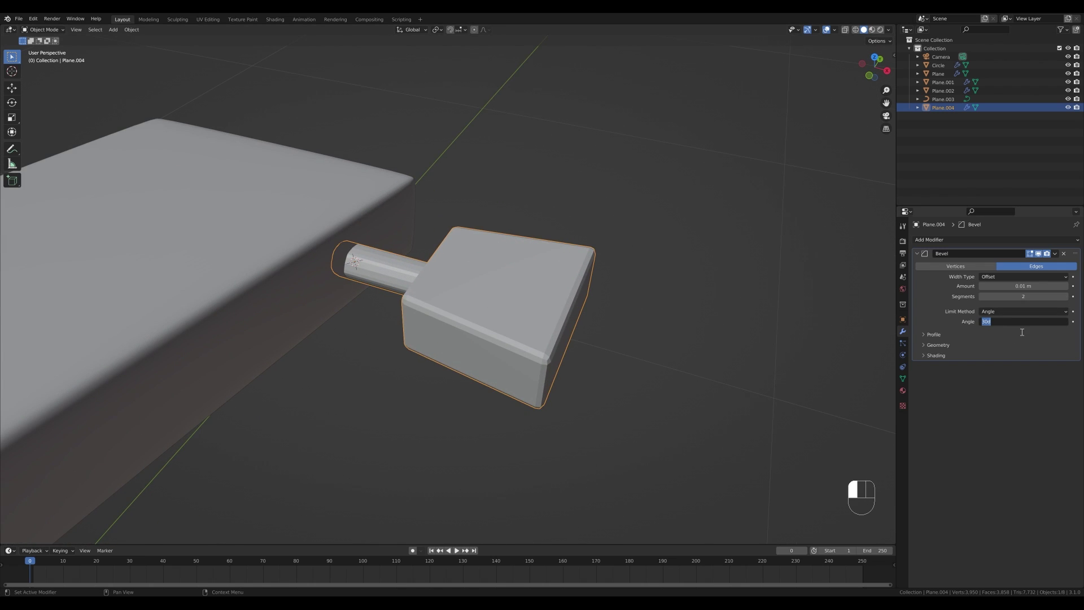
text(40)
key(Return)
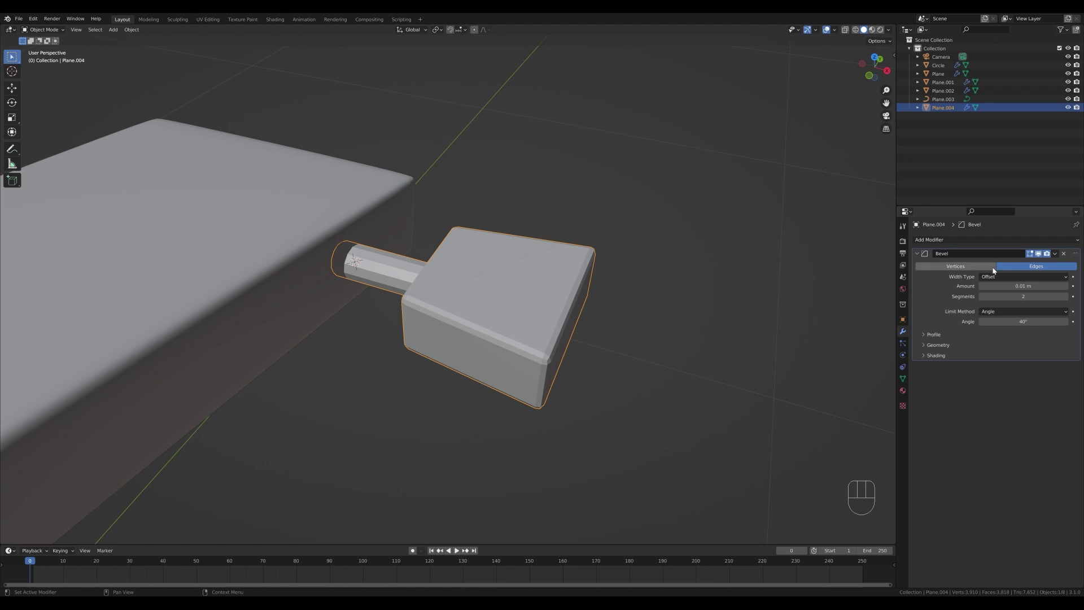
mouse_move(1032, 288)
shift+mouse_down()
mouse_move(1000, 288)
mouse_move(1020, 288)
shift+mouse_up()
Shade the tuning peg smooth and add a level 1 Subdivision modifier to it.
right_click(521, 312)
click(468, 273)
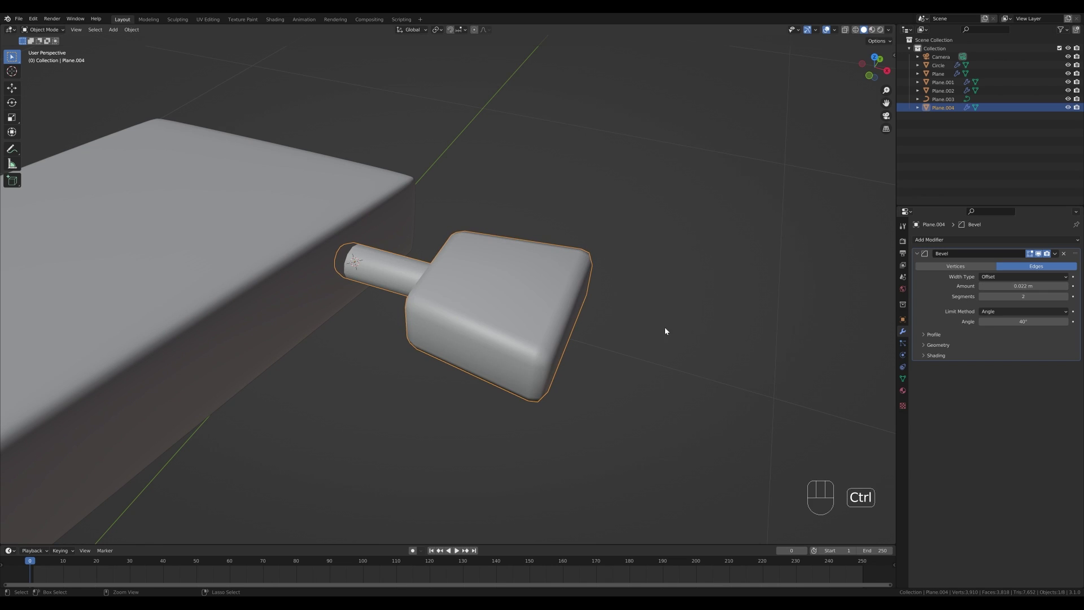
key(ctrl+1)
scroll(525, 320, down, 2)
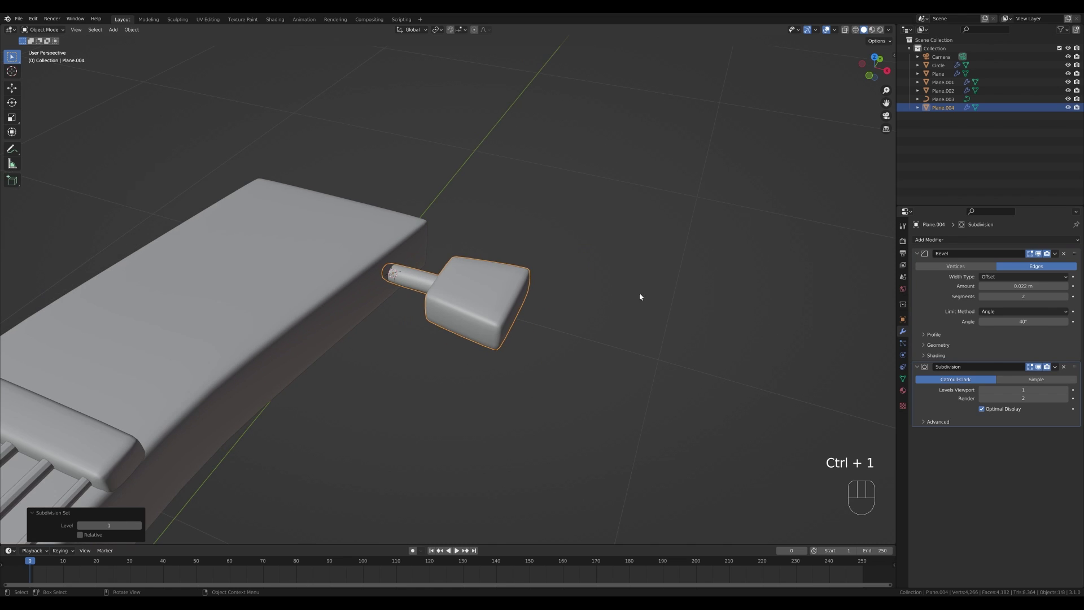
Make two linked duplicates of the peg along the headstock toward the nut, offsetting the first about -0.305 m in Y and 0.05 m in Z.
scroll(511, 296, down, 3)
click(573, 290)
key(Tab)
mouse_move(497, 304)
middle_down()
mouse_move(572, 290)
mouse_move(487, 291)
middle_up()
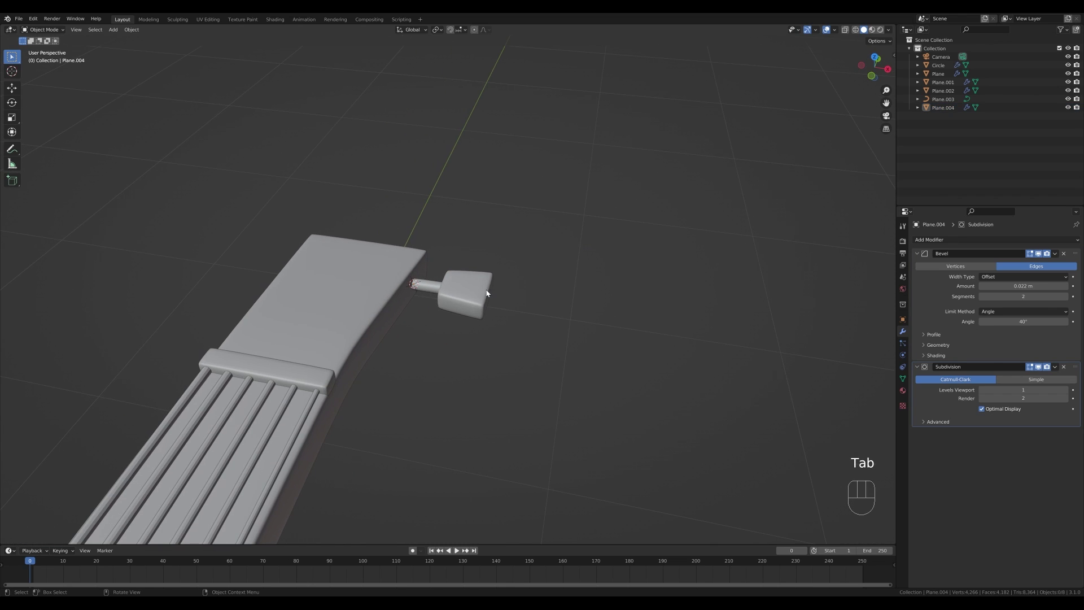
click(486, 292)
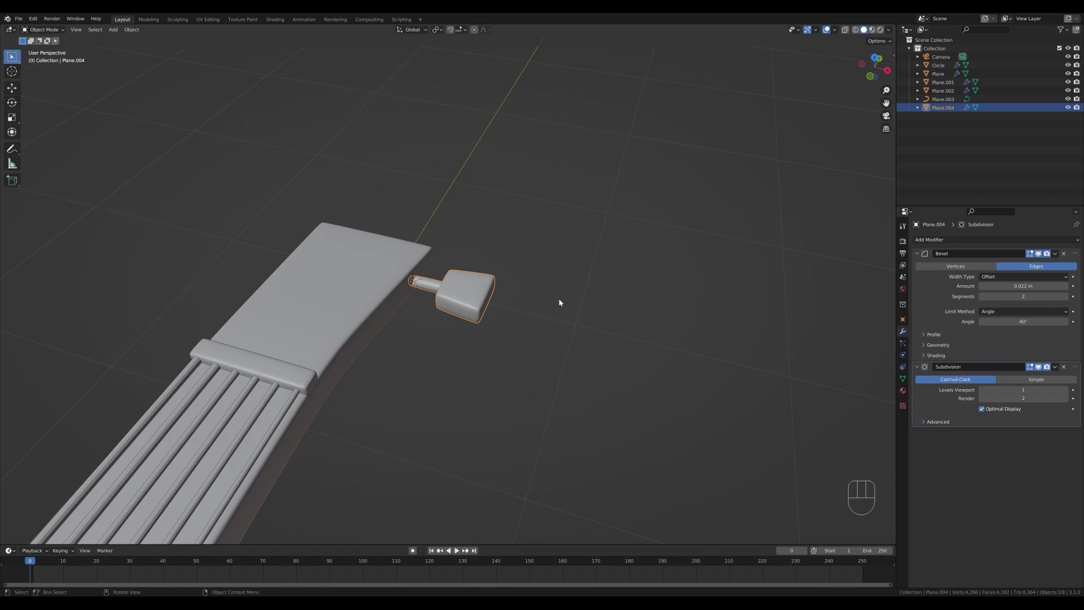
key(KP_3)
key(alt+d)
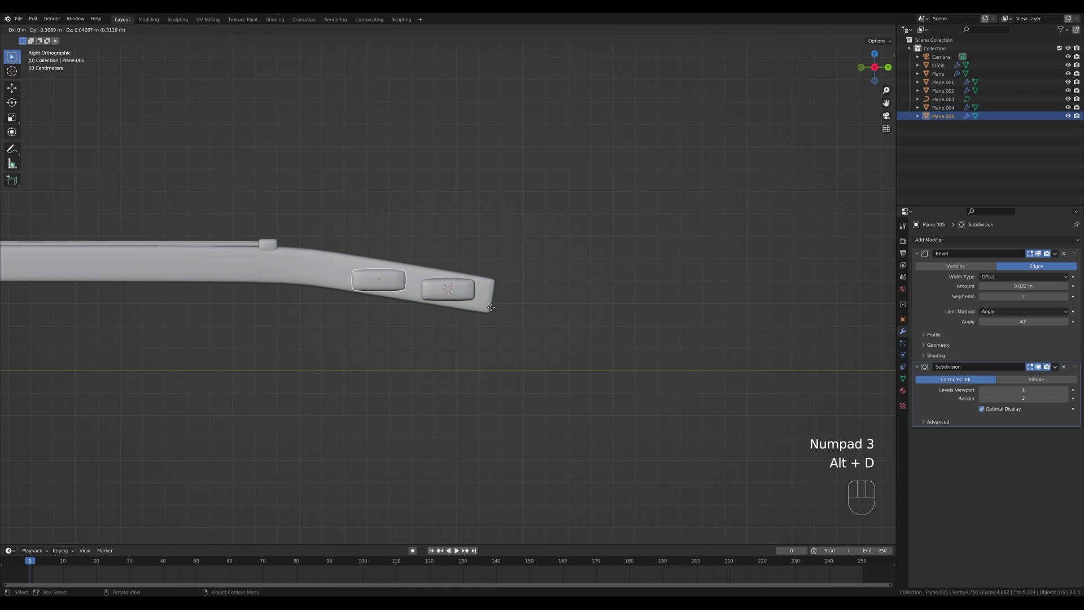
click(492, 308)
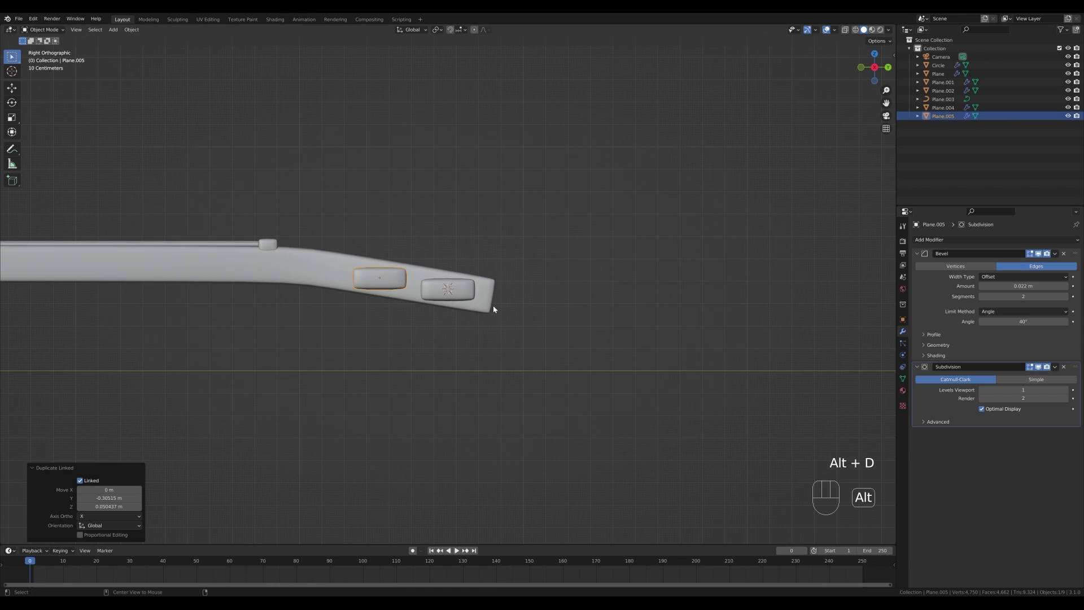
key(alt+d)
Rotate the three pegs to different angles in the right side view, turning the one nearest the nut -33.1°.
key(r)
click(385, 254)
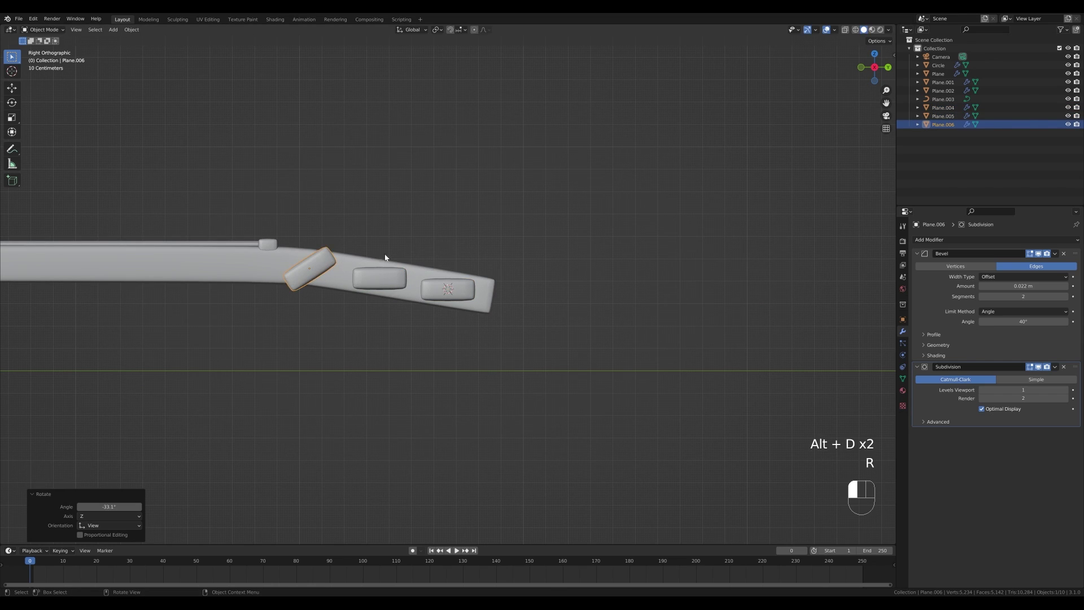
click(391, 281)
key(r)
click(380, 395)
click(466, 286)
key(r)
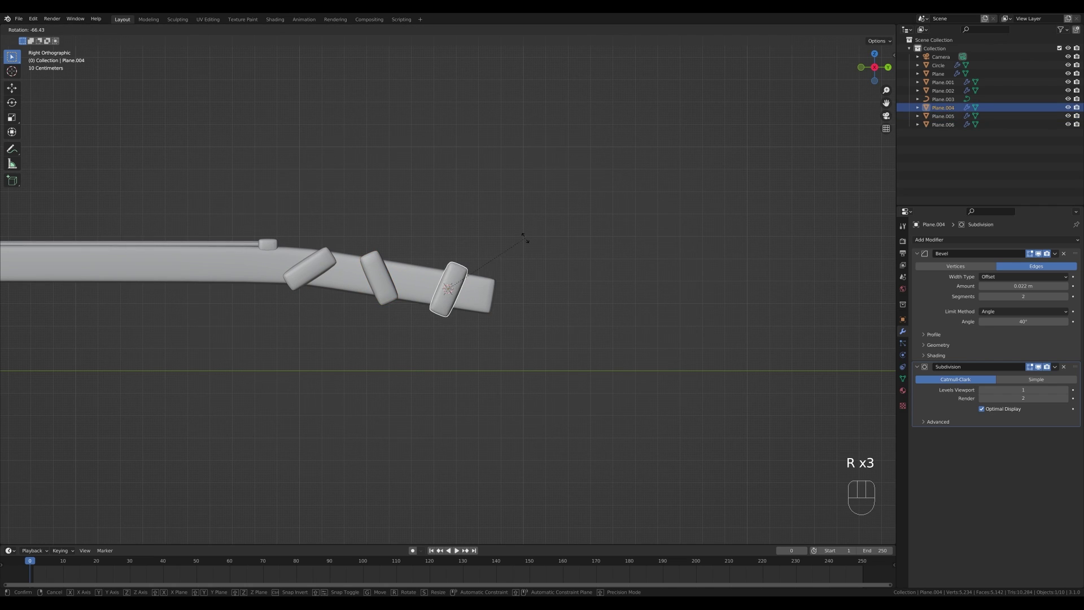
click(528, 266)
Move the peg nearest the nut about -0.074 m along X and shift the middle peg slightly inward to follow the headstock's taper.
middle_drag(528, 266, 455, 367)
click(454, 367)
key(g)
key(x)
click(447, 370)
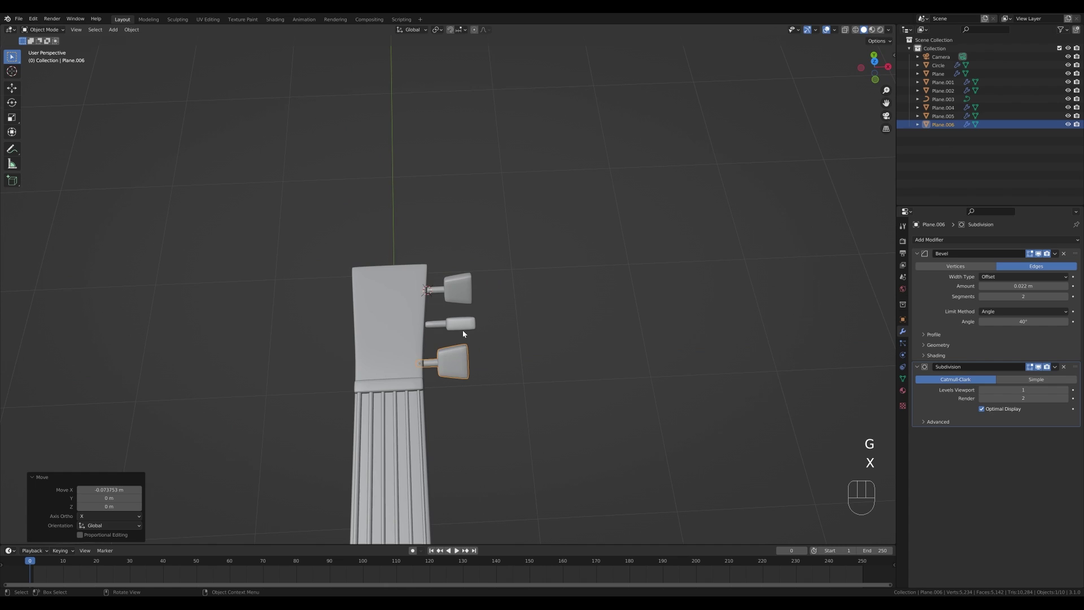
click(463, 330)
key(g)
key(x)
click(457, 328)
Make linked duplicates of all three pegs in top view, moved about -1.046 m along X past the headstock's other side.
key(KP_7)
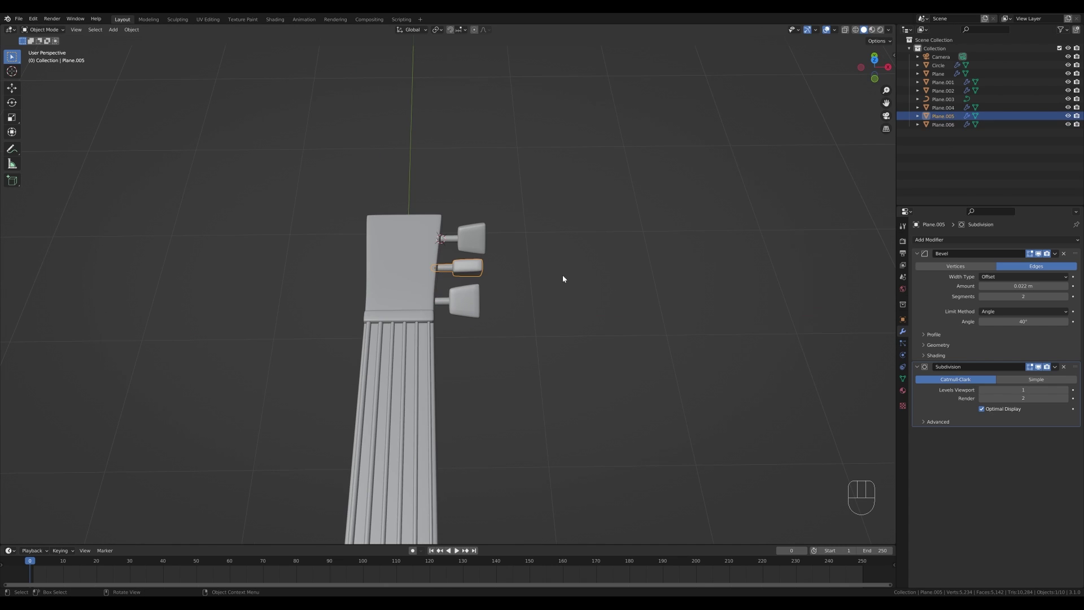
drag(456, 198, 523, 405)
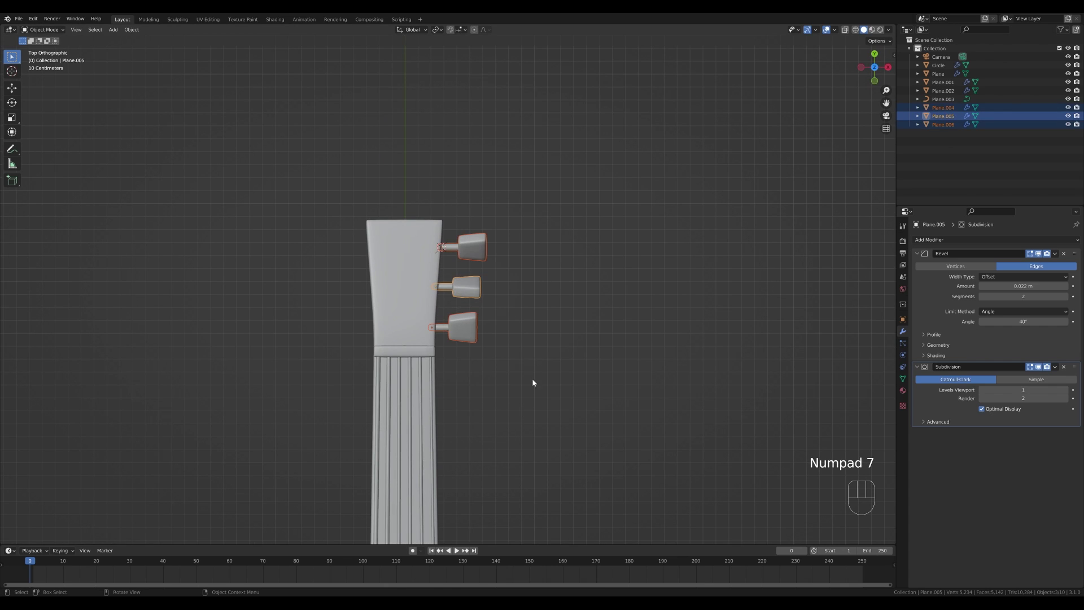
key(alt+d)
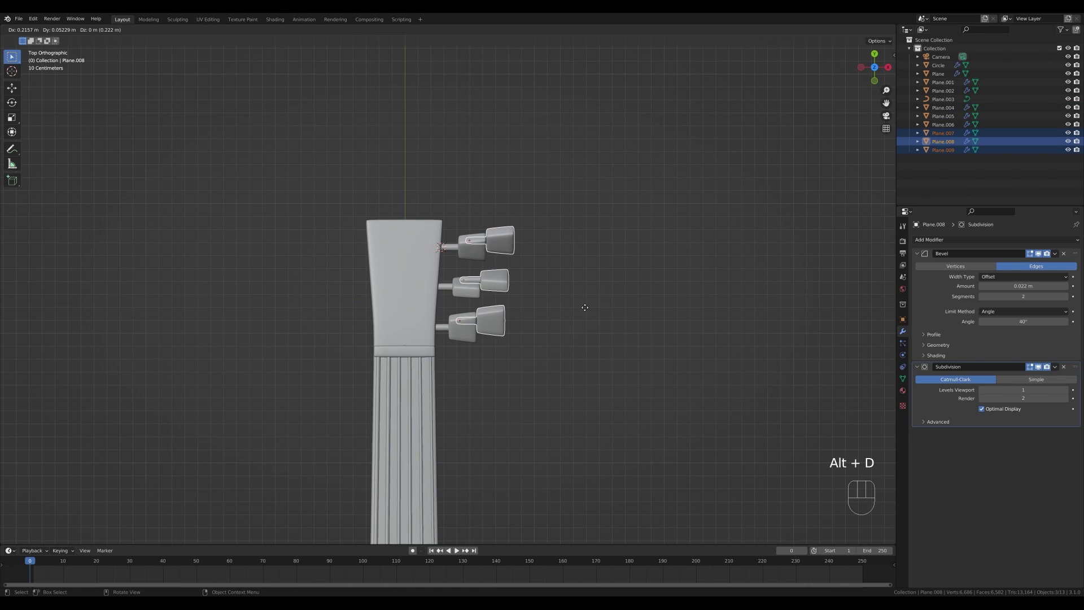
key(x)
click(421, 320)
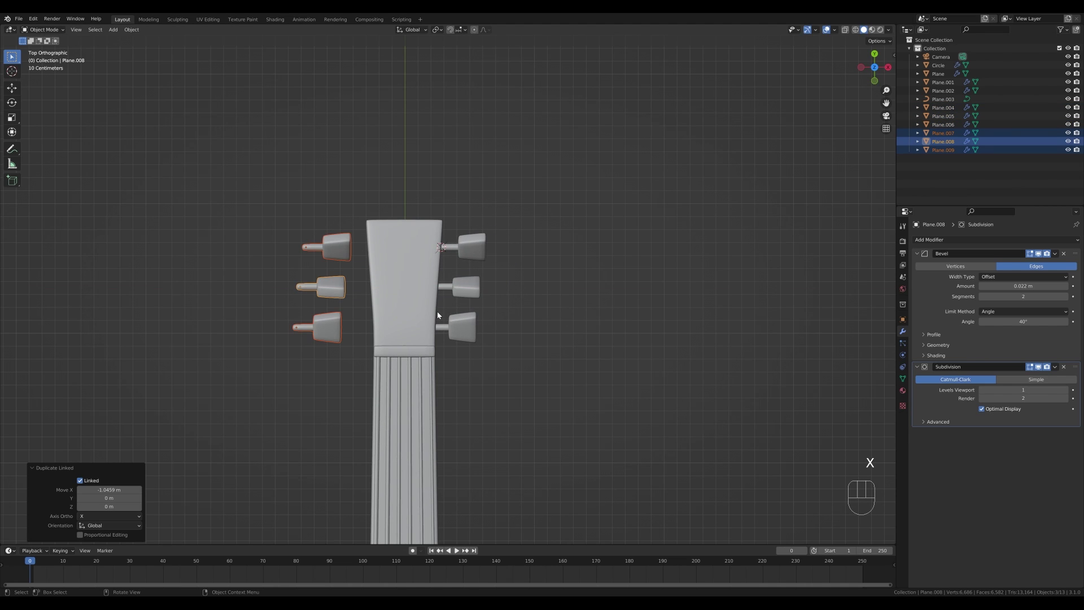
Mirror the three duplicated pegs with an X scale of -1 and move them about 0.57 m along X into the headstock's side.
key(s)
key(x)
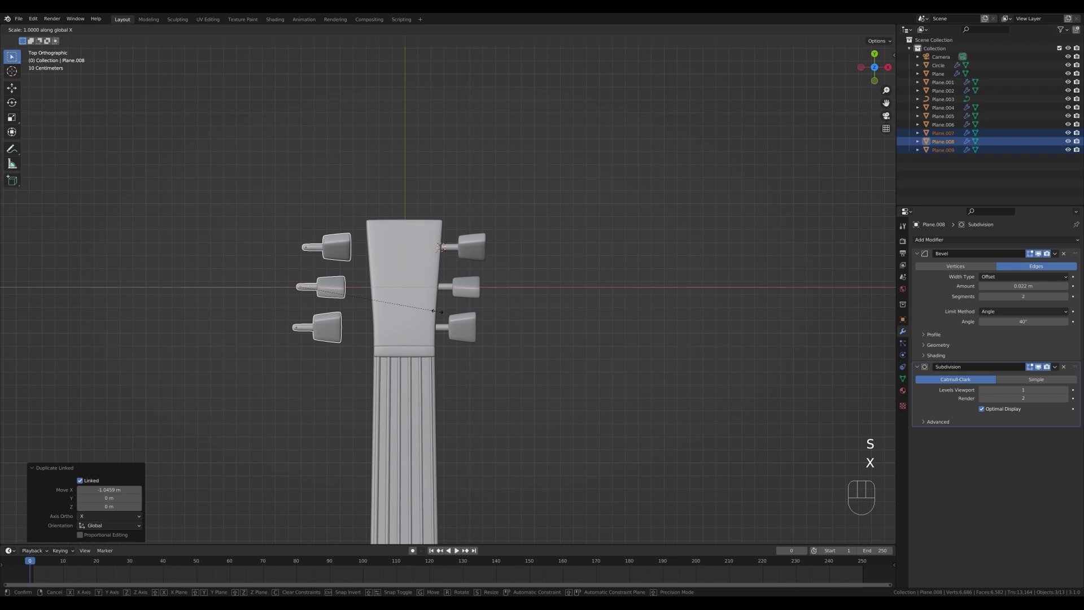
key(KP_Subtract)
key(KP_1)
key(KP_Enter)
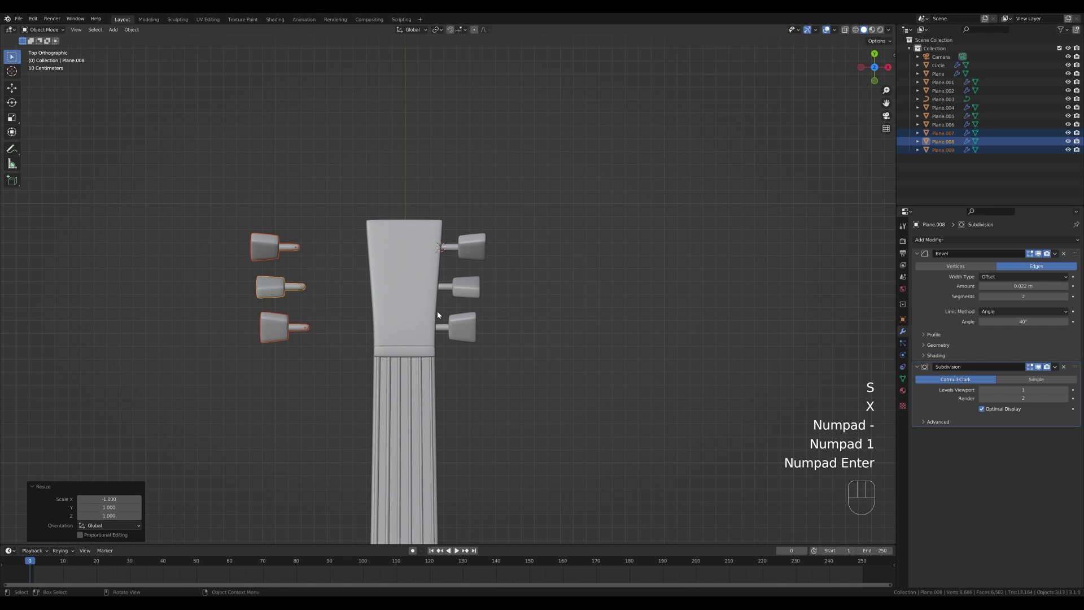
key(g)
key(x)
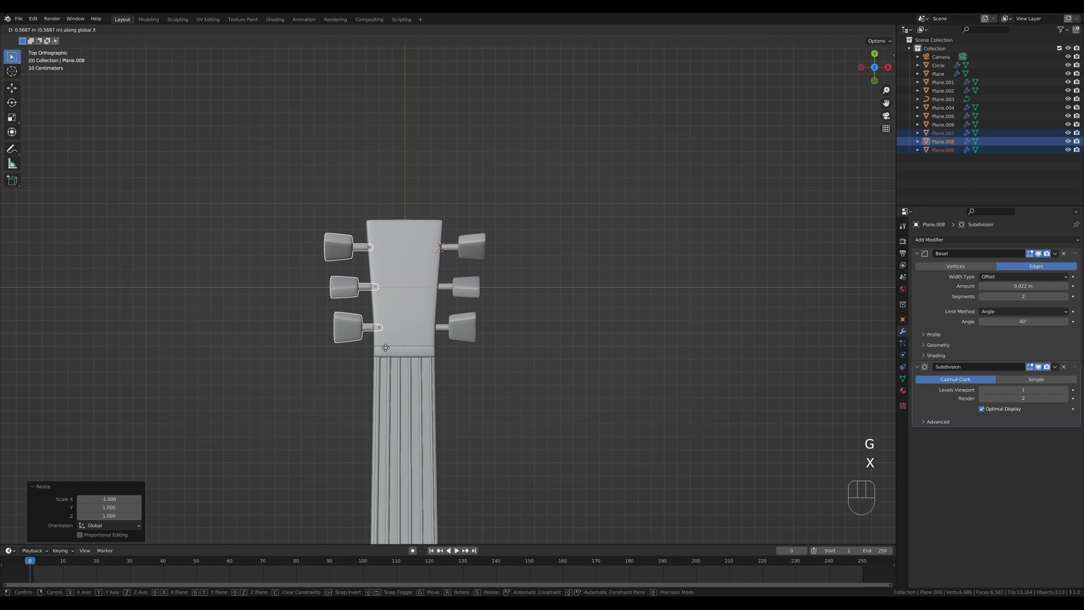
click(387, 347)
Thicken the guitar body by moving its underside about -0.18 m along Z in the right side view.
scroll(463, 492, down, 5)
middle_drag(463, 493, 395, 365)
shift+middle_drag(386, 363, 429, 344)
click(427, 345)
middle_drag(437, 381, 446, 341)
key(Tab)
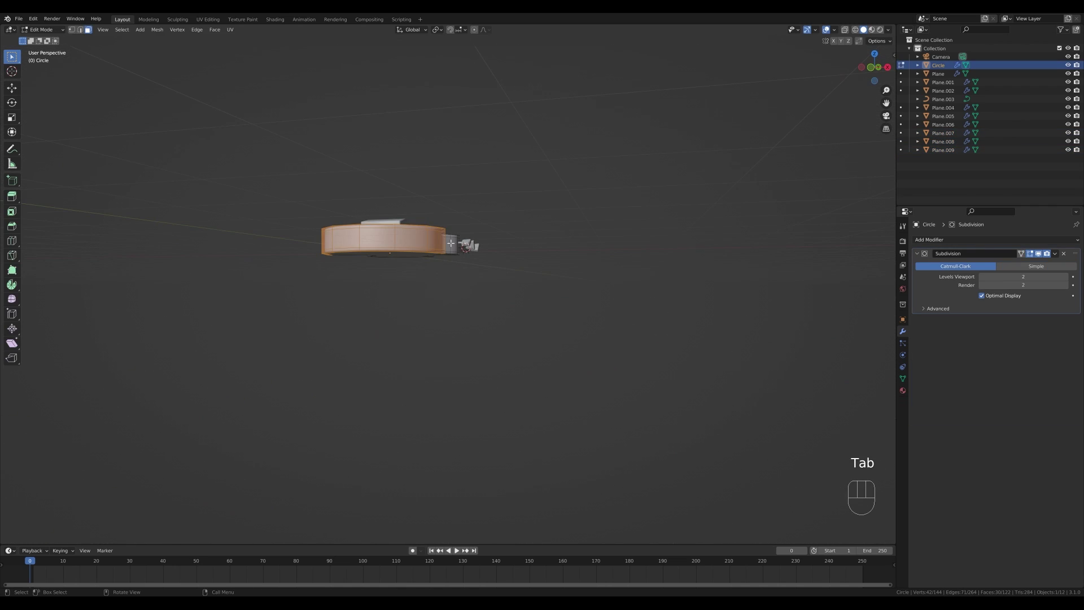
key(z)
key(KP_3)
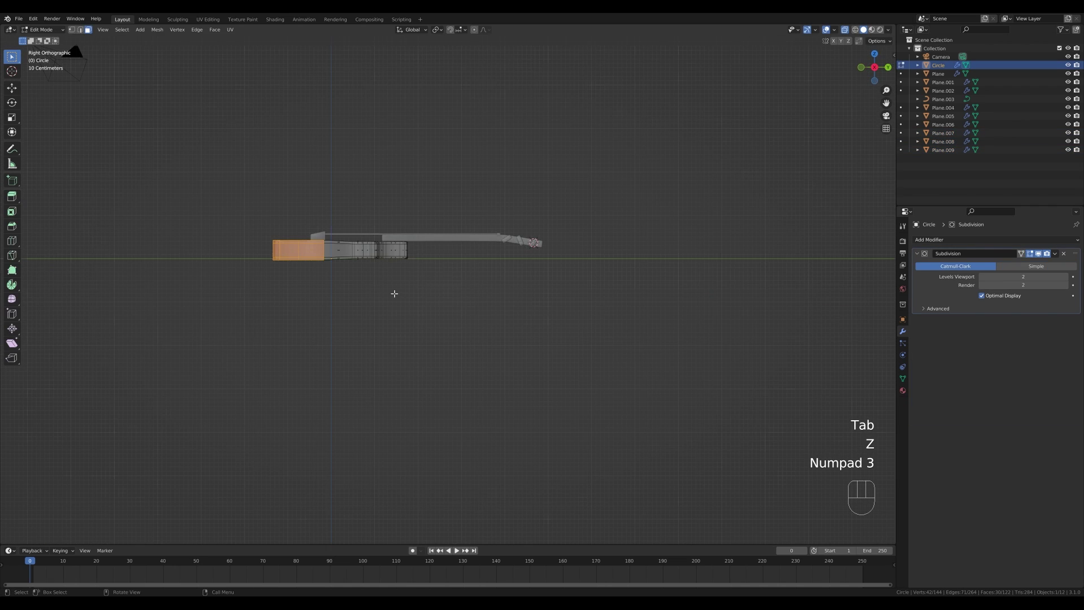
drag(255, 250, 442, 290)
key(g)
key(z)
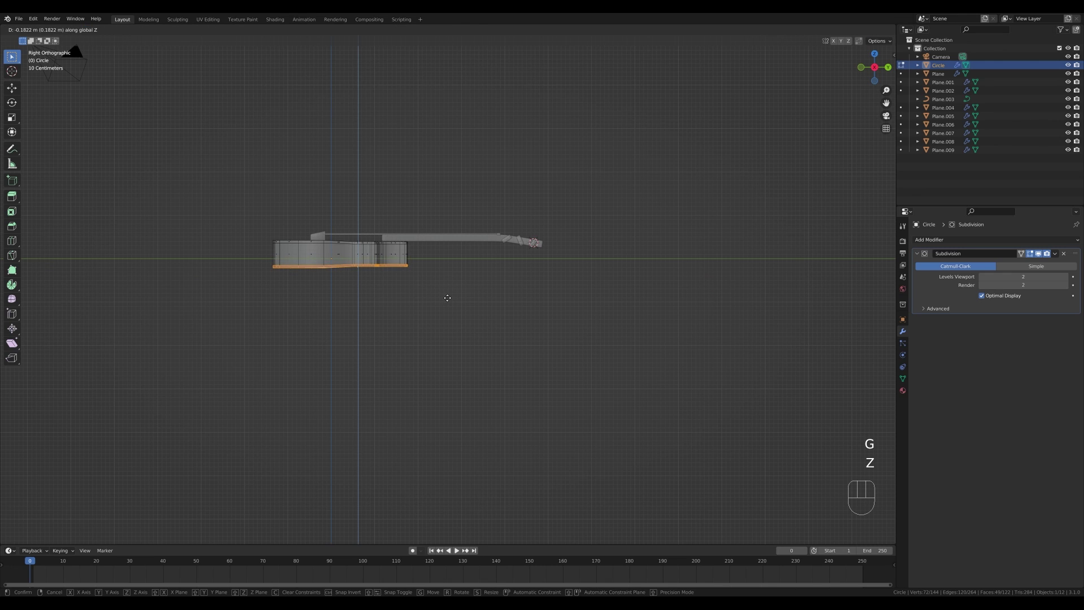
click(447, 298)
scroll(279, 293, up, 5)
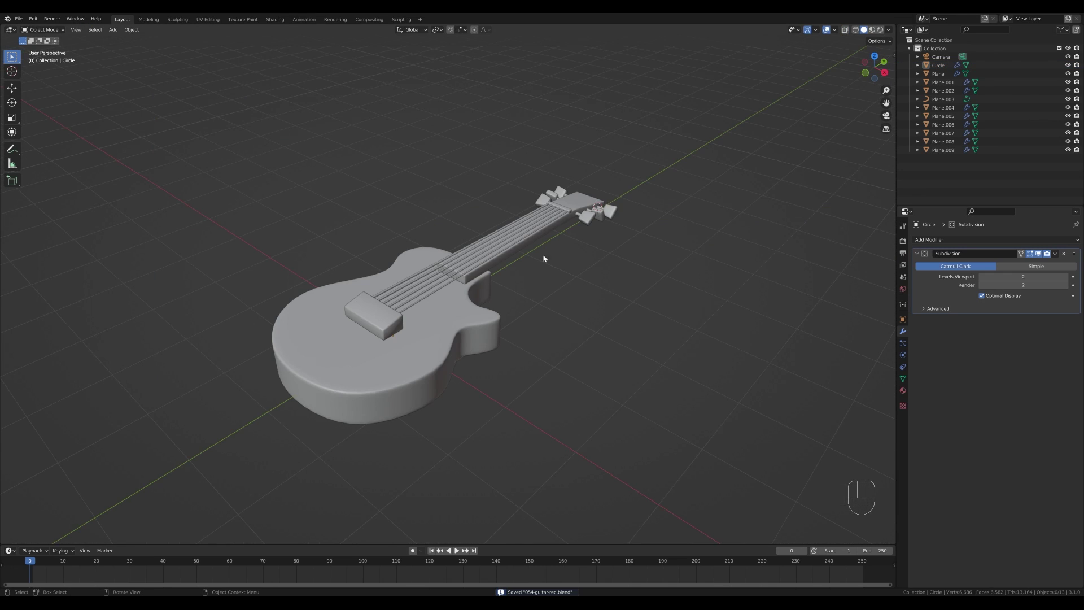
Add a 12-vertex circle on the body's top surface near the bridge, scale it down to knob size and fill it with a face.
shift+middle_drag(575, 265, 582, 278)
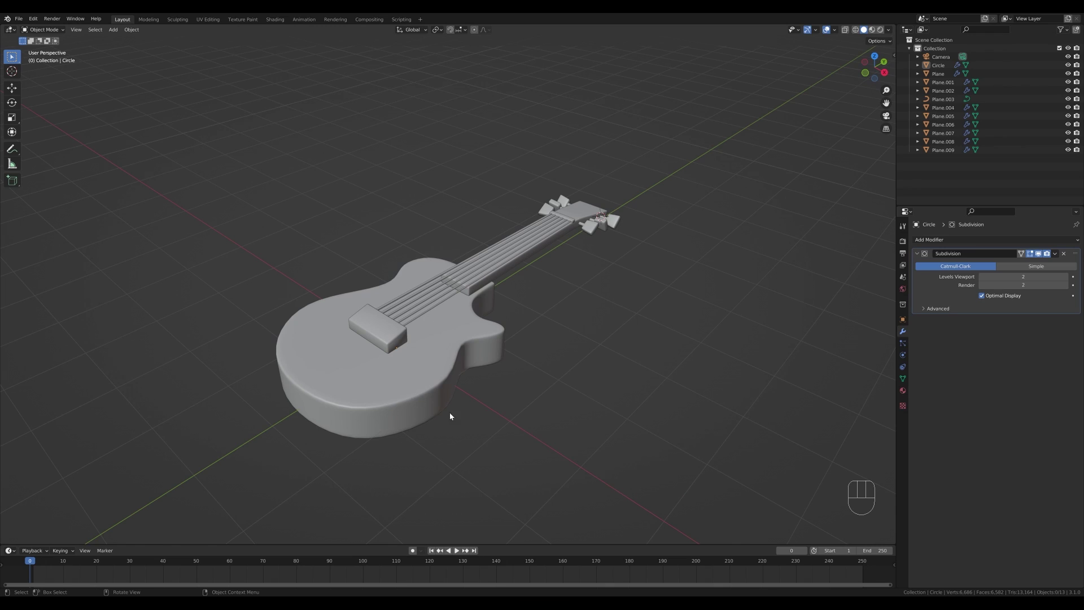
key(shift)
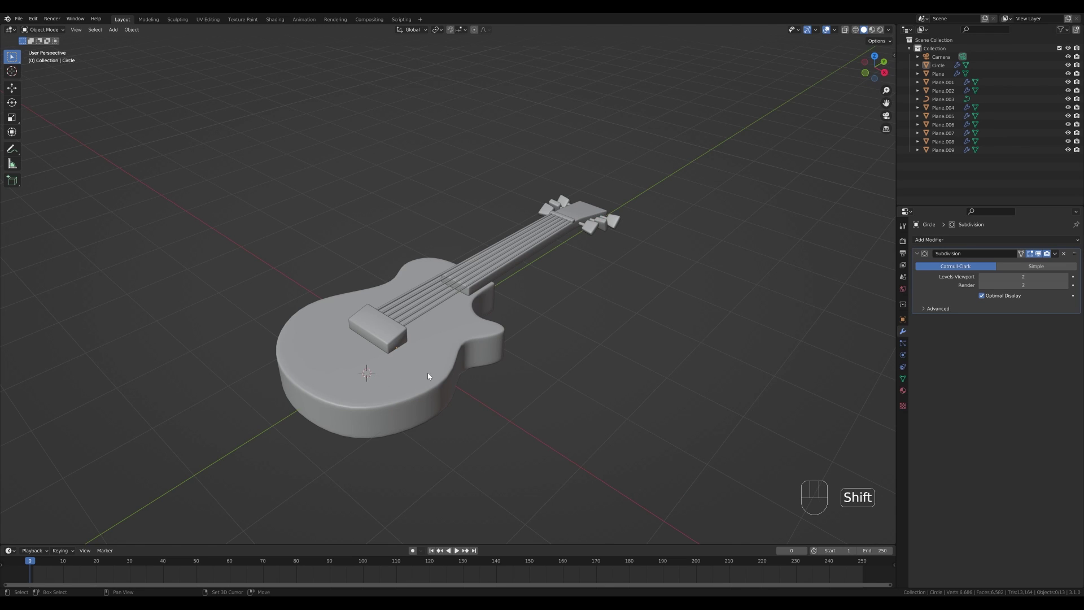
key(shift+a)
mouse_move(419, 372)
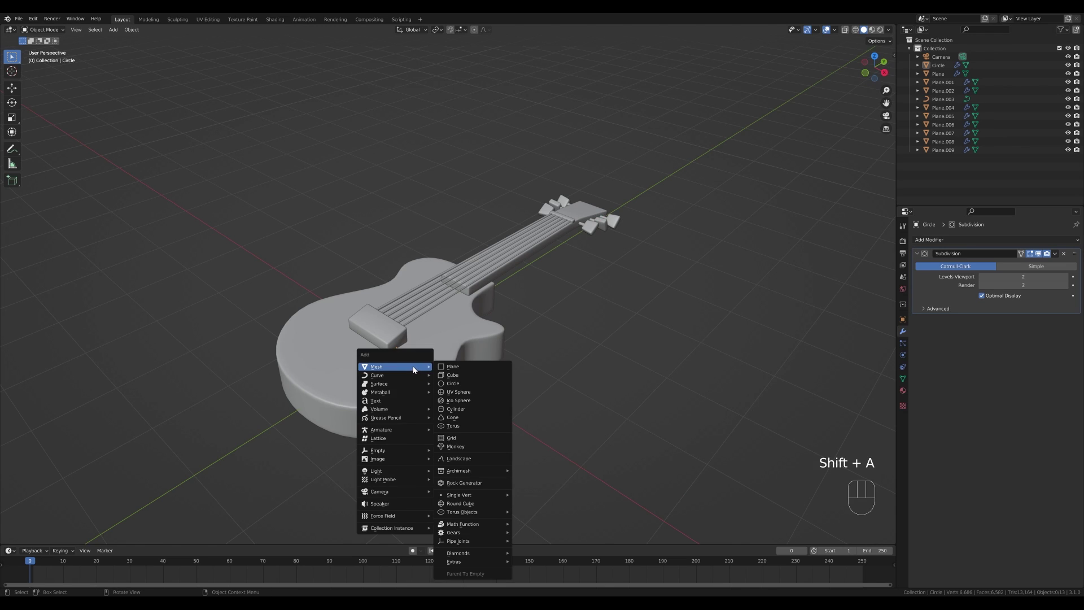
click(453, 384)
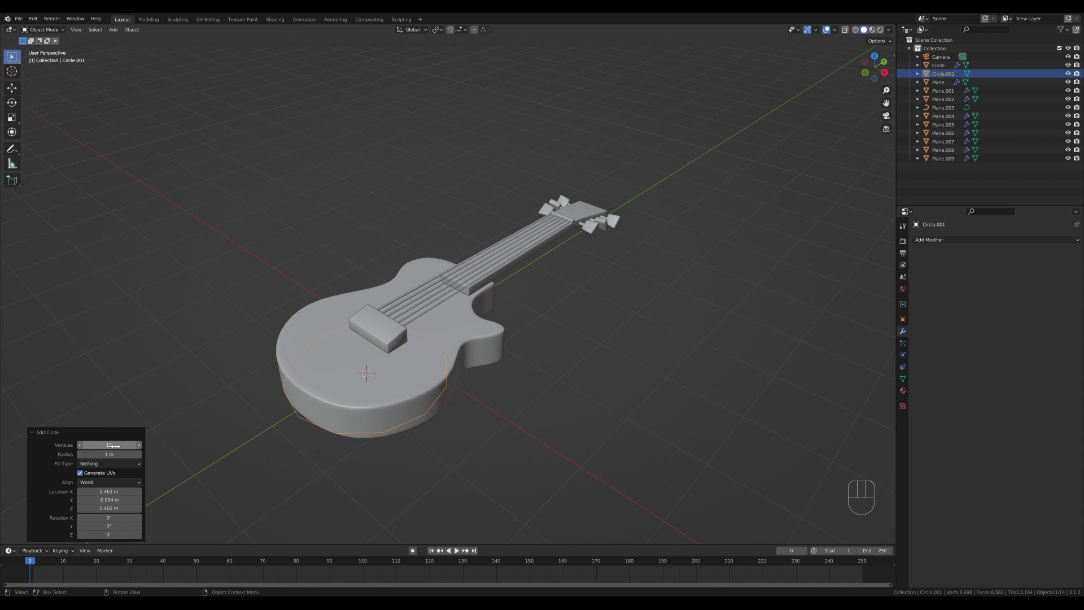
key(Tab)
key(s)
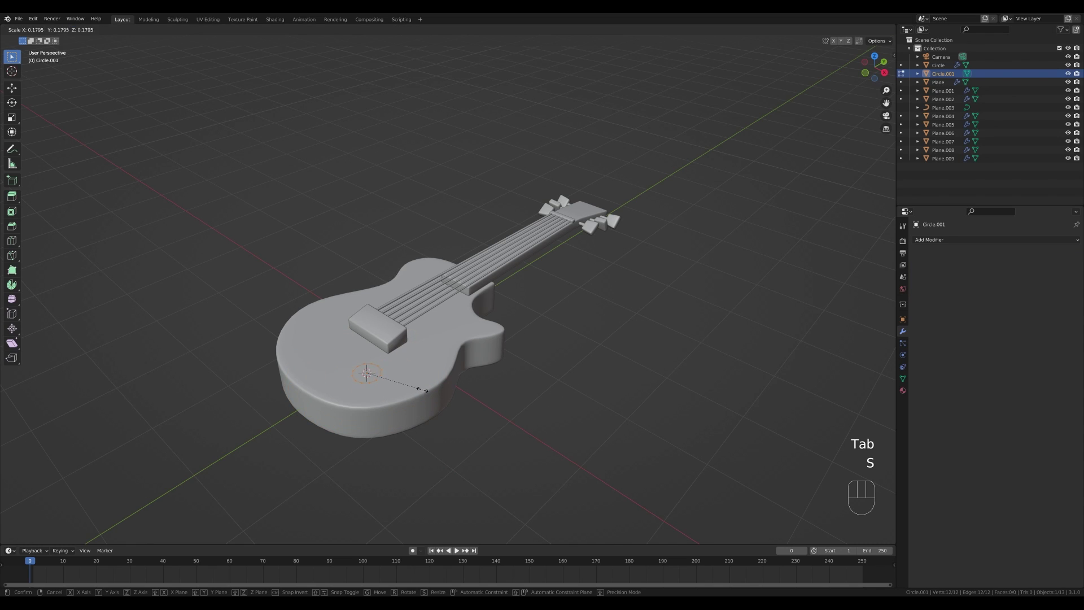
click(412, 387)
key(f)
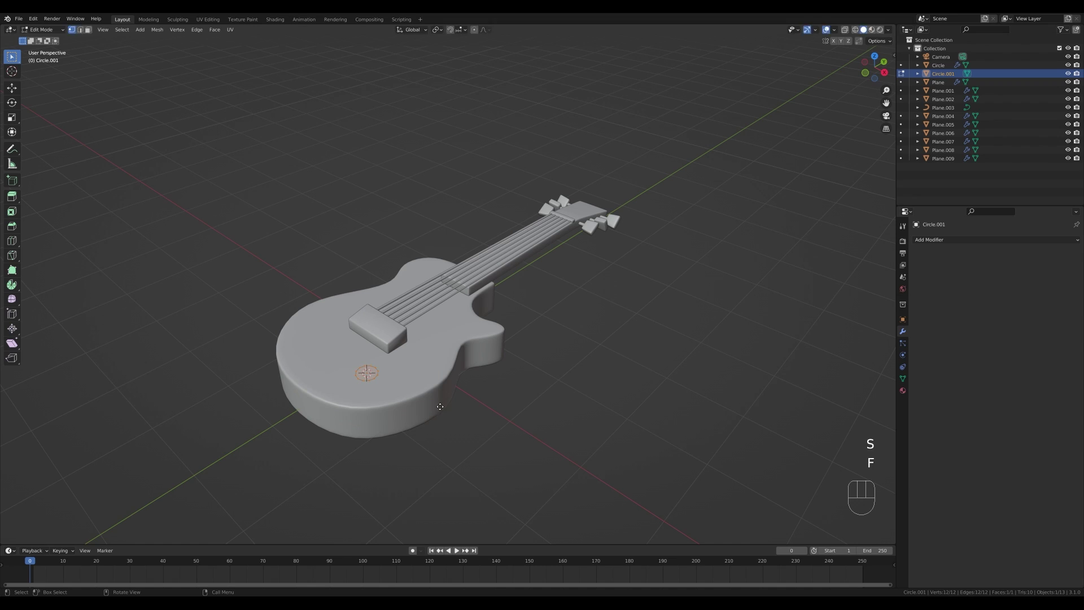
Extrude the filled circle upward, scale its top face to about 0.631 and adjust its height along Z to form a tapered knob.
key(e)
click(437, 396)
key(s)
key(g)
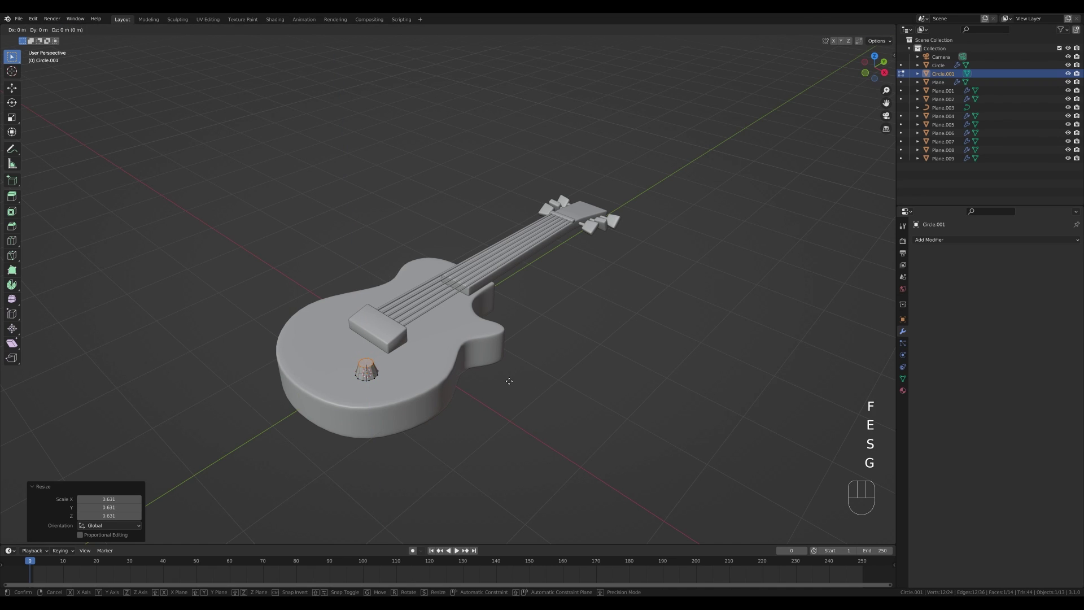
key(z)
click(506, 380)
key(Tab)
Give the knob a Bevel modifier of 0.017 m, smooth shading and a level 1 Subdivision modifier.
click(929, 240)
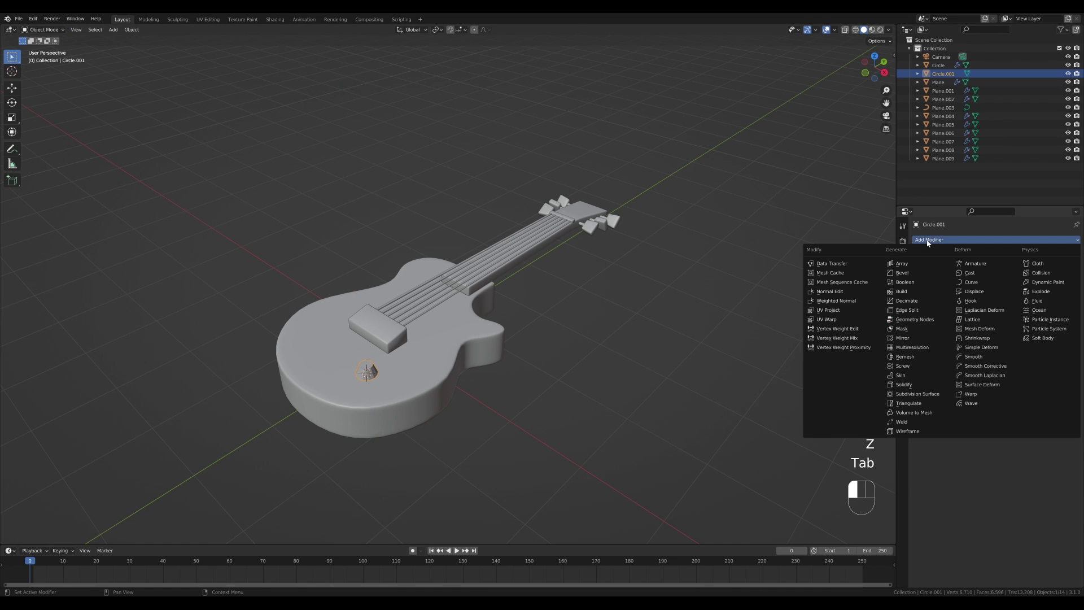
click(903, 273)
drag(1023, 286, 1028, 286)
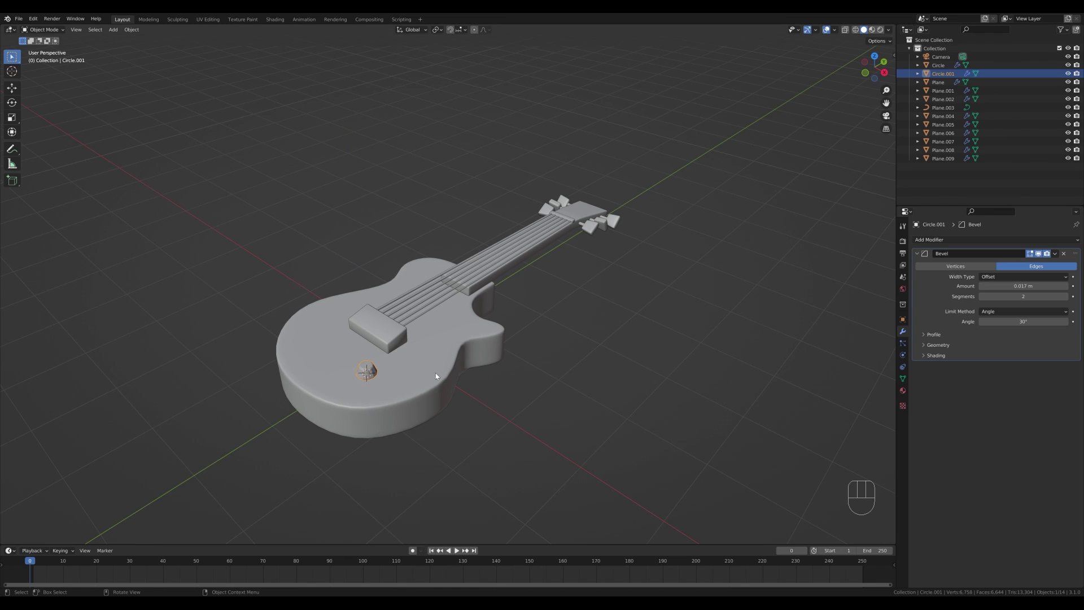
right_click(406, 377)
middle_drag(431, 409, 493, 355)
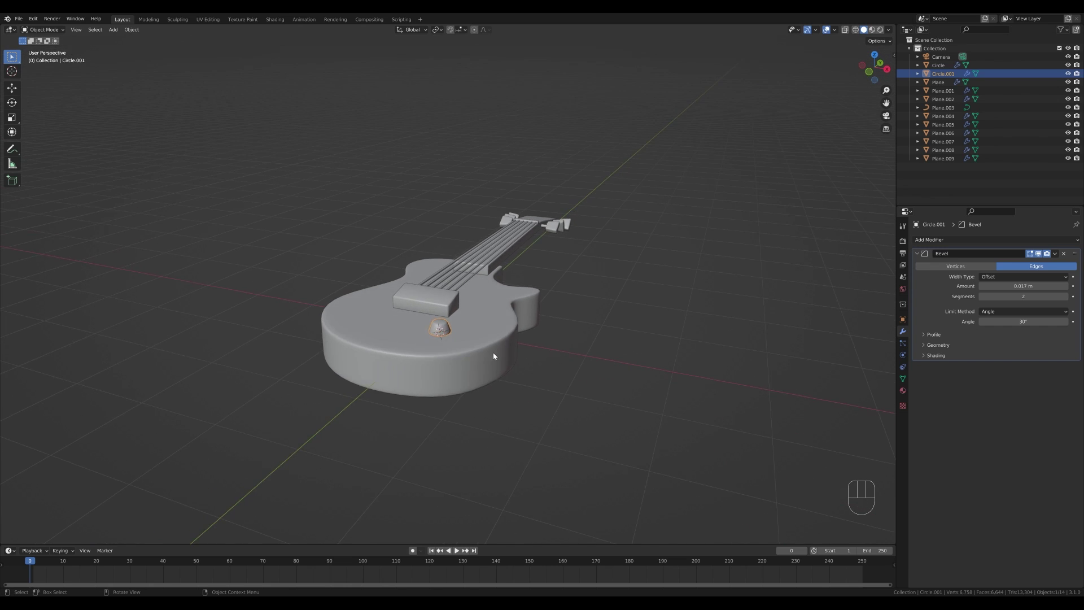
scroll(430, 391, up, 5)
key(ctrl)
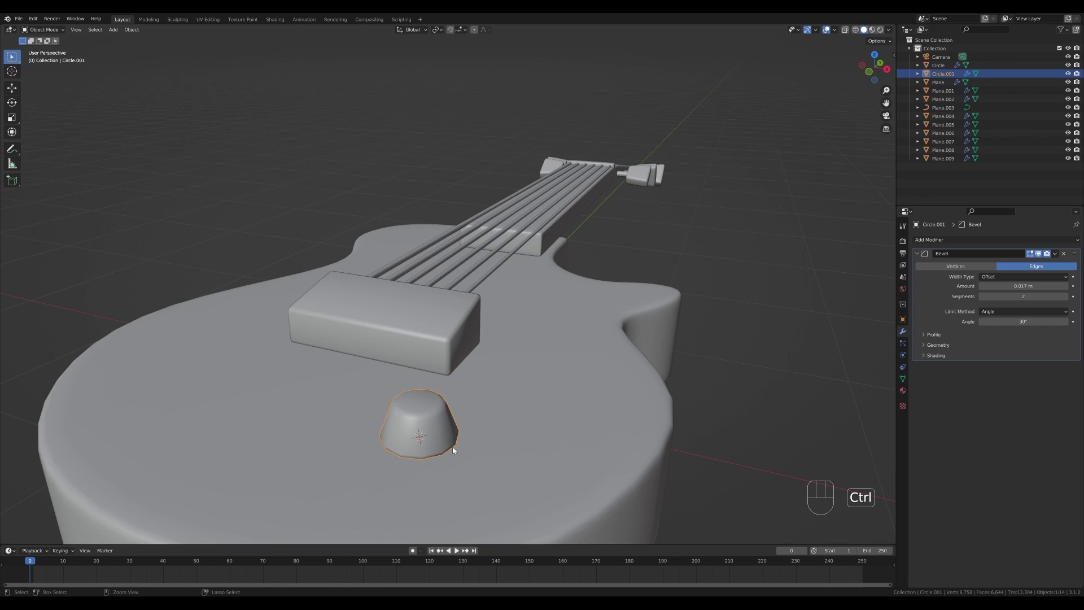
key(ctrl+1)
scroll(599, 305, down, 6)
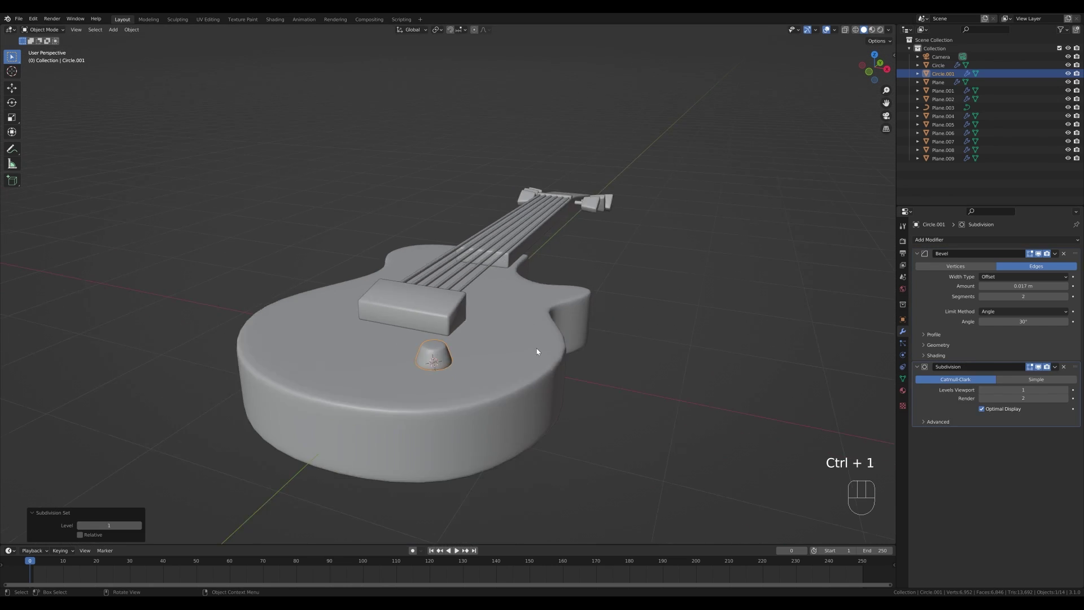
Scale the knob to about 1.21 and place a linked duplicate about 0.377 m in X and 0.437 m in Y from it.
key(s)
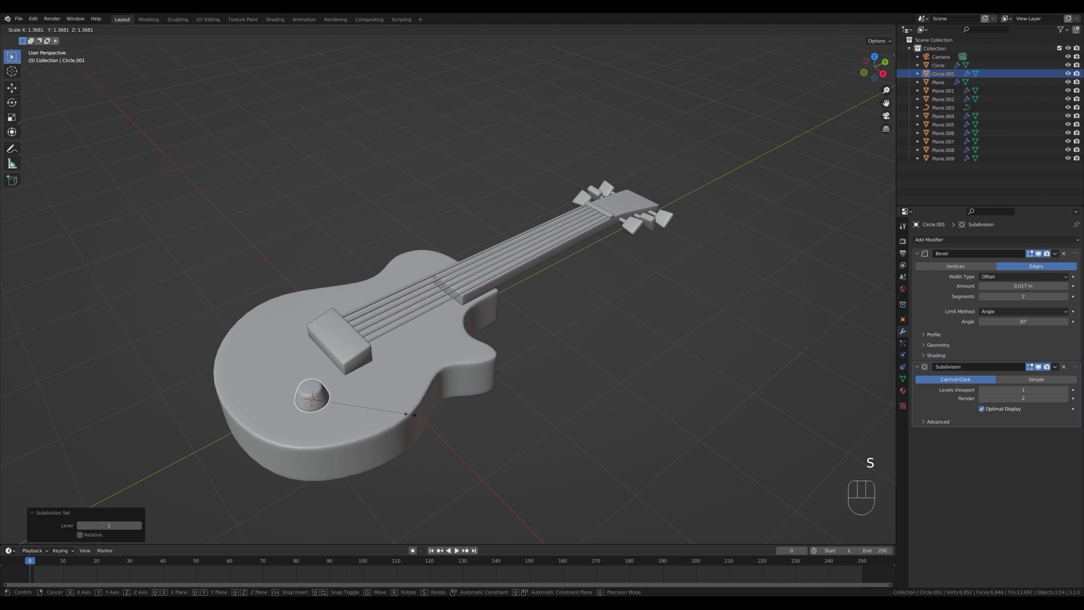
click(398, 415)
key(KP_7)
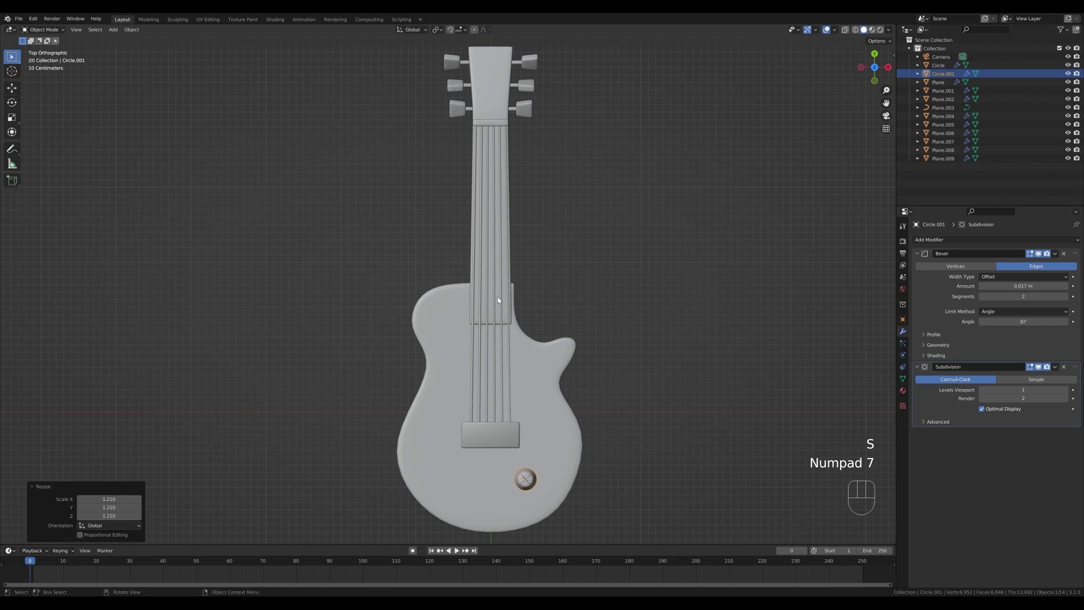
key(alt+d)
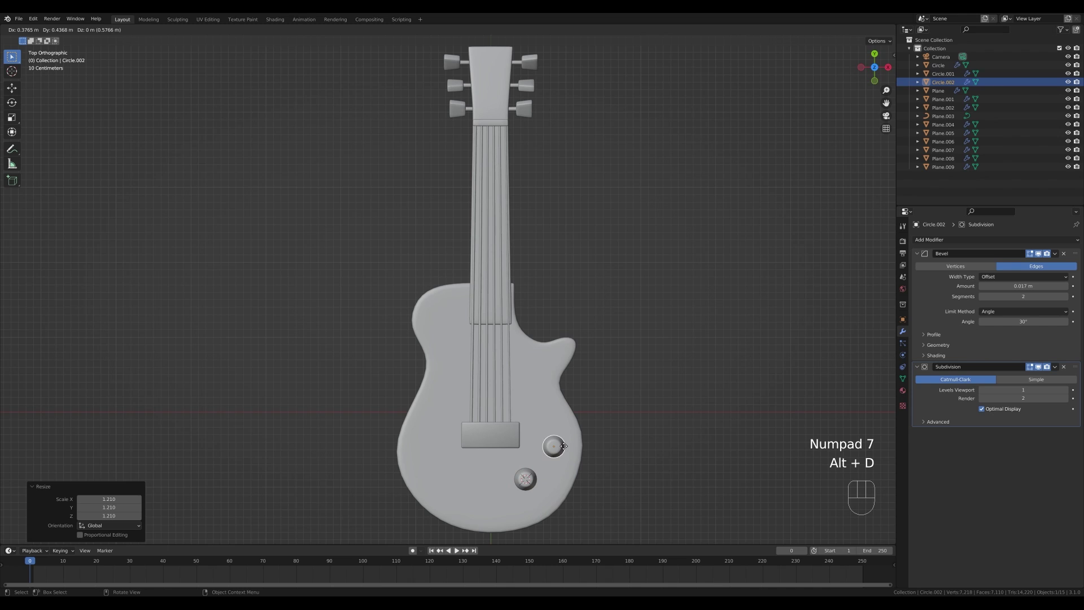
click(564, 445)
Move all of the bridge's geometry slightly along negative Y, away from the neck, using X-ray in top view.
shift+middle_drag(502, 446, 482, 381)
click(446, 366)
key(alt+z)
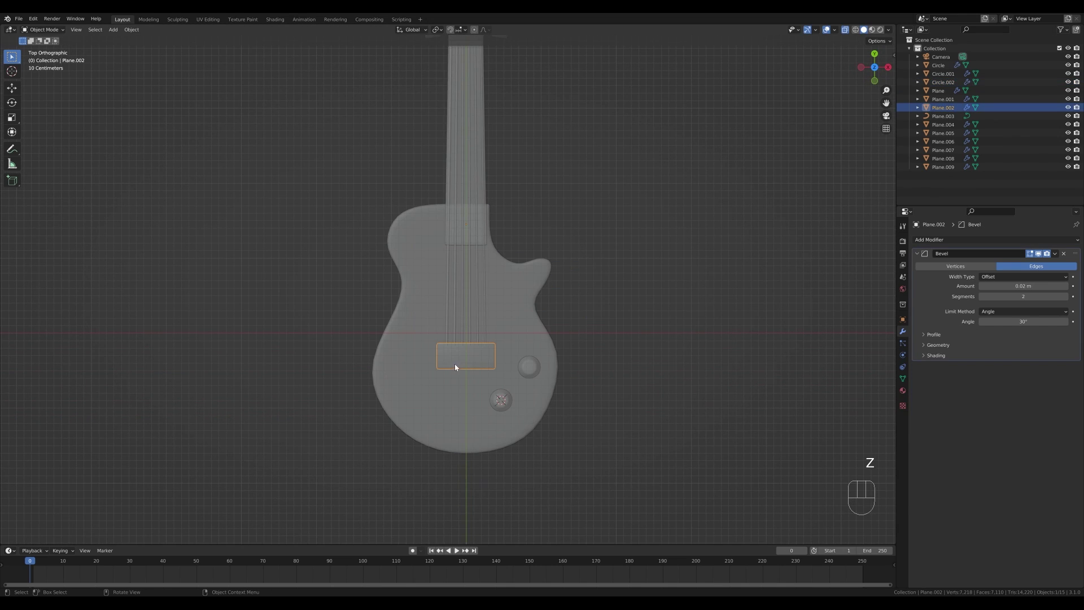
key(Tab)
drag(409, 331, 516, 388)
key(g)
key(y)
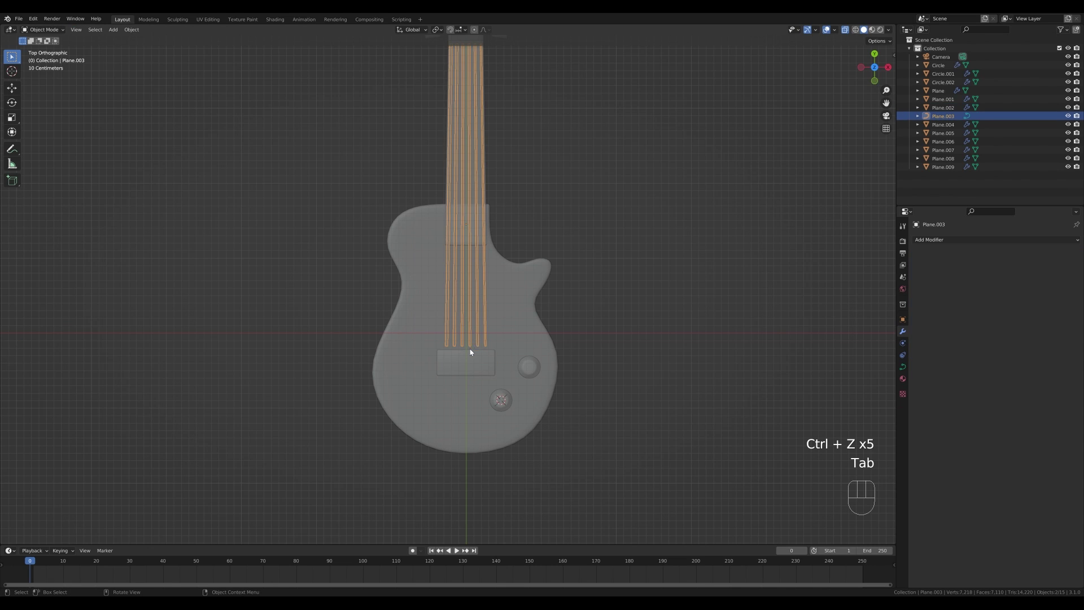
Extend the six strings to the bridge by moving their lower end points about -0.06 m along Y.
key(Tab)
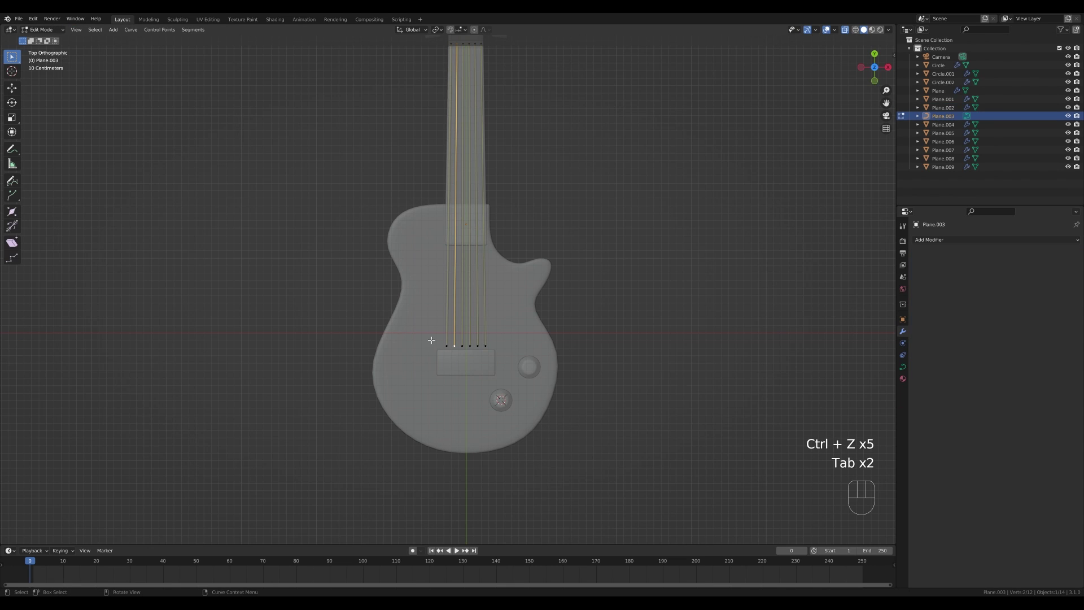
drag(433, 340, 520, 348)
key(g)
key(y)
click(516, 353)
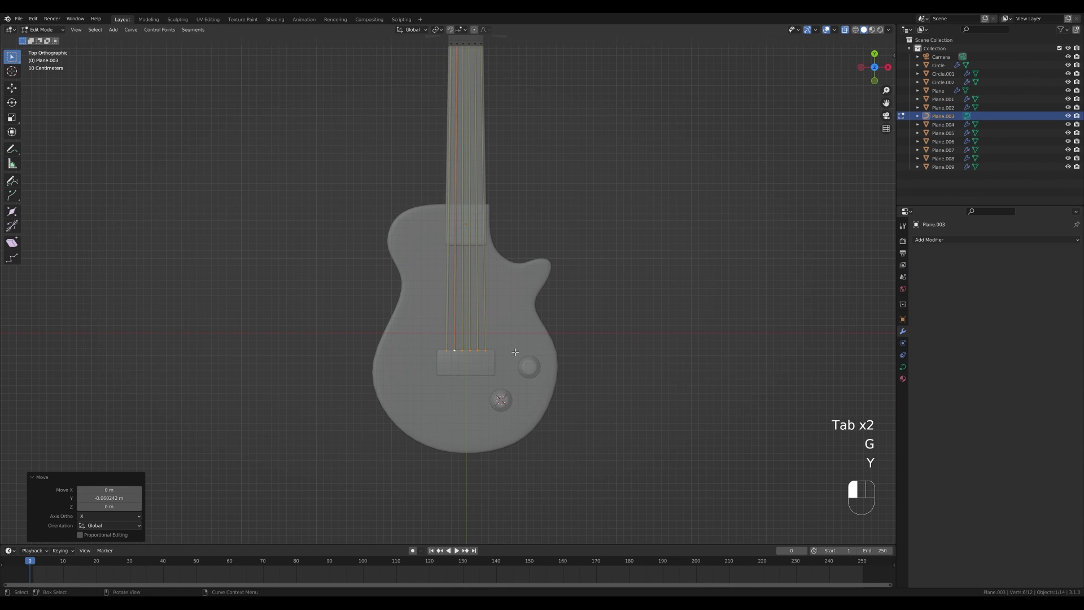
key(Tab)
Turn off X-ray display, deselect the strings and save the file.
middle_drag(612, 343, 608, 311)
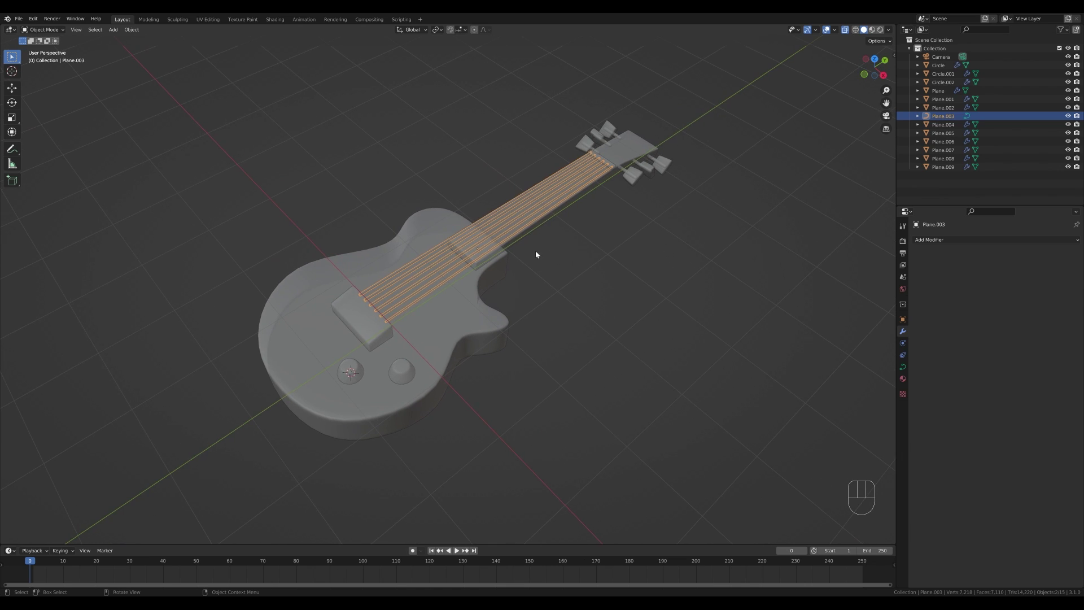
key(alt+z)
click(600, 299)
key(ctrl+s)
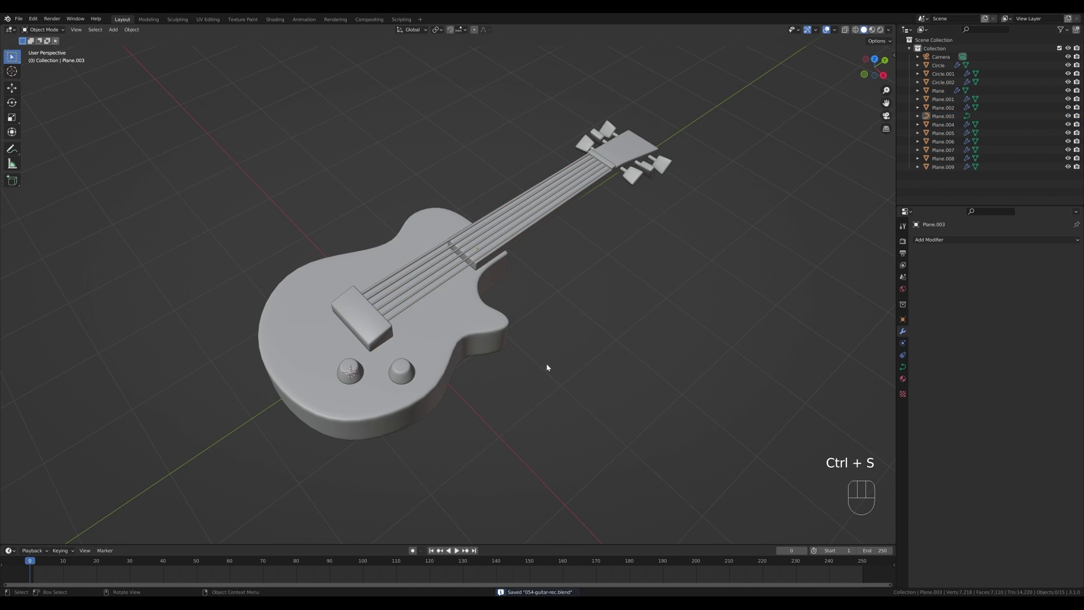
Select every part of the guitar with the body as the active object and start parenting them to it.
shift+middle_drag(563, 332, 551, 320)
click(428, 244)
drag(189, 92, 724, 445)
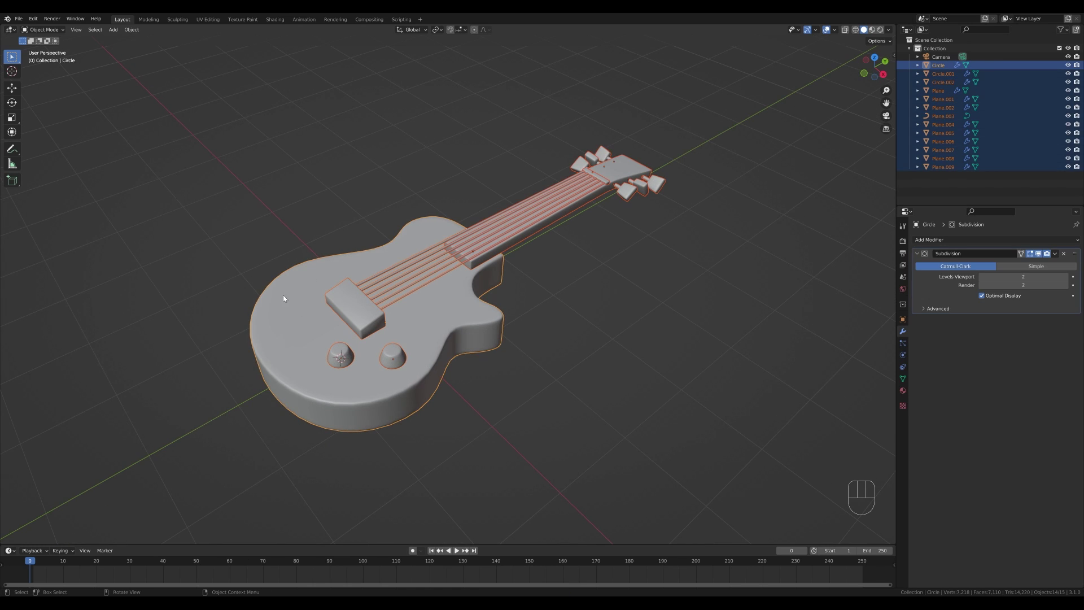
shift+click(279, 314)
shift+click(280, 312)
key(ctrl+p)
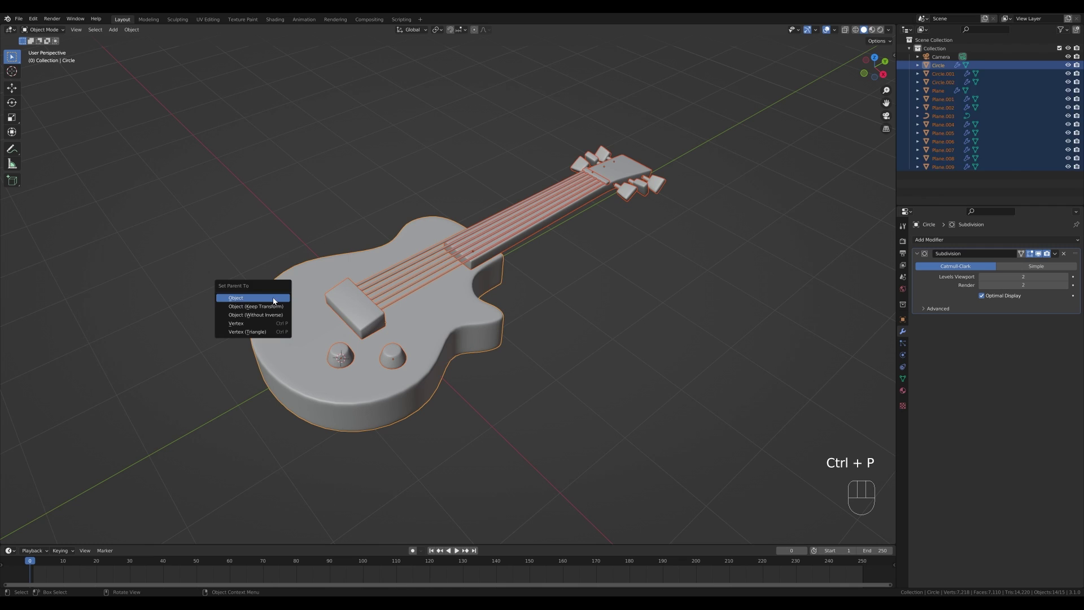
Parent the selected guitar parts to the guitar body as Object, and move the guitar about -8.57 m along X.
click(274, 298)
scroll(387, 256, down, 5)
key(g)
key(x)
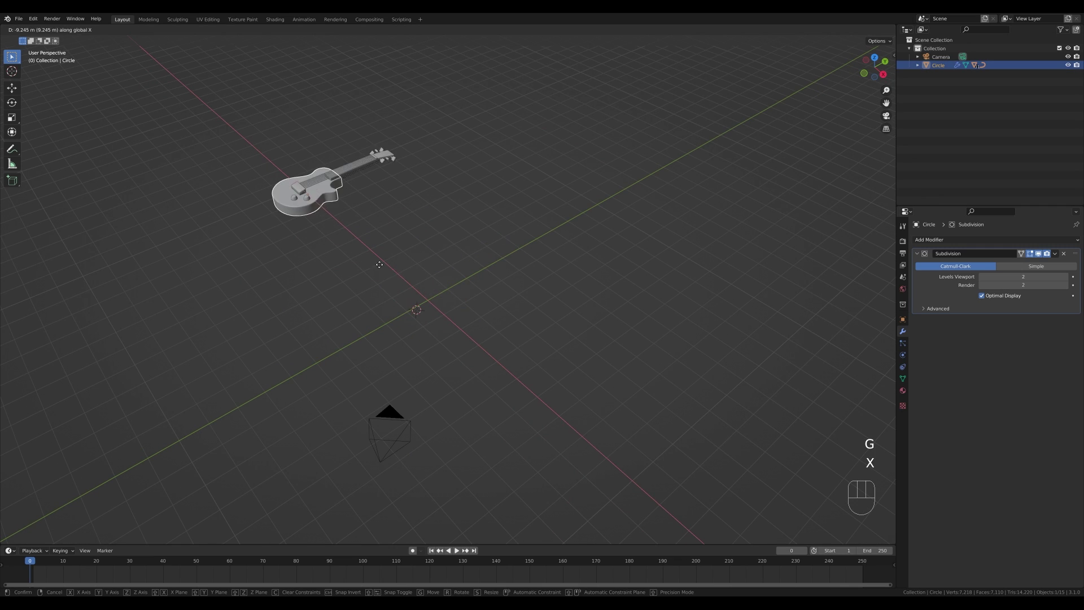
click(395, 280)
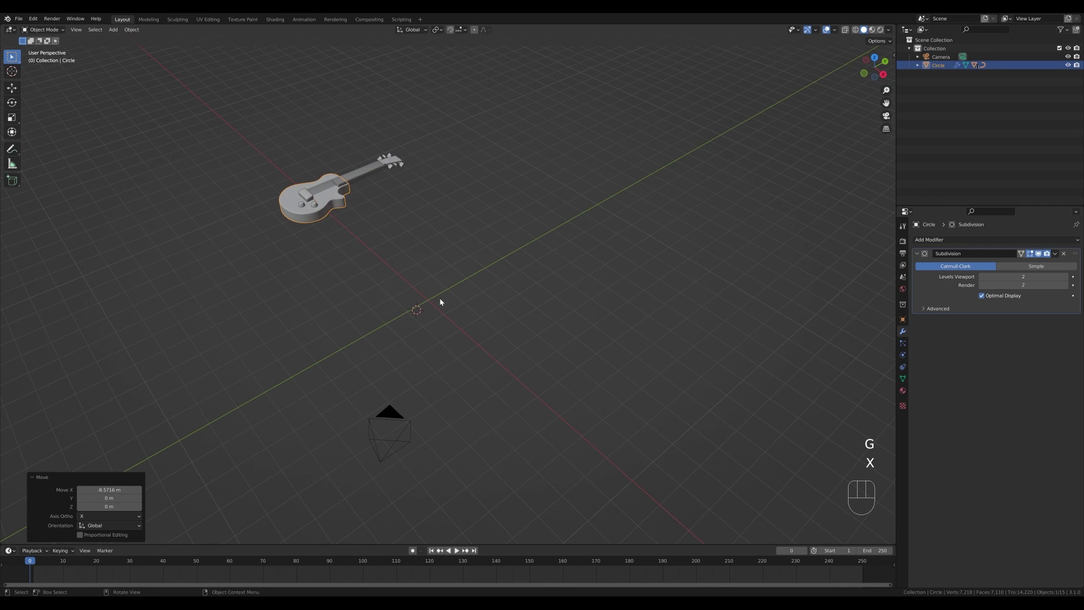
scroll(474, 274, up, 2)
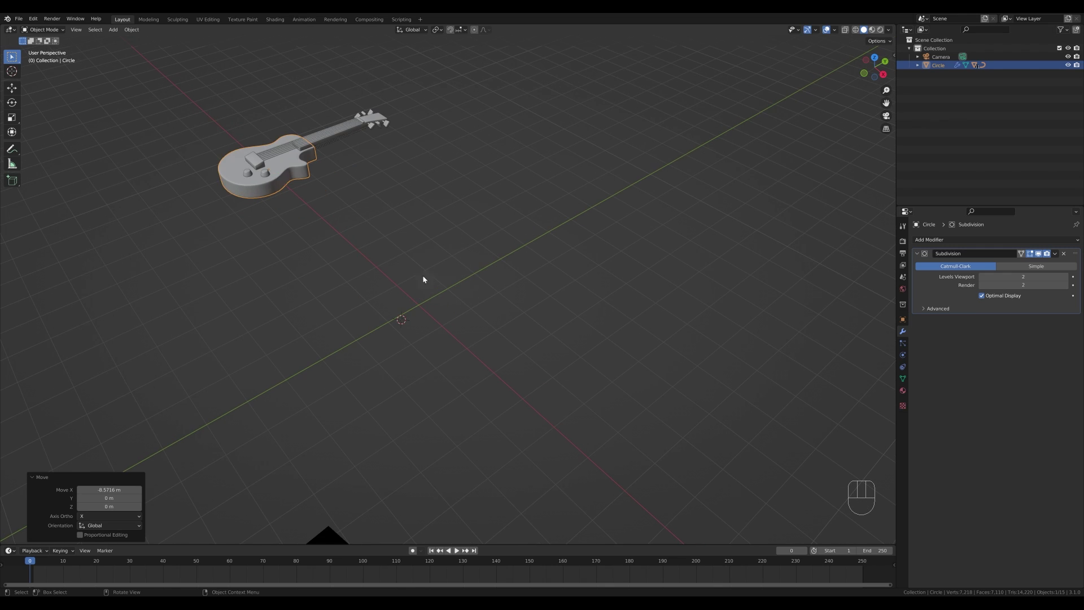
Snap the 3D cursor to the world origin.
key(shift)
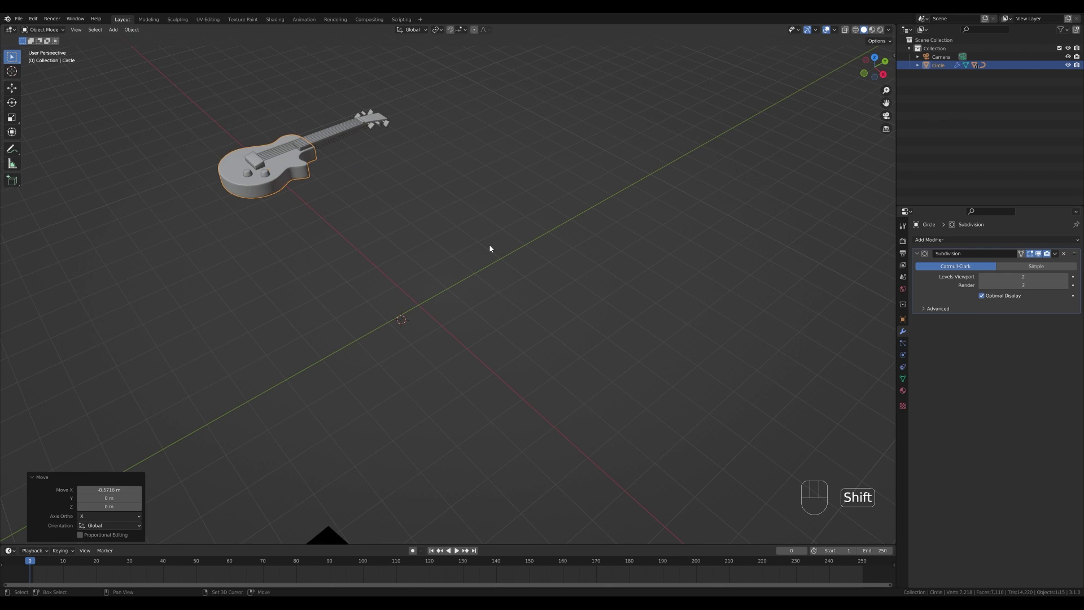
key(shift+s)
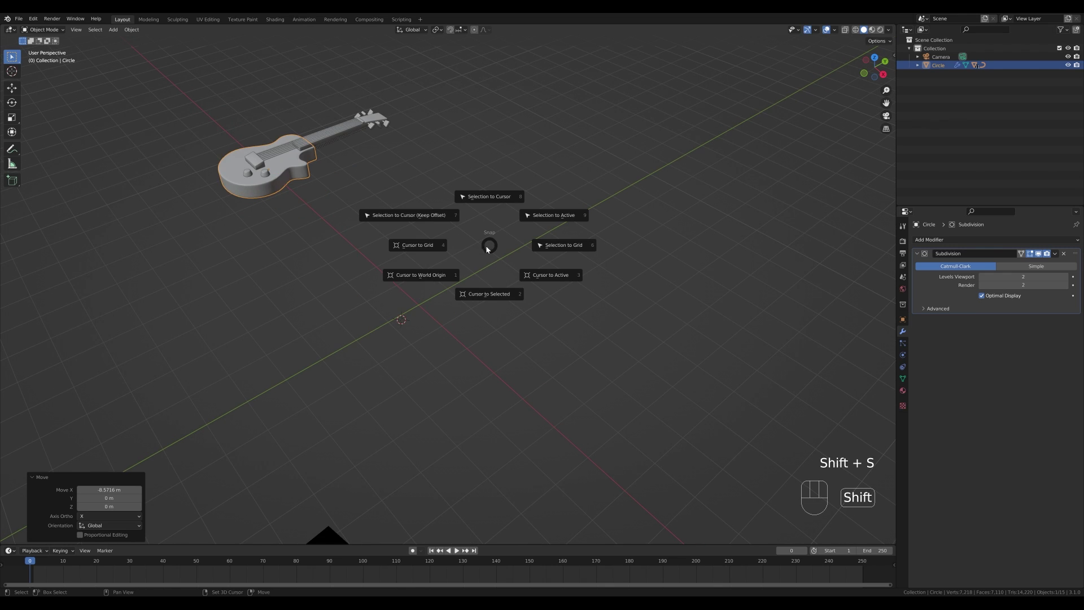
click(391, 297)
scroll(417, 338, up, 1)
shift+middle_drag(412, 334, 431, 328)
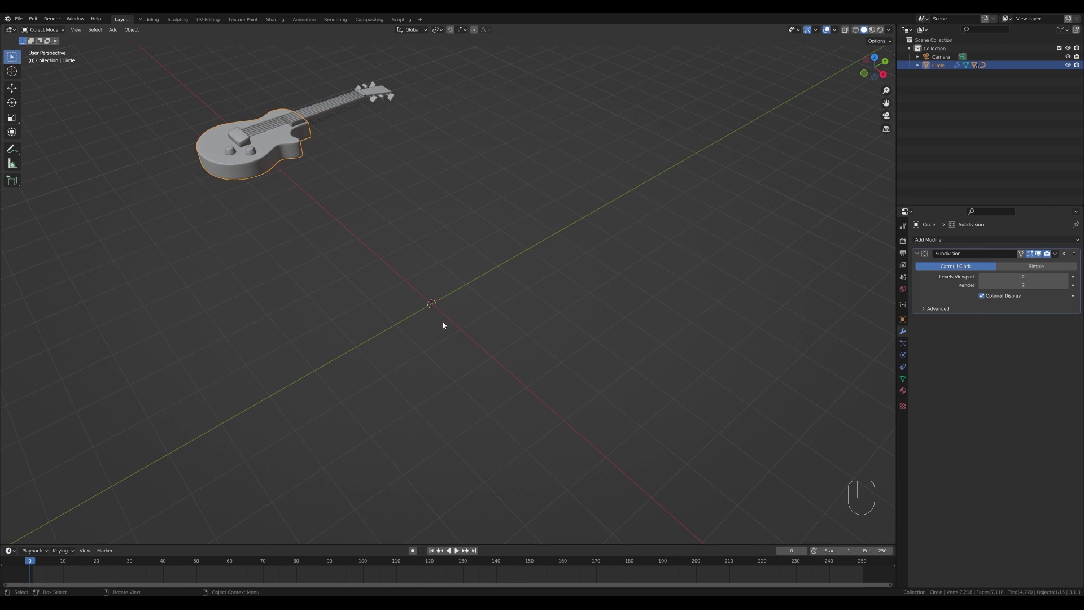
Add a 2 m cube mesh at the world origin.
key(shift+a)
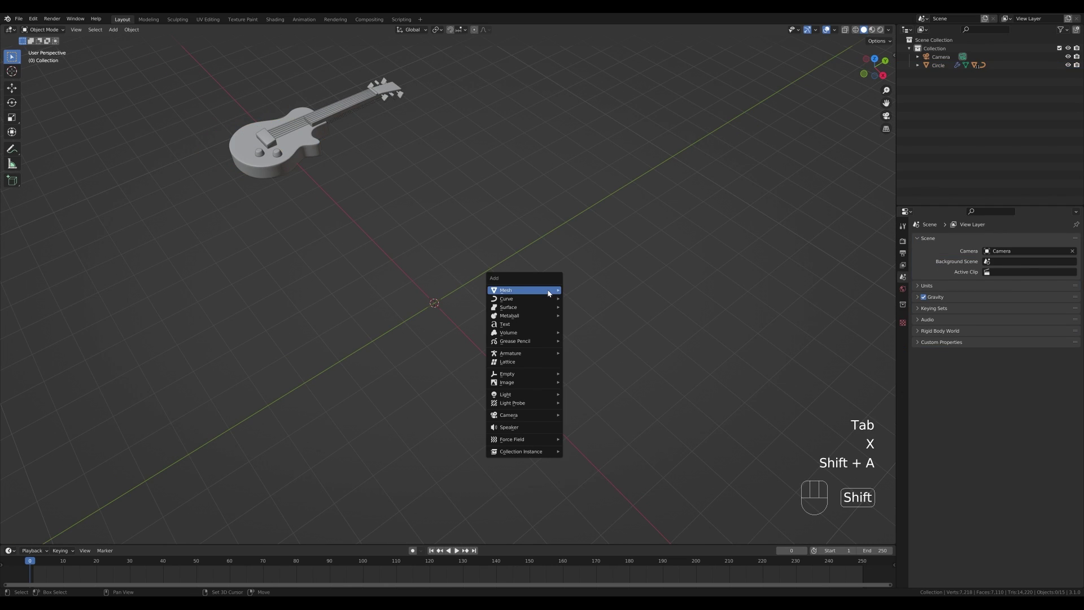
mouse_move(549, 292)
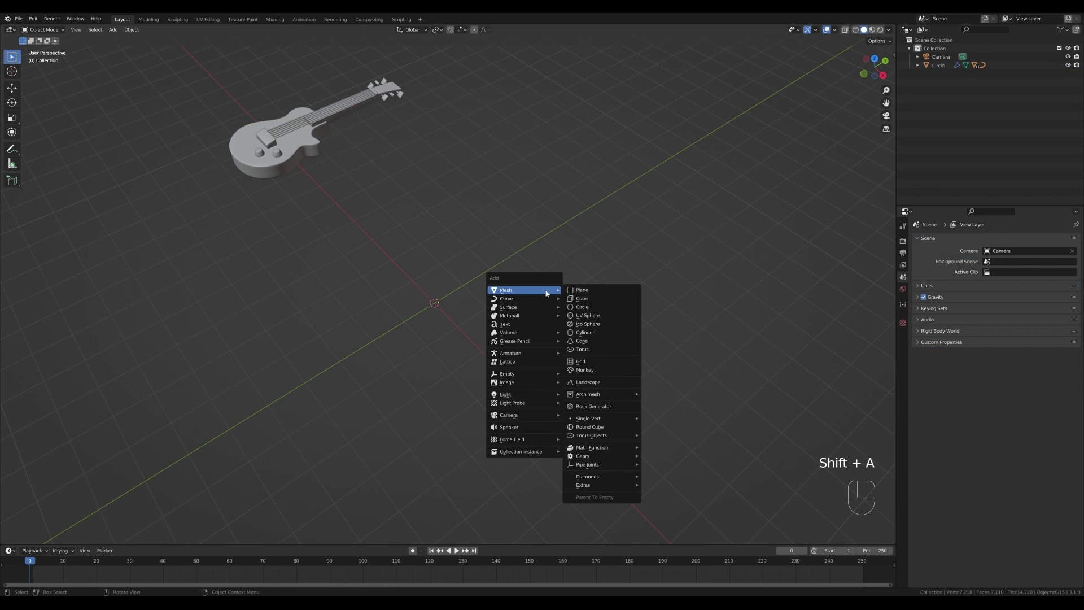
click(591, 300)
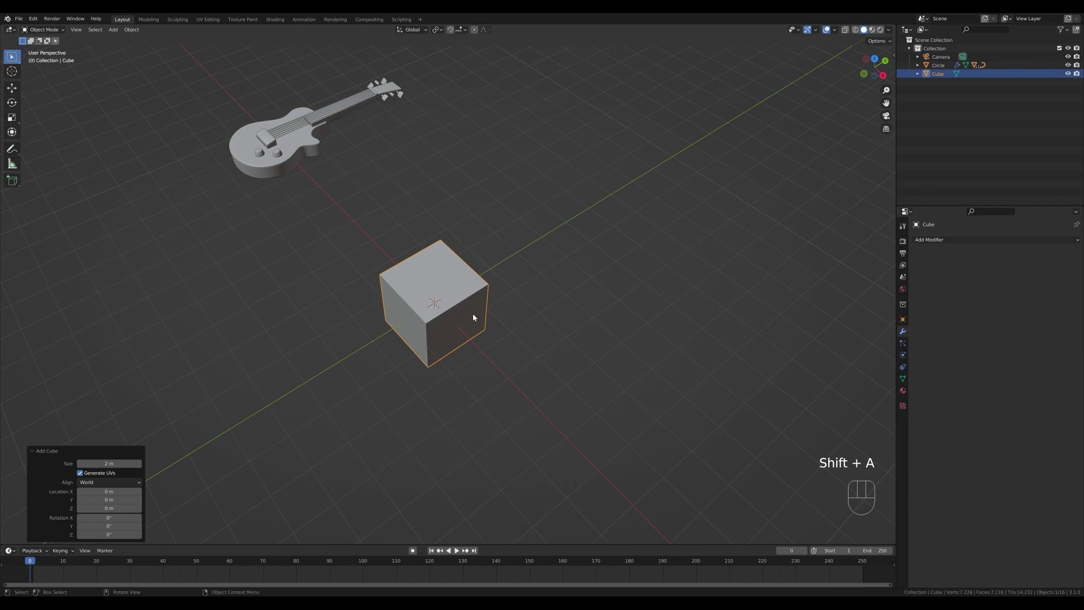
middle_drag(577, 317, 576, 294)
Move the cube's whole mesh up 1 m along Z in Edit Mode so it rests on the ground.
key(Tab)
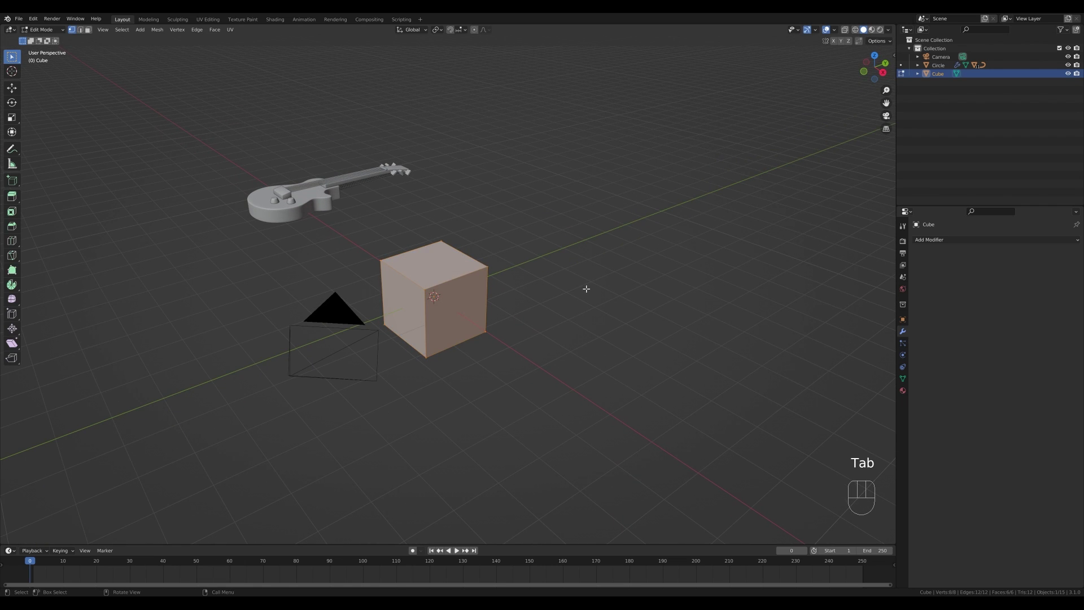
key(g)
key(z)
key(KP_1)
key(KP_Enter)
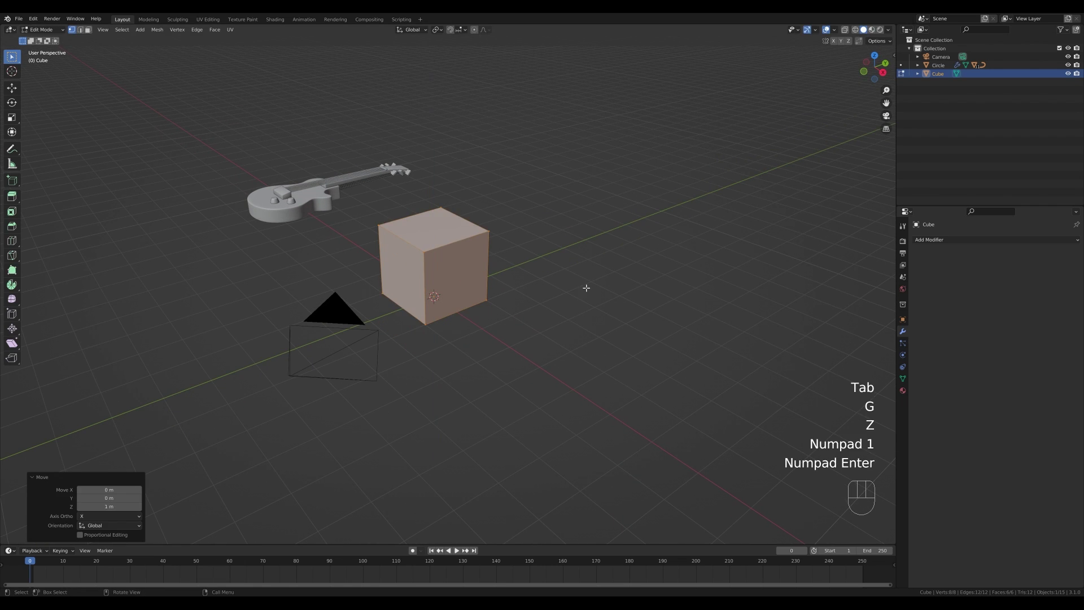
Subdivide all faces of the cube with one cut.
scroll(538, 260, up, 2)
key(3)
click(466, 254)
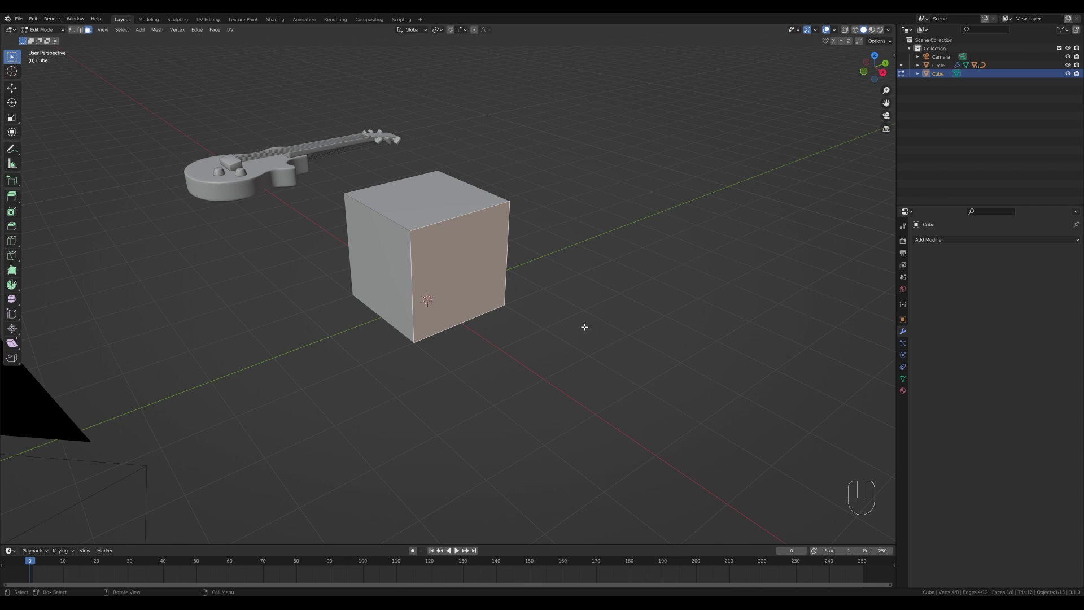
key(a)
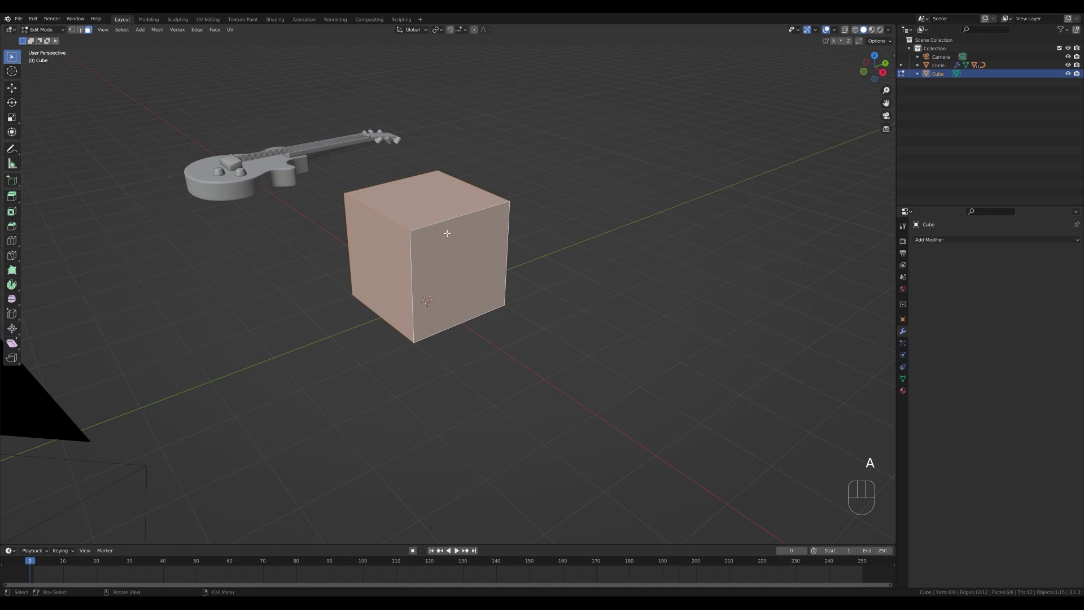
right_click(447, 232)
click(437, 246)
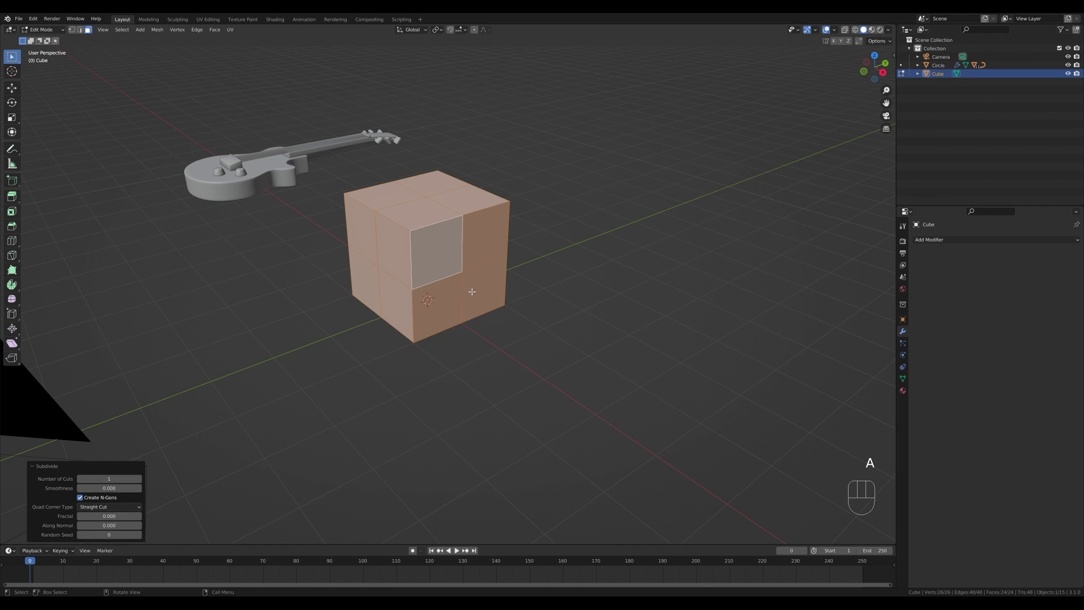
Inset the four faces on the cube's front side together by about 0.46 m.
click(437, 262)
ctrl+shift+click(485, 290)
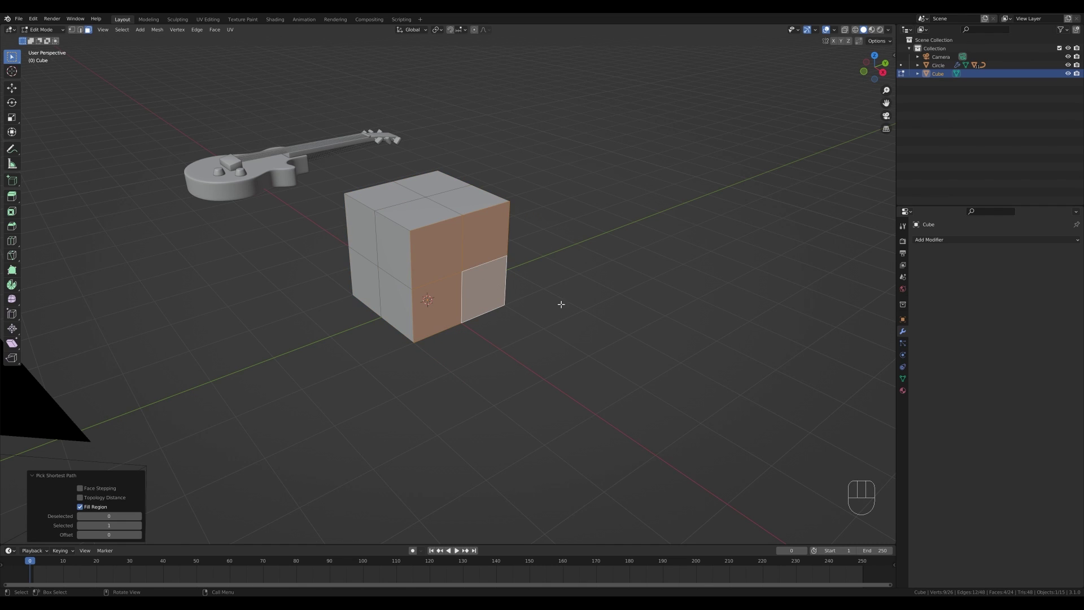
key(i)
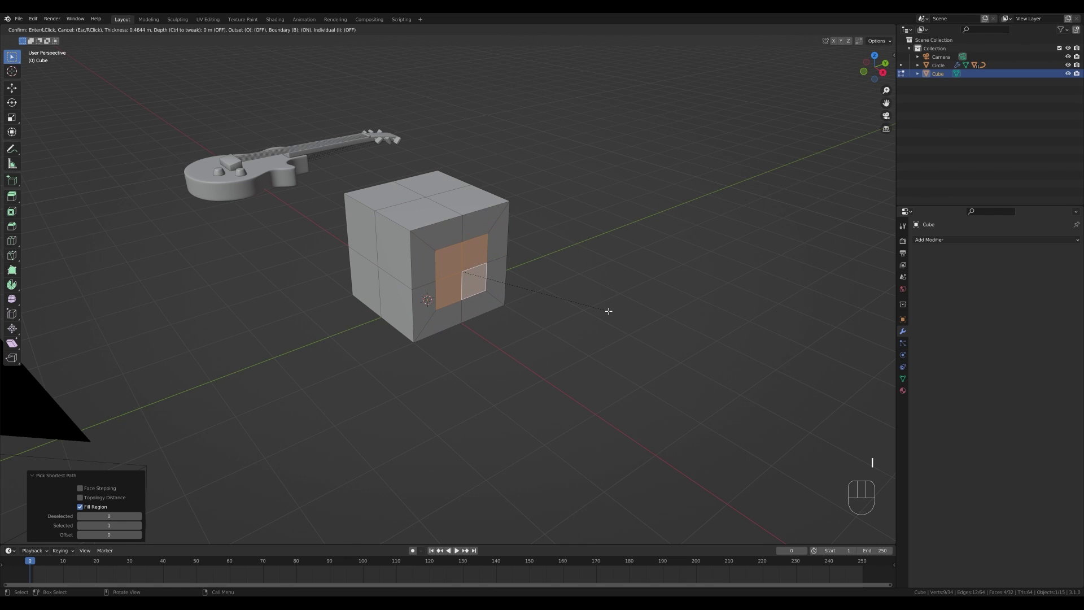
click(607, 310)
Reshape the inset faces into a circle with LoopTools.
right_click(529, 277)
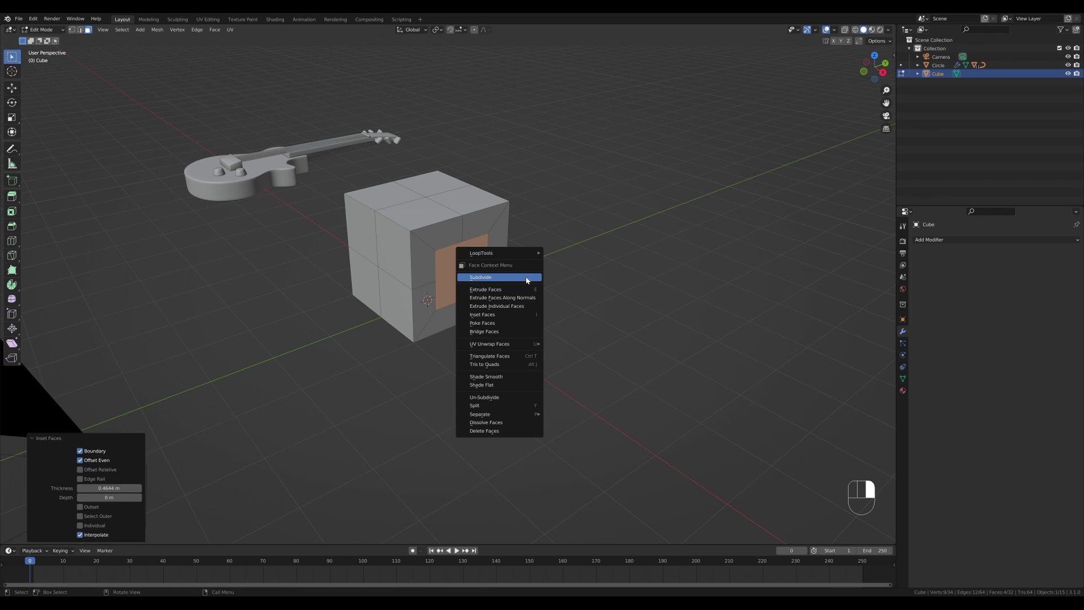
mouse_move(487, 252)
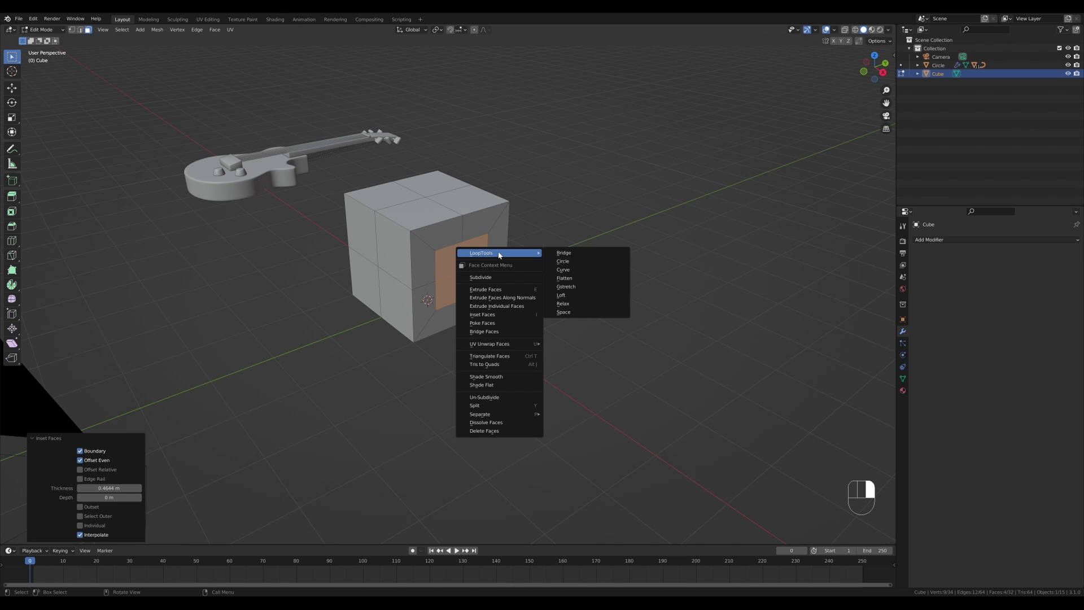
click(575, 262)
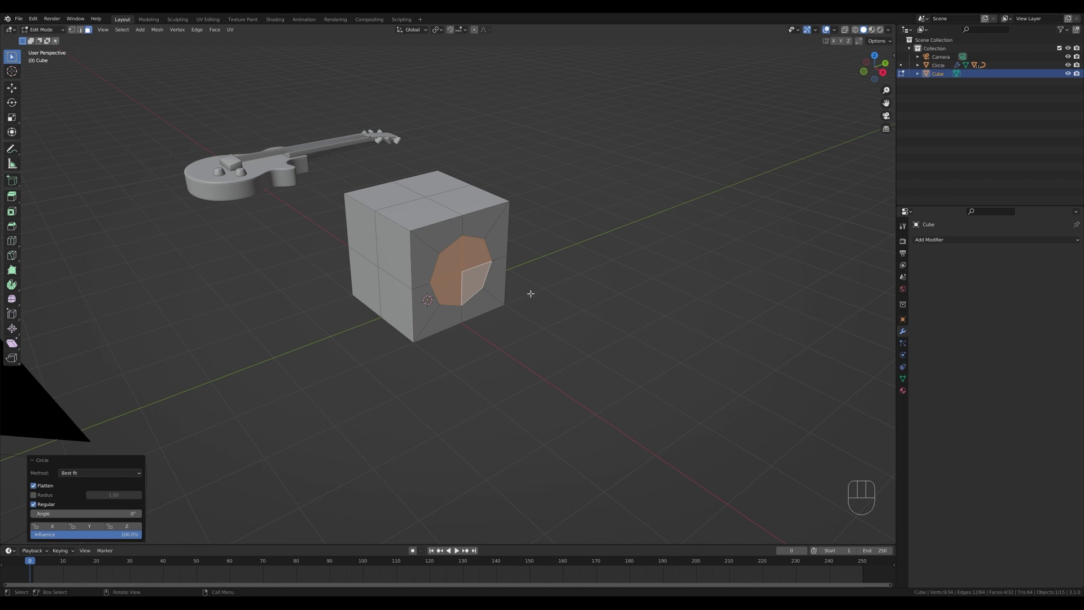
middle_drag(531, 293, 534, 262)
Scale the circular faces up slightly and extrude them into the cube to form a deep round recess.
middle_drag(374, 245, 522, 291)
key(s)
click(565, 270)
key(e)
click(532, 302)
key(Tab)
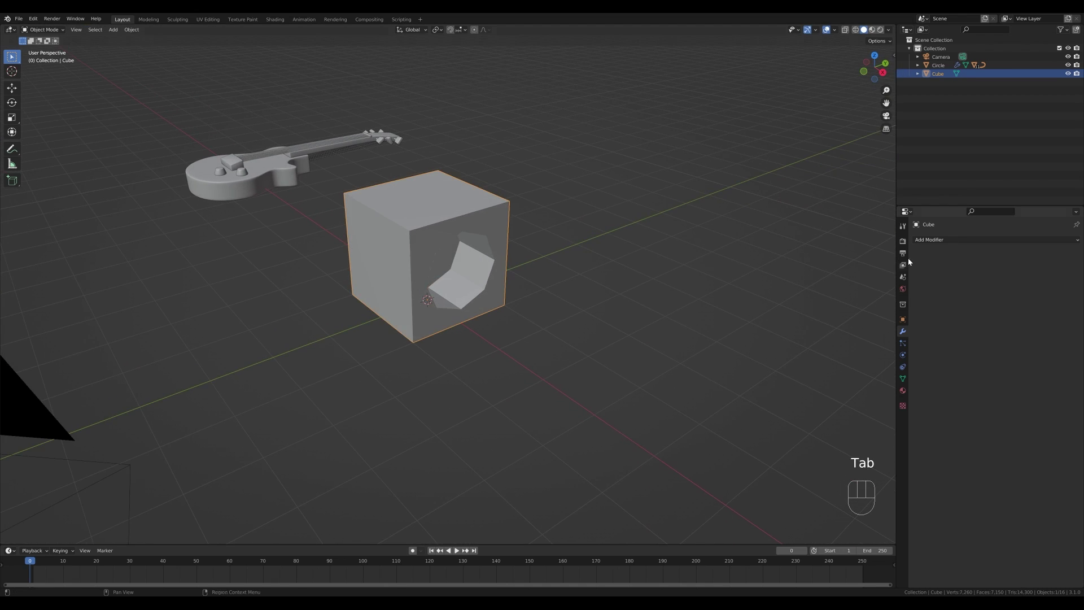
Add a Bevel modifier to the cube with a 50° angle limit, 0.053 m amount and 2 segments.
click(940, 240)
click(902, 272)
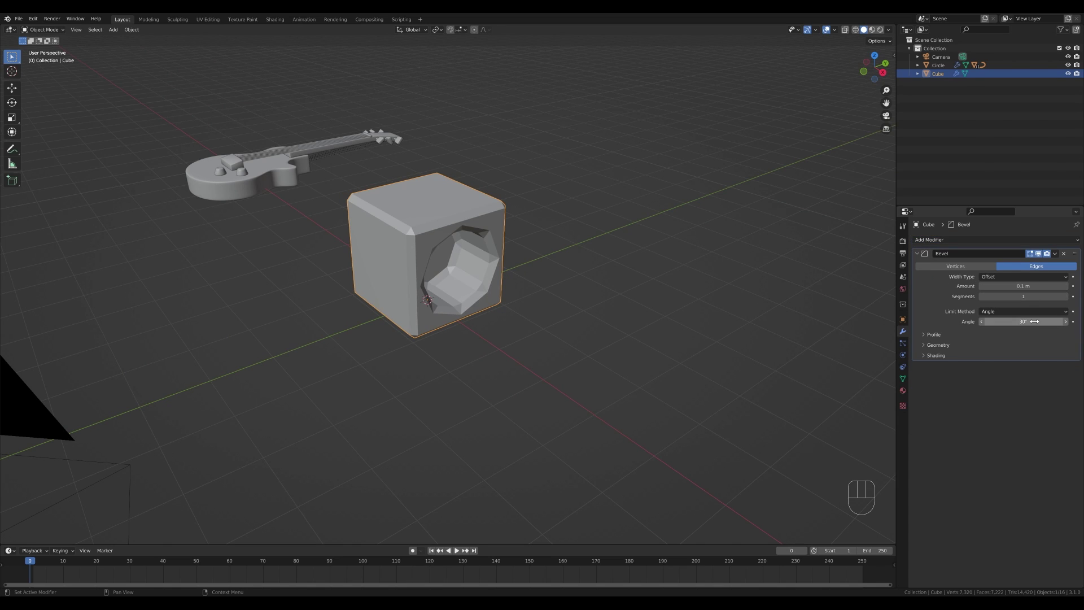
click(1062, 321)
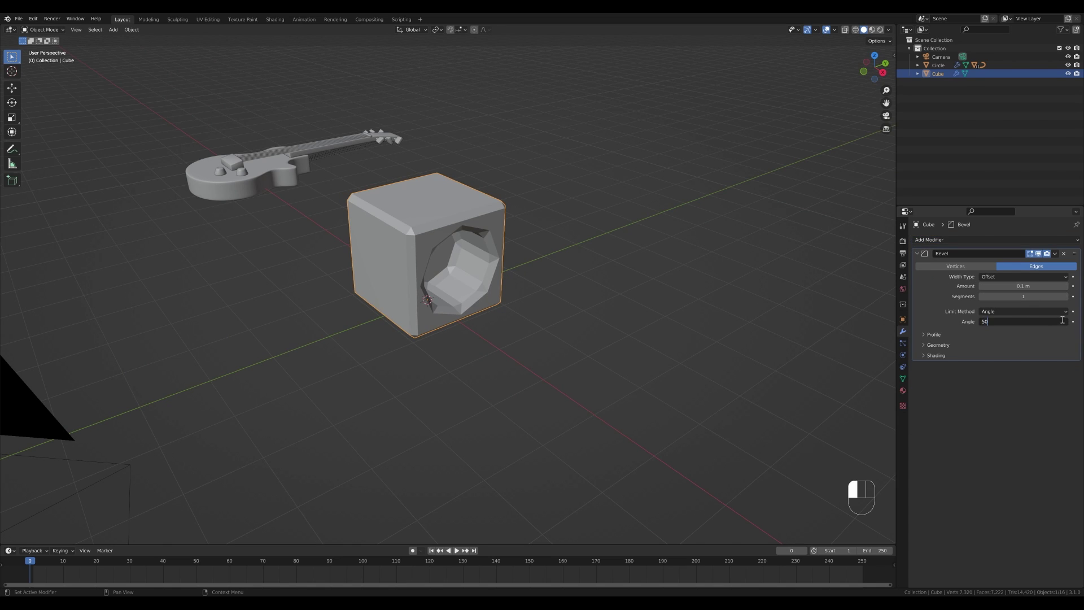
text(50)
key(Return)
middle_drag(589, 253, 662, 297)
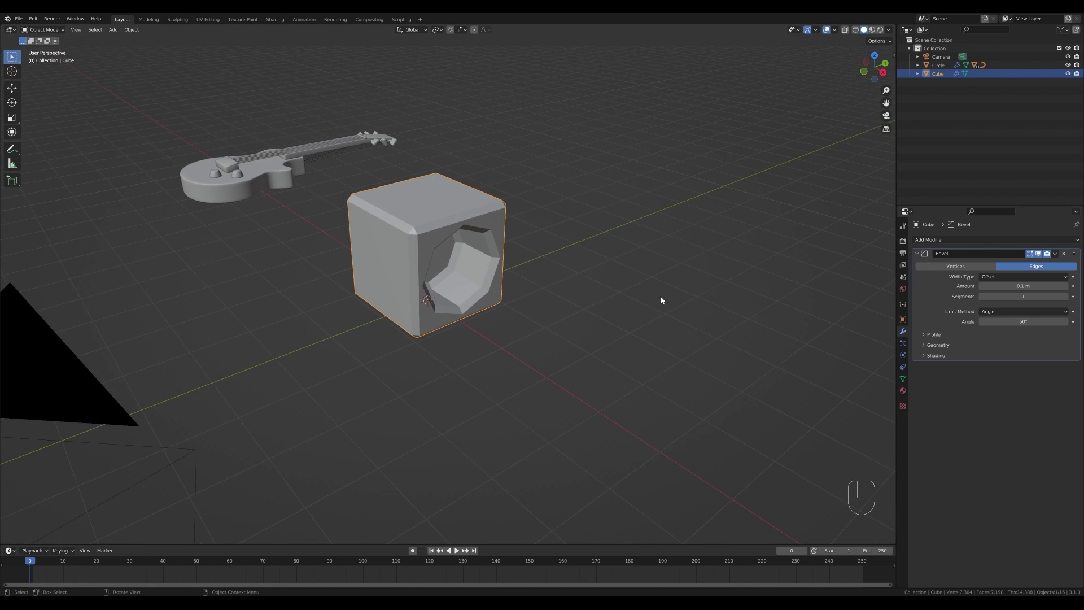
shift+drag(1031, 286, 994, 286)
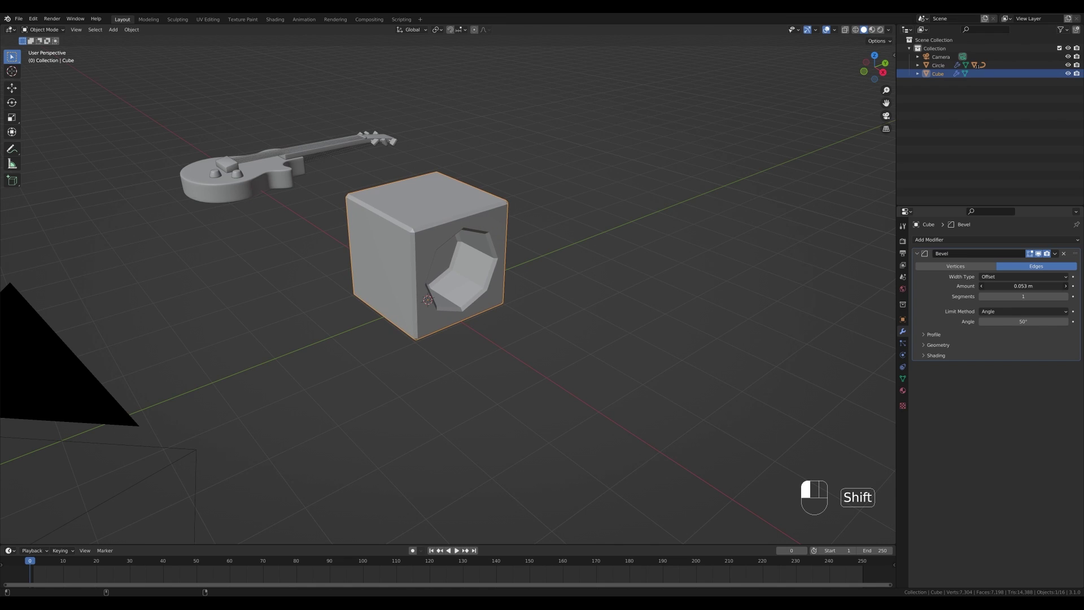
click(1065, 297)
Add a level 2 Subdivision modifier to the cube and shade it smooth.
key(ctrl+2)
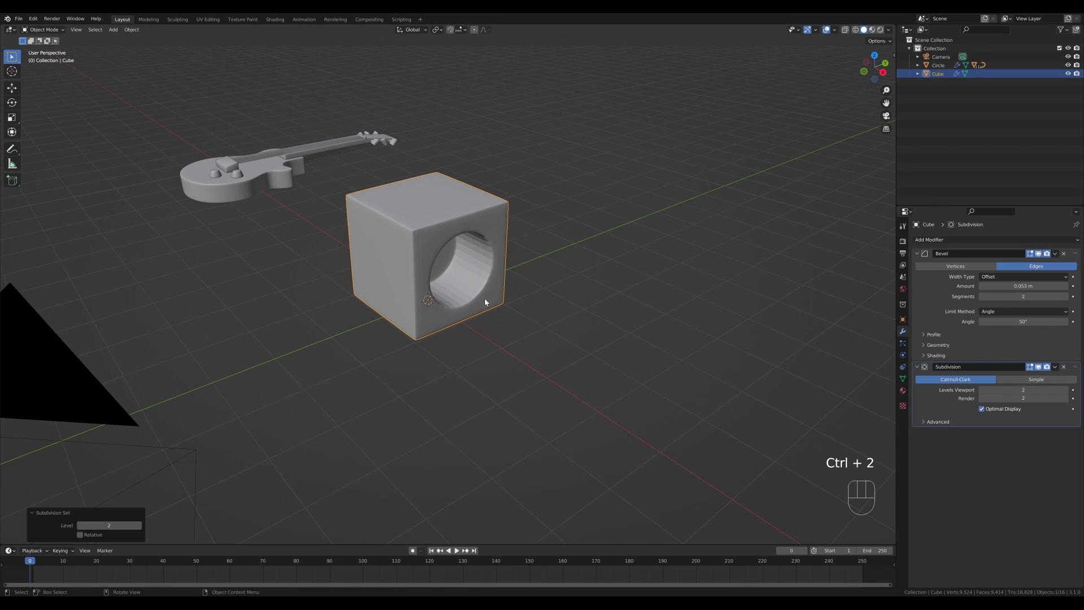
right_click(499, 291)
click(494, 290)
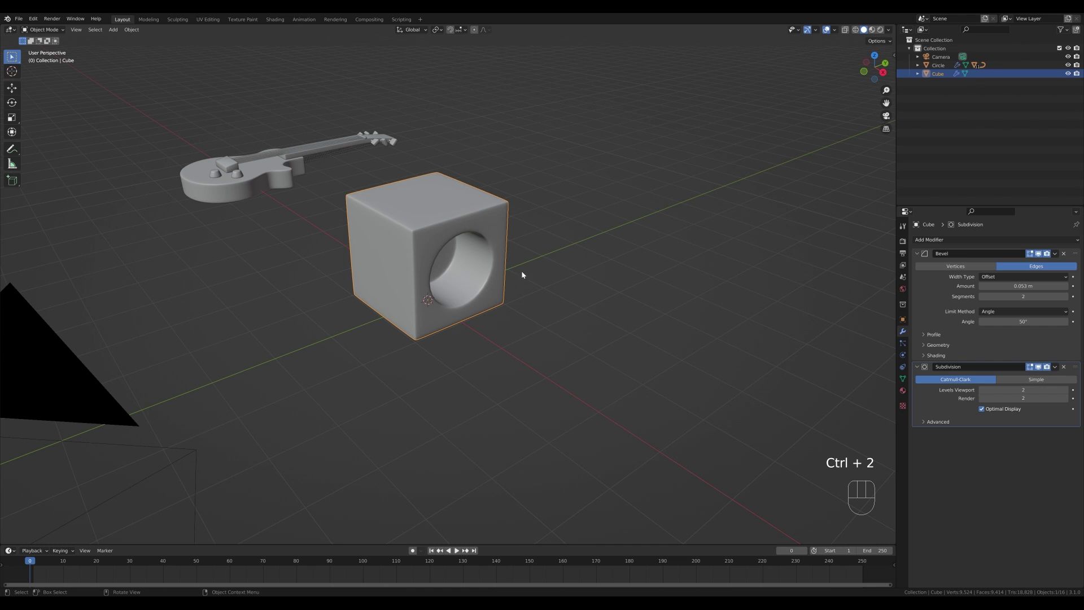
Duplicate the edge loop around the recess opening in place and separate the copy into its own object.
scroll(495, 266, up, 4)
shift+middle_drag(499, 265, 510, 263)
key(Tab)
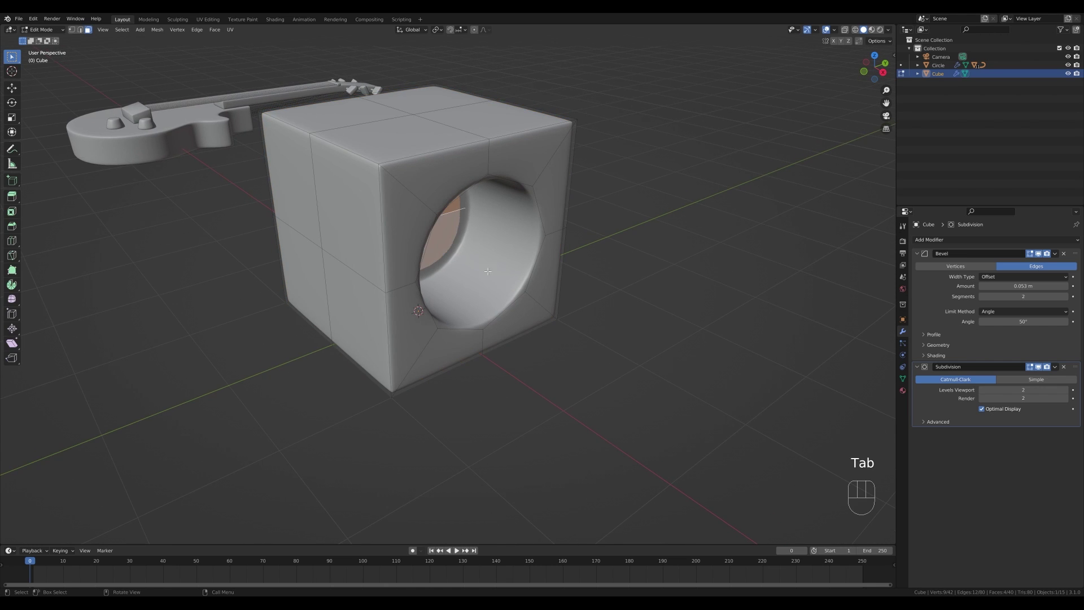
key(2)
alt+click(507, 179)
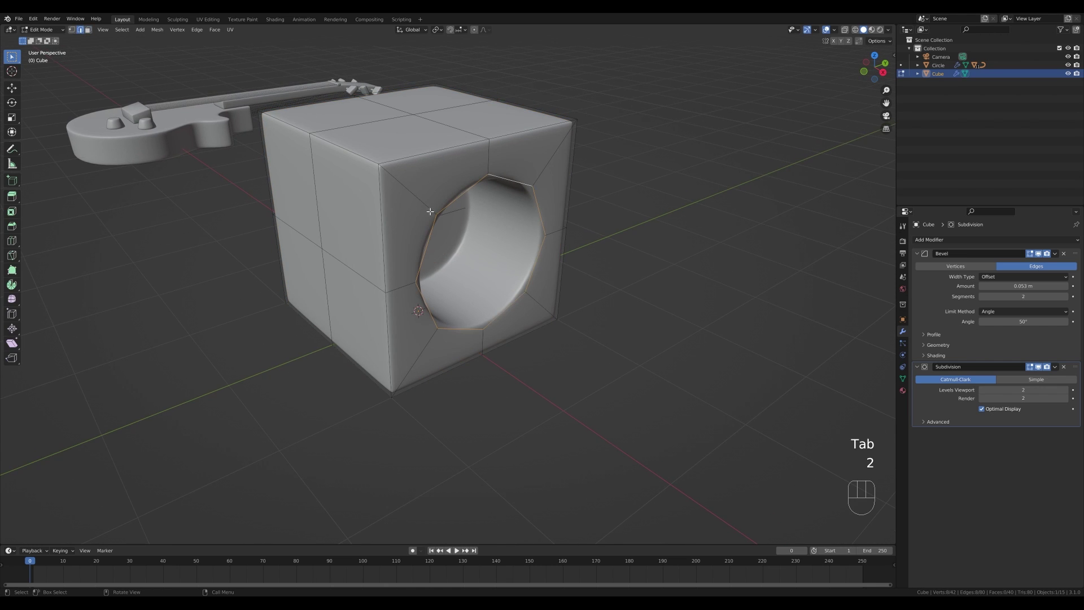
scroll(571, 267, down, 2)
key(shift+d)
right_click(687, 274)
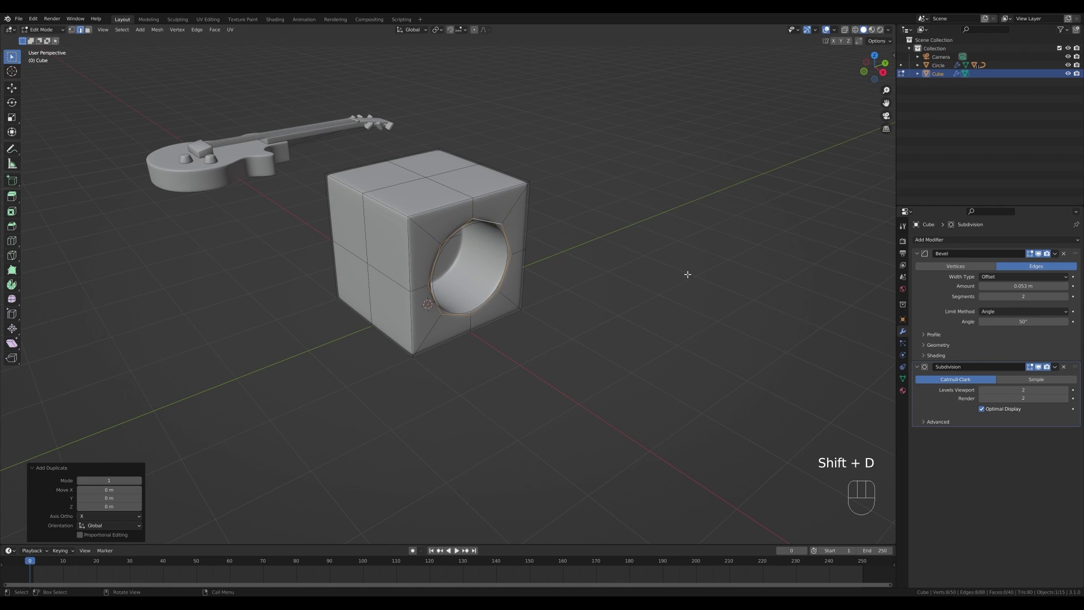
key(p)
click(690, 282)
key(Tab)
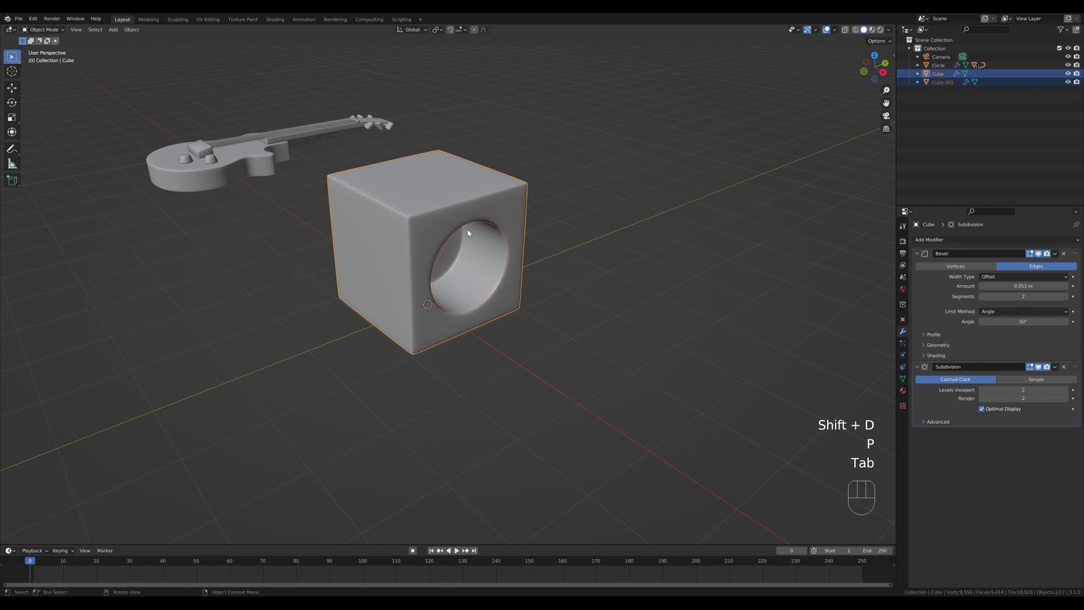
Remove the separated rim loop's Bevel modifier and extrude all its edges about 0.08 m outward along X.
click(462, 232)
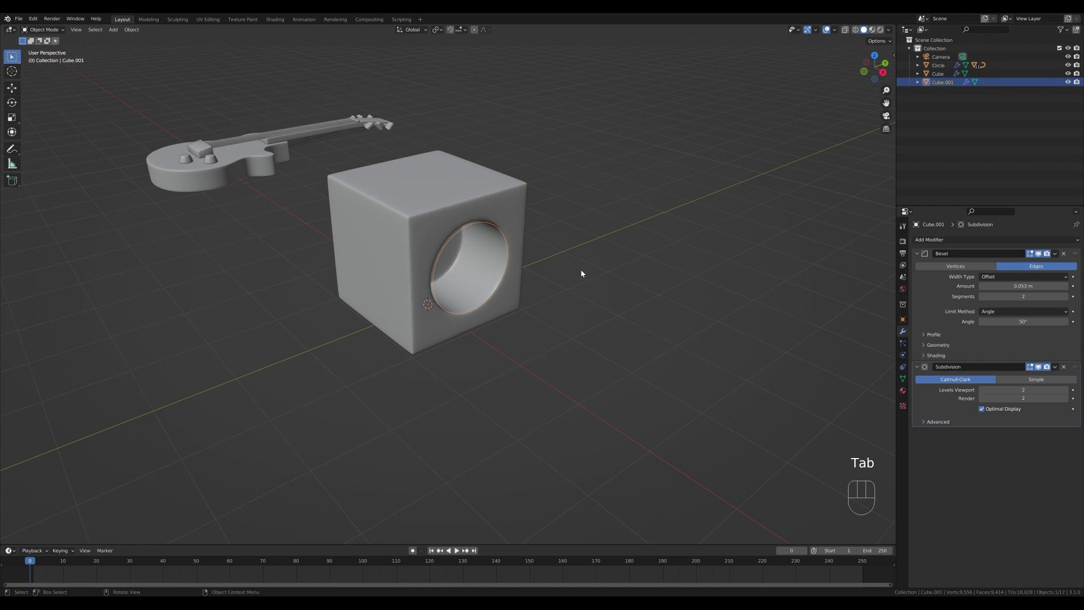
key(Tab)
key(a)
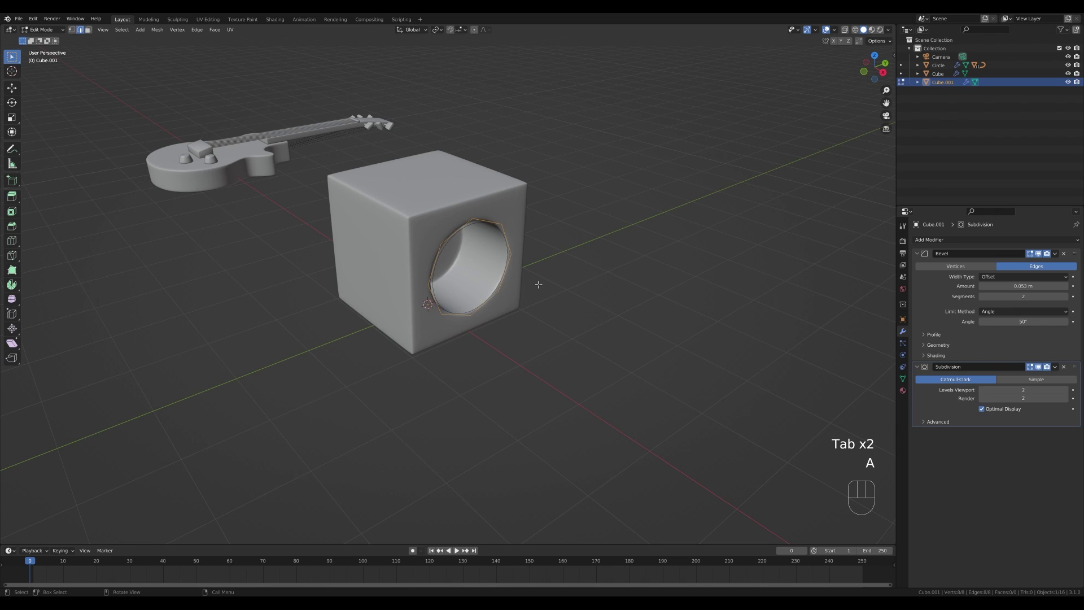
key(e)
key(x)
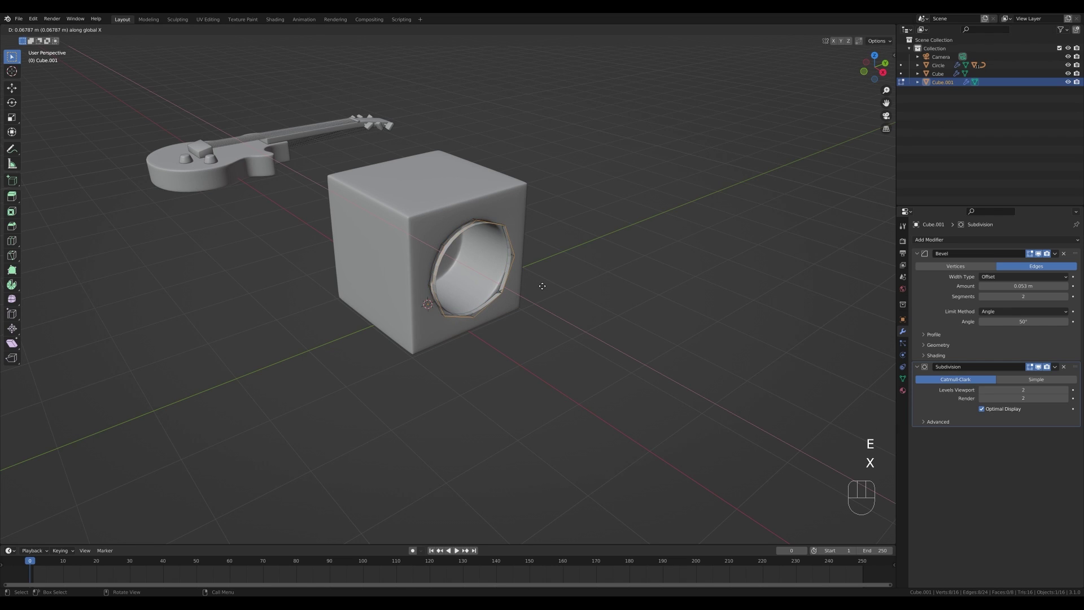
click(615, 305)
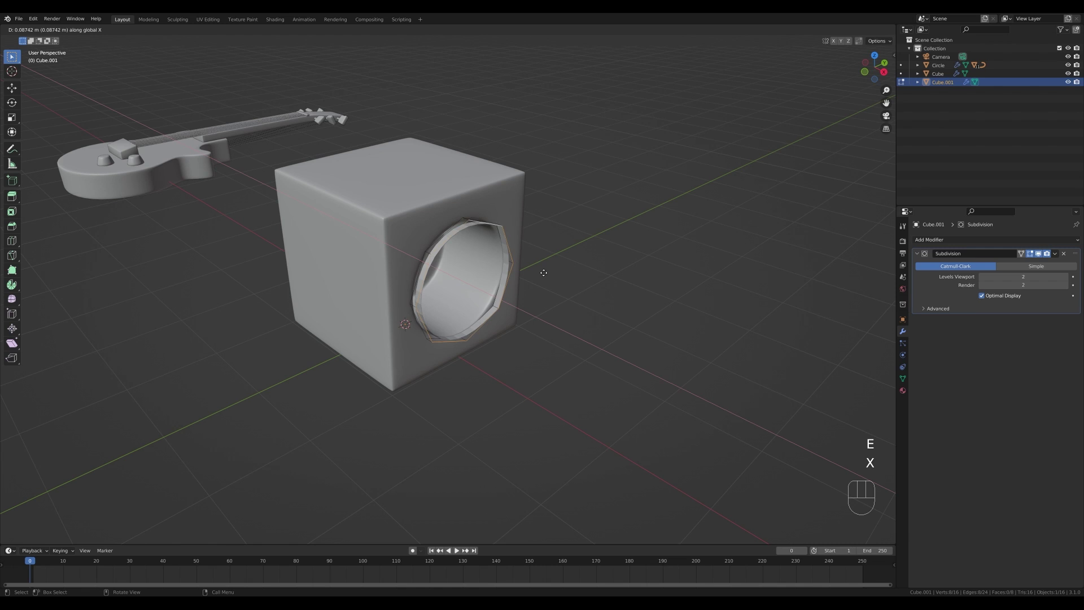
click(504, 241)
middle_drag(504, 241, 396, 218)
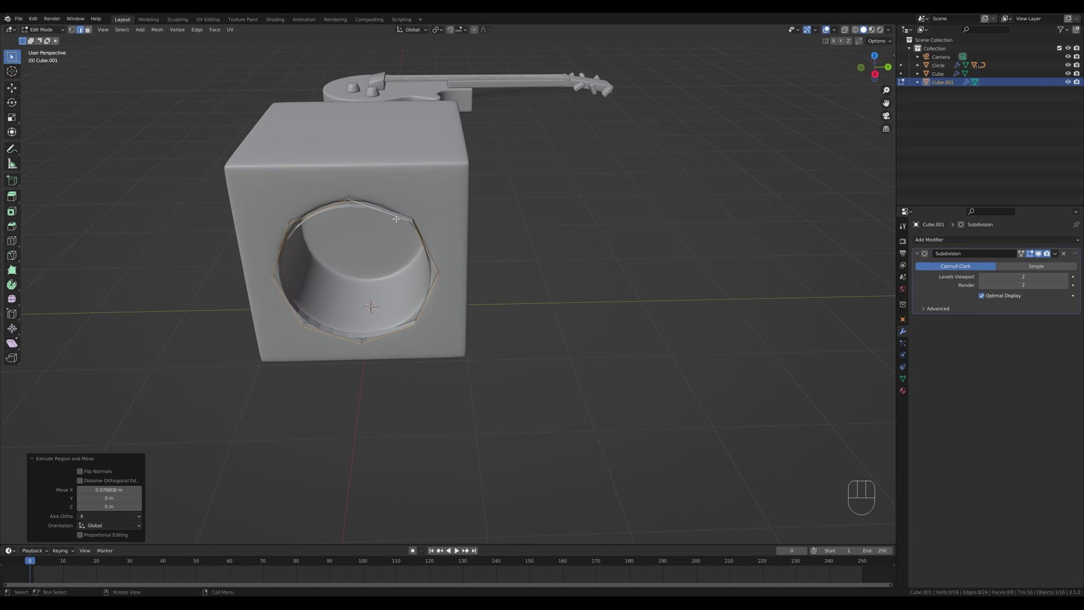
Recalculate the normals of the whole extruded rim mesh to face outside.
middle_drag(405, 338, 453, 313)
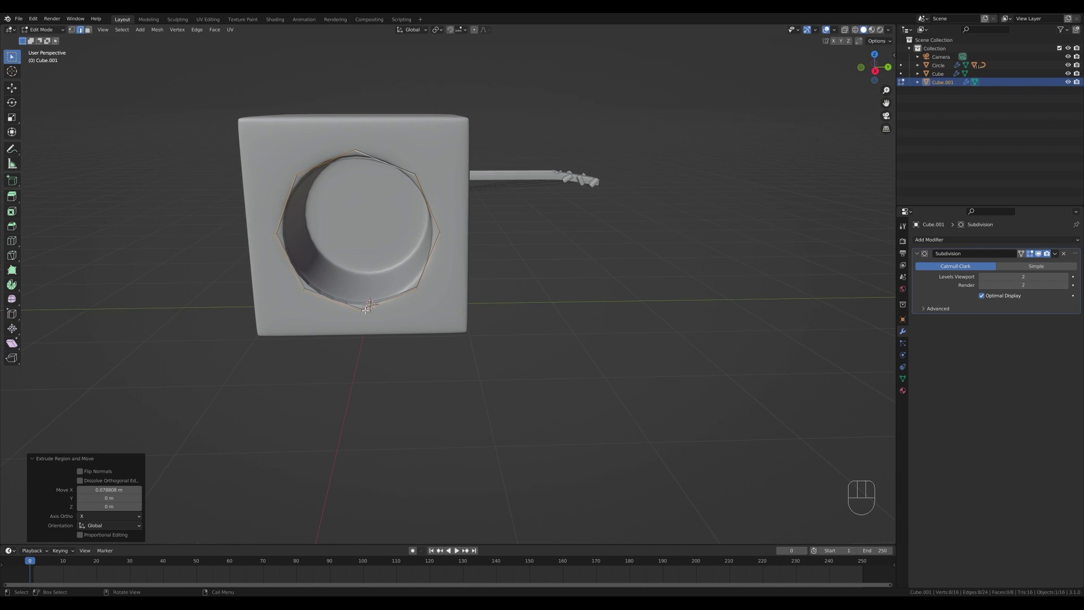
middle_drag(667, 299, 553, 259)
key(a)
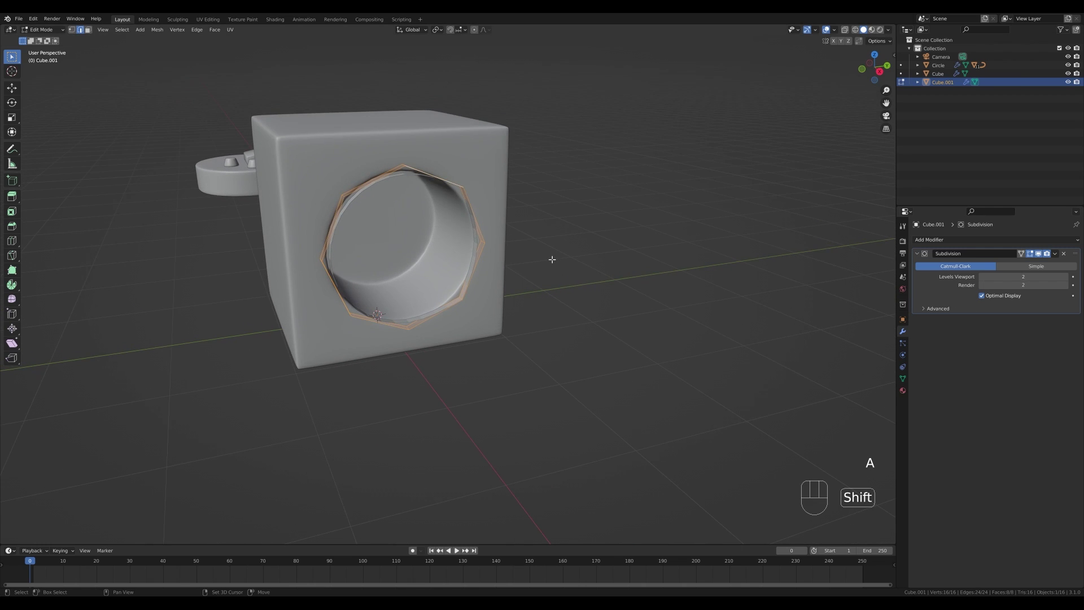
key(shift+n)
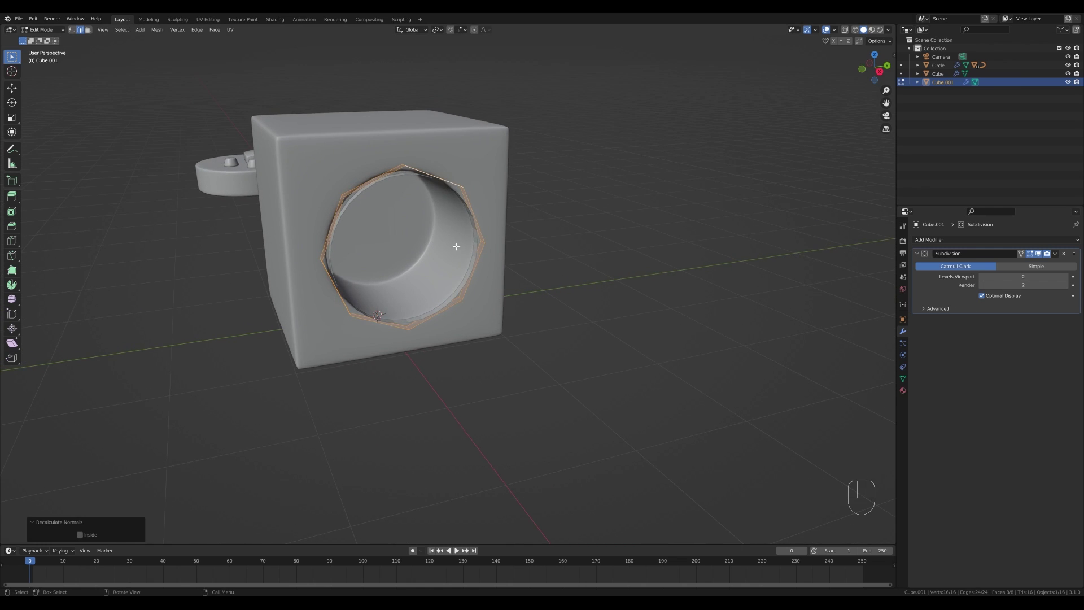
key(Tab)
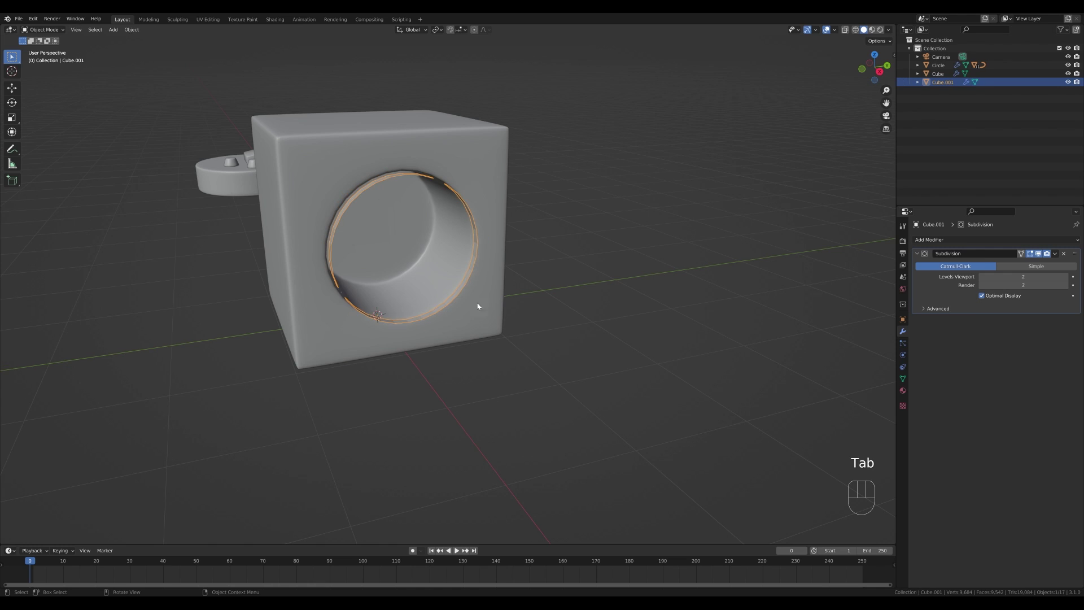
Recalculate the normals of the entire box mesh to face outside.
click(488, 145)
key(Tab)
key(a)
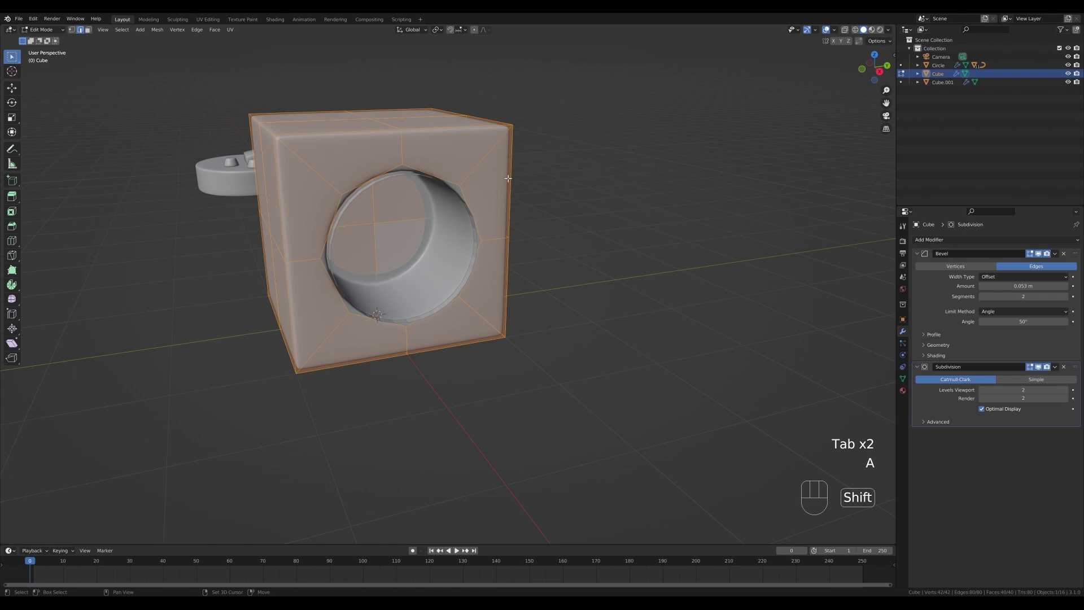
key(shift+n)
key(Tab)
Fill the rim's open edge loop with a face and inset that face by about 0.06 m.
click(462, 204)
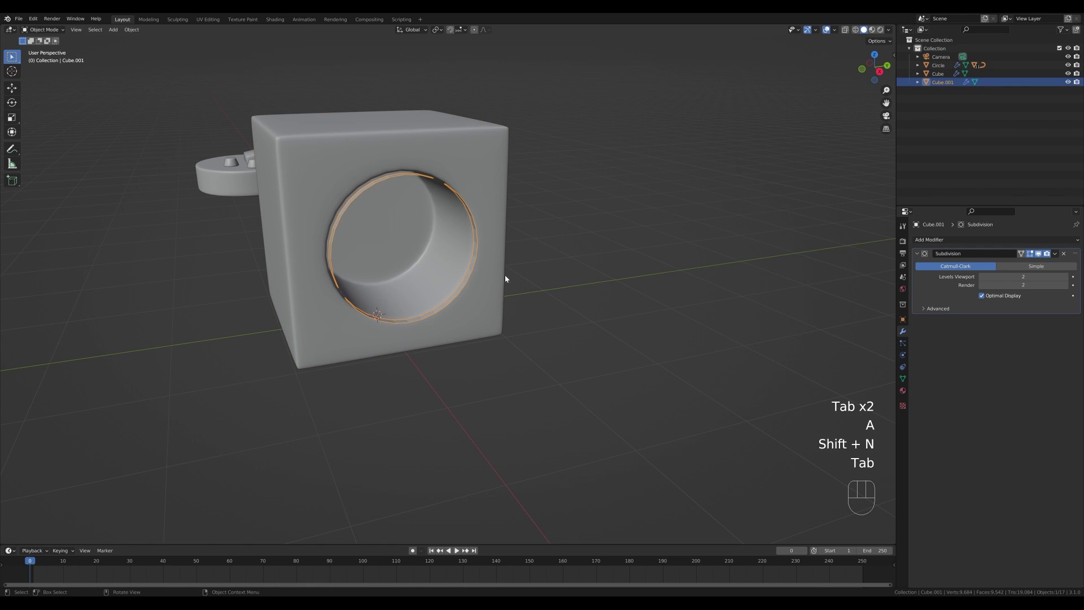
key(Tab)
mouse_move(505, 275)
middle_down()
mouse_move(542, 269)
mouse_move(514, 281)
middle_up()
key(2)
alt+click(435, 203)
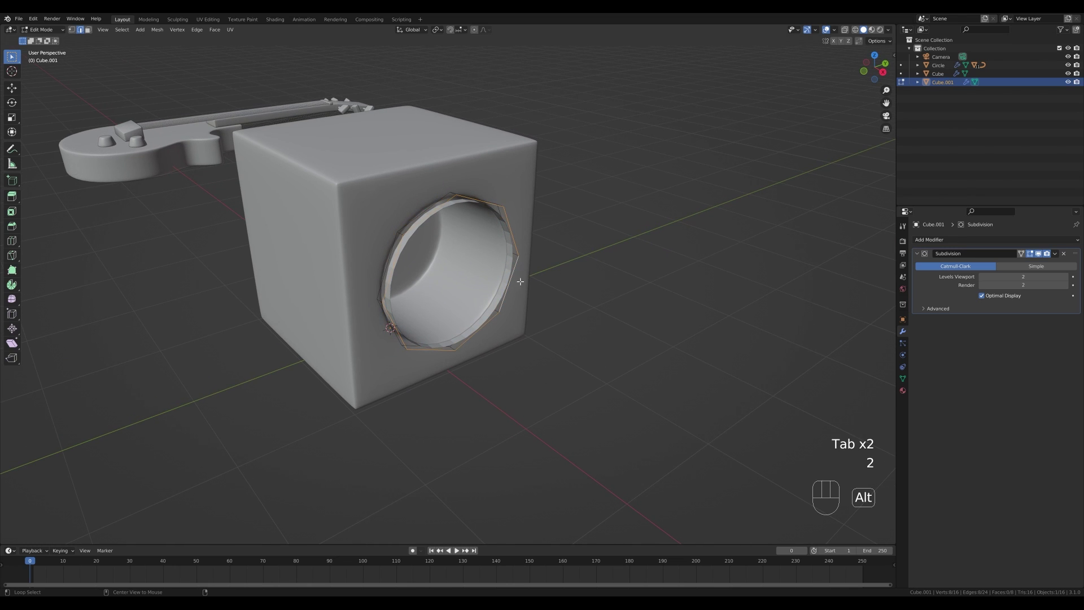
middle_drag(369, 269, 610, 305)
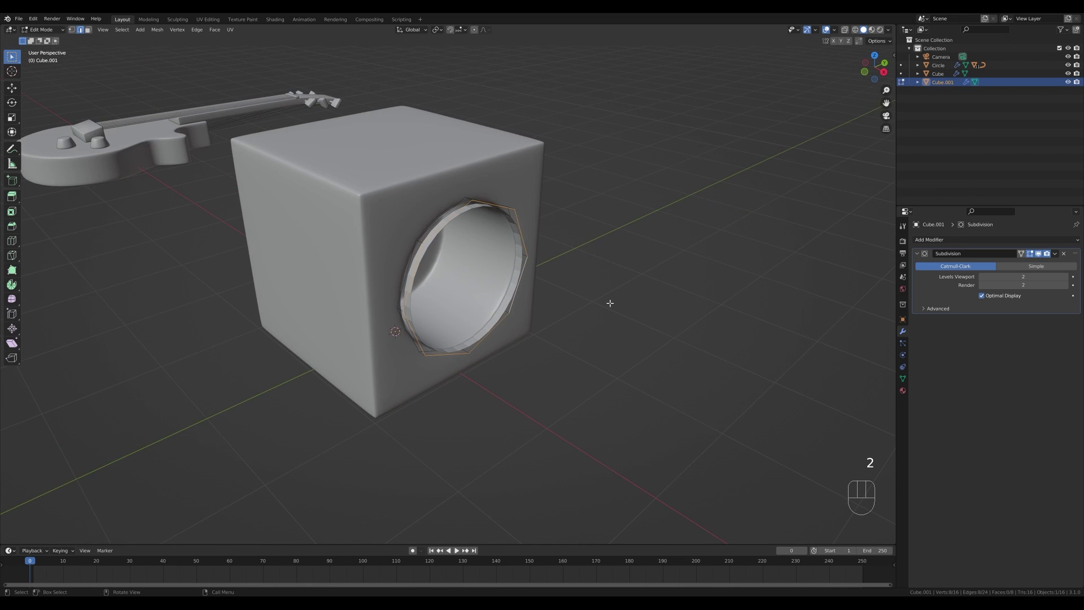
key(f)
key(i)
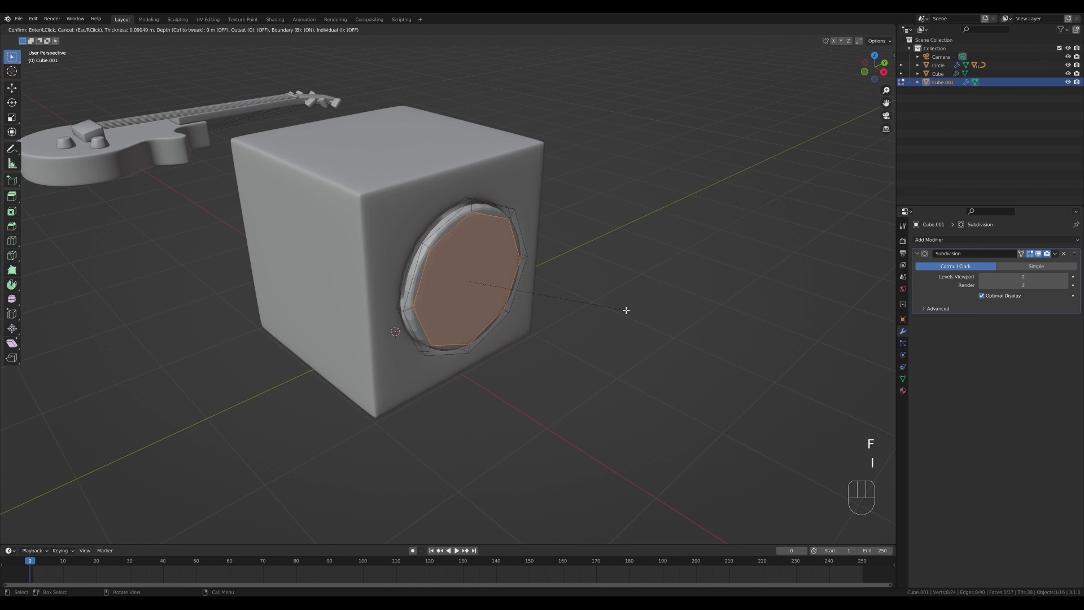
click(632, 320)
Extrude the inset face about 0.06 m along its normal and inset it again by about 0.34 m.
key(e)
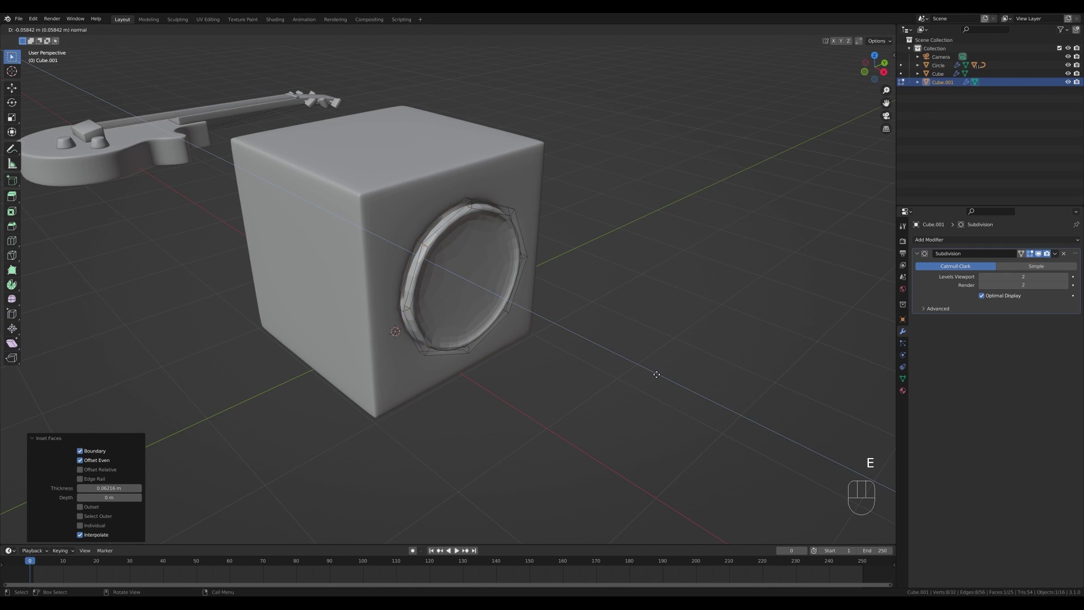
click(659, 376)
key(i)
click(685, 381)
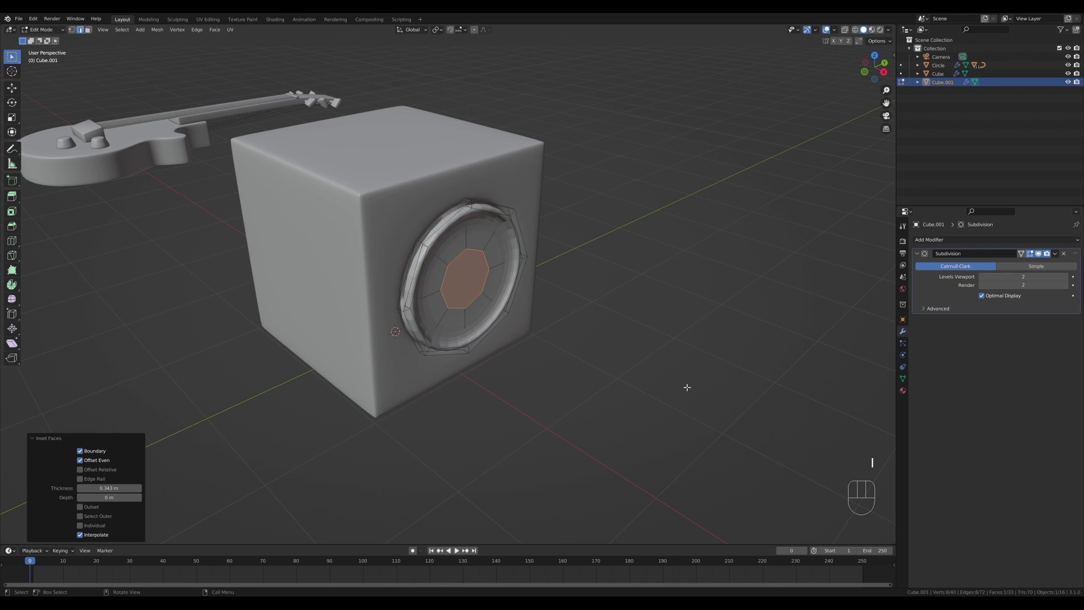
Move the small centre face about 0.36 m into the box along X and inset it by about 0.01 m.
key(g)
key(x)
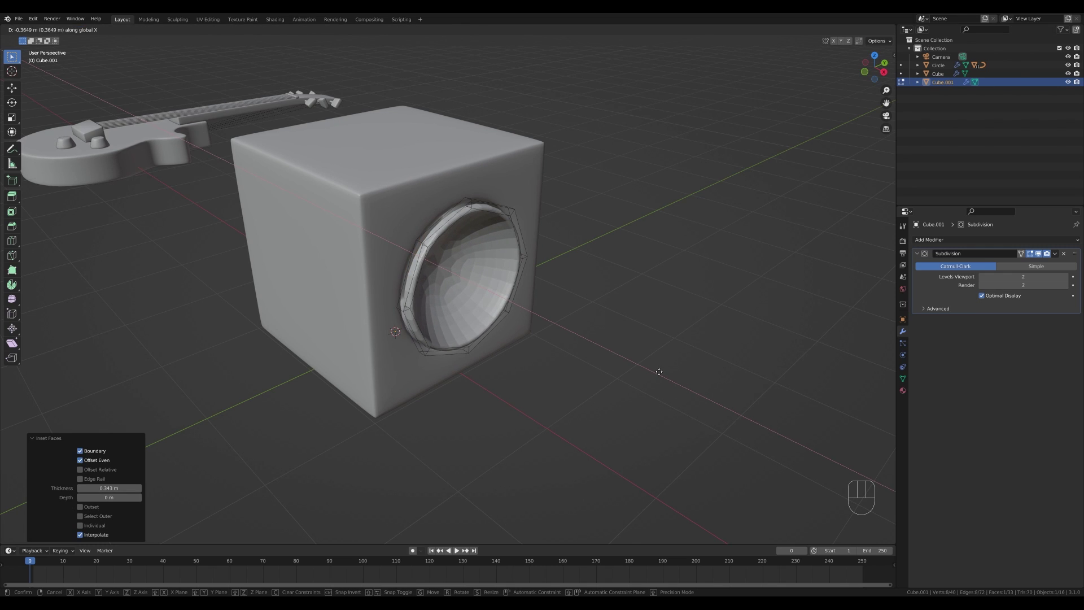
click(659, 372)
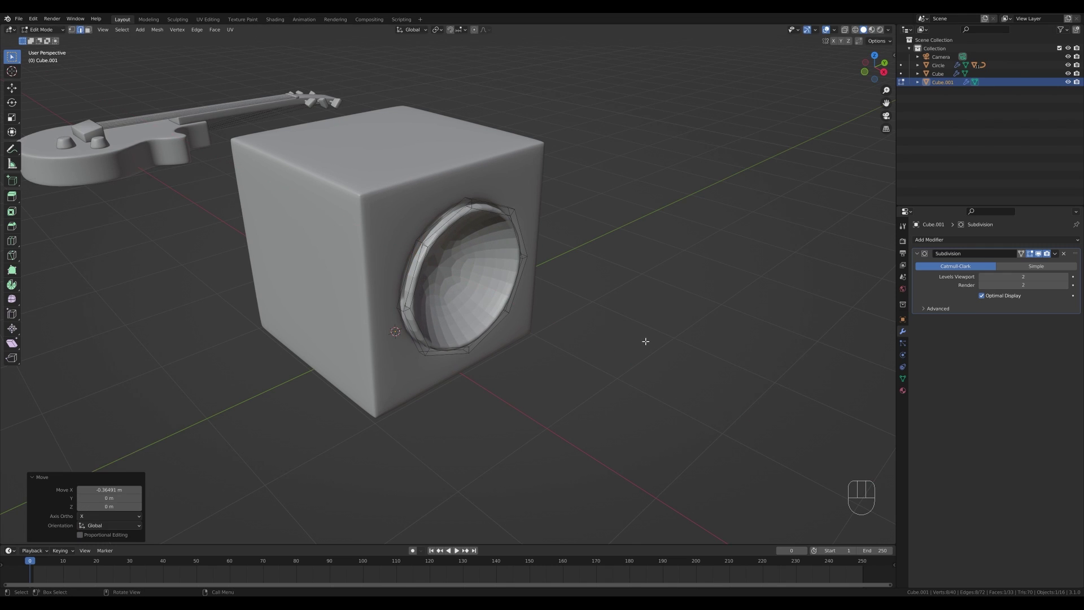
key(i)
click(668, 361)
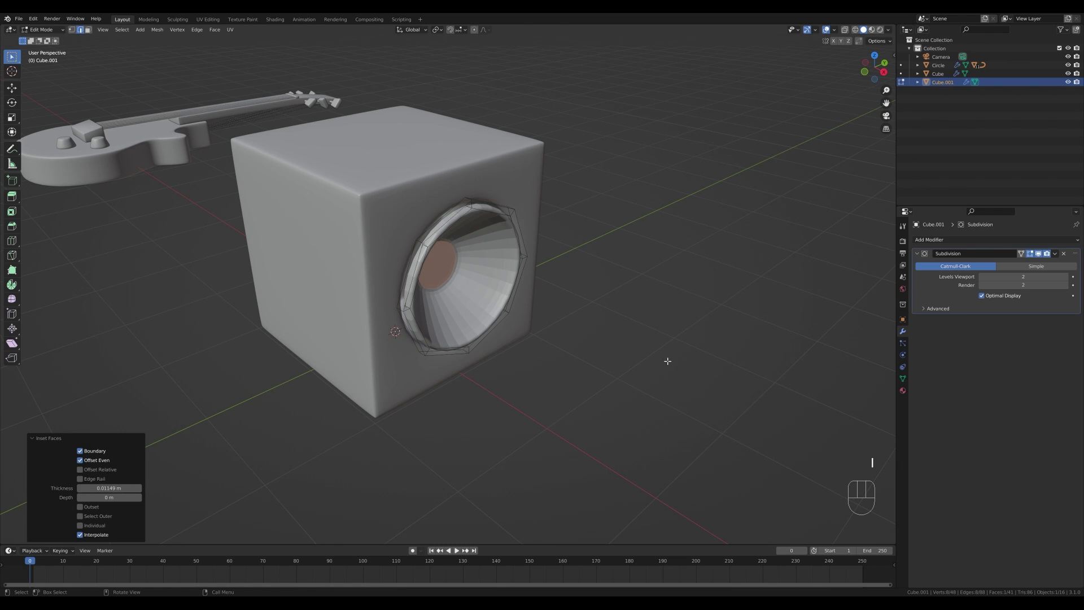
Extrude the centre face about 0.2 m outward and scale it down to form the speaker's rounded dust cap.
key(e)
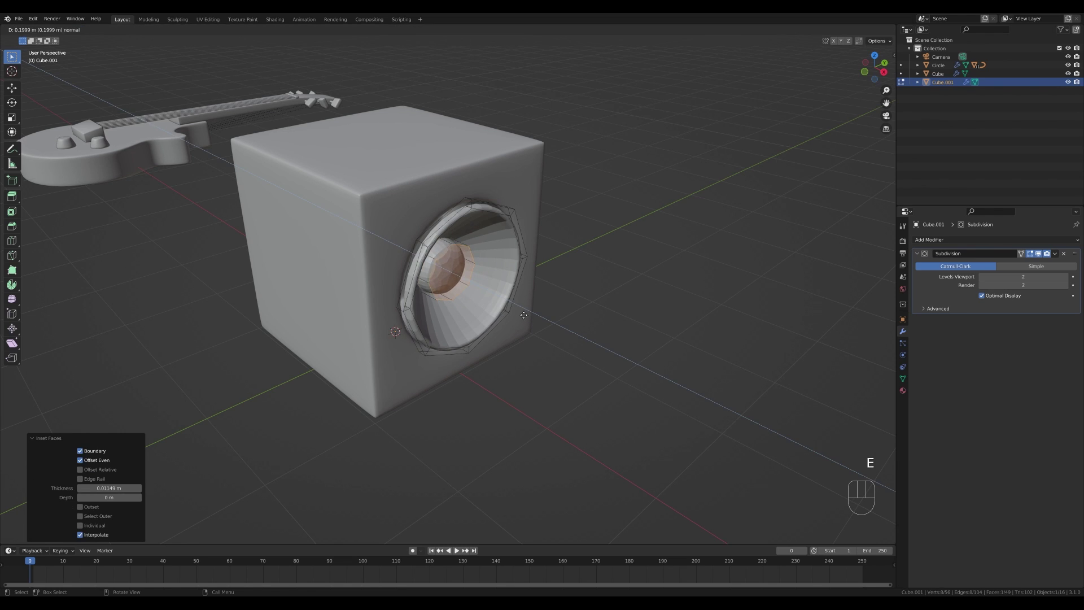
click(523, 314)
key(s)
click(607, 340)
key(Tab)
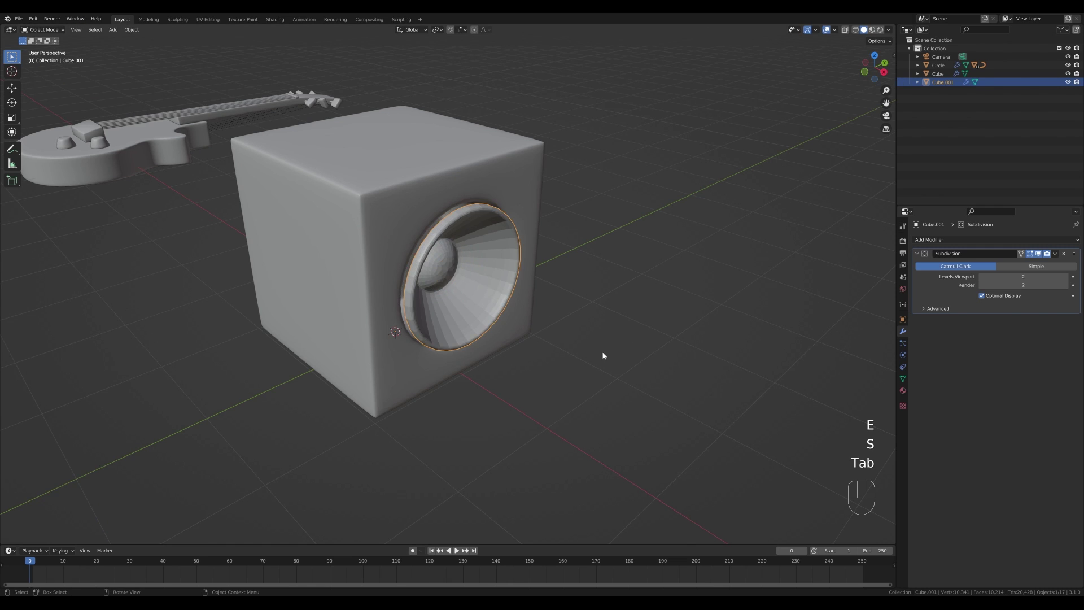
Shade the speaker cone object smooth.
middle_drag(602, 351, 582, 339)
right_click(438, 259)
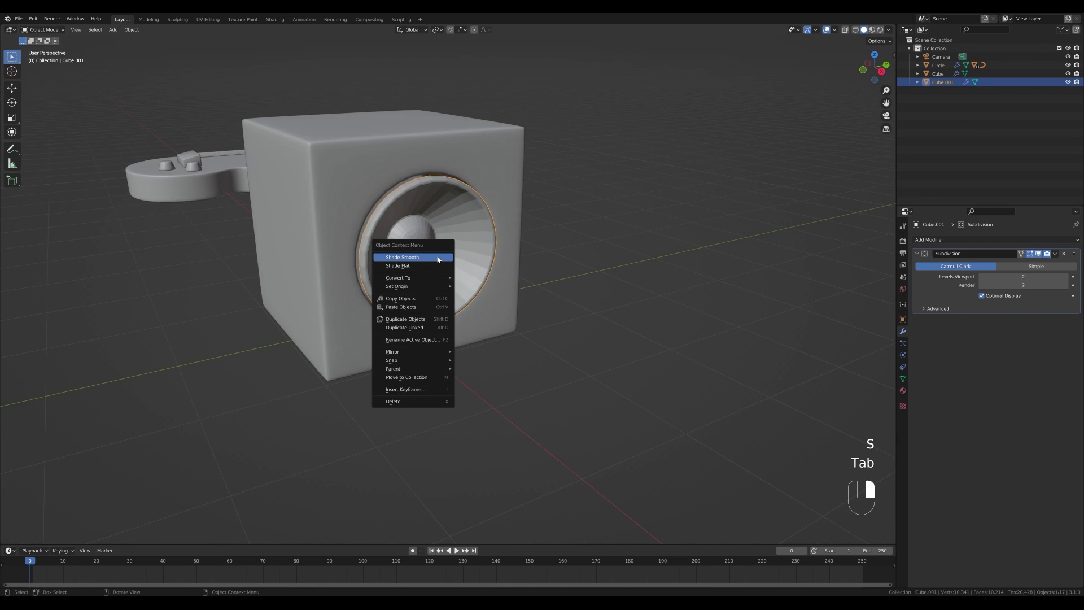
click(407, 258)
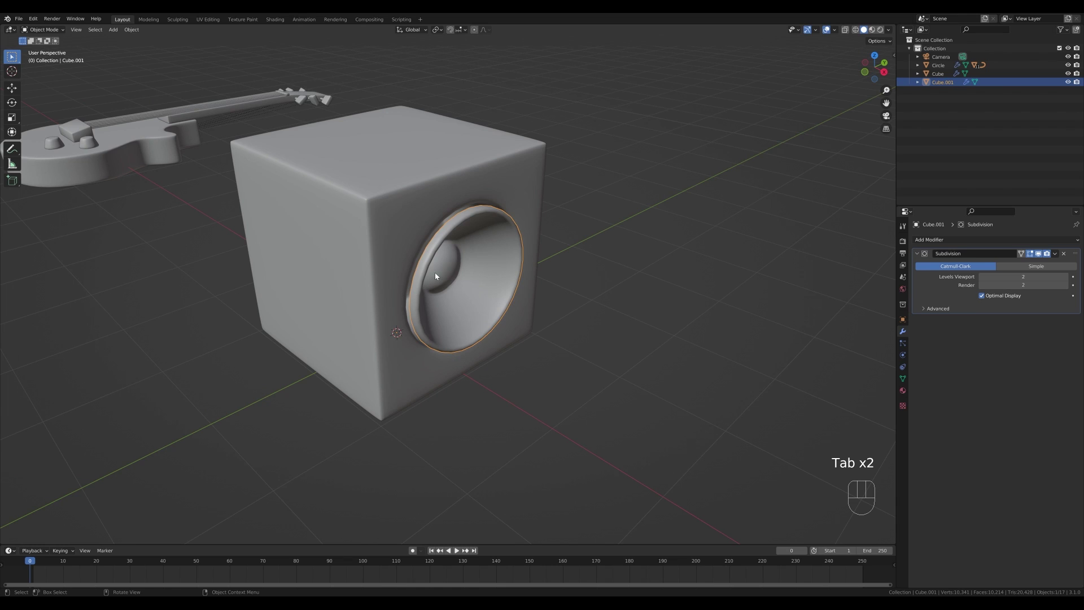
Move the rim's outer edge loop about 0.046 m toward the box along X.
key(Tab)
key(2)
alt+click(428, 237)
key(g)
key(x)
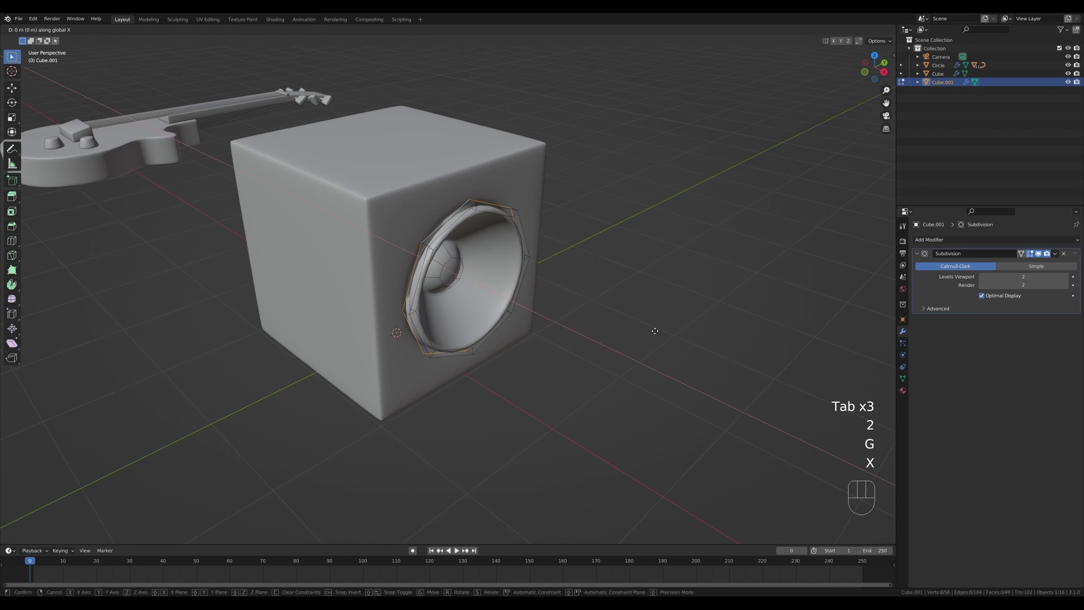
click(651, 330)
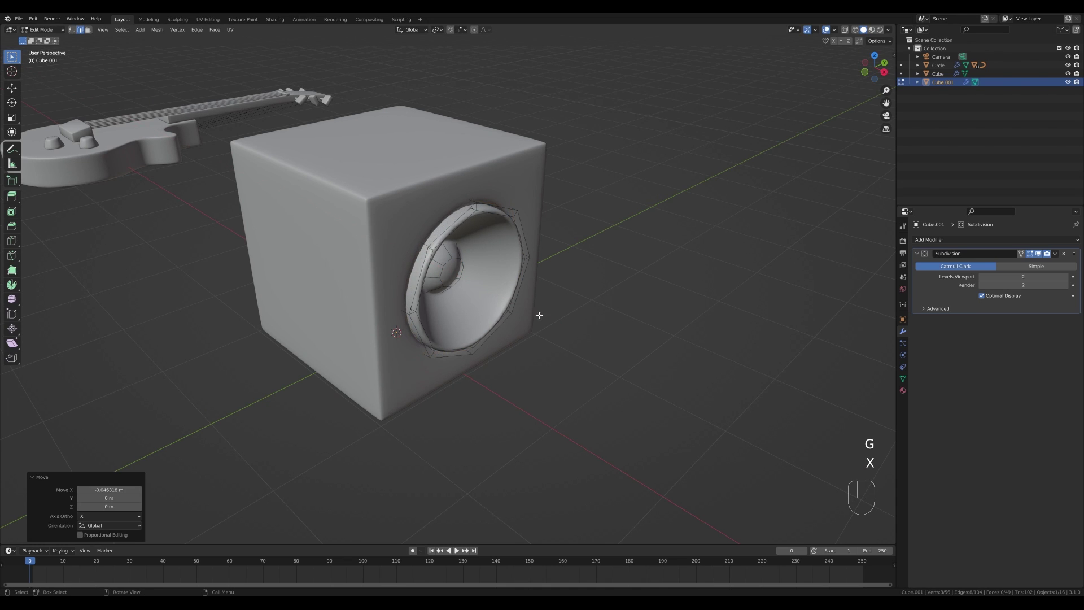
Move the entire speaker cone mesh about 0.065 m into the box along X.
key(a)
key(g)
key(x)
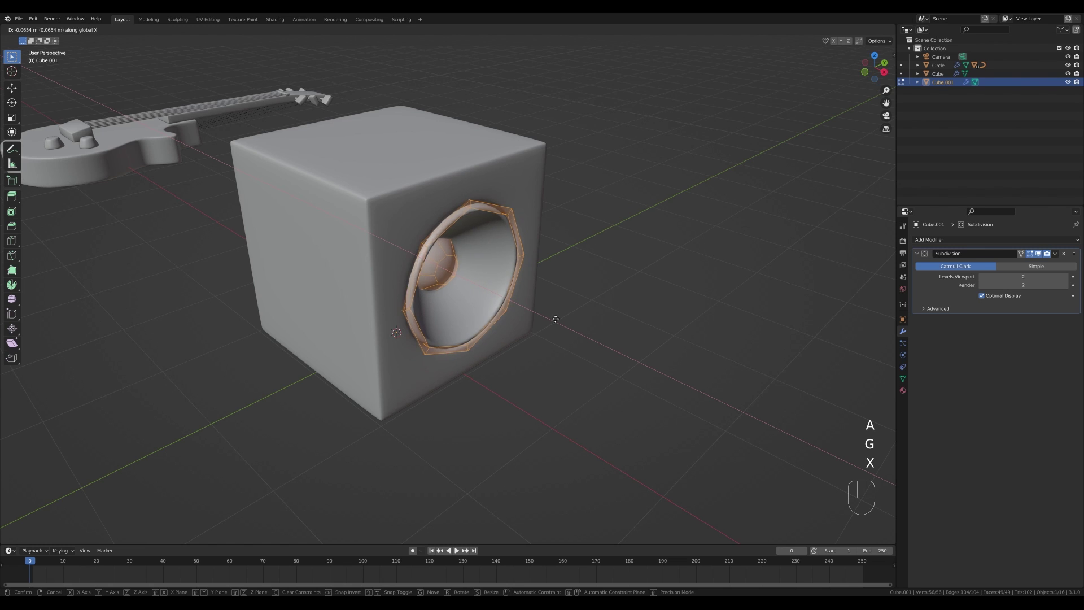
click(553, 317)
key(Tab)
scroll(609, 337, down, 4)
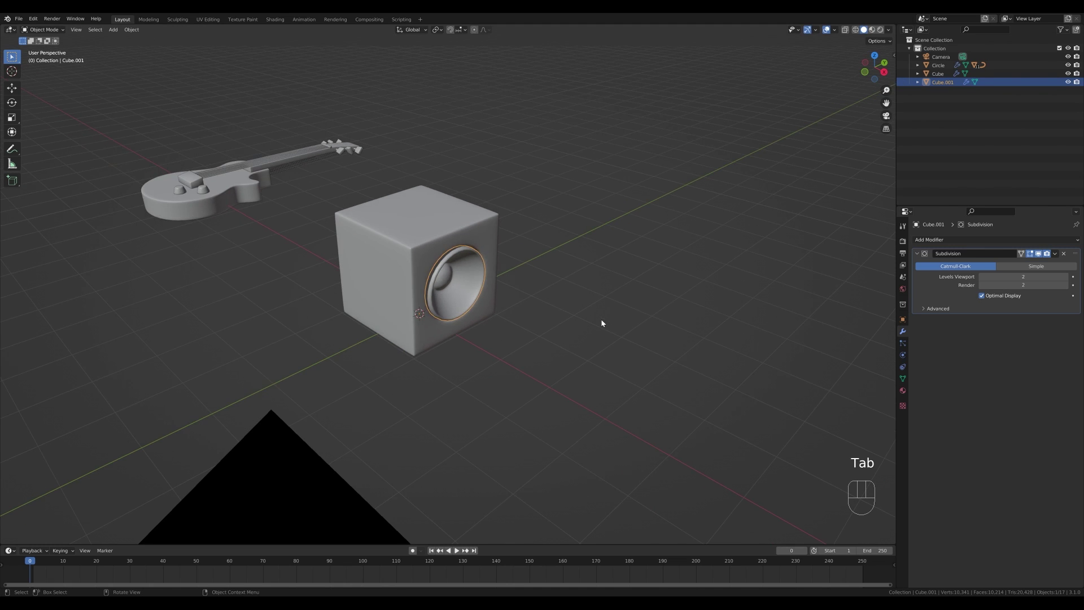
click(601, 321)
Open the speaker cone and the box together in Edit Mode.
scroll(508, 277, up, 4)
mouse_move(497, 271)
middle_down()
mouse_move(463, 264)
mouse_move(476, 270)
middle_up()
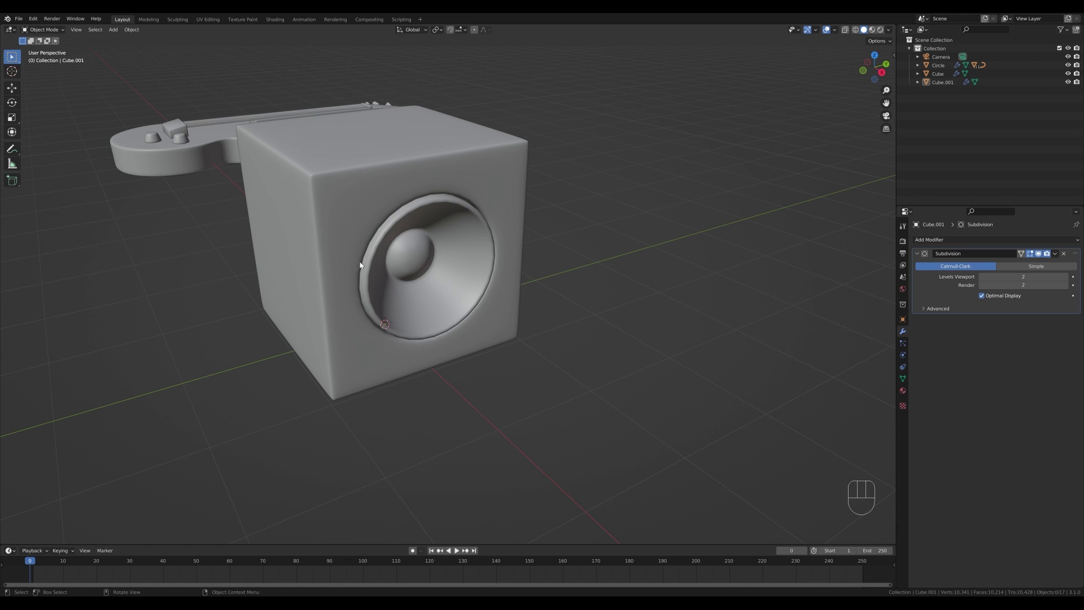
scroll(427, 218, down, 3)
shift+middle_drag(449, 227, 482, 291)
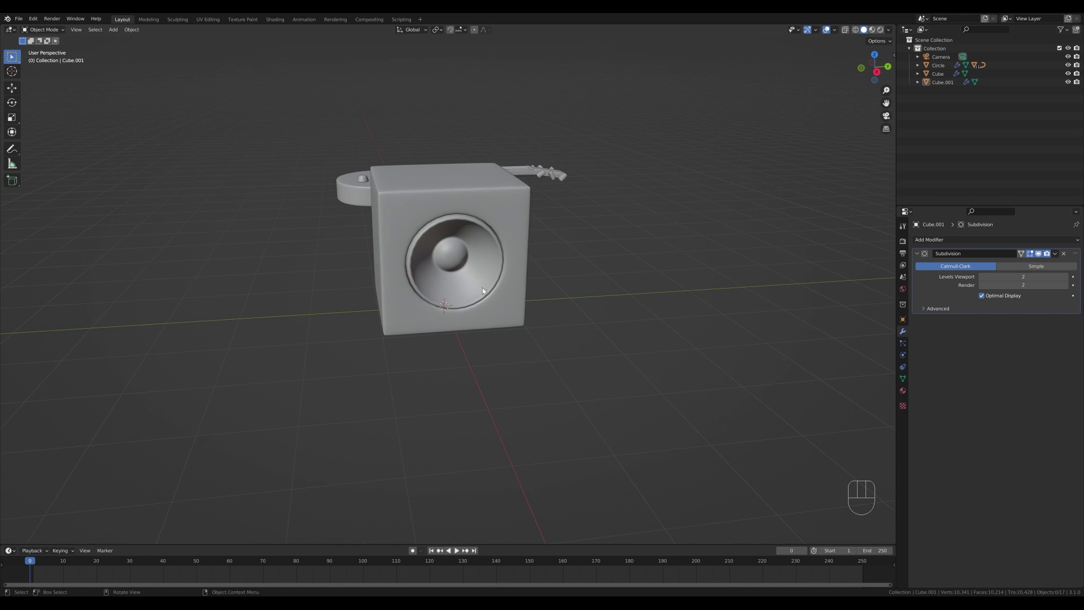
click(471, 269)
shift+click(511, 219)
middle_drag(510, 219, 573, 236)
key(Tab)
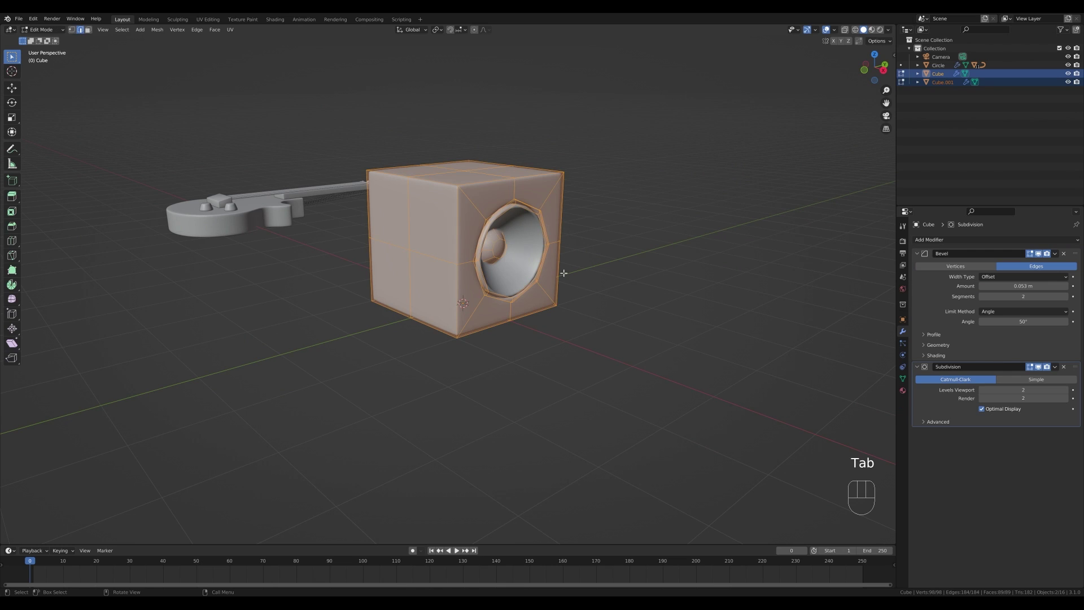
In the see-through right view, select the cone and recess vertices and scale them by about 1.167 in Y and Z only.
key(1)
key(KP_3)
click(844, 30)
scroll(424, 154, up, 1)
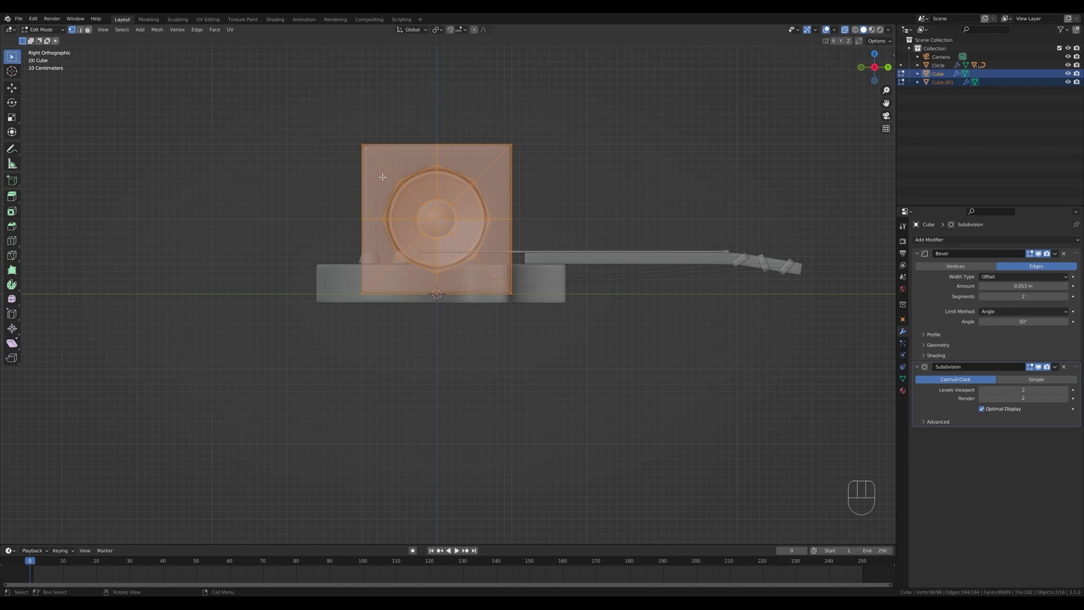
drag(375, 159, 500, 282)
key(s)
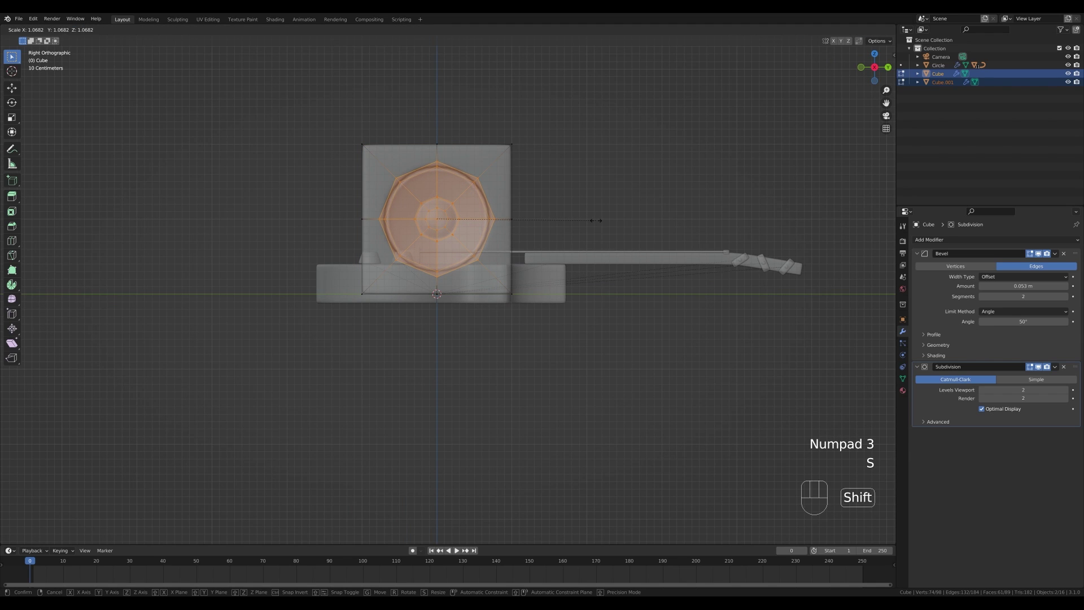
key(shift+x)
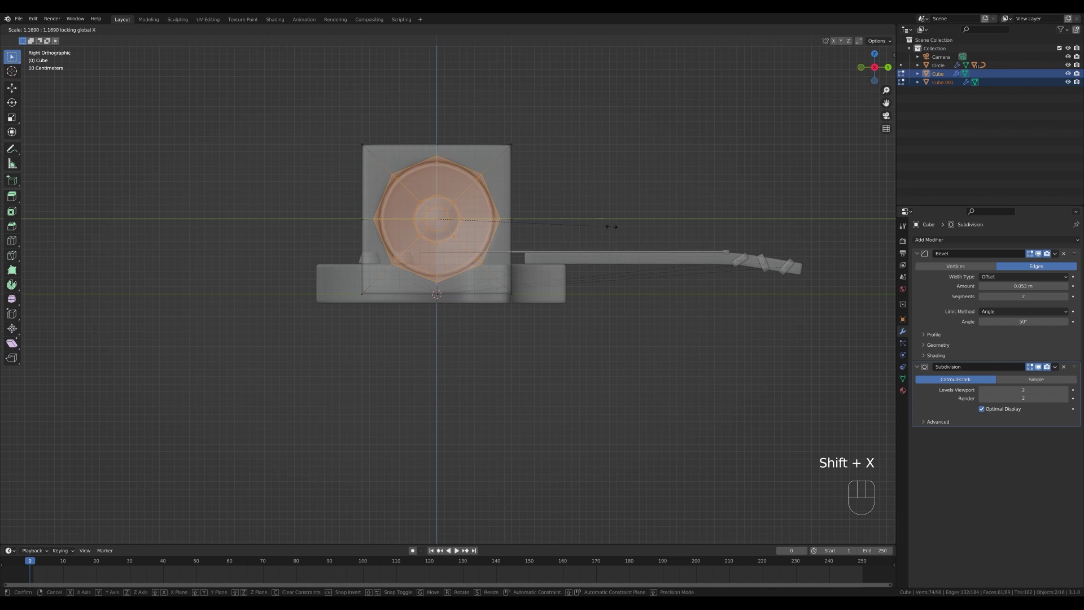
click(610, 228)
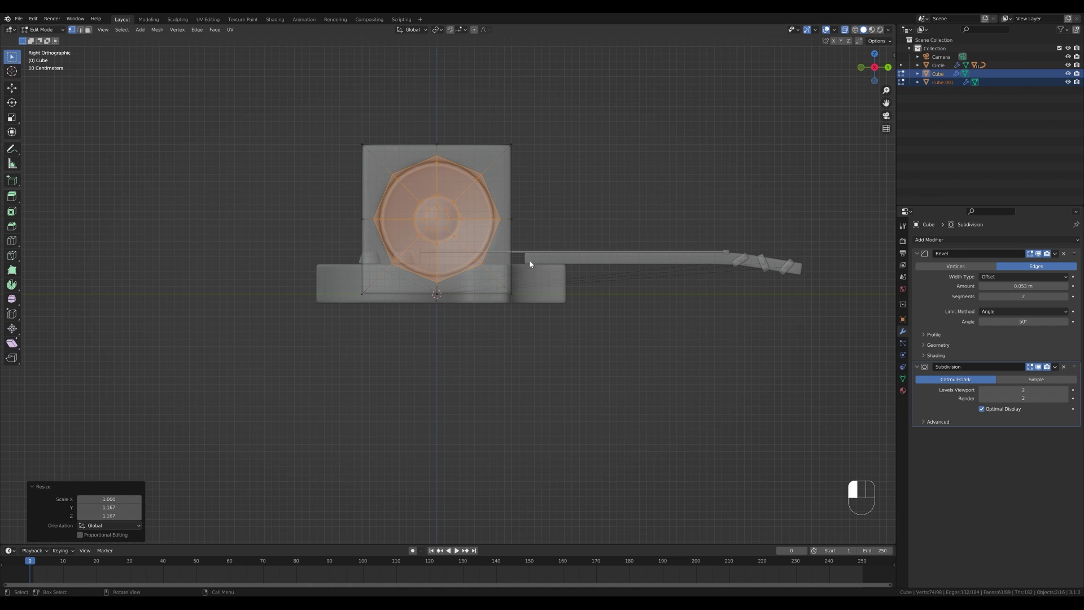
middle_drag(529, 260, 594, 341)
key(Tab)
key(z)
scroll(596, 338, down, 5)
click(583, 305)
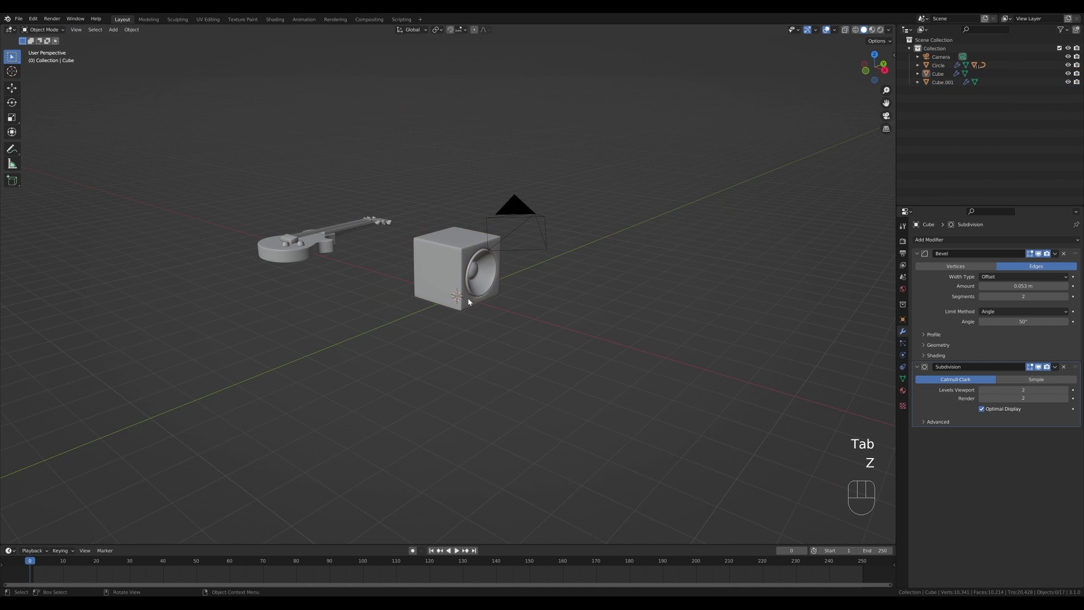
Parent the speaker cone to the box with the Object type.
scroll(469, 300, up, 2)
drag(390, 192, 540, 347)
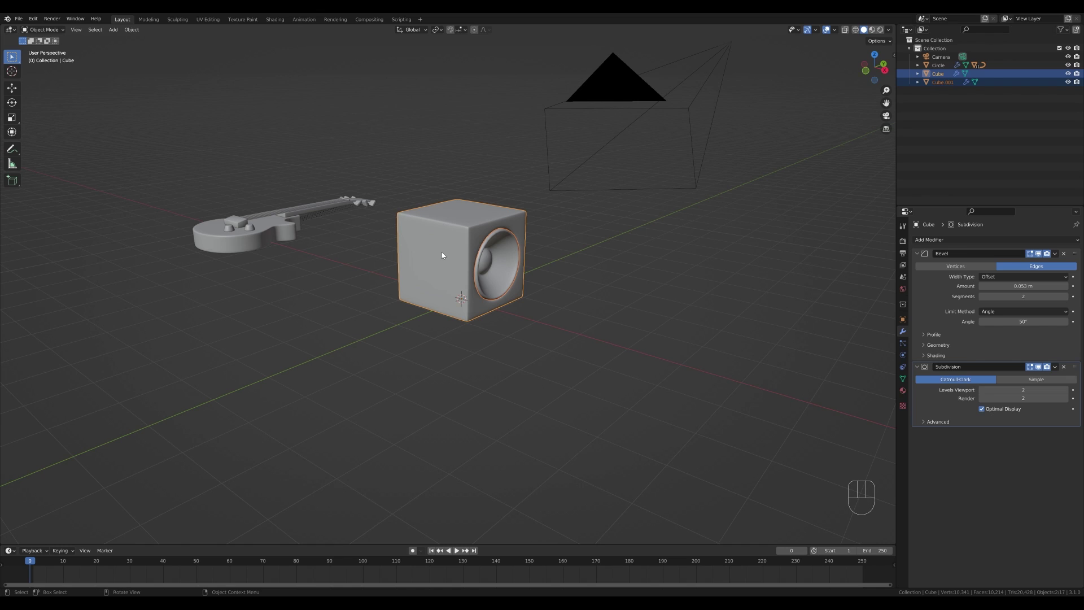
key(ctrl+p)
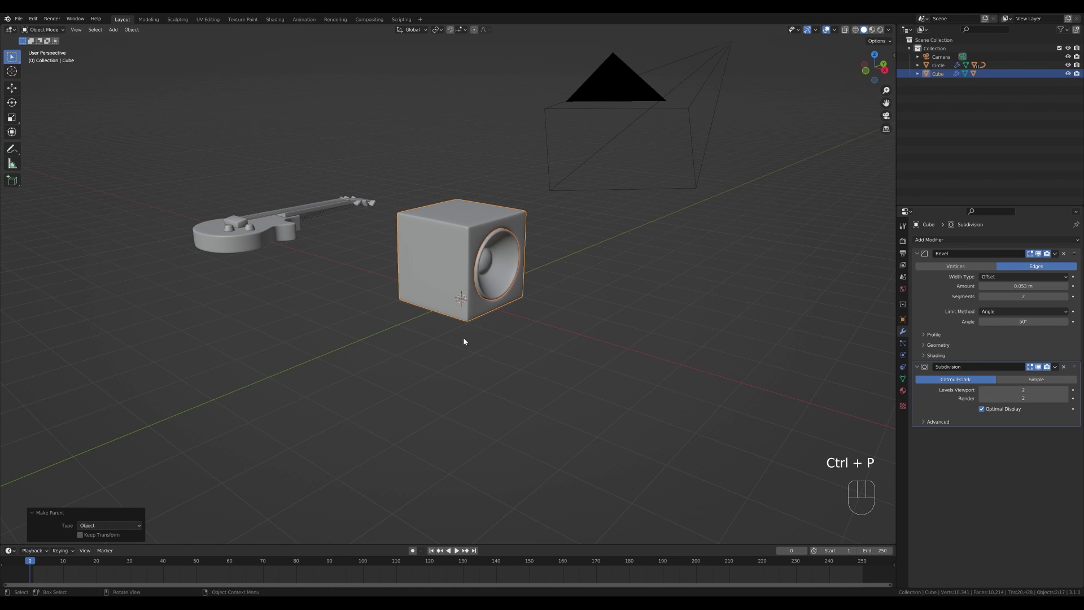
Move the speaker about 6.04 m along the X axis, away from the world origin.
key(g)
key(x)
click(465, 272)
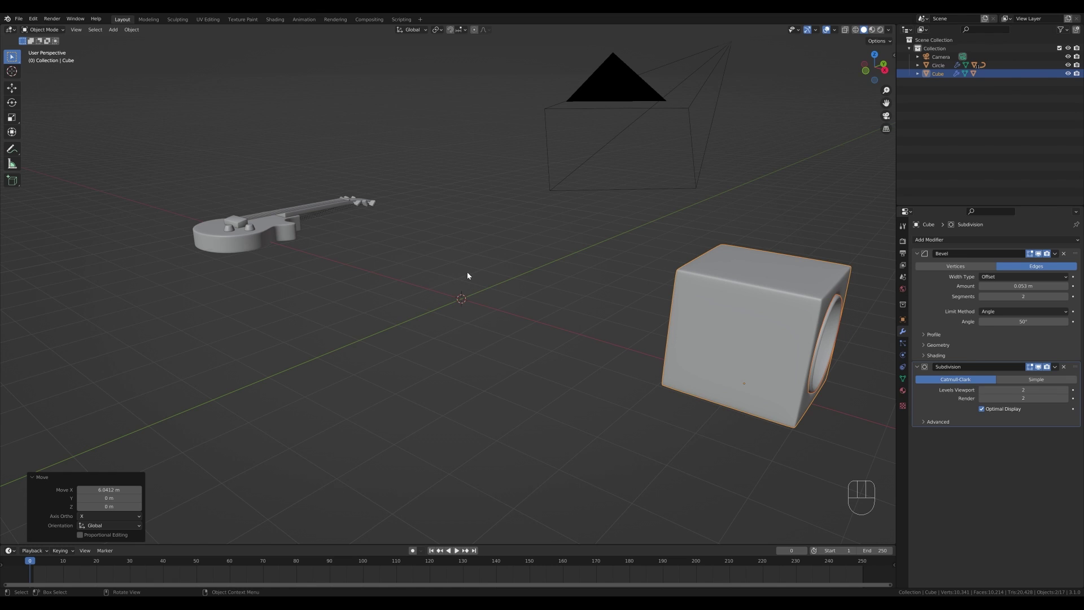
Add a 2 m cube at the world origin.
key(shift+a)
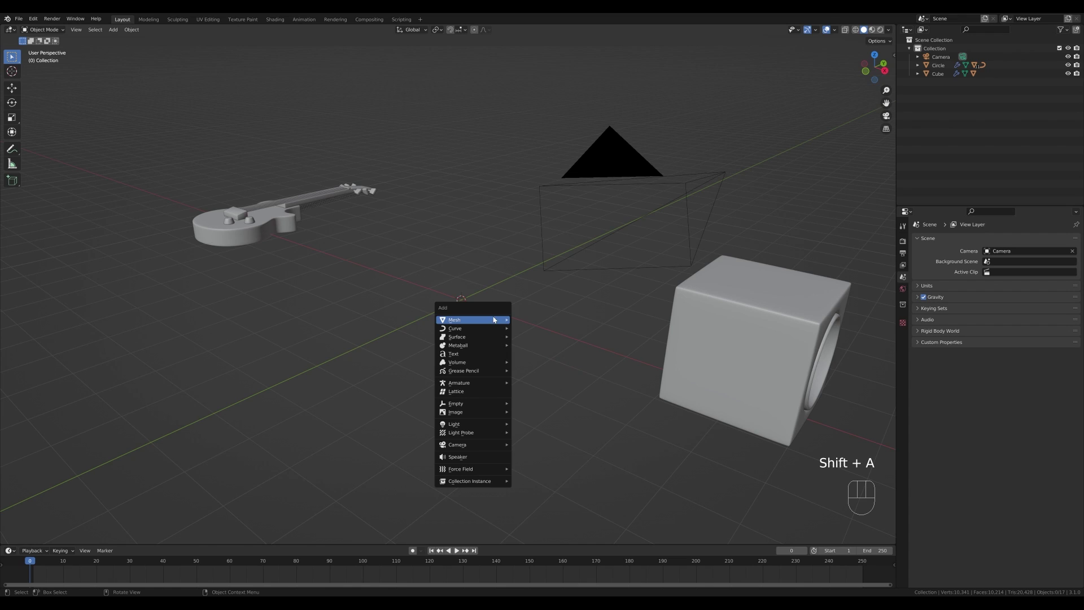
click(526, 334)
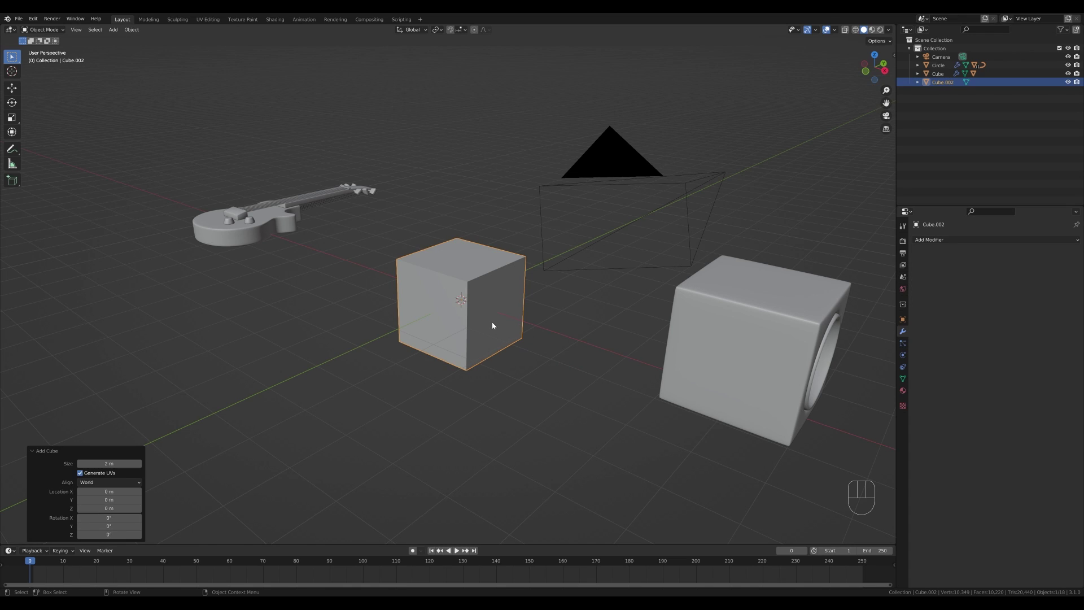
Add a Subdivision modifier at level 1 to the new cube and apply it.
key(ctrl+1)
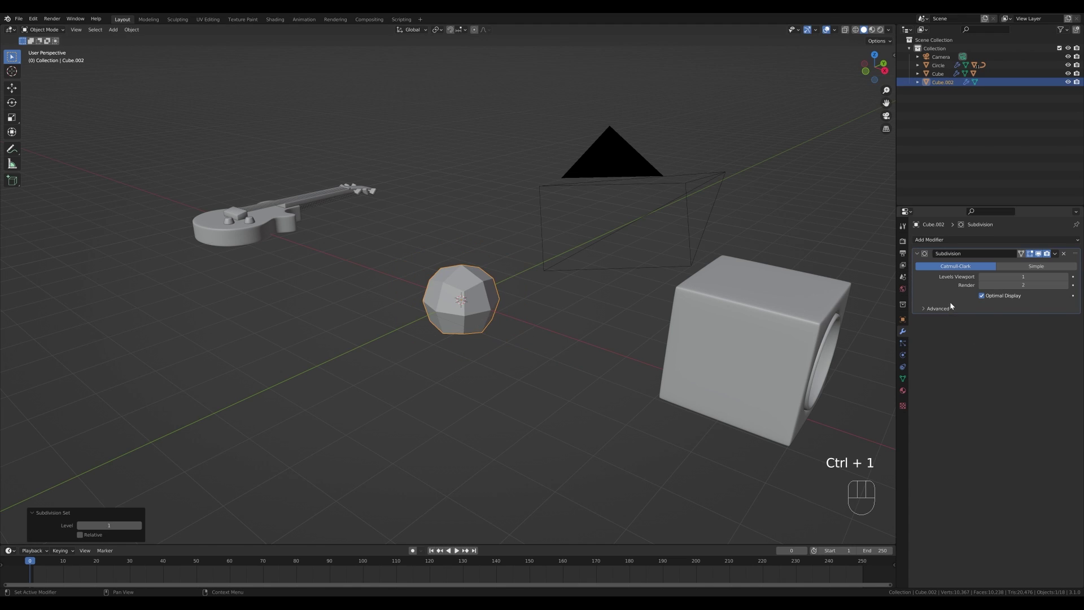
click(1055, 254)
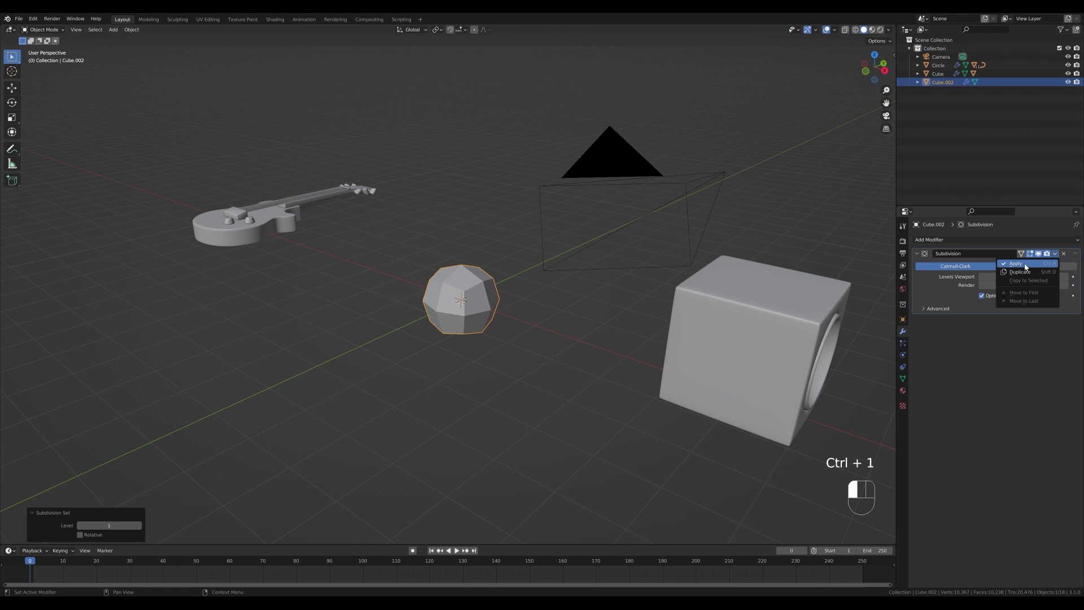
click(1026, 265)
Select the whole rounded mesh in Edit Mode and scale it by about 1.39 along Y.
middle_drag(516, 284, 476, 302)
scroll(486, 306, up, 3)
middle_drag(543, 326, 494, 330)
key(Tab)
key(ctrl+z)
key(a)
key(s)
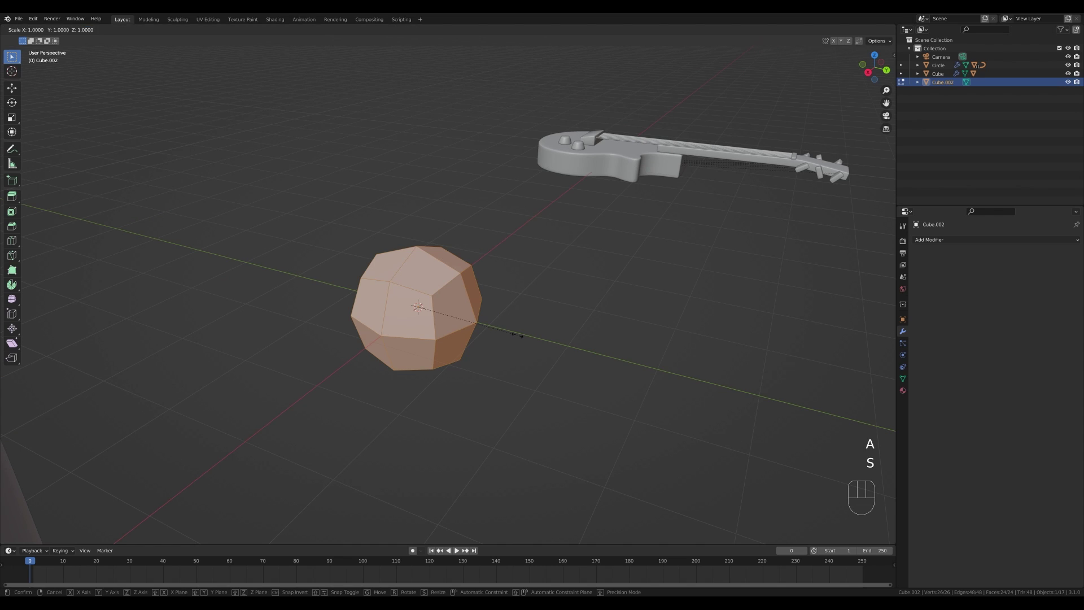
key(y)
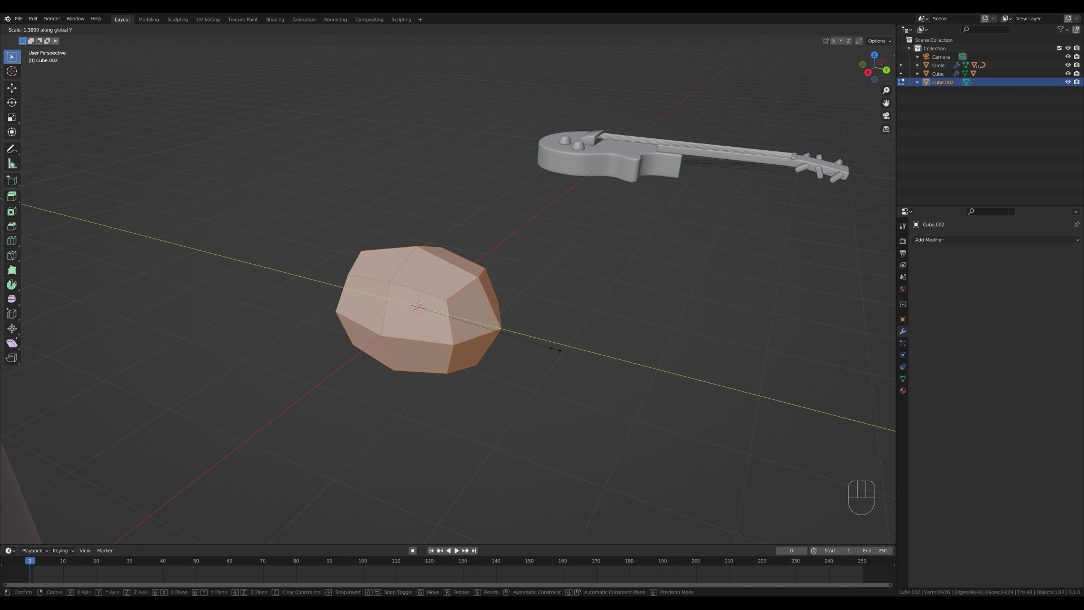
click(556, 349)
Bevel the single vertex at the upper +Y side of the note head into a small face, about 0.215 m wide.
key(1)
click(481, 280)
middle_drag(511, 279, 566, 278)
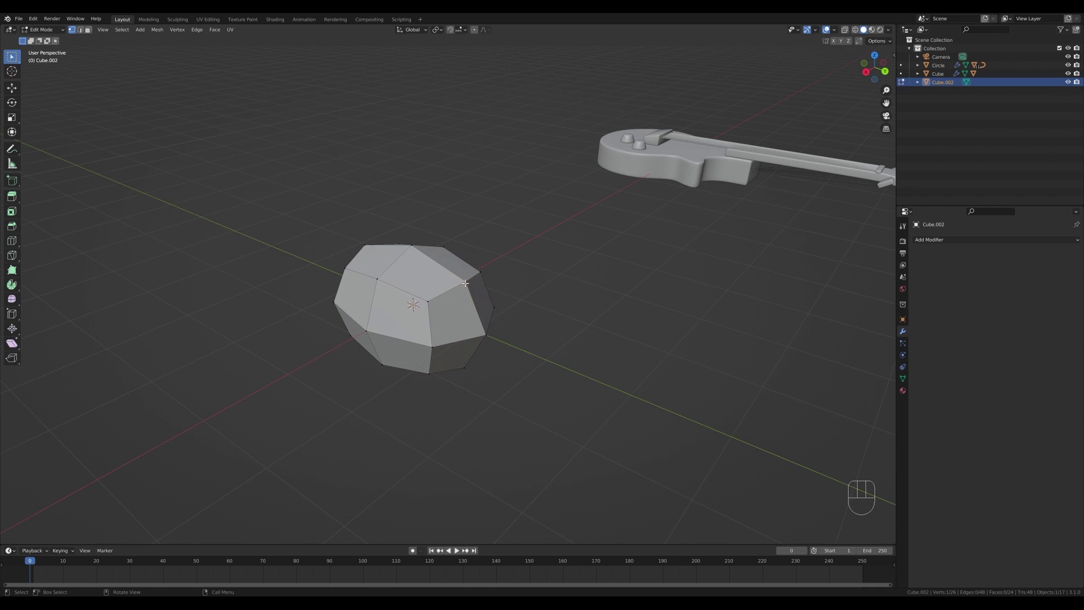
key(ctrl+b)
key(Escape)
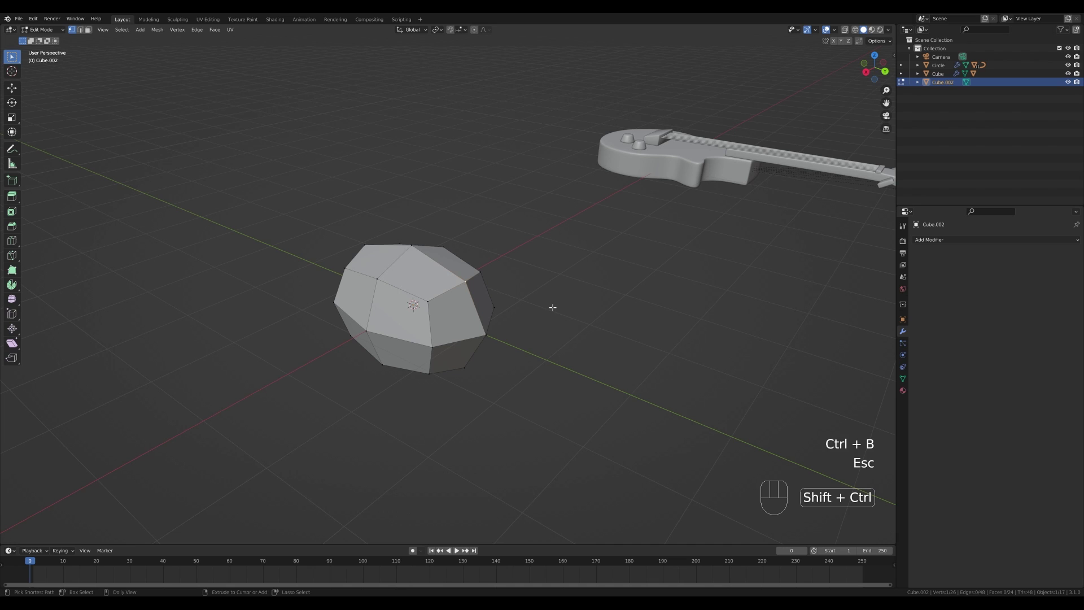
key(shift+ctrl+b)
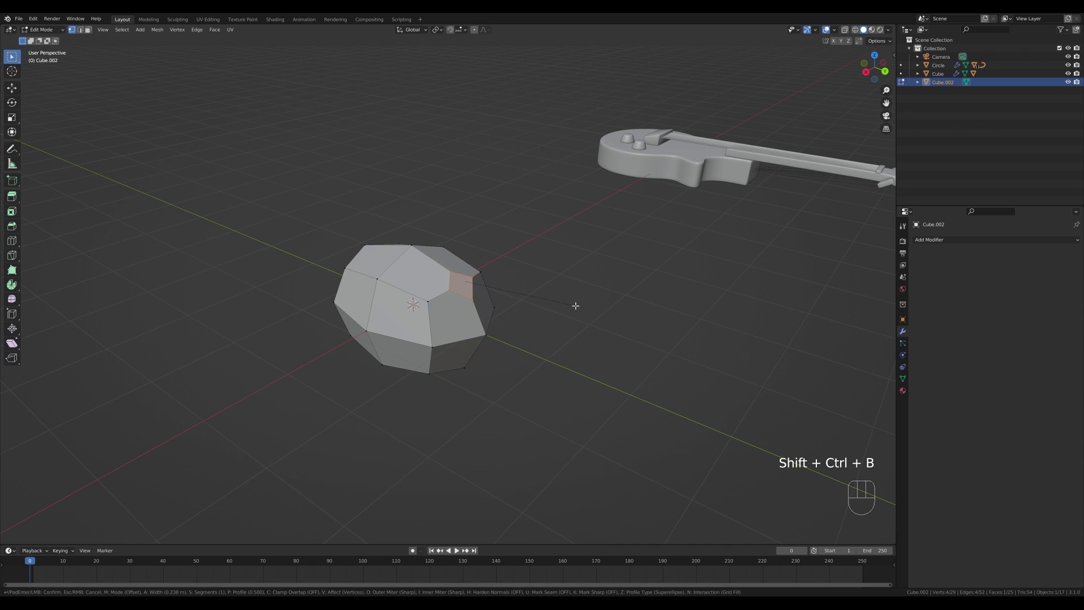
click(576, 306)
Extrude the small bevelled face about 2.4 m upward along Z as the stem and raise its end another 0.52 m.
middle_drag(571, 305, 552, 324)
key(e)
key(z)
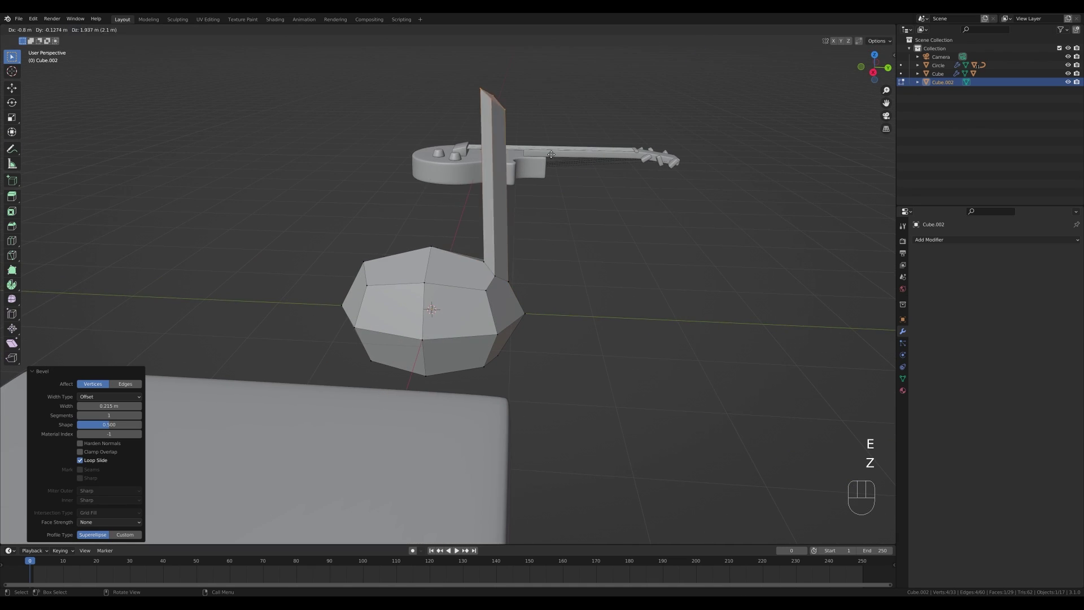
key(z)
click(548, 121)
scroll(551, 206, down, 4)
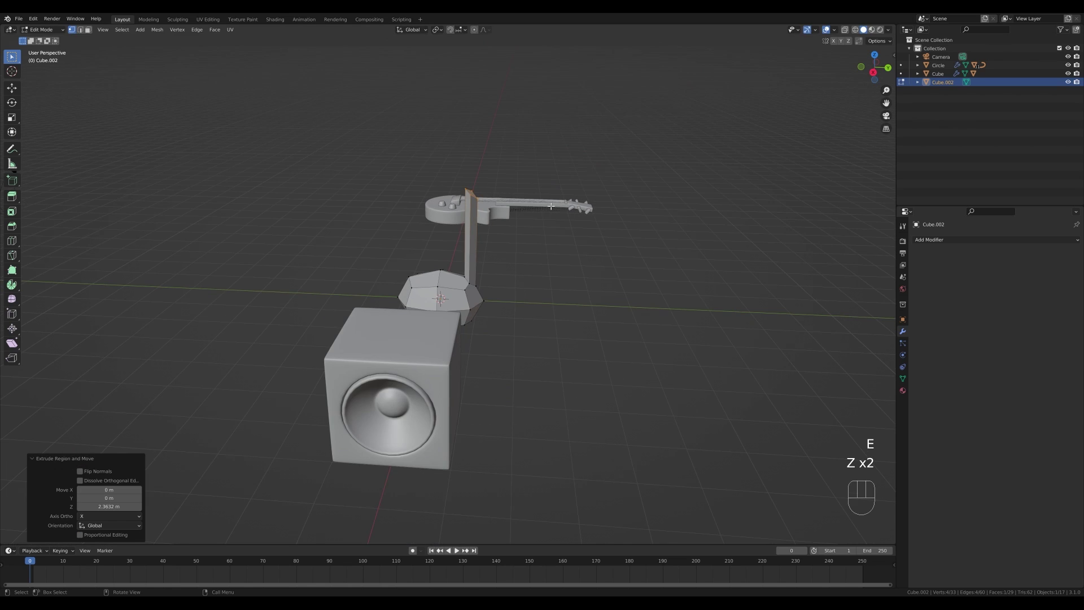
key(g)
key(z)
click(545, 251)
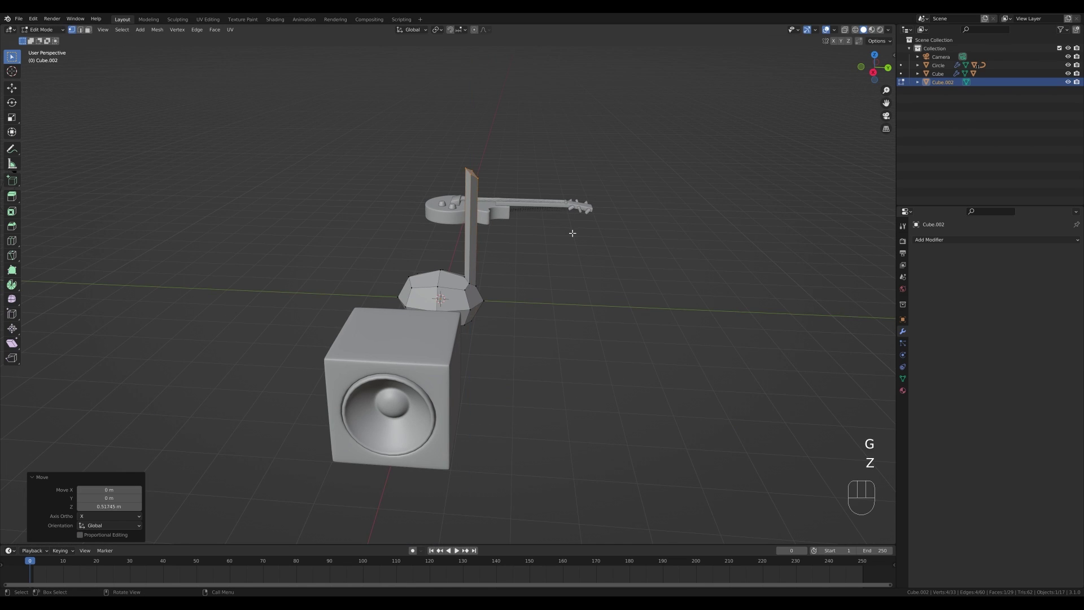
In the right view, scale the stem's top face by about 2.36 in Z and extrude it about 2.1 m along Y.
key(KP_3)
scroll(559, 226, up, 2)
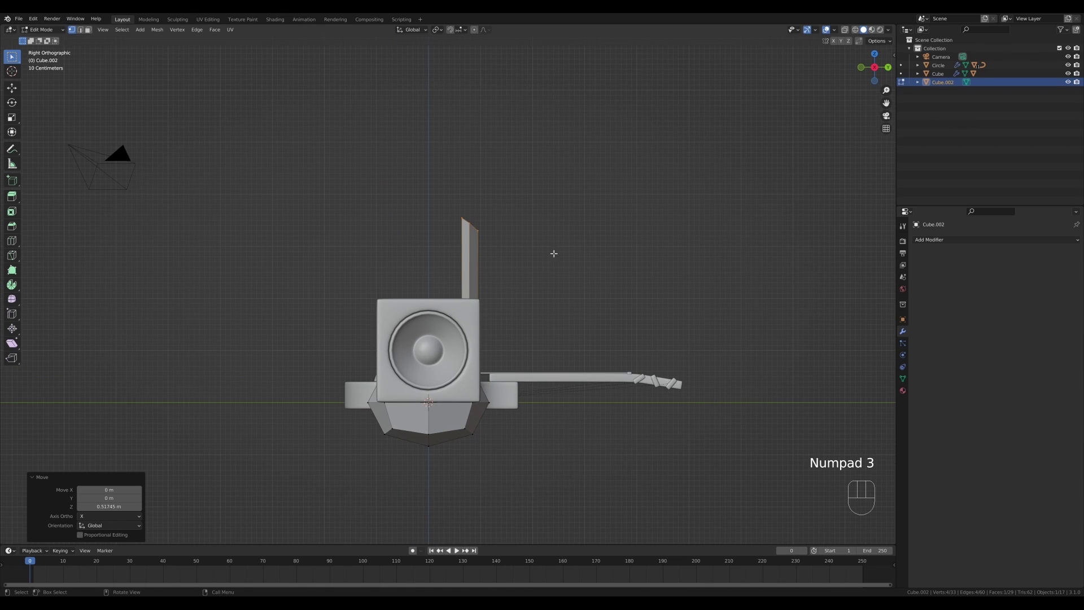
key(s)
key(z)
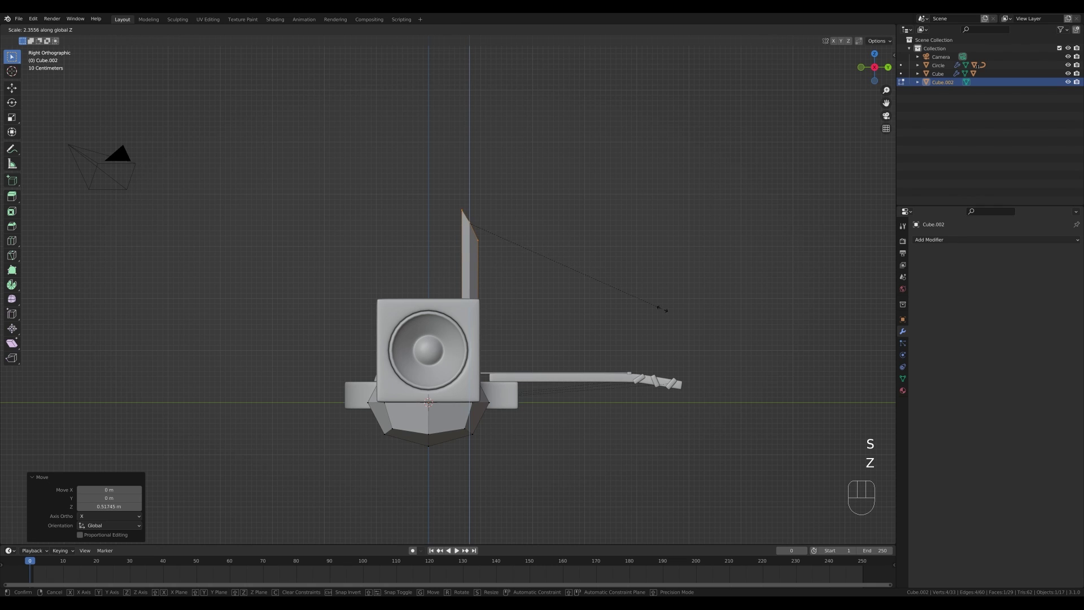
click(667, 310)
key(e)
key(y)
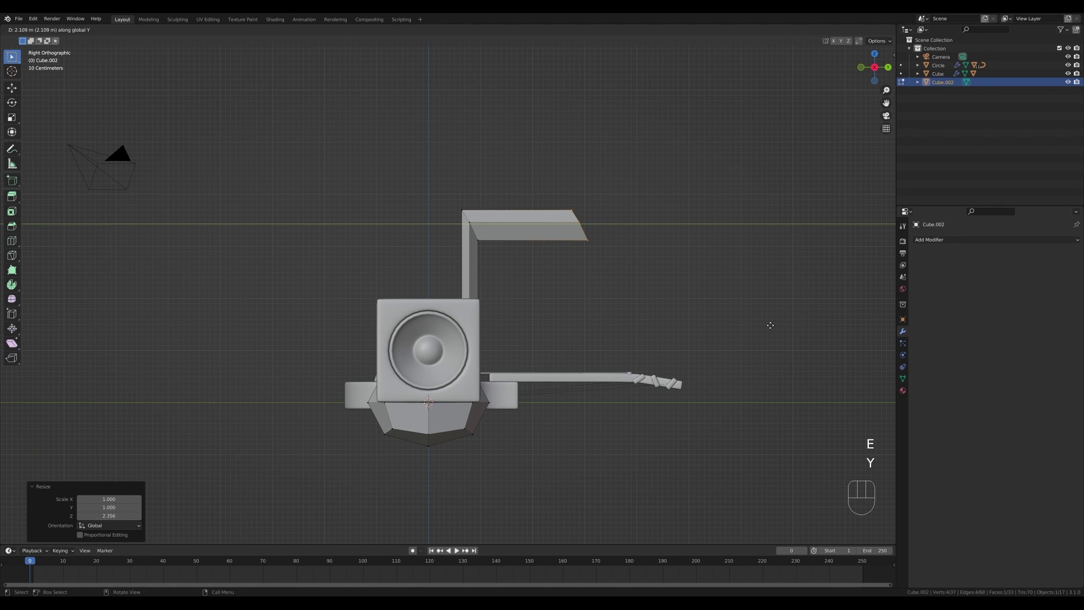
click(767, 326)
Add one centred loop cut across the note's horizontal flag.
middle_drag(557, 282, 603, 270)
click(527, 229)
key(Escape)
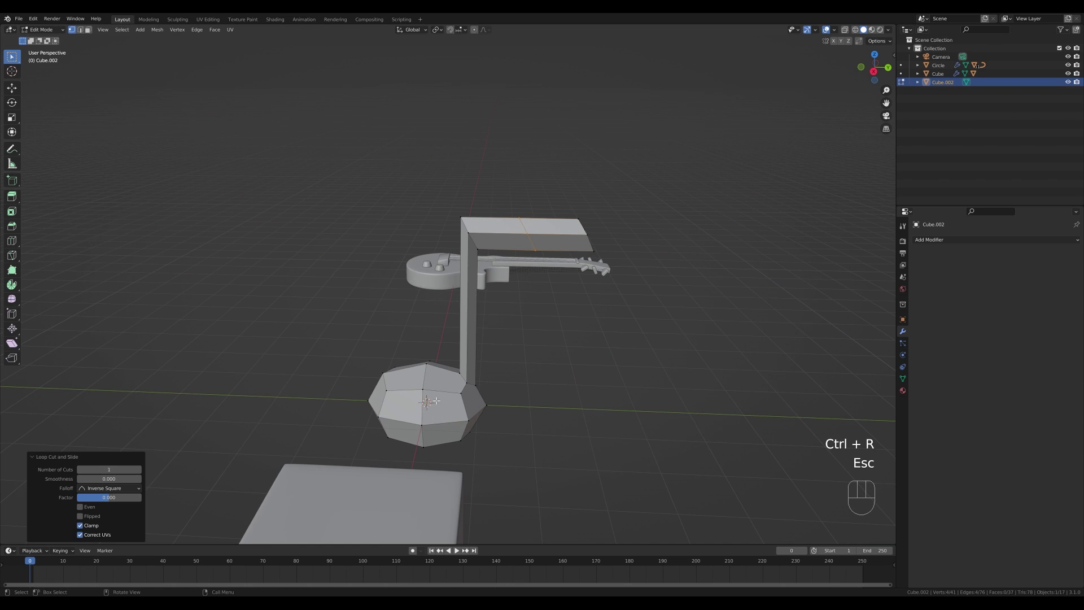
middle_drag(437, 401, 481, 405)
click(531, 230)
key(g)
Add a centred loop cut to the stem and shift it about 0.19 m sideways to bend the stem.
key(ctrl+r)
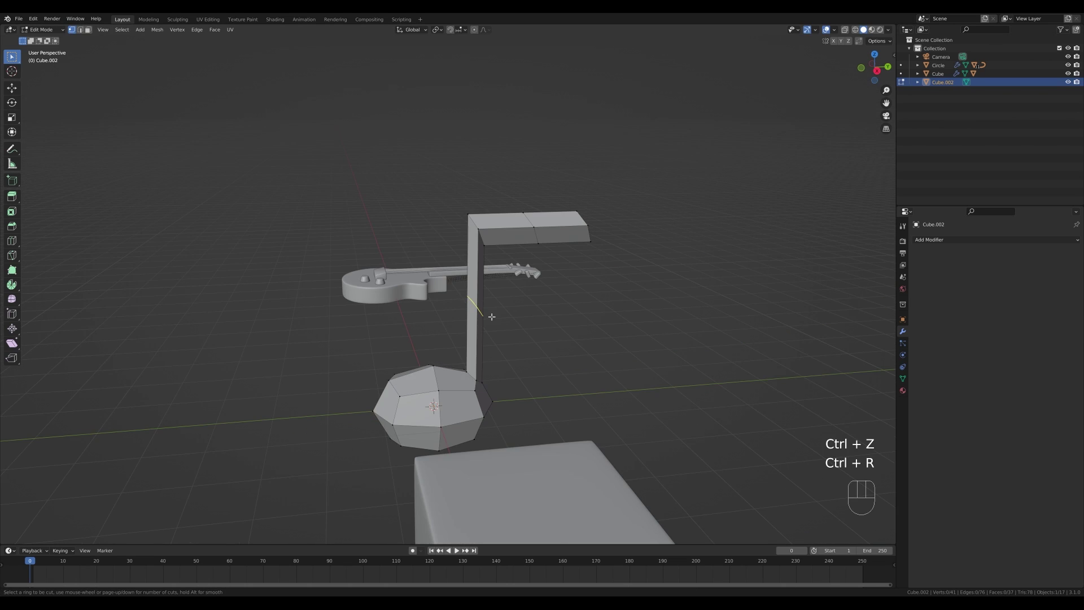
click(492, 315)
key(Escape)
middle_drag(548, 341, 636, 355)
key(g)
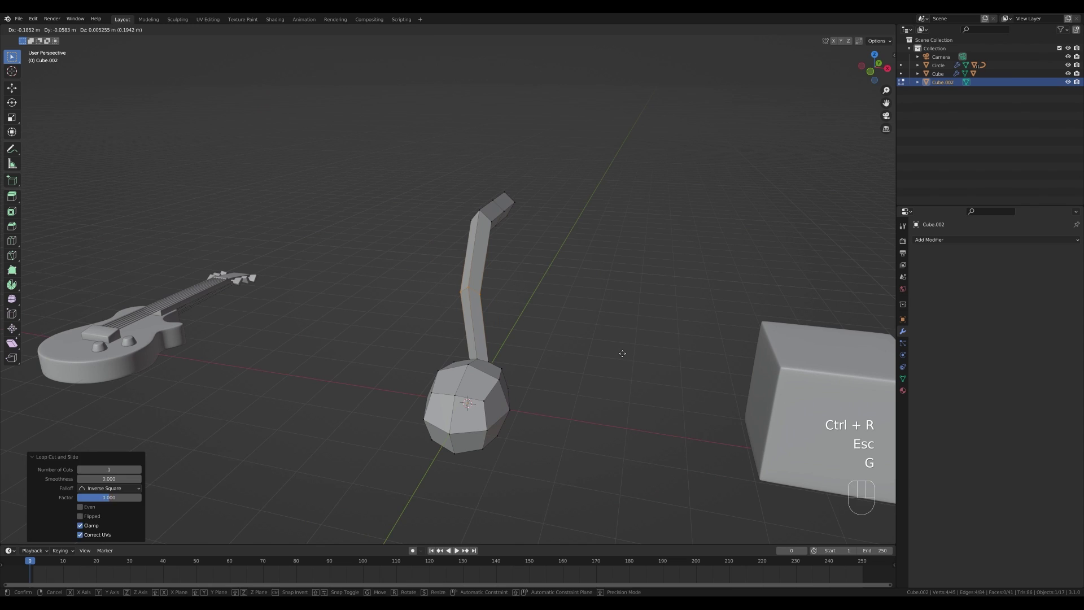
click(622, 354)
Select all vertices of the flag in see-through display and scale them by about 1.55 in Z.
middle_drag(605, 265, 507, 217)
drag(447, 181, 662, 262)
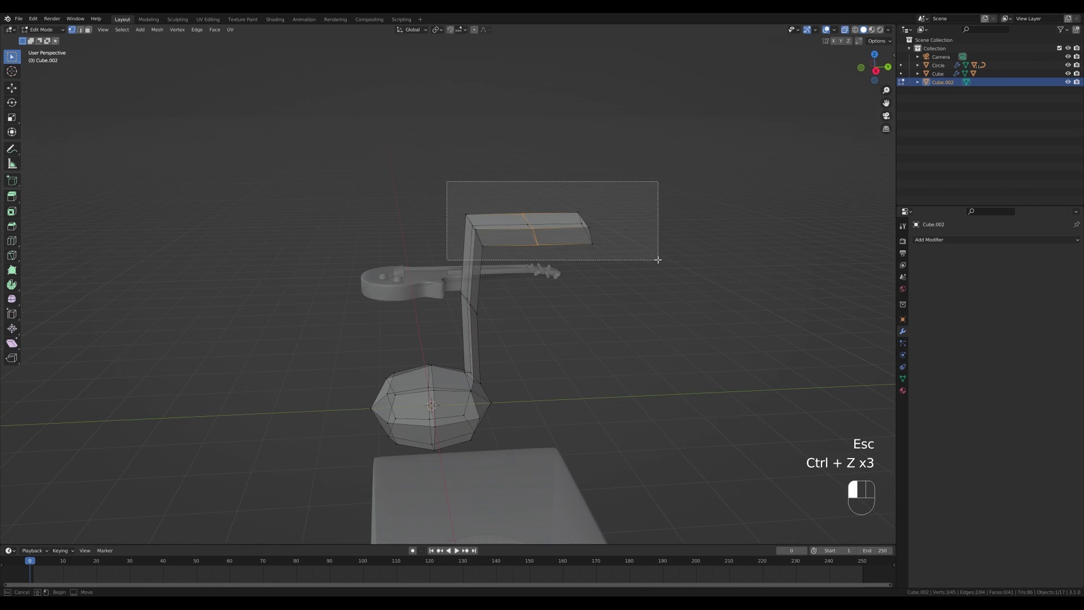
middle_drag(534, 254, 583, 258)
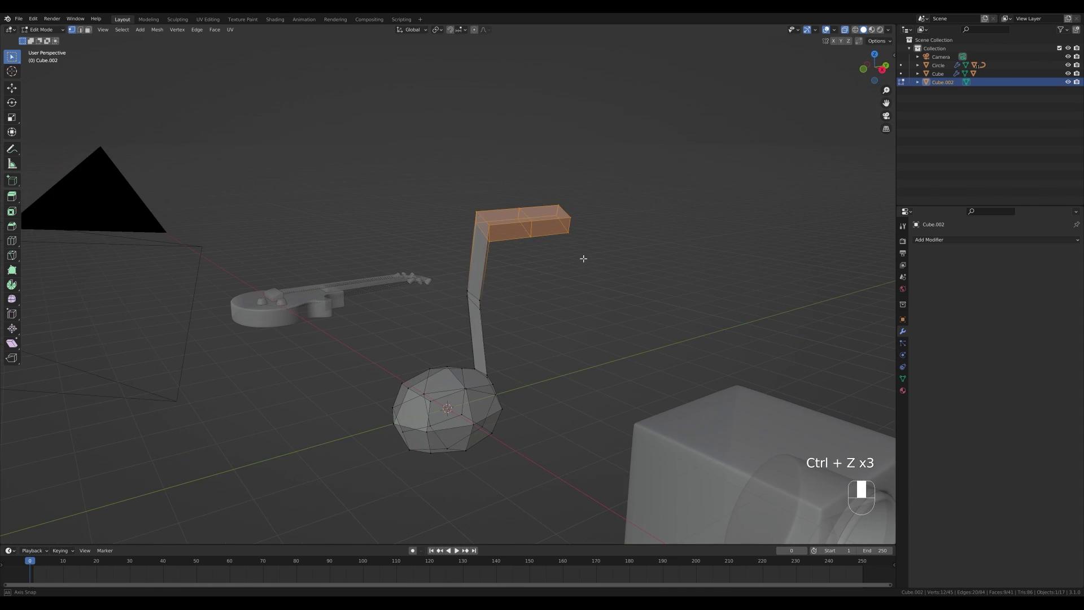
key(ctrl+z)
key(s)
key(z)
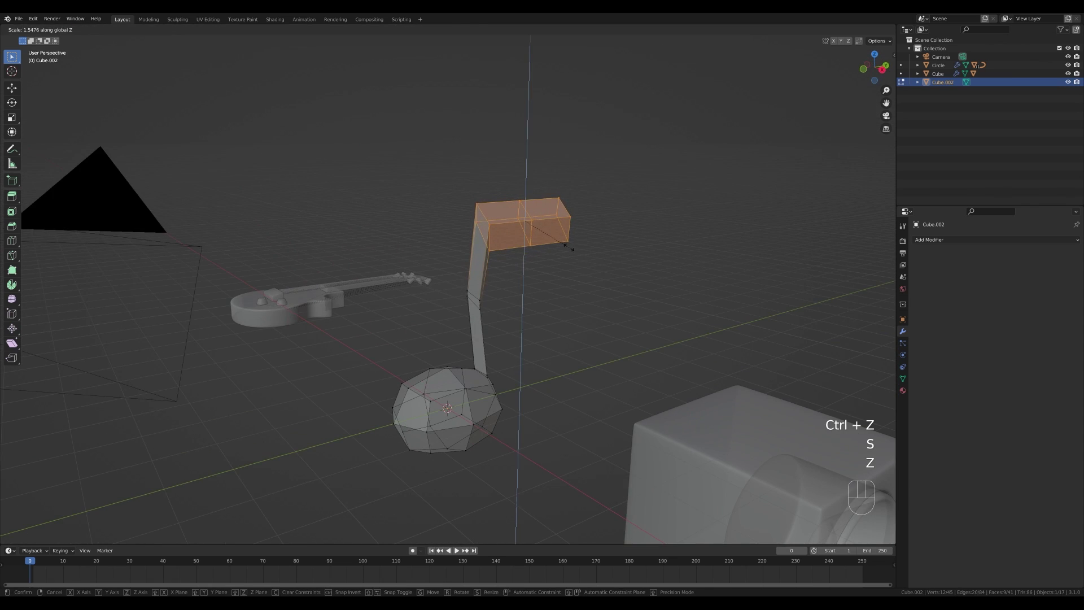
click(569, 247)
Select the flag's middle loop, lower it about 0.21 m and shift it to curve the flag.
drag(513, 179, 545, 262)
key(g)
click(546, 271)
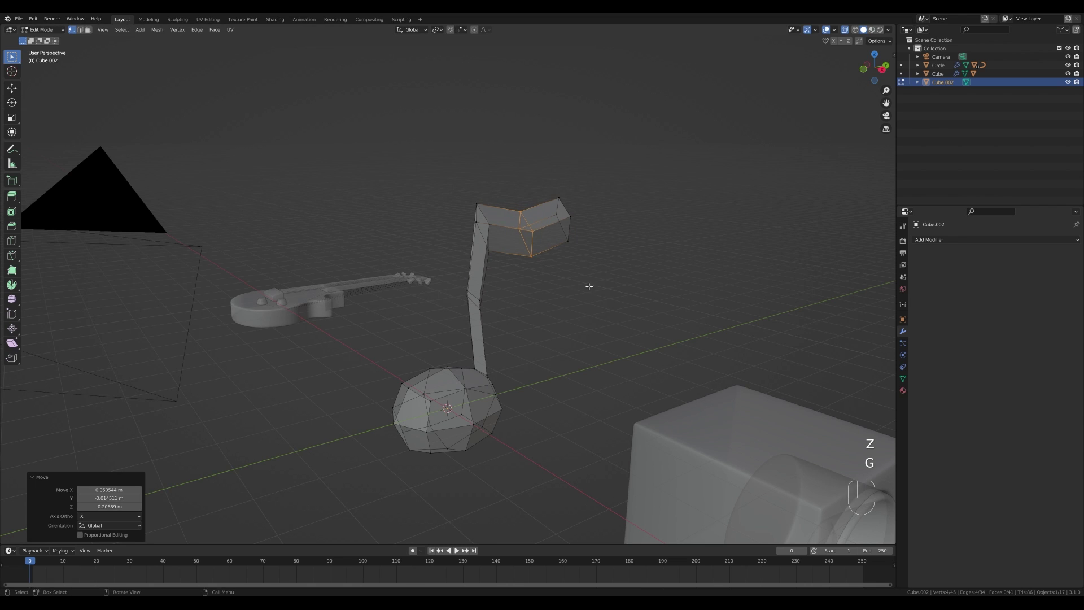
middle_drag(589, 287, 639, 278)
key(g)
click(645, 284)
Add the flag's outer end to the selected middle loop and rotate both by about -8° to twist the flag.
middle_drag(595, 238, 558, 241)
shift+drag(529, 184, 602, 267)
middle_drag(564, 285, 607, 290)
key(r)
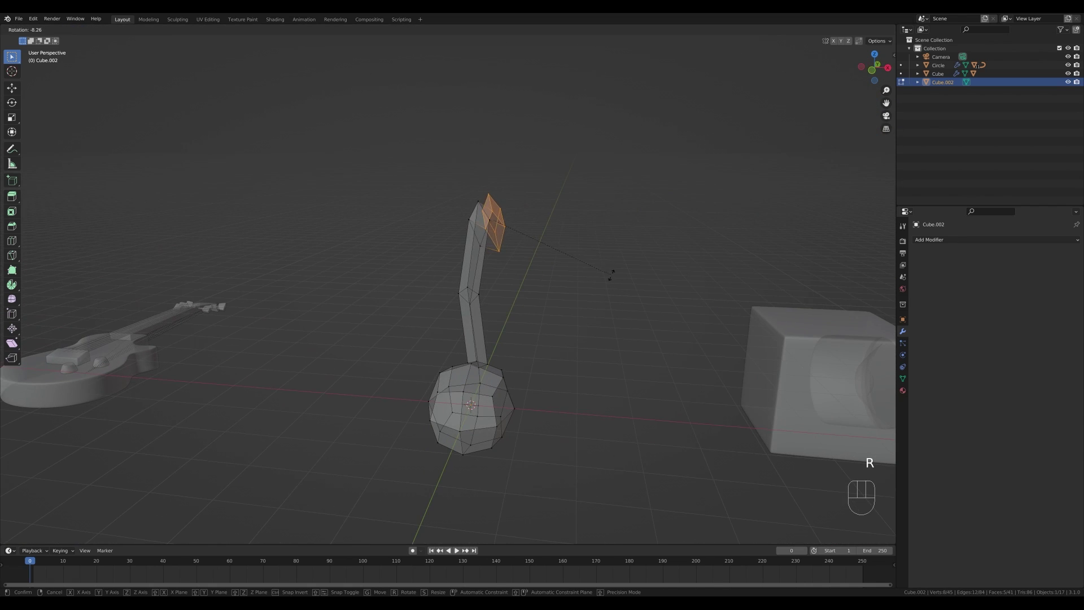
click(612, 273)
Add a Subdivision modifier at level 2 to the musical note.
middle_drag(718, 289, 617, 293)
key(Tab)
mouse_move(579, 336)
ctrl+middle_down()
mouse_move(609, 343)
mouse_move(567, 332)
ctrl+middle_up()
key(ctrl+2)
Add supporting loop cuts near the stem's base, near the stem's top and at the start of the flag.
key(Tab)
key(ctrl+r)
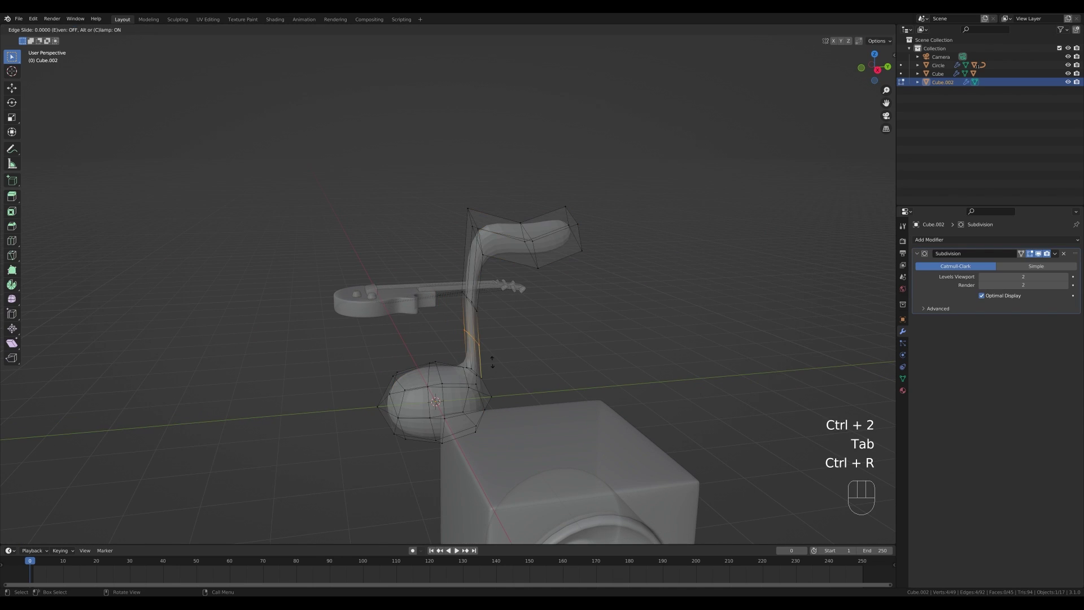
click(491, 390)
key(ctrl+r)
click(481, 262)
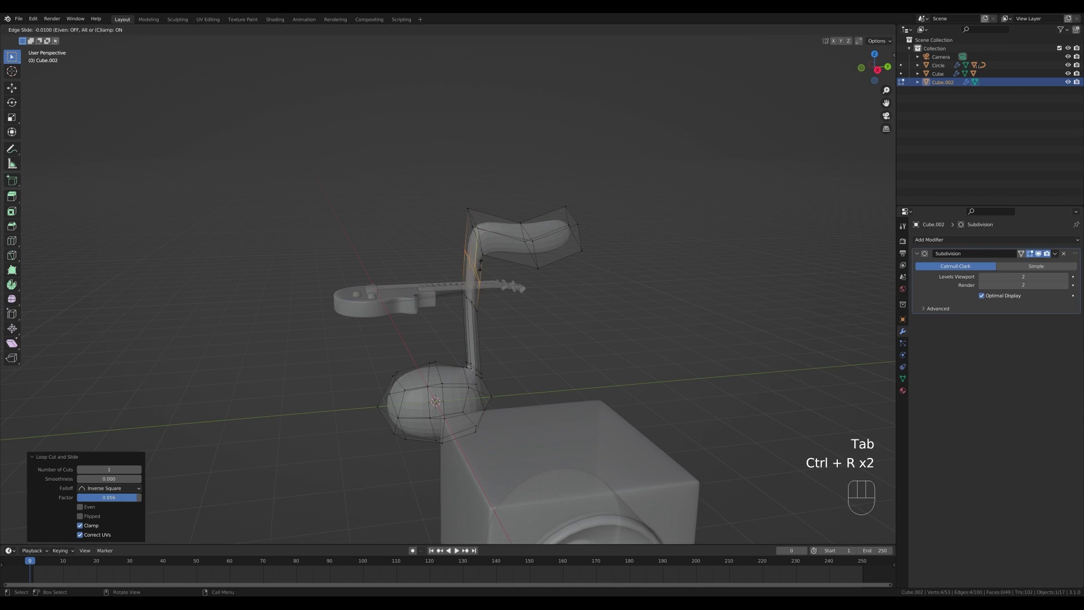
click(475, 240)
click(507, 238)
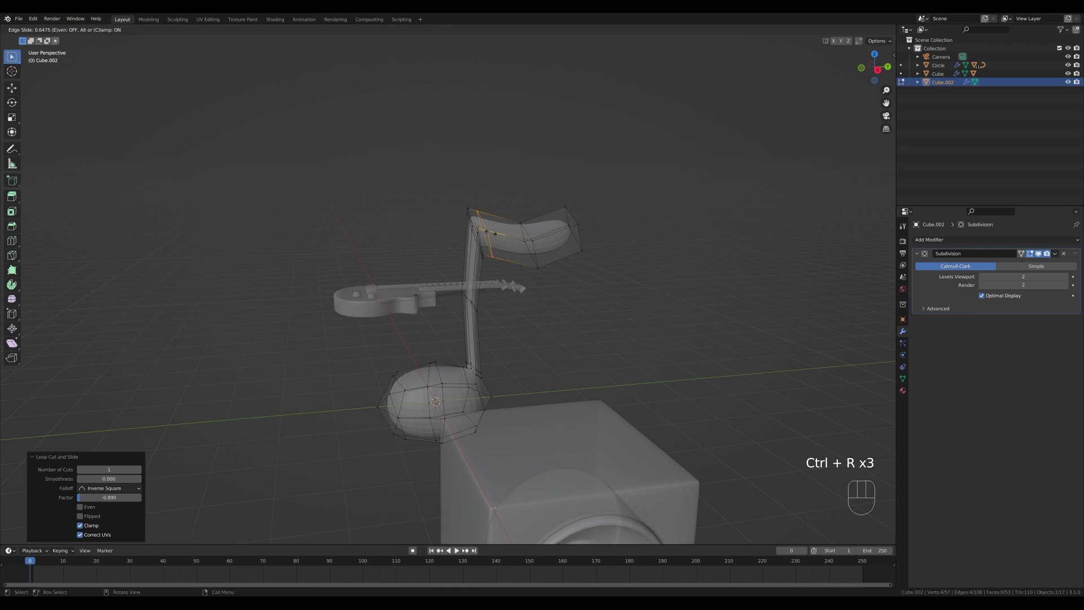
click(487, 231)
key(ctrl+r)
click(569, 223)
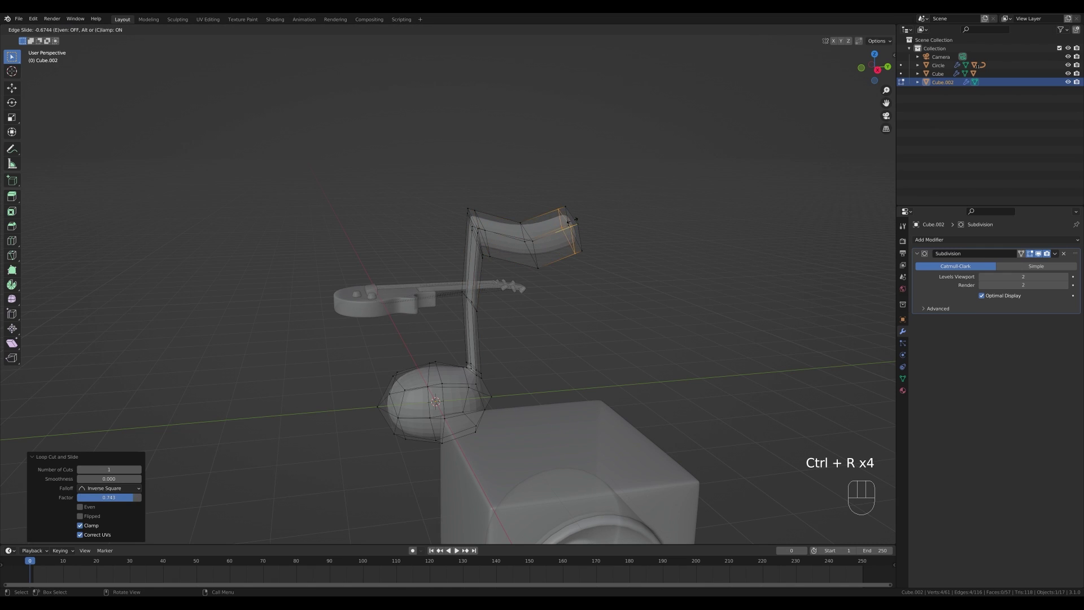
click(572, 221)
key(ctrl+z)
In the right view, rotate the flag's end face by about 29° and scale it by about 1.55.
drag(551, 188, 632, 256)
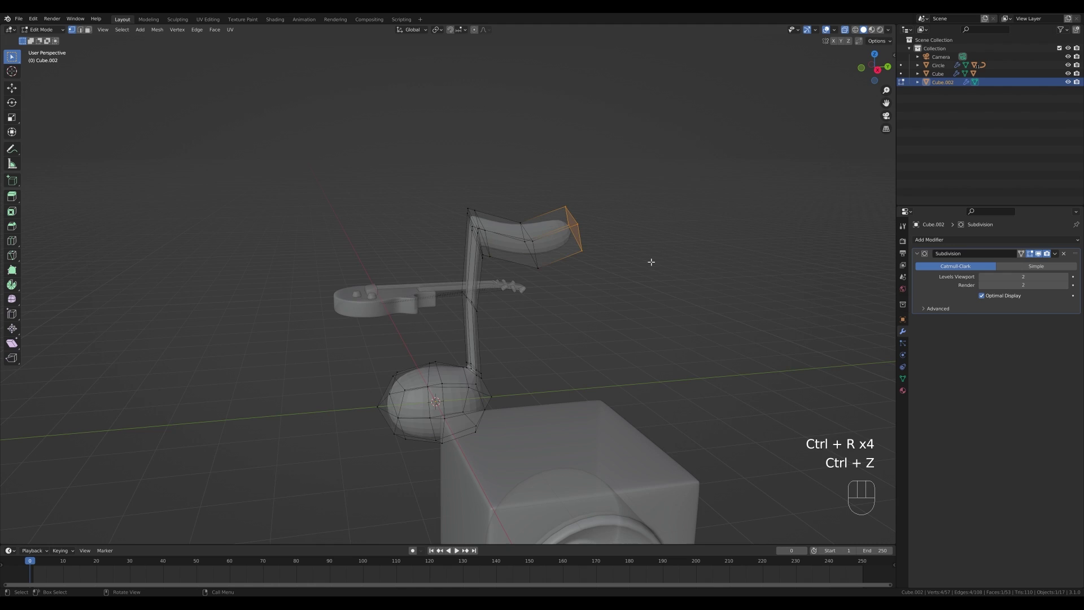
key(KP_3)
key(r)
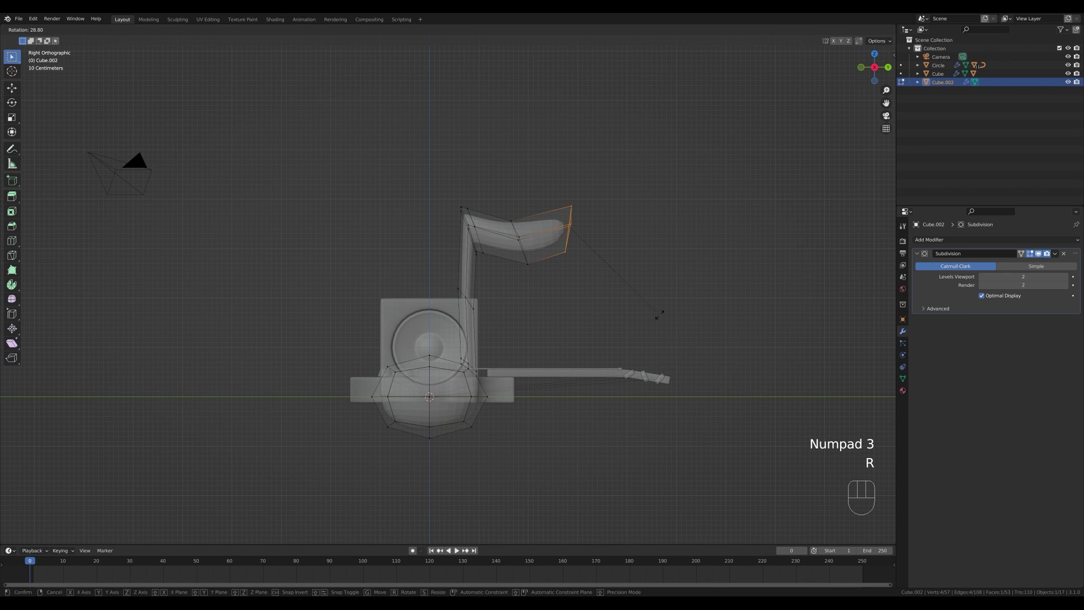
click(660, 316)
key(s)
click(738, 342)
Add a loop cut close to the flag's outer end to sharpen its tip.
key(ctrl+r)
click(545, 199)
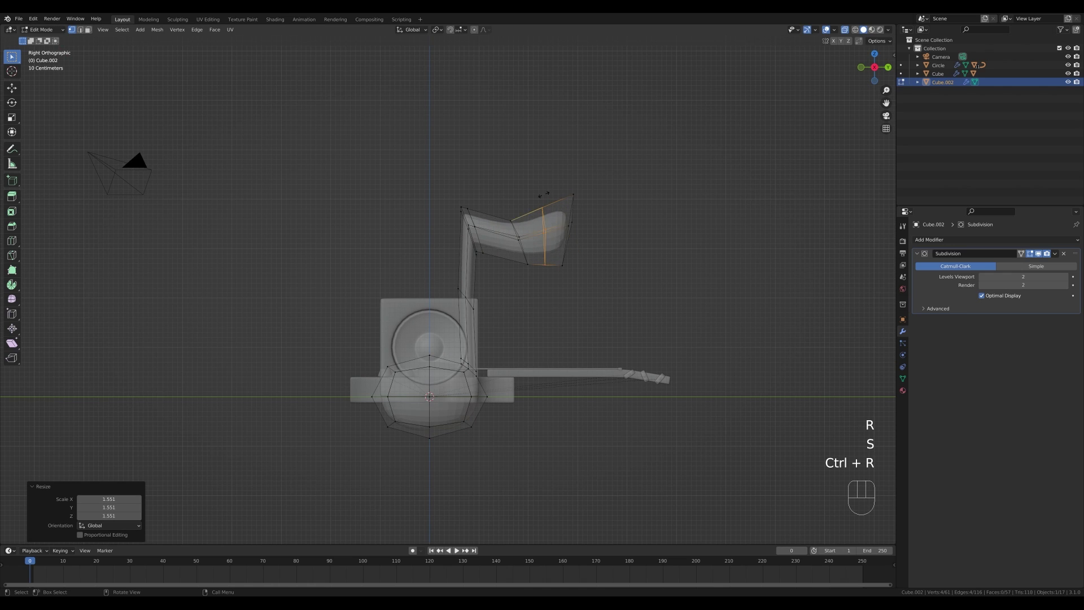
click(568, 194)
Return to Object Mode and shade the musical note smooth.
key(Tab)
middle_drag(547, 332, 615, 347)
right_click(531, 330)
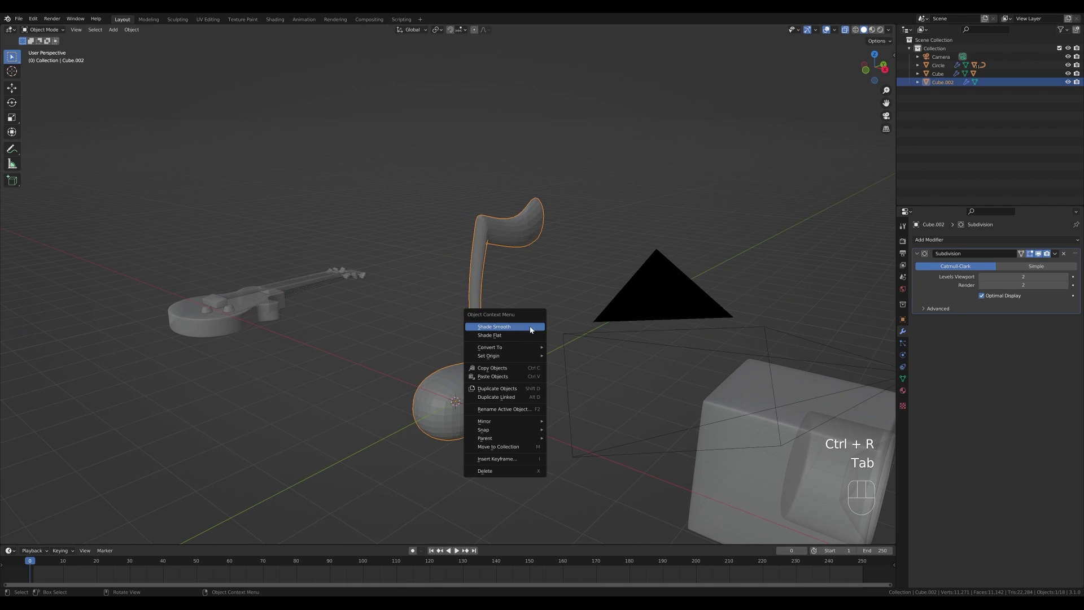
click(529, 327)
Scale the musical note down and move it along the Y axis, away from the world origin.
scroll(554, 235, down, 5)
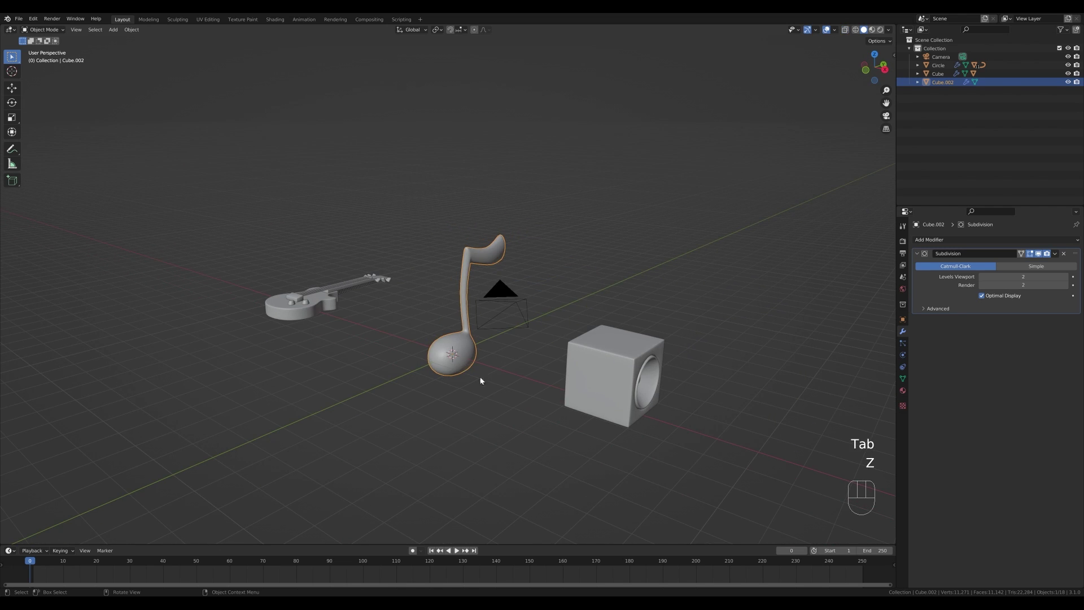
key(s)
click(540, 365)
middle_drag(577, 328, 561, 348)
key(g)
key(y)
click(477, 426)
Select the speaker and clear its location to put it back at the world origin.
click(589, 425)
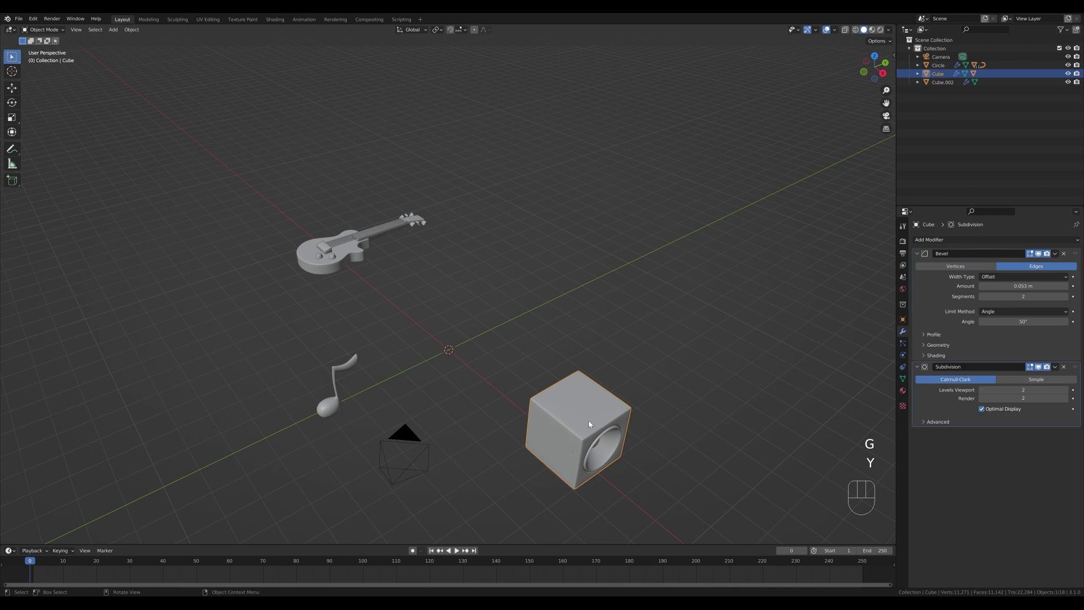
key(g)
right_click(685, 459)
click(706, 443)
key(ctrl+z)
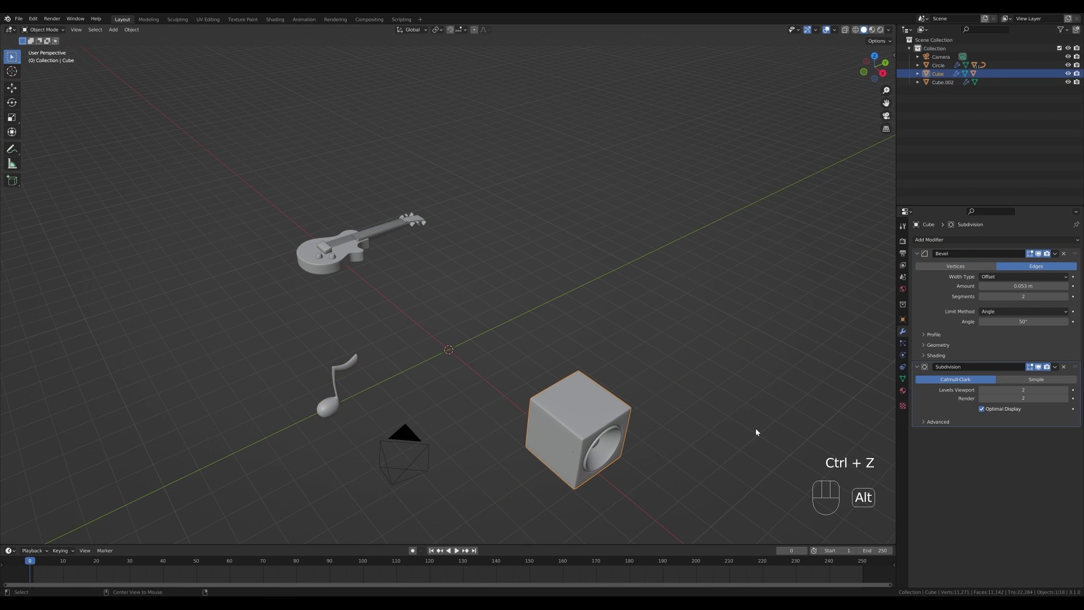
key(alt+g)
Select the musical note and move it close to the speaker's upper -Y side.
middle_drag(455, 364, 684, 356)
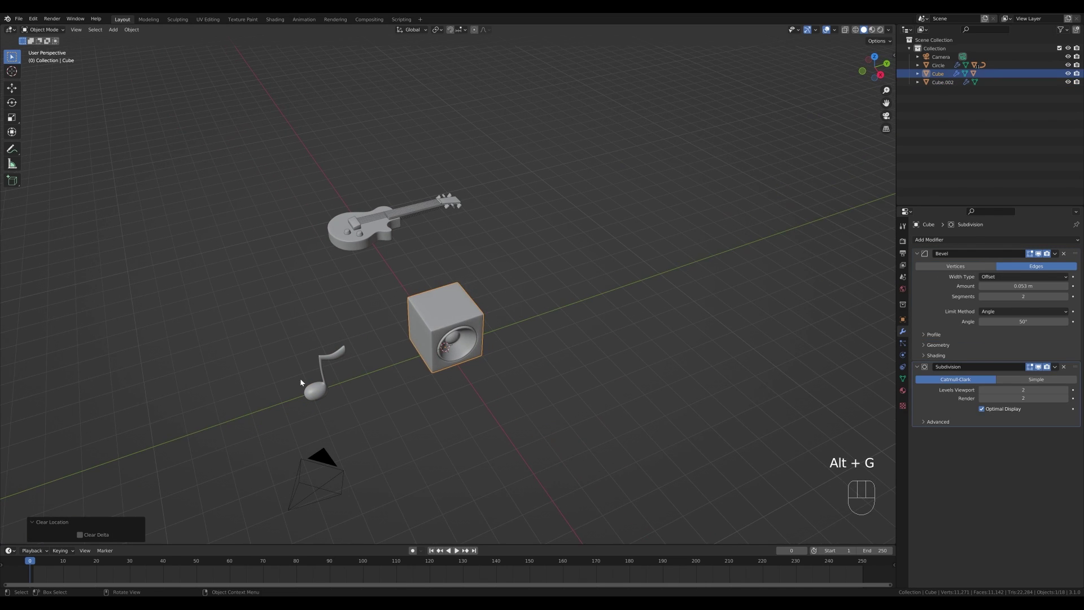
click(310, 392)
middle_drag(435, 444, 421, 421)
key(g)
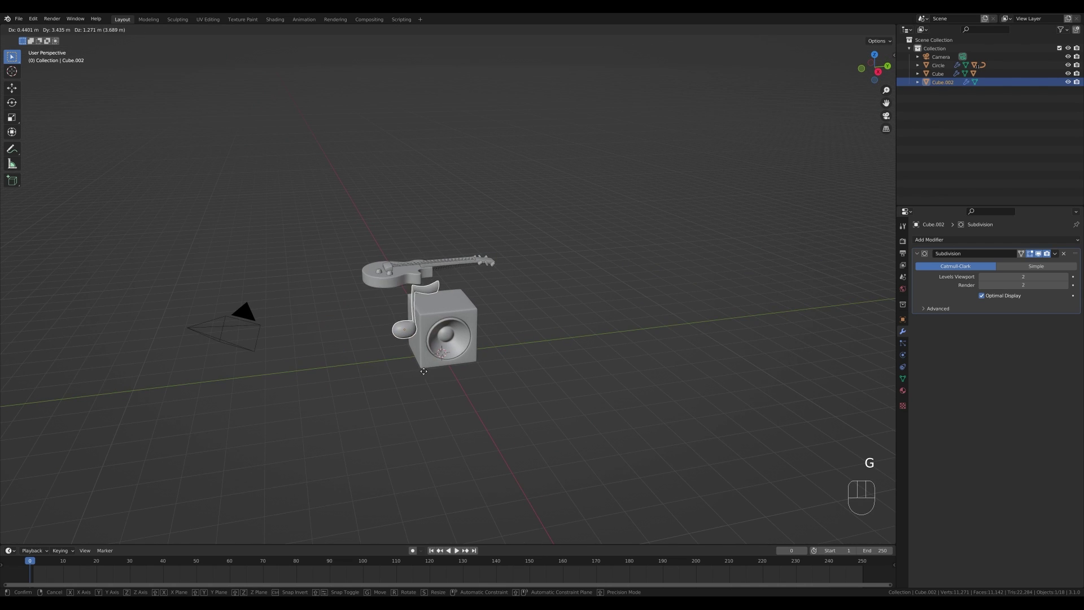
click(667, 458)
Scale the note down slightly and nudge it about 0.1 m along Y and 0.04 m up beside the speaker.
key(s)
click(616, 444)
middle_drag(617, 443, 388, 397)
key(g)
click(393, 390)
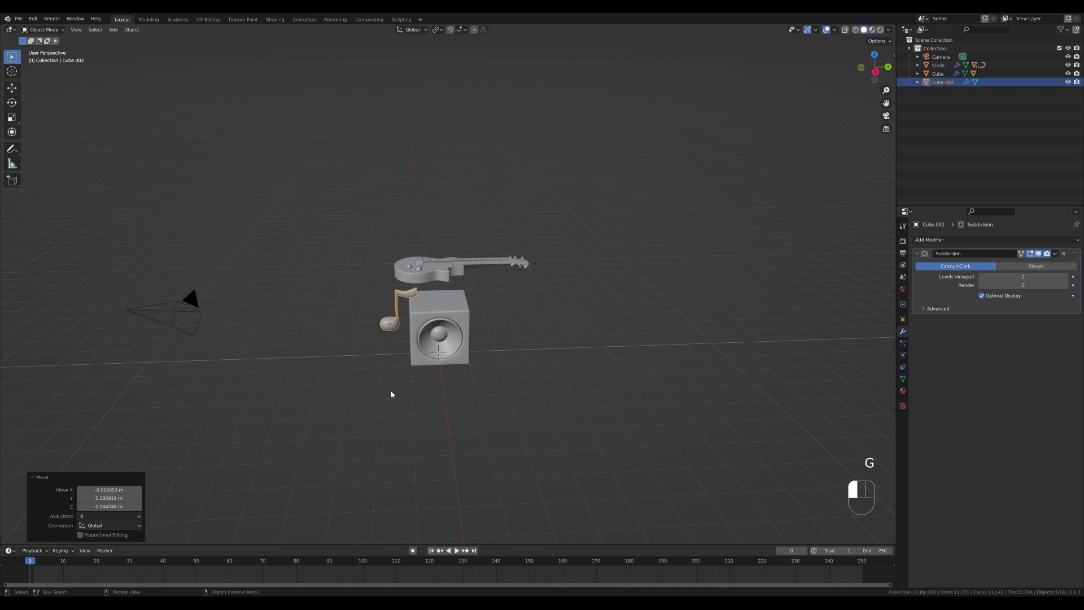
Make a linked duplicate of the musical note, place it up and outward from the original, and scale it down slightly.
key(alt+d)
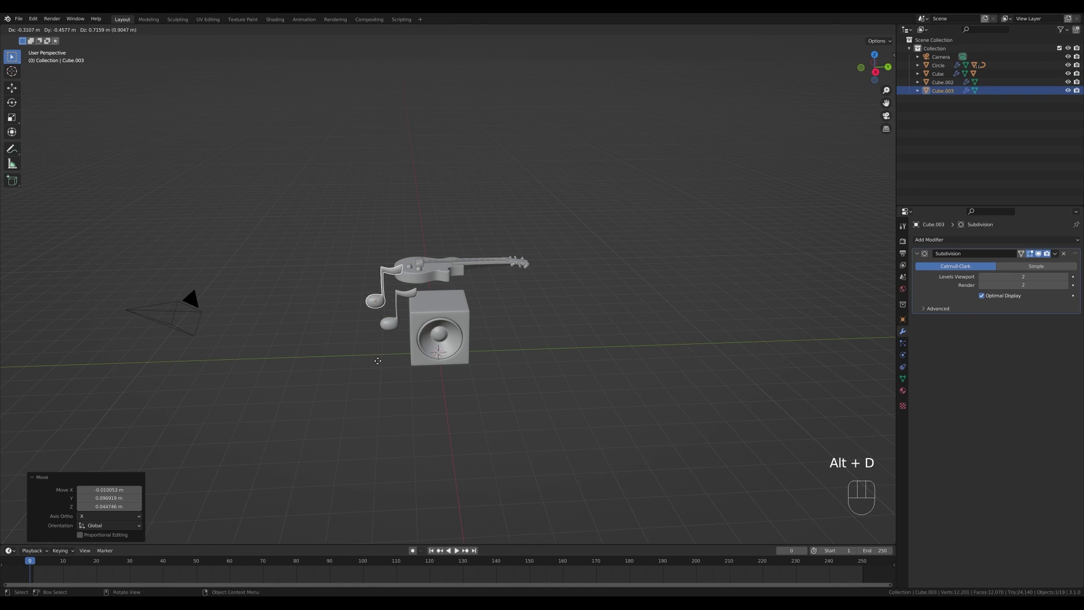
click(377, 359)
key(s)
click(520, 395)
Make another linked duplicate from the smaller note, place it above the speaker near the guitar body, and rotate it slightly.
key(alt+d)
click(558, 372)
key(r)
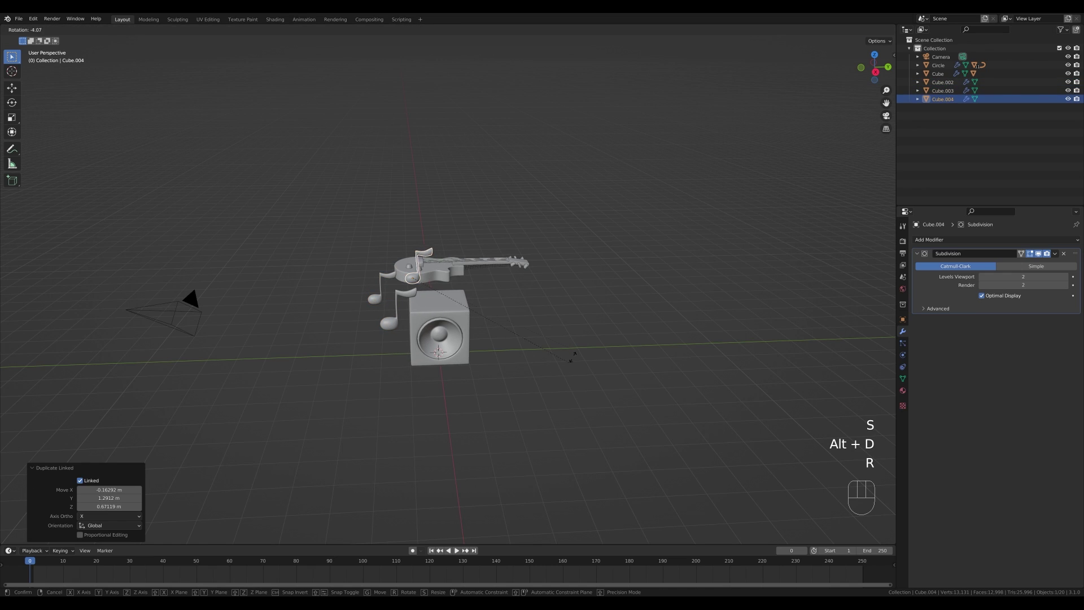
click(578, 328)
Rotate the first duplicated note and the original note individually so the three notes tilt at different angles.
click(377, 294)
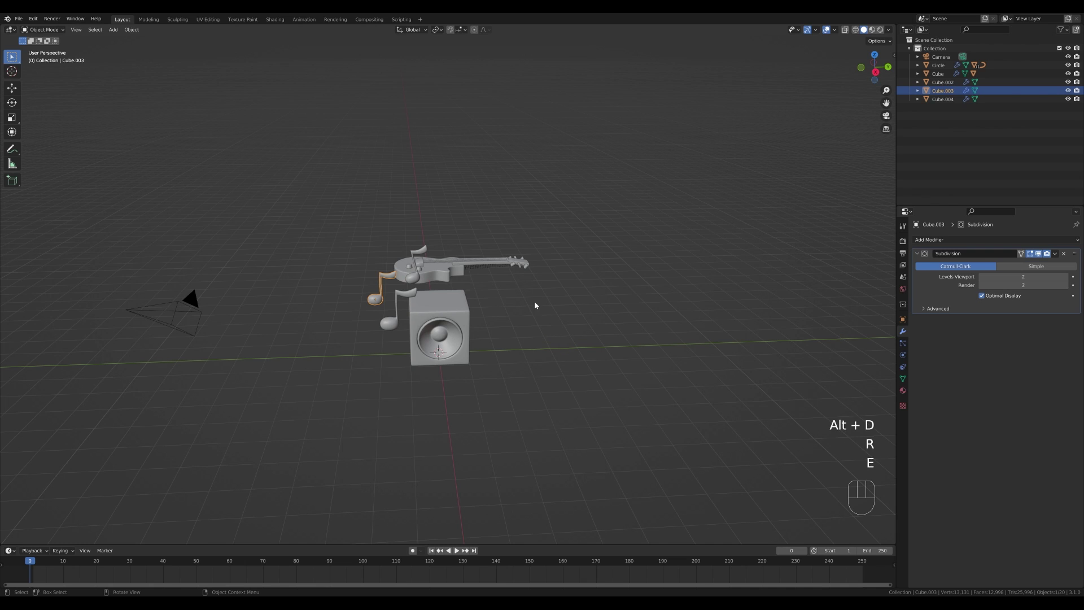
key(r)
click(567, 339)
click(395, 309)
key(r)
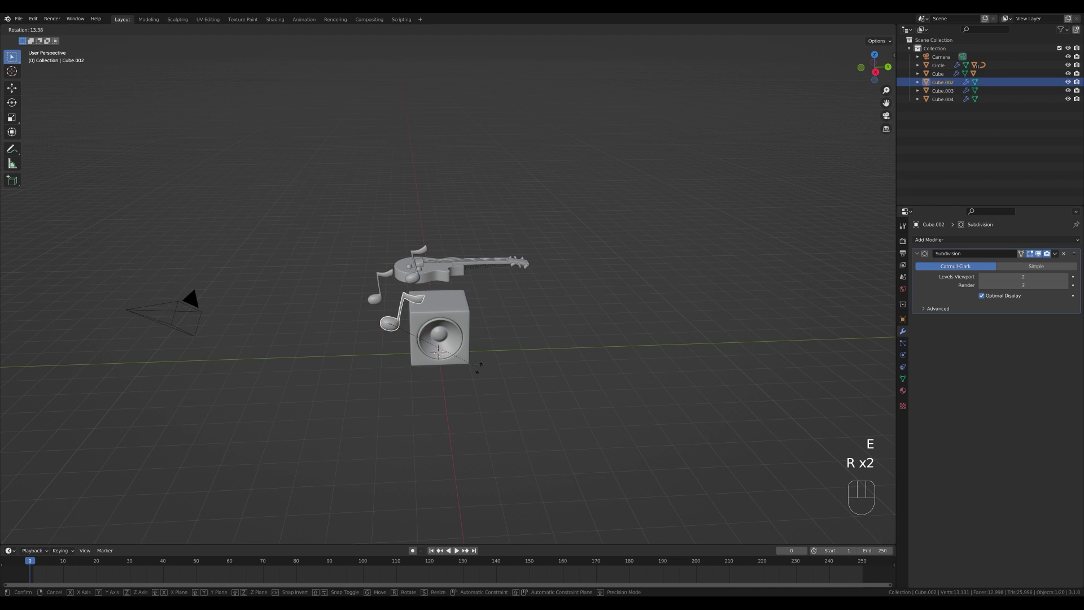
click(486, 355)
Select the guitar and move it about 11.1 m along X and -2.1 m along Y to lie beside the speaker.
click(487, 264)
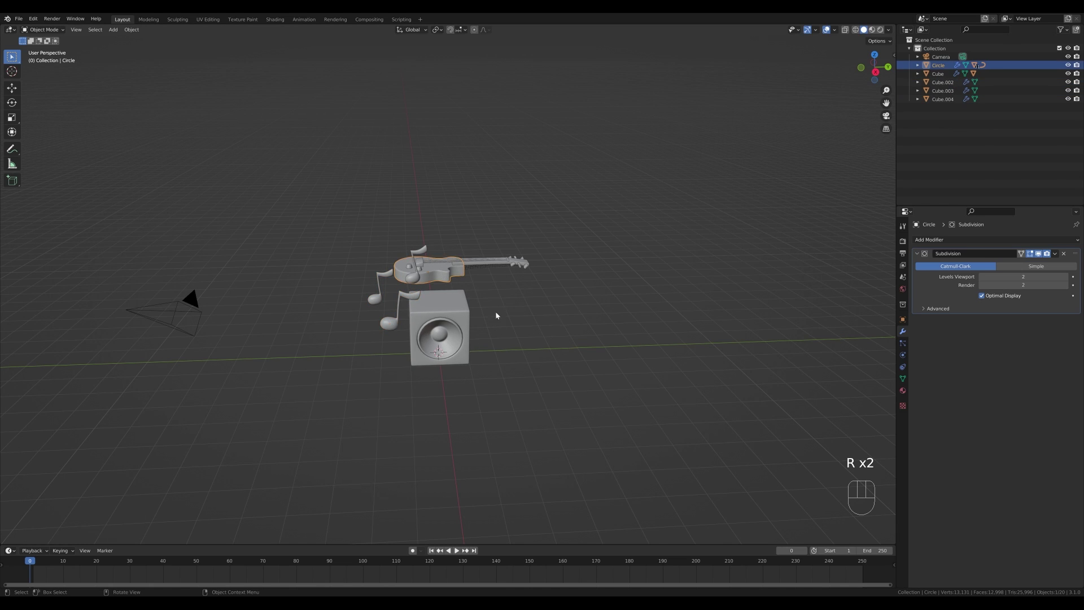
middle_drag(496, 311, 526, 374)
key(g)
click(617, 414)
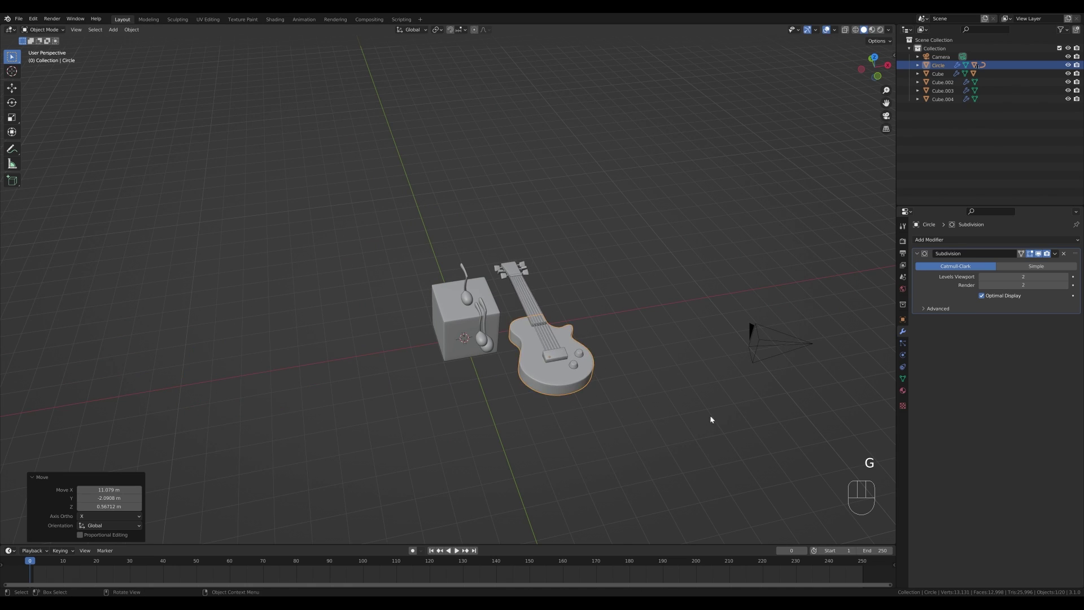
Rotate the guitar about the global Y axis to stand it on edge, and turn it about -29.9° around global Z.
middle_drag(711, 418, 598, 389)
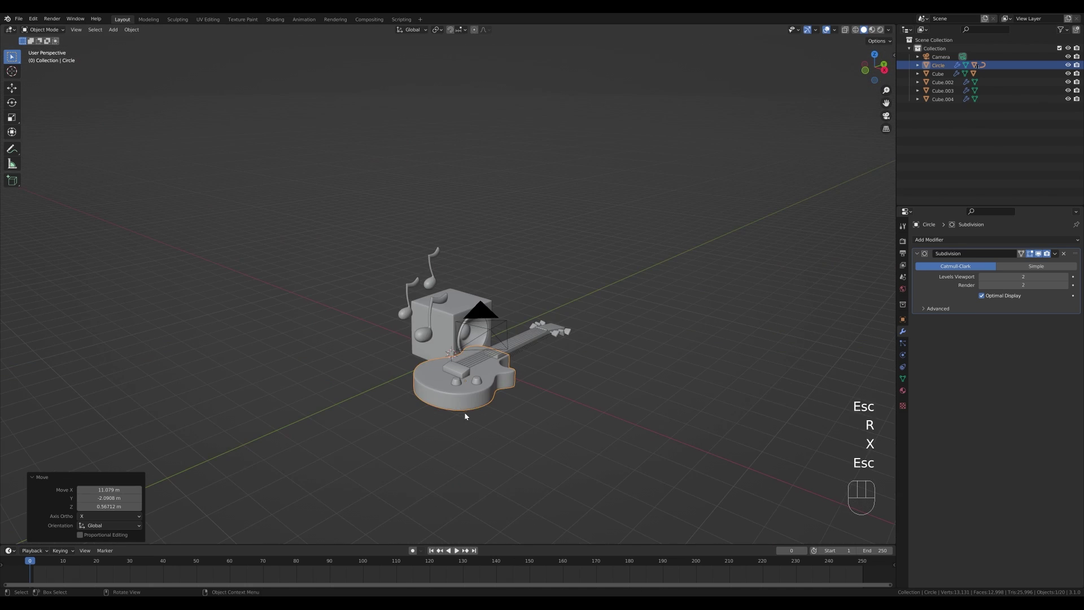
key(r)
key(y)
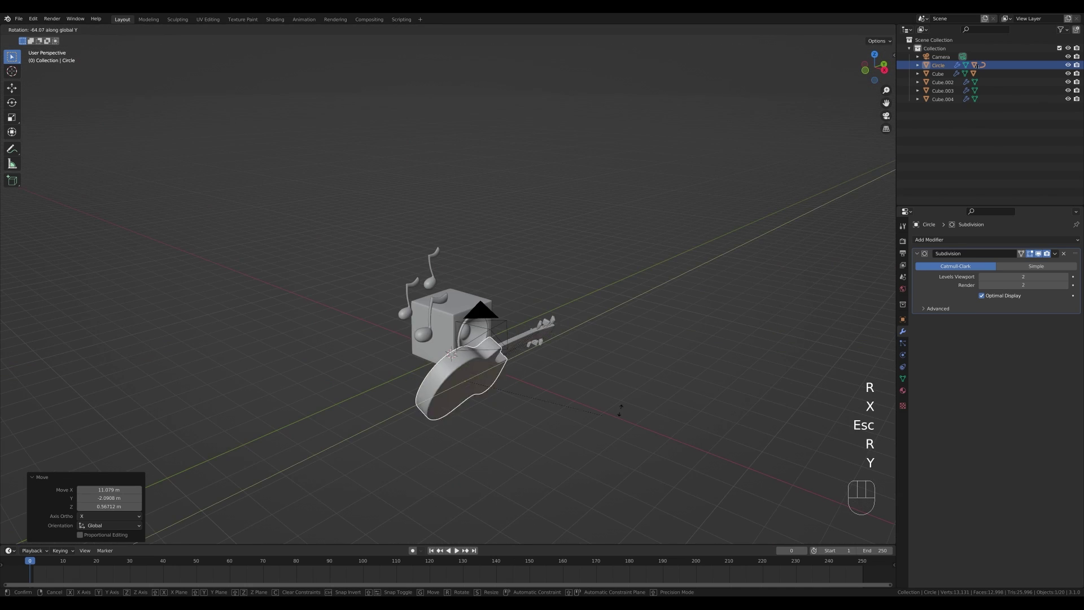
click(443, 438)
middle_drag(443, 438, 642, 401)
key(r)
key(z)
click(601, 477)
Move the guitar beside the speaker, tilt its neck upward in the view, and raise it about 1.5 m.
key(g)
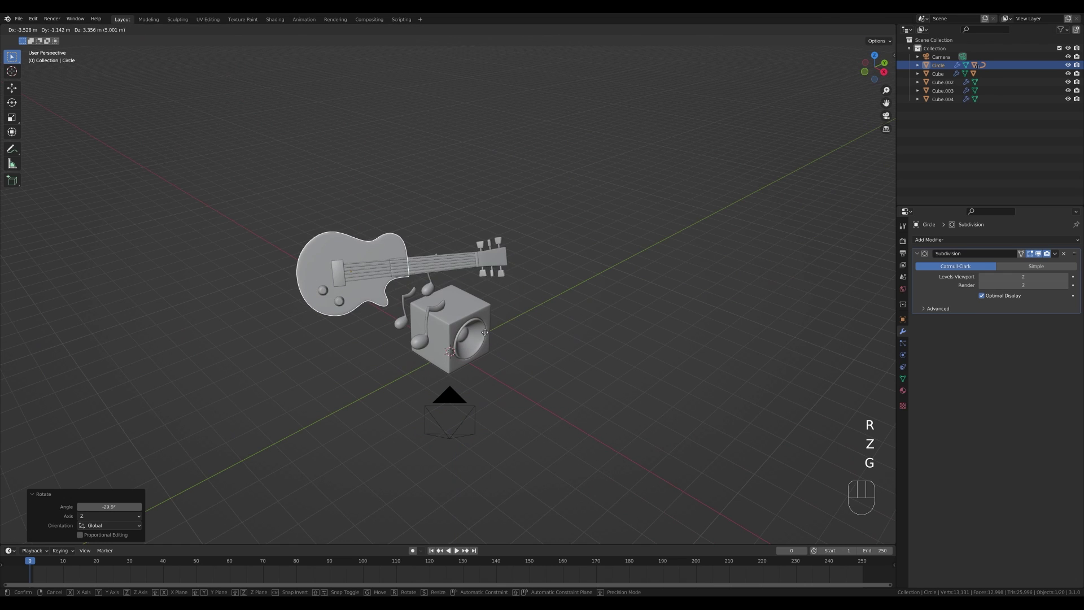
click(520, 423)
key(r)
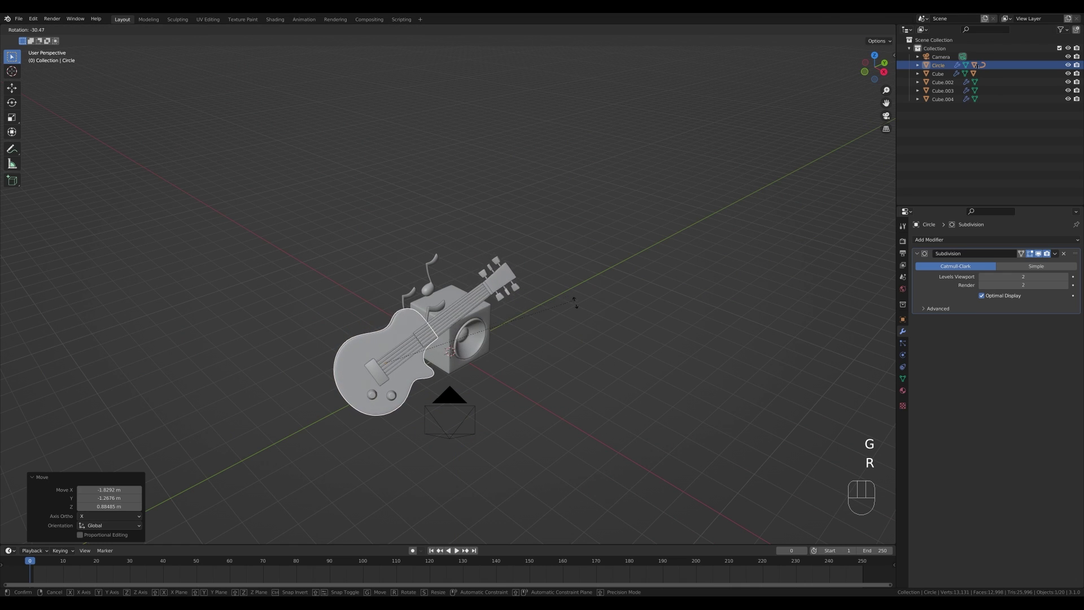
click(571, 341)
key(g)
click(553, 268)
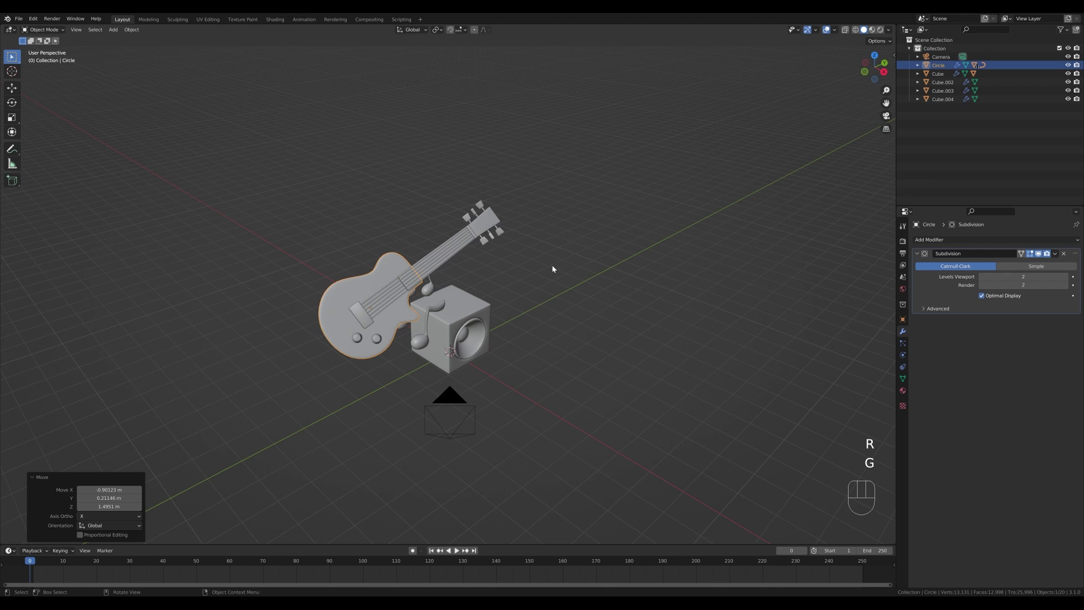
Look through the camera, select it, and raise it about 1.06 m along the global Z axis.
key(KP_0)
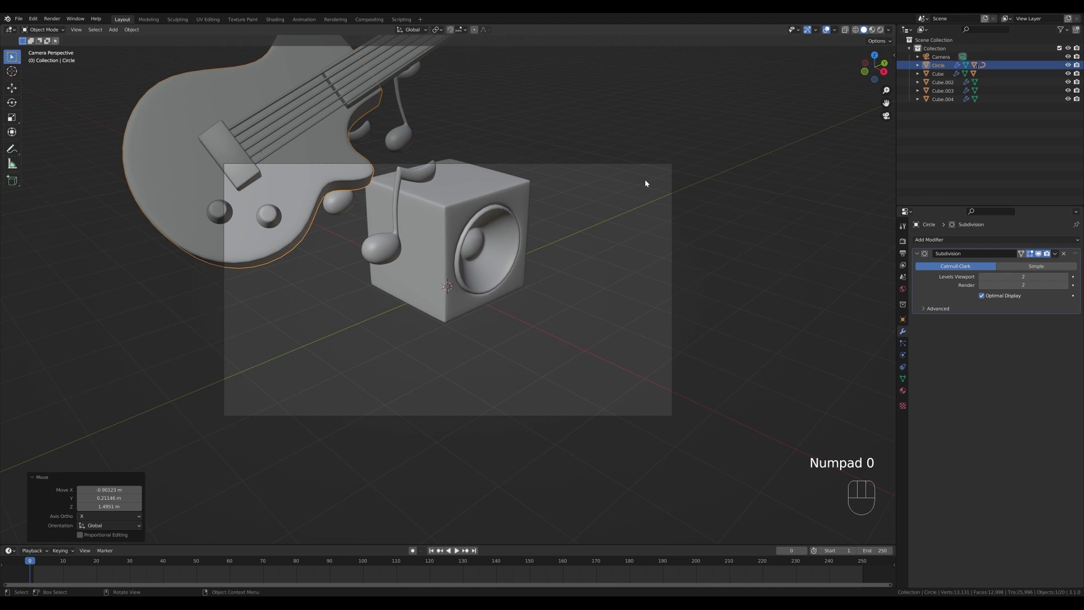
click(644, 166)
key(g)
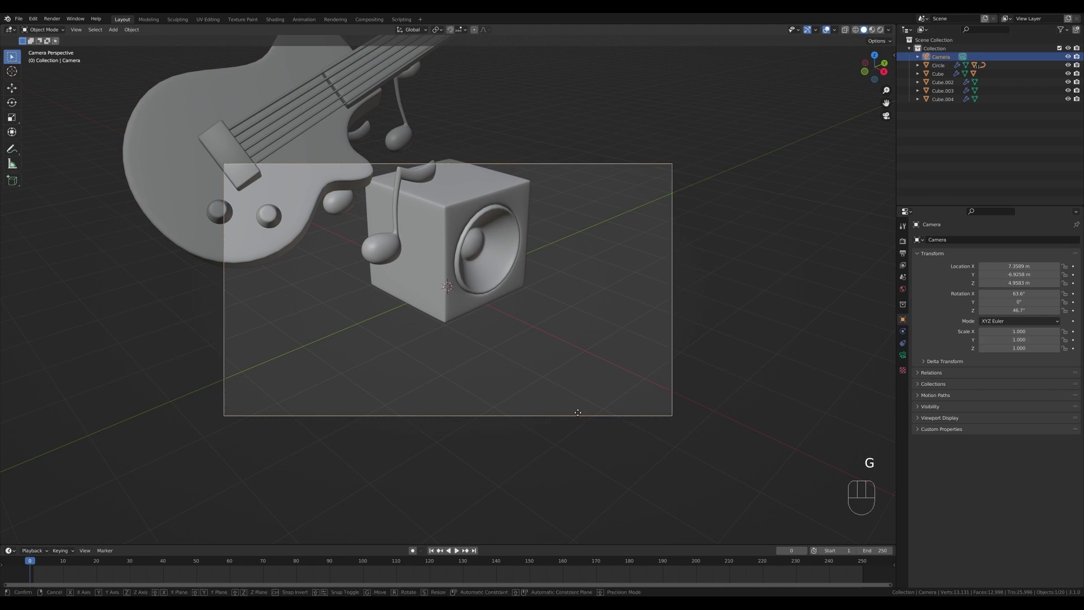
key(Escape)
key(g)
key(z)
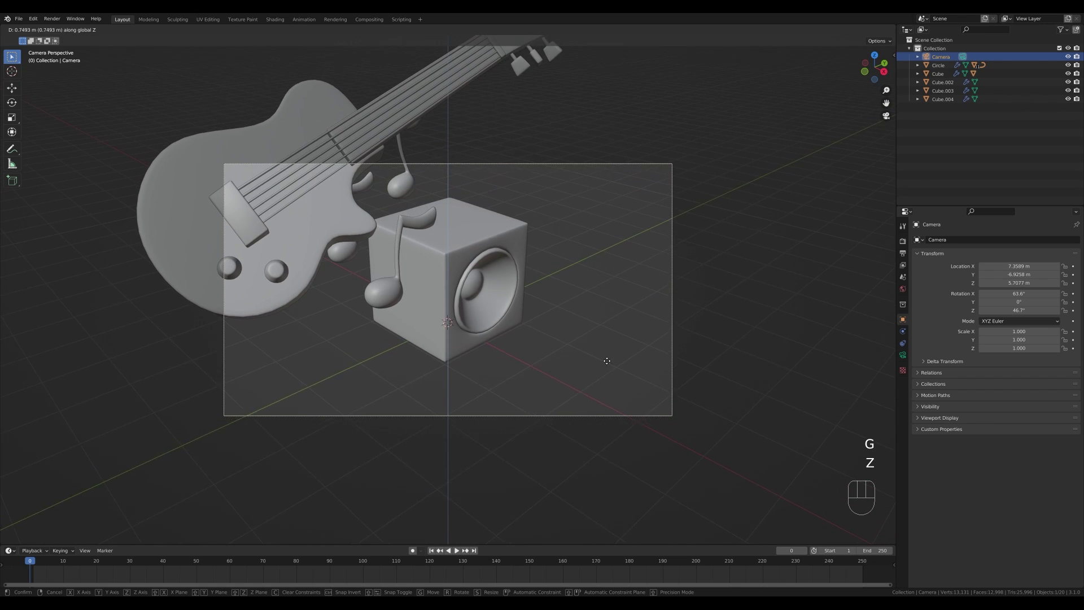
click(606, 331)
Pull the camera back along its local Z axis to fit more of the props in the frame.
key(g)
key(z)
key(z)
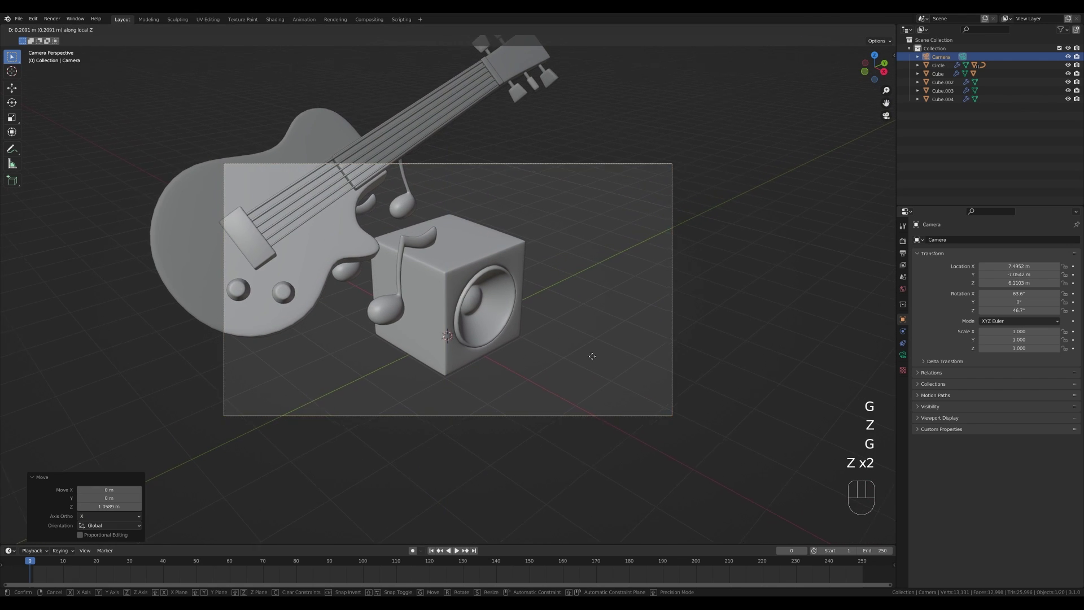
click(541, 401)
Select the guitar, move it inward so it overlaps the speaker in the camera frame, and scale it to about 0.936.
click(340, 261)
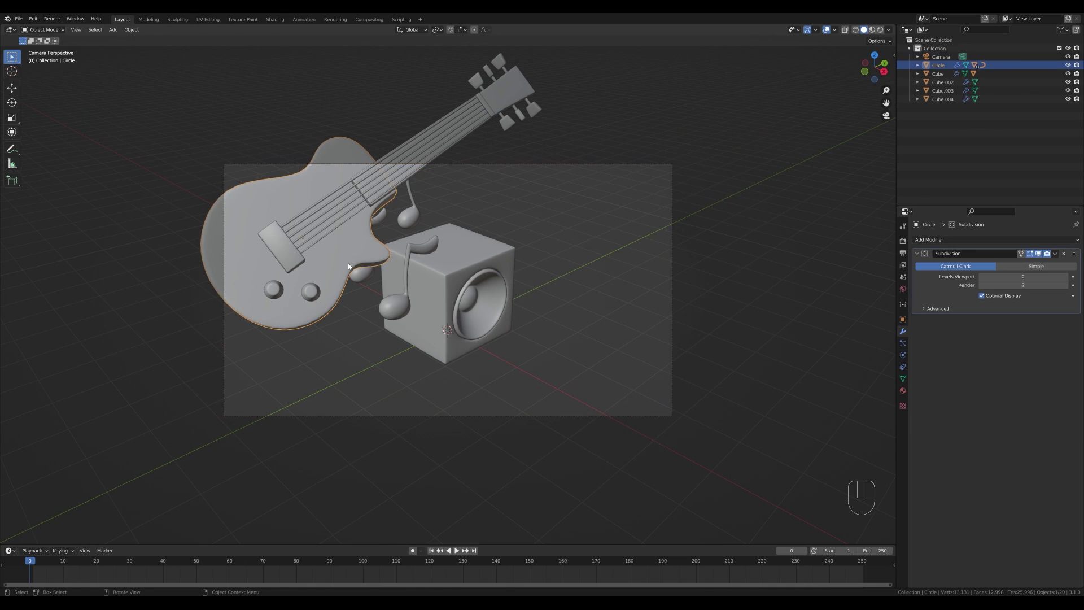
key(g)
click(422, 314)
key(s)
click(707, 344)
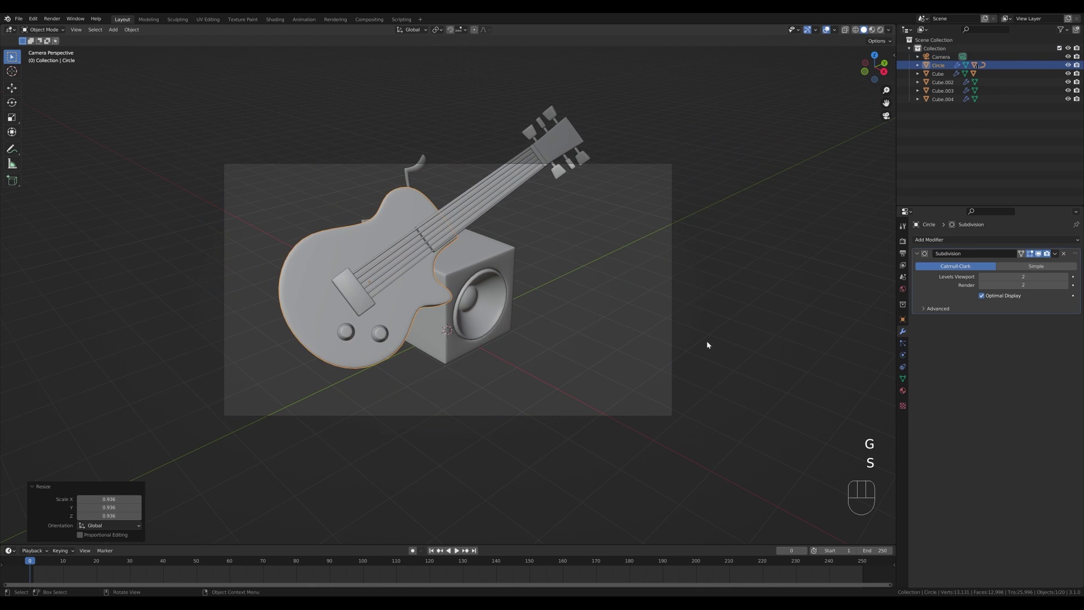
Nudge the guitar slightly down and outward in the camera view, and shift it about 0.11 m along its local Z axis.
key(g)
click(683, 354)
key(g)
key(z)
key(z)
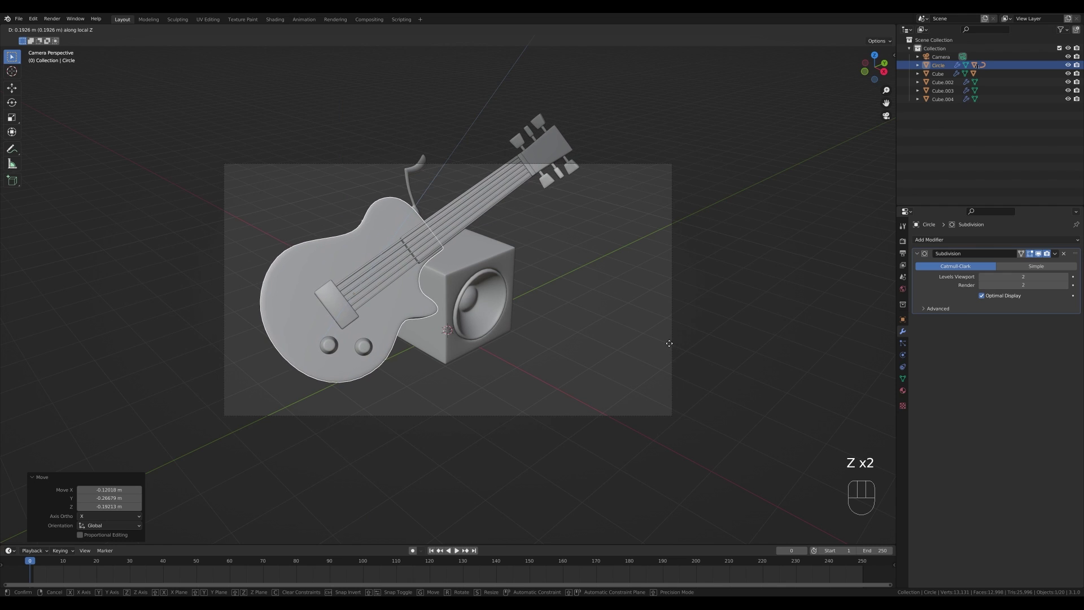
click(667, 345)
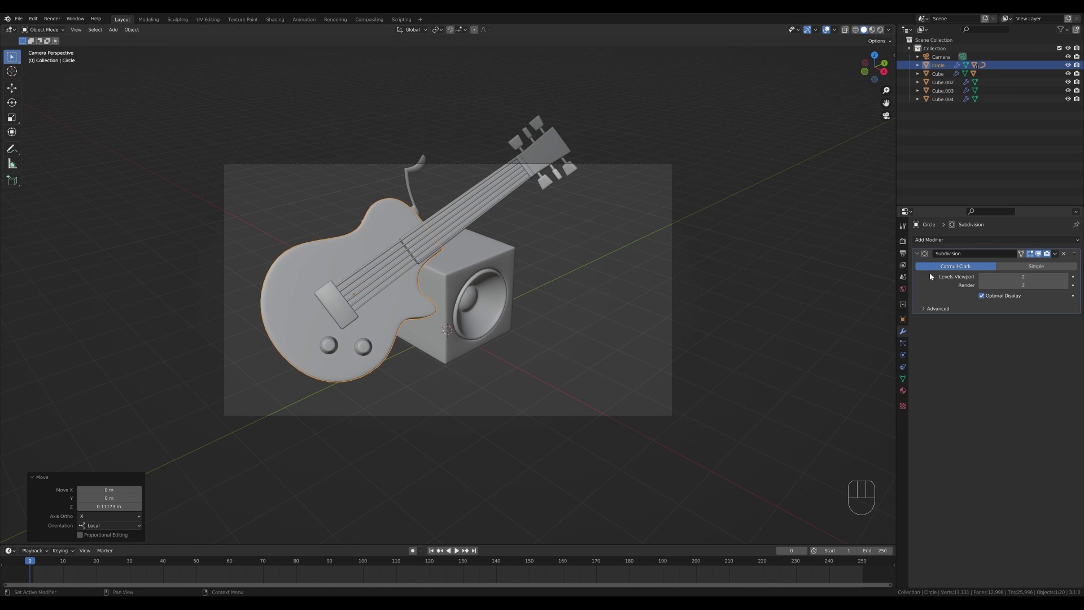
Set the output resolution to 1600 × 1200 px.
click(903, 253)
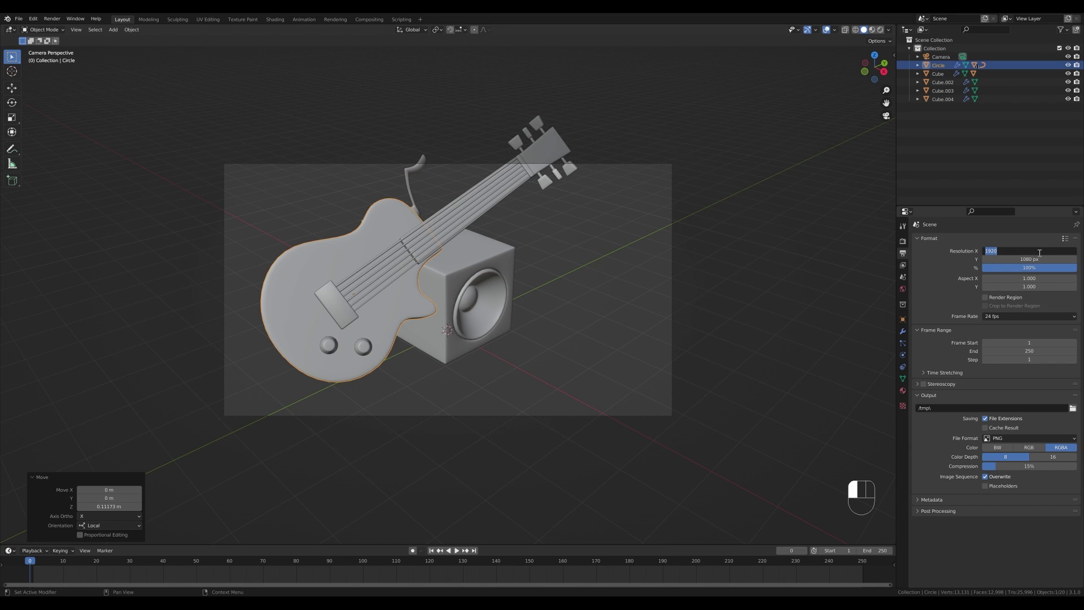
text(+)
key(Return)
click(1039, 253)
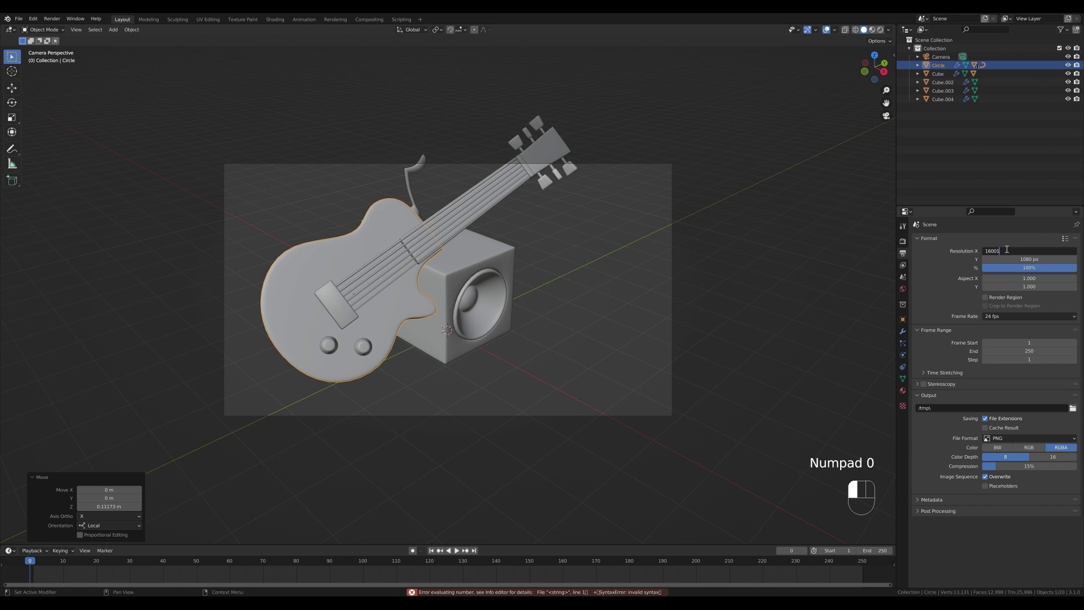
text(1600)
key(Tab)
text(1200)
key(Return)
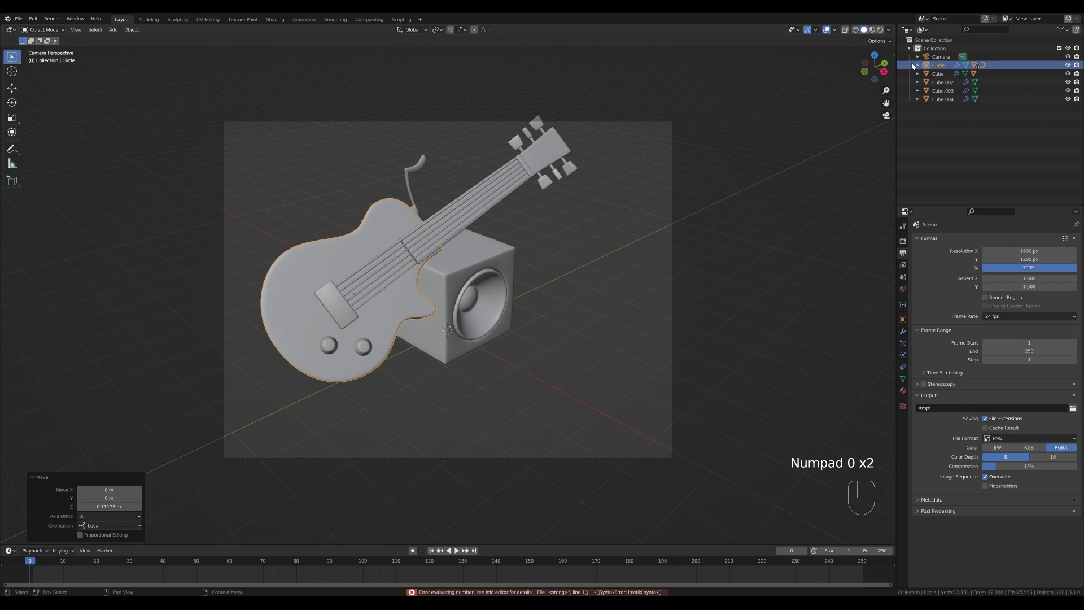
Select the camera, raise it about 0.49 m along Z, and shift it about -0.28 m sideways to recentre the props.
click(941, 57)
key(g)
key(z)
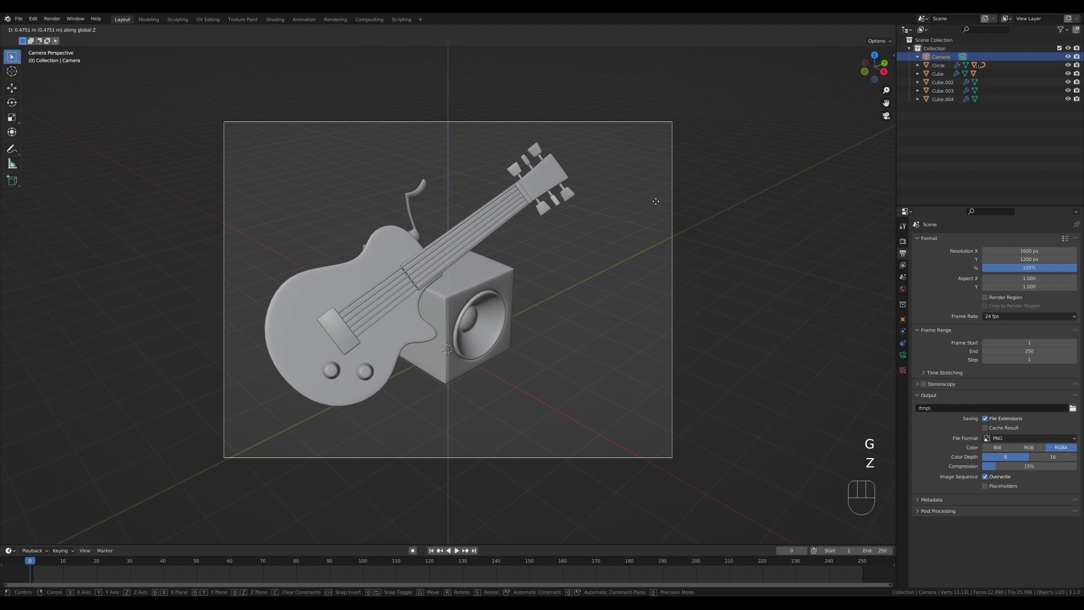
click(653, 205)
key(g)
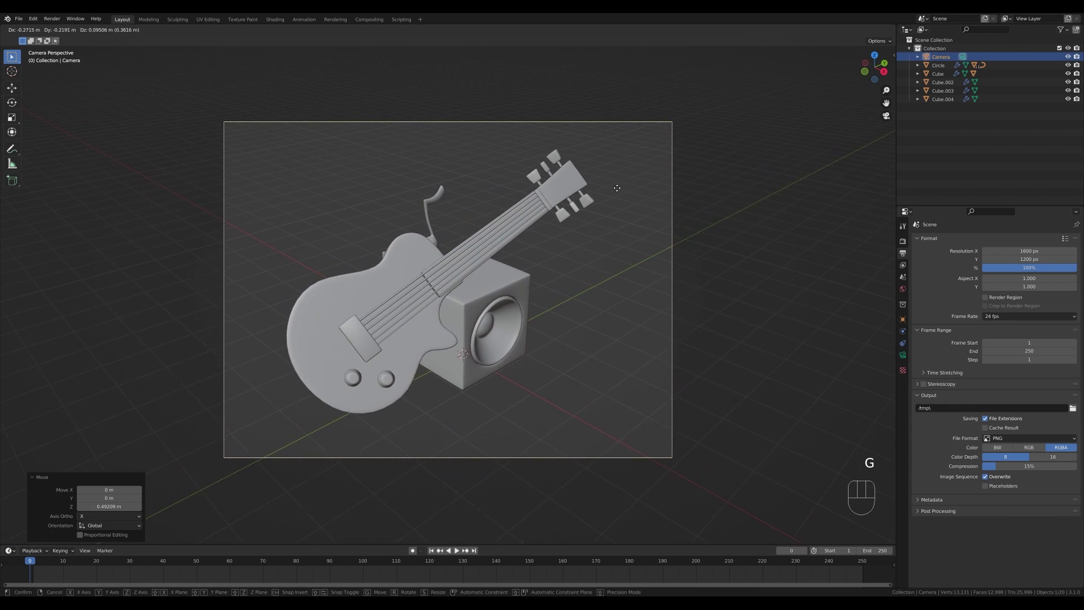
click(624, 198)
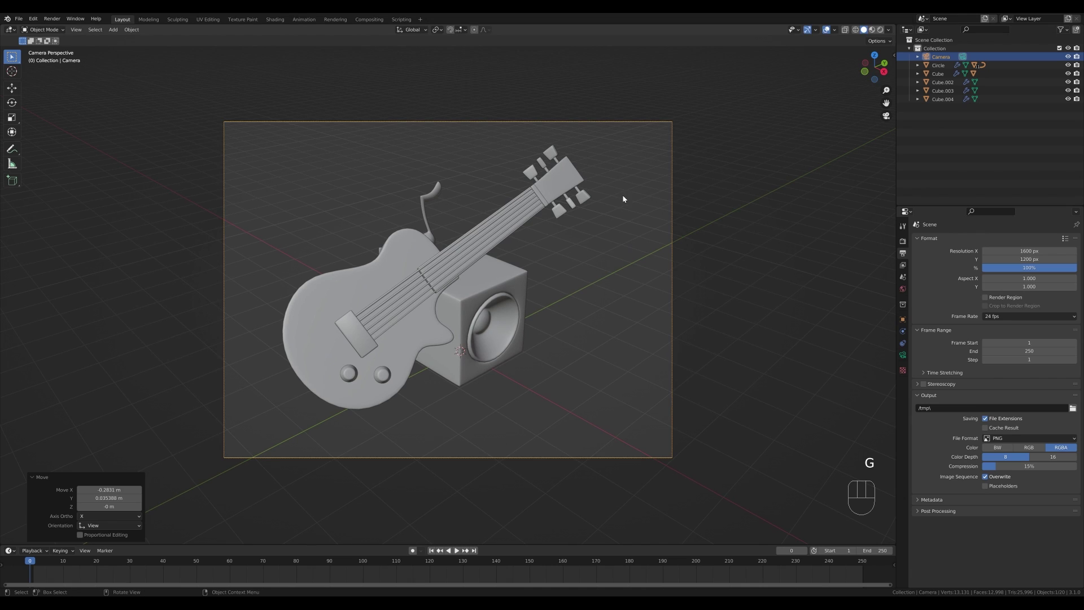
Scale the guitar down to about 0.851 and nudge its position in front of the speaker.
click(402, 266)
key(s)
click(599, 309)
key(g)
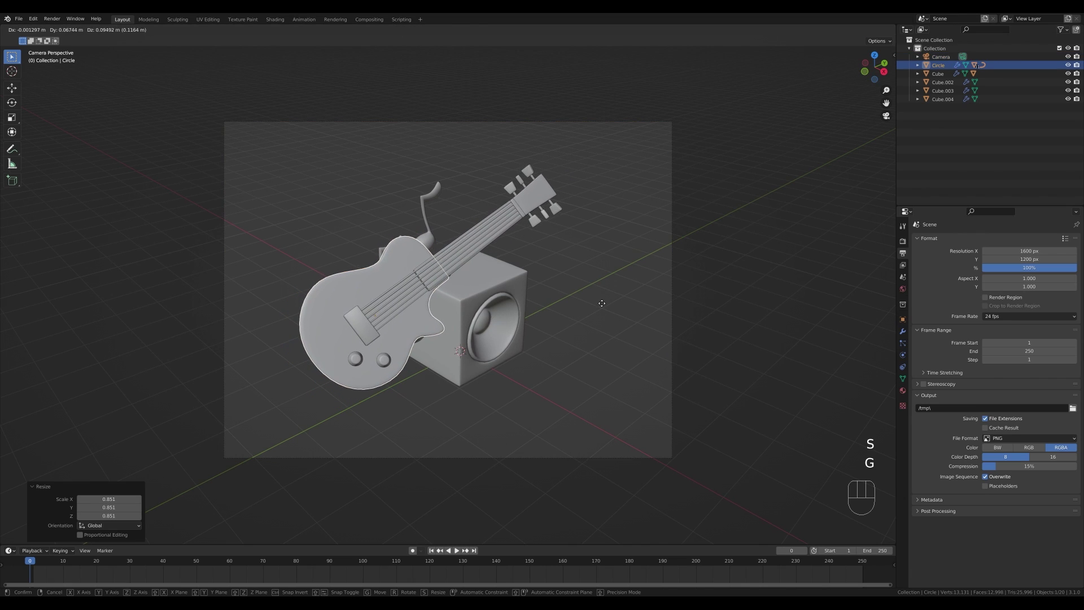
click(602, 304)
Select the two smaller notes hidden behind the guitar and move them together into the open space above its body.
click(424, 234)
shift+click(400, 238)
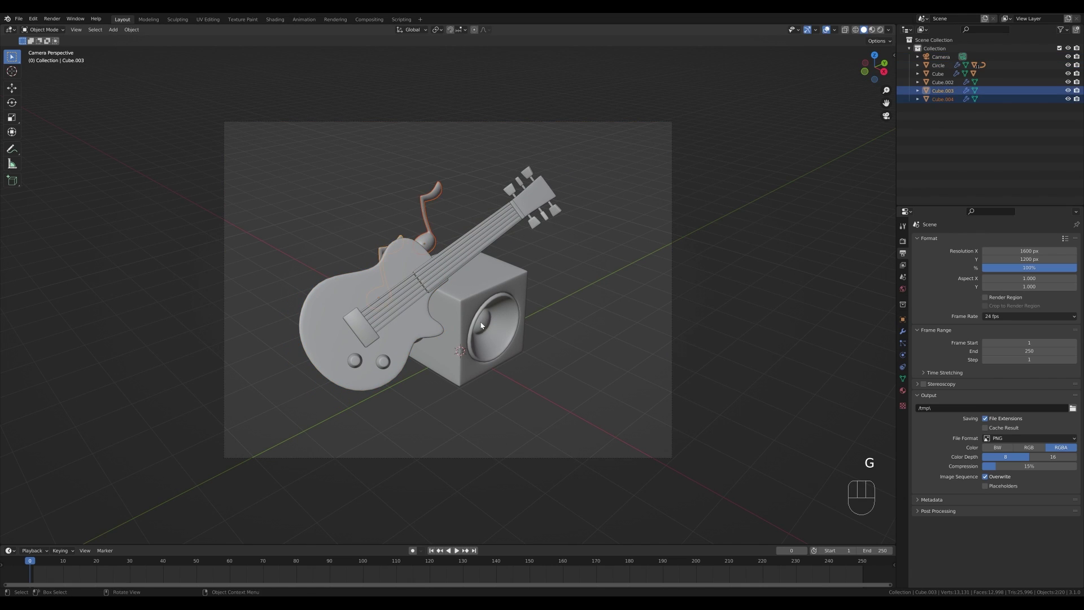
key(g)
click(425, 355)
Select the larger note behind the guitar and move it up above the guitar's neck, beside the other notes.
click(419, 348)
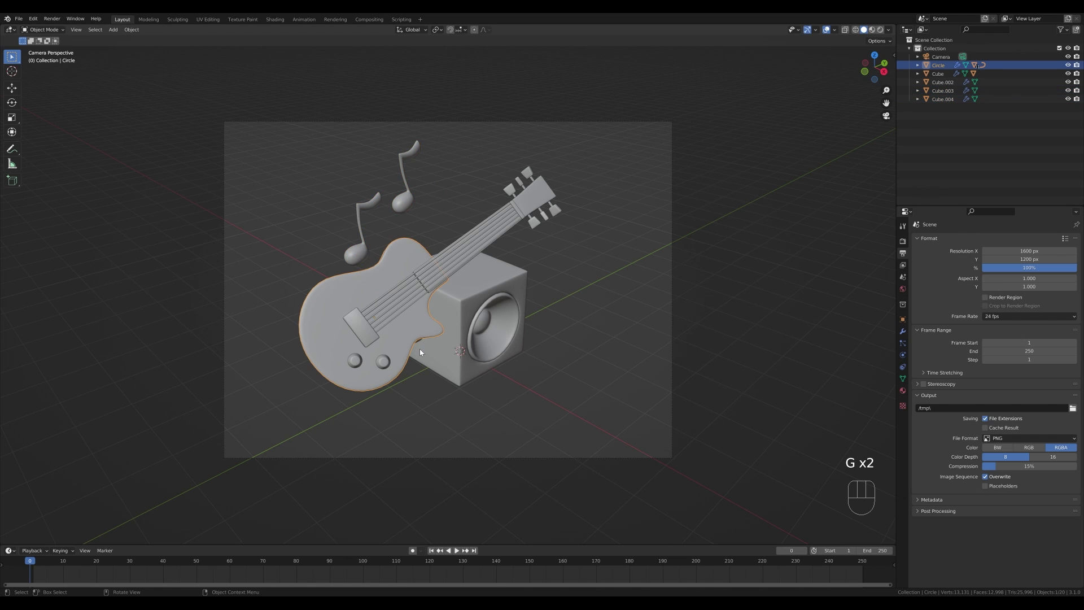
click(419, 341)
key(g)
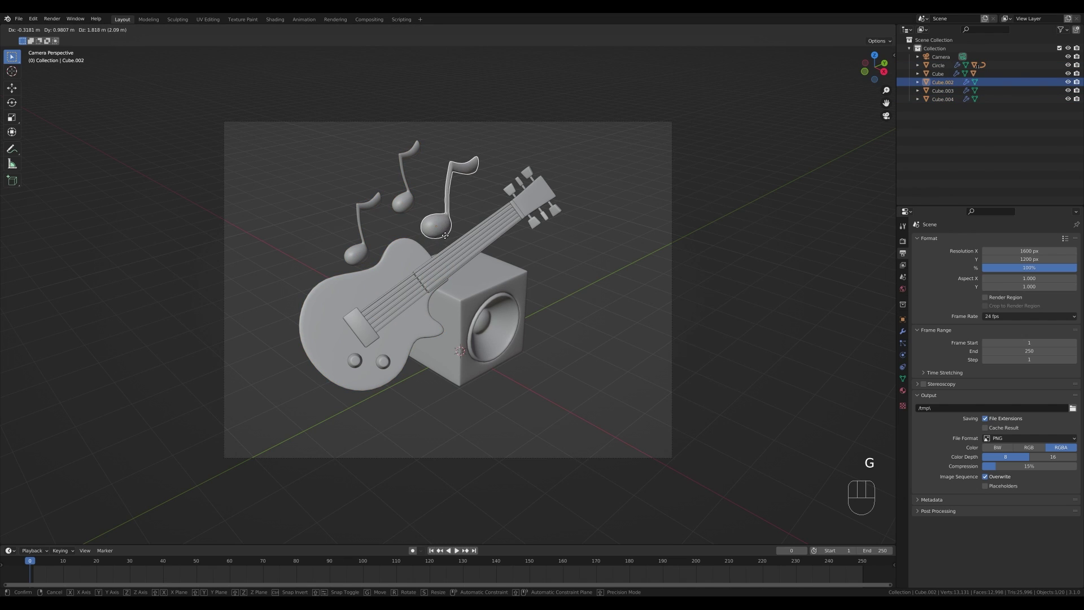
click(449, 237)
Select all three notes and scale them down together.
shift+click(402, 201)
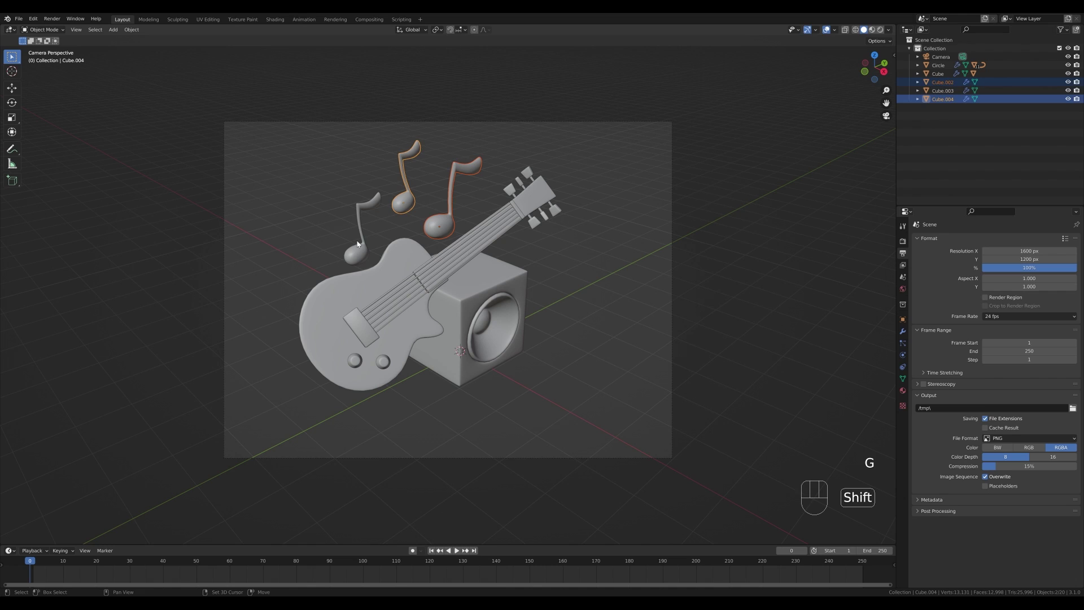
shift+click(356, 254)
key(s)
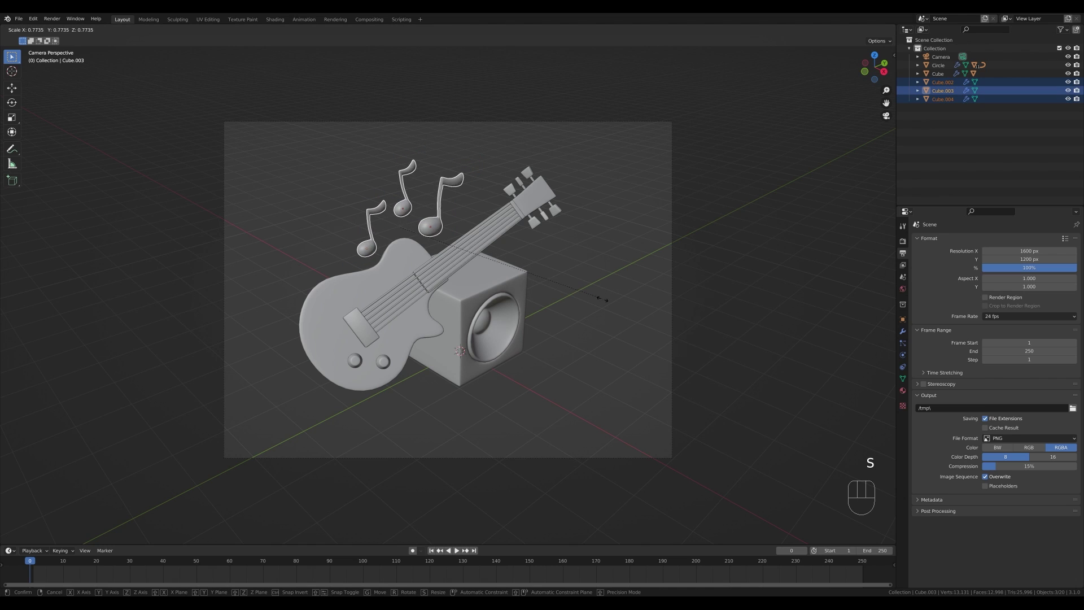
click(607, 296)
Tilt the note directly above the guitar body away from the other two and shift it slightly up and outward.
click(366, 247)
key(r)
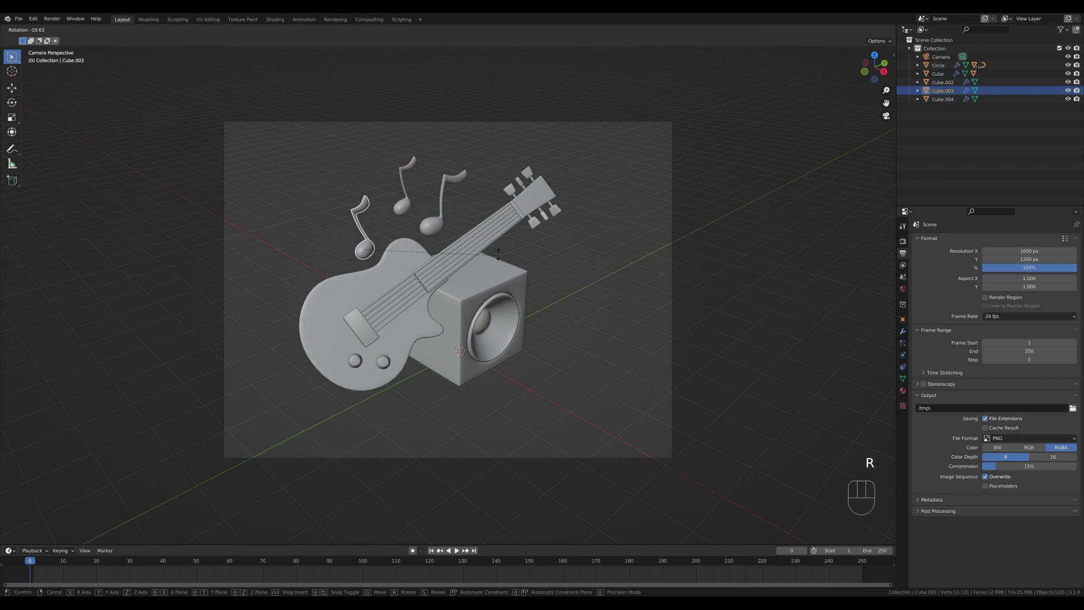
click(499, 249)
key(g)
click(493, 241)
Rotate the middle note slightly and lower it between the other two notes.
click(404, 205)
key(r)
click(606, 289)
key(g)
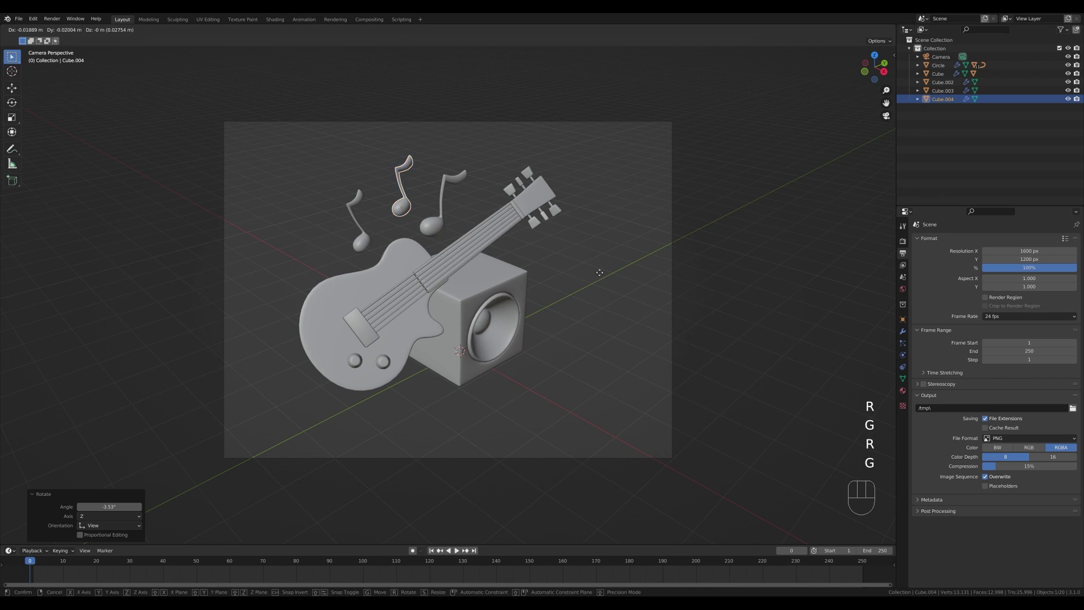
click(596, 284)
Rotate the speaker about -9° around the global Z axis, then reposition the camera slightly to centre the composition.
click(497, 327)
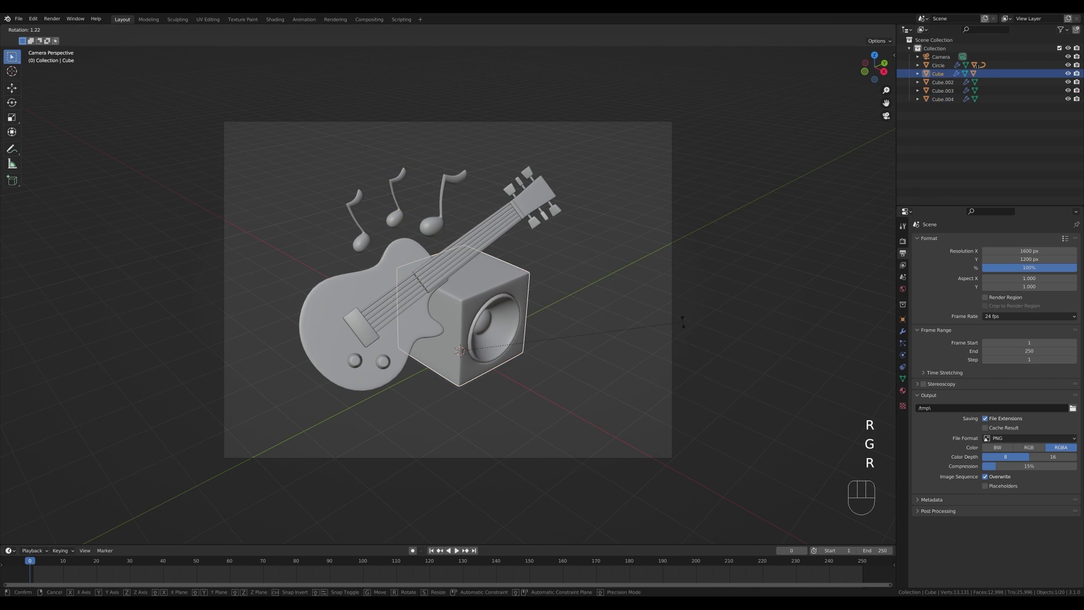
key(r)
key(z)
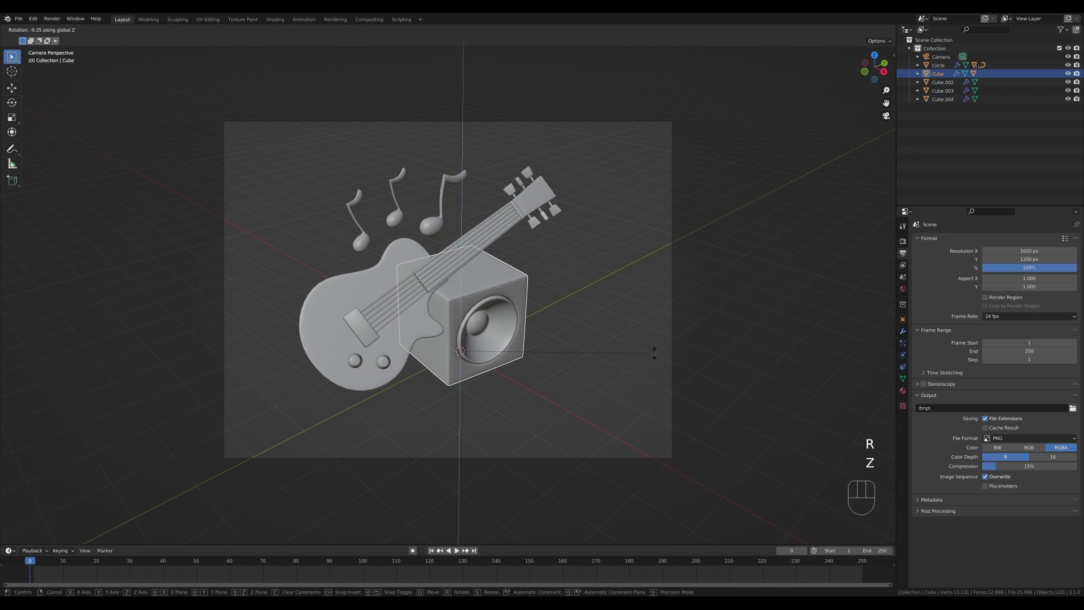
click(654, 353)
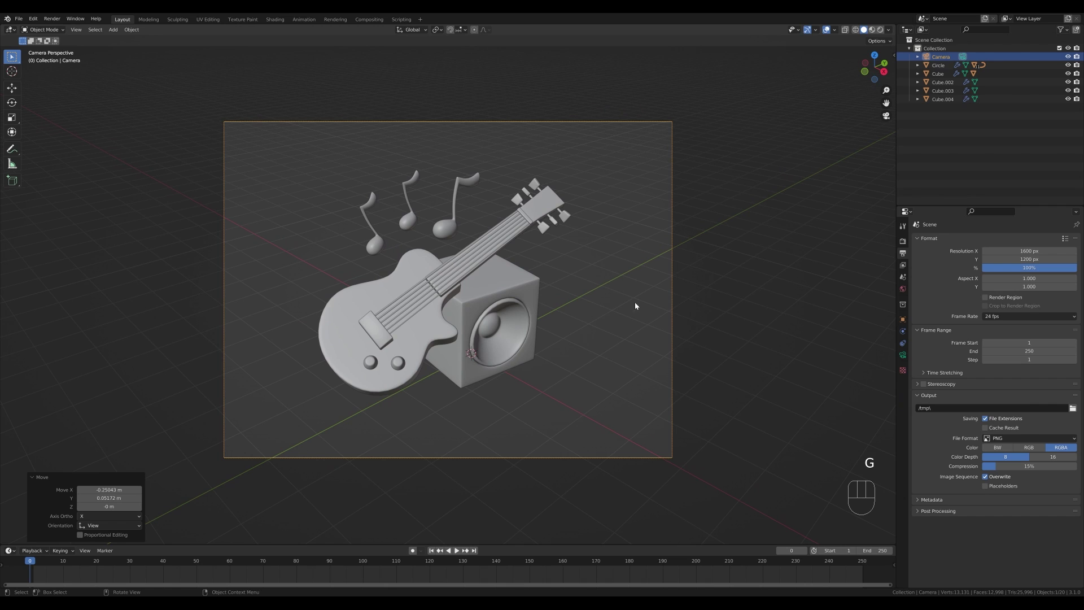
key(g)
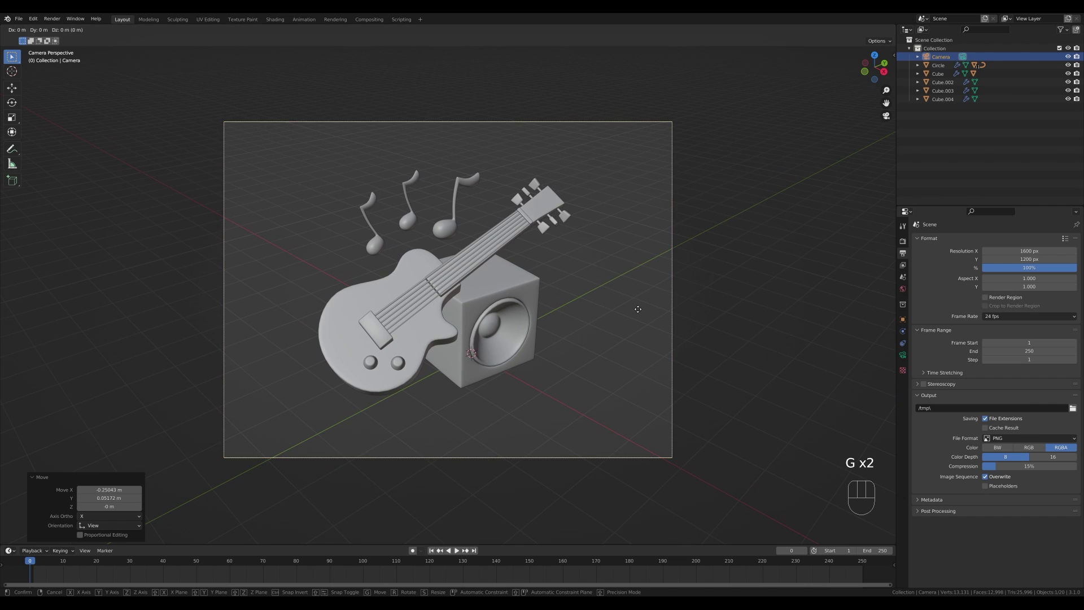
click(645, 314)
Add a plane beneath the objects and scale it up into a large floor extending beyond the camera frame.
key(shift+a)
mouse_move(598, 323)
click(644, 321)
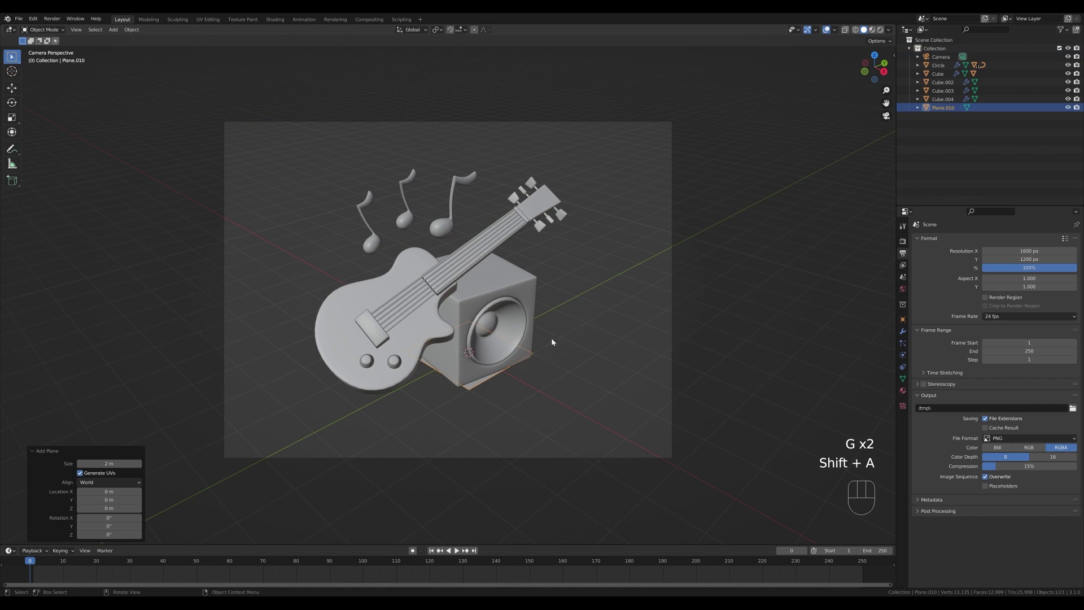
key(s)
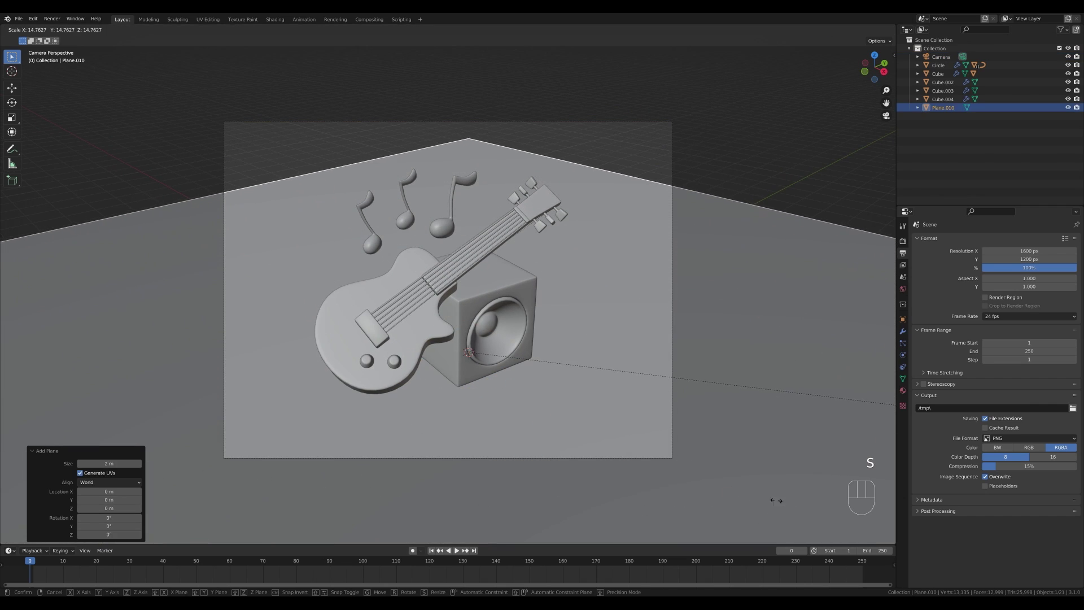
click(735, 500)
key(Tab)
key(s)
click(650, 488)
Extrude one rear edge of the floor plane about 11.6 m upward along Z to form a backdrop wall.
key(2)
key(e)
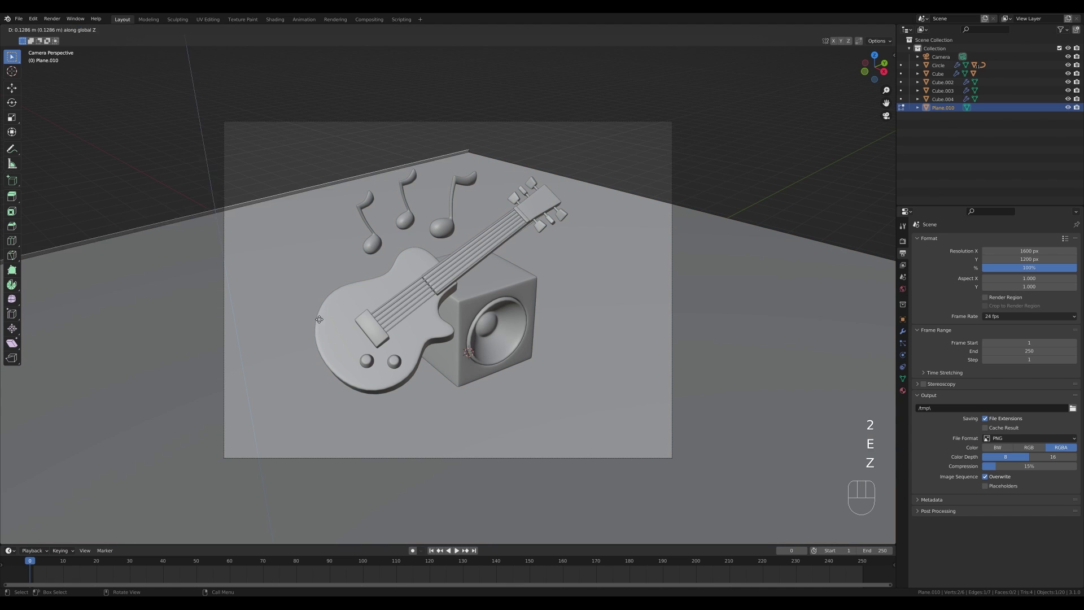
key(z)
click(275, 445)
scroll(336, 450, down, 1)
scroll(336, 450, down, 5)
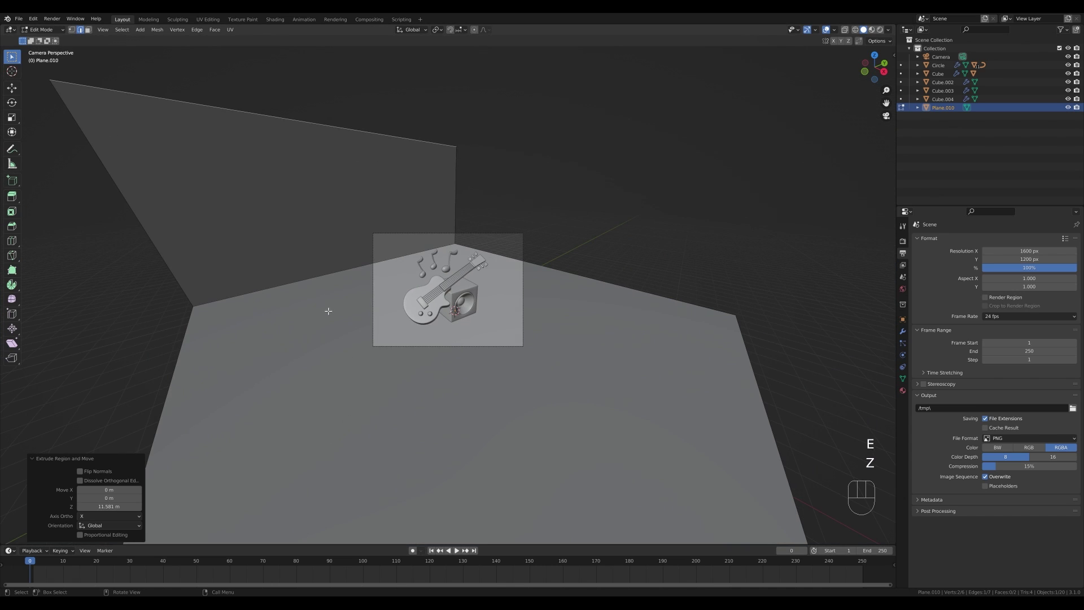
Bevel the edge between floor and wall with a width of about 7.56 m and 8 segments to make a curved transition.
click(339, 278)
key(ctrl+b)
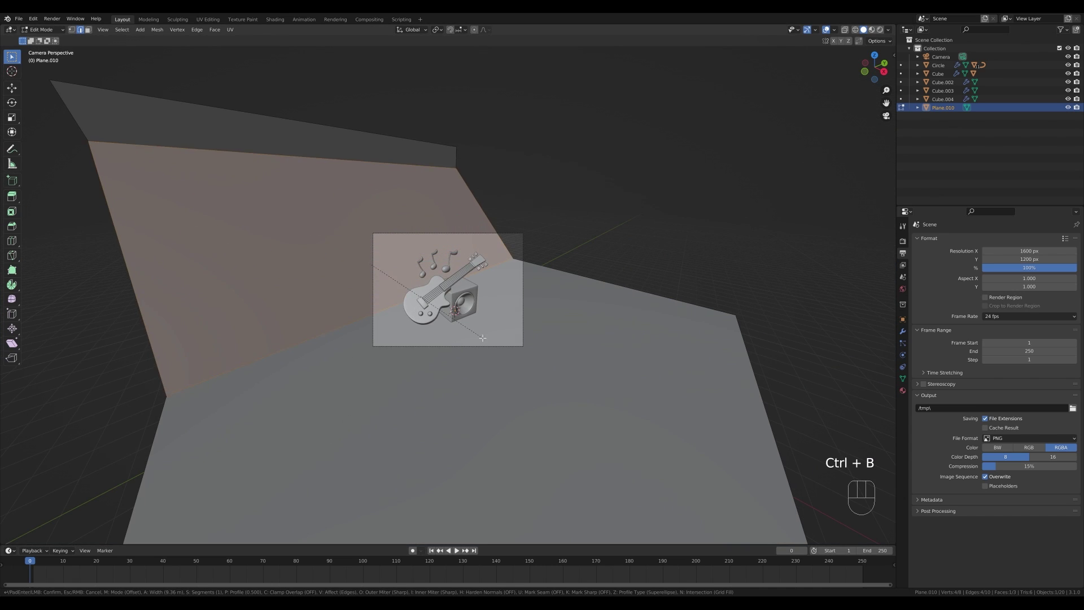
scroll(483, 338, up, 7)
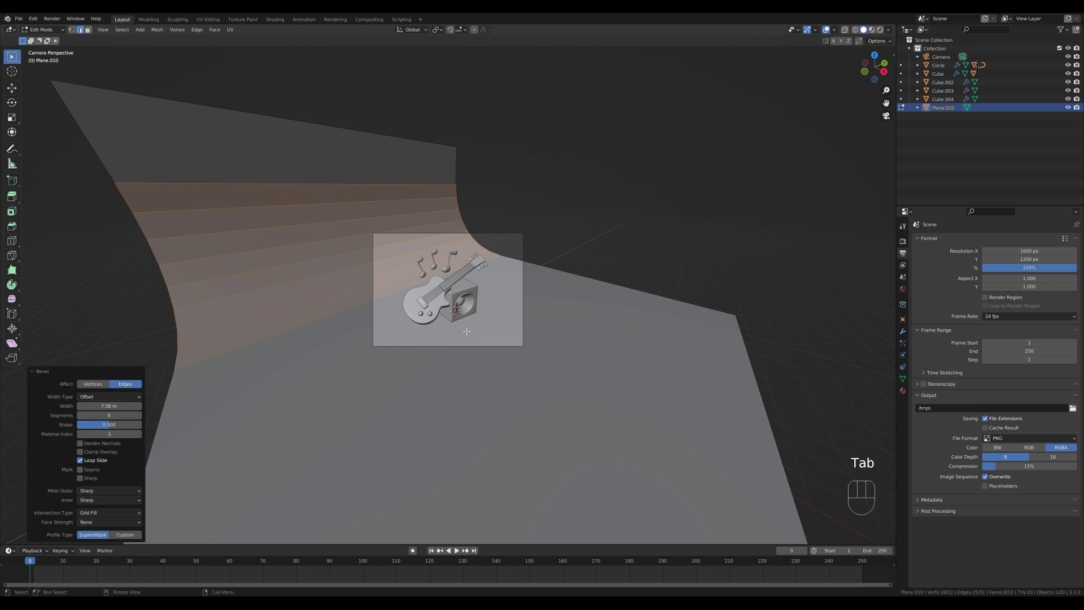
key(Tab)
Rotate the backdrop about -43.7° around the Z axis so its wall faces the camera, and shade it smooth.
key(r)
key(z)
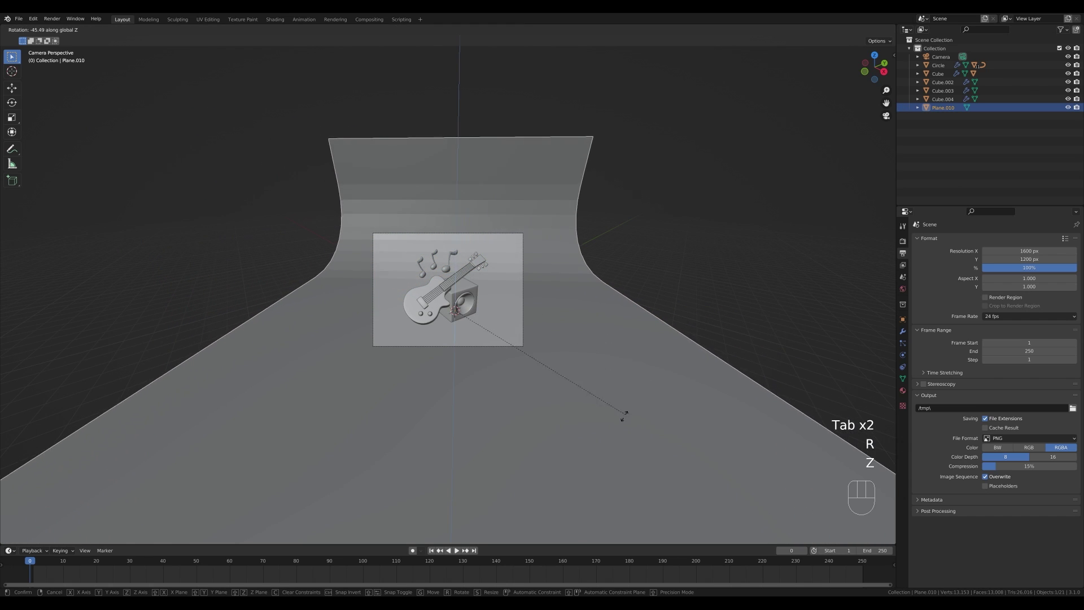
click(629, 402)
scroll(626, 396, up, 2)
right_click(620, 380)
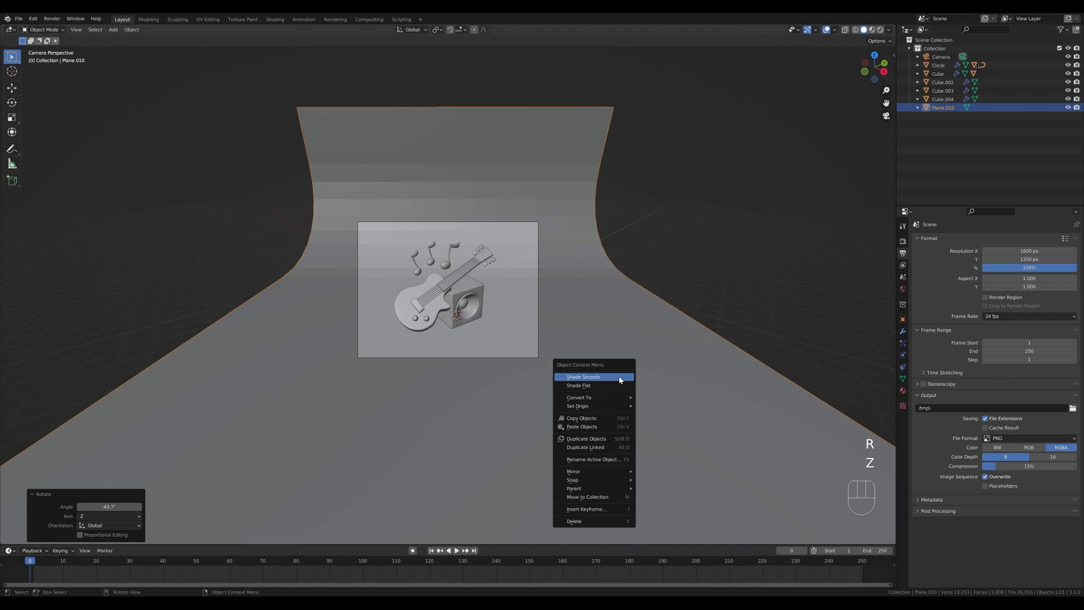
click(620, 376)
scroll(506, 326, up, 2)
Show the camera view in Material Preview shading and enable Ambient Occlusion, Bloom and Screen Space Reflections for Eevee.
middle_drag(506, 326, 425, 296)
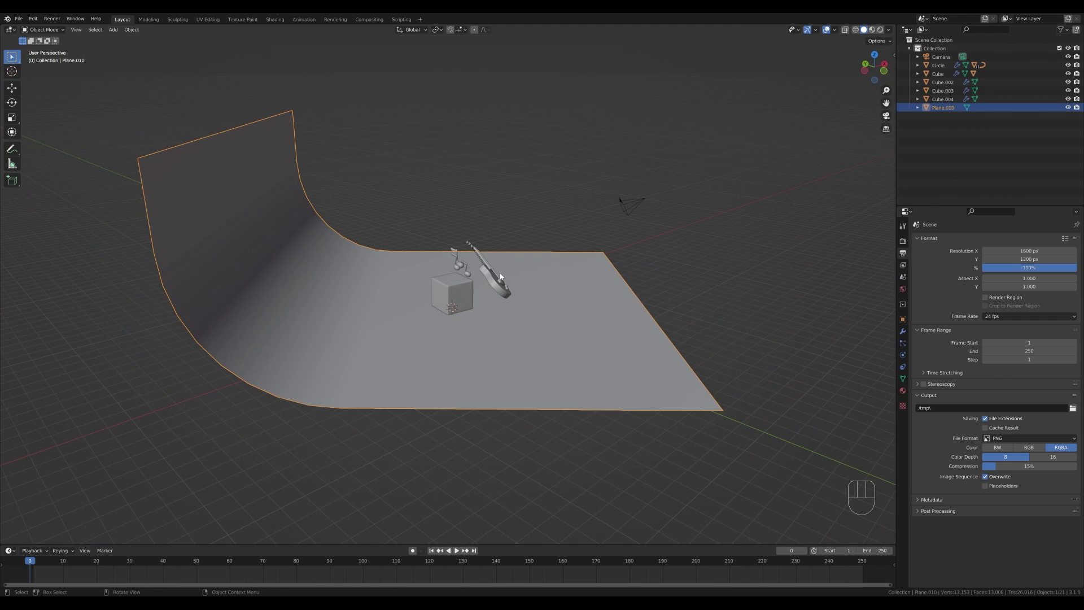
scroll(475, 280, up, 6)
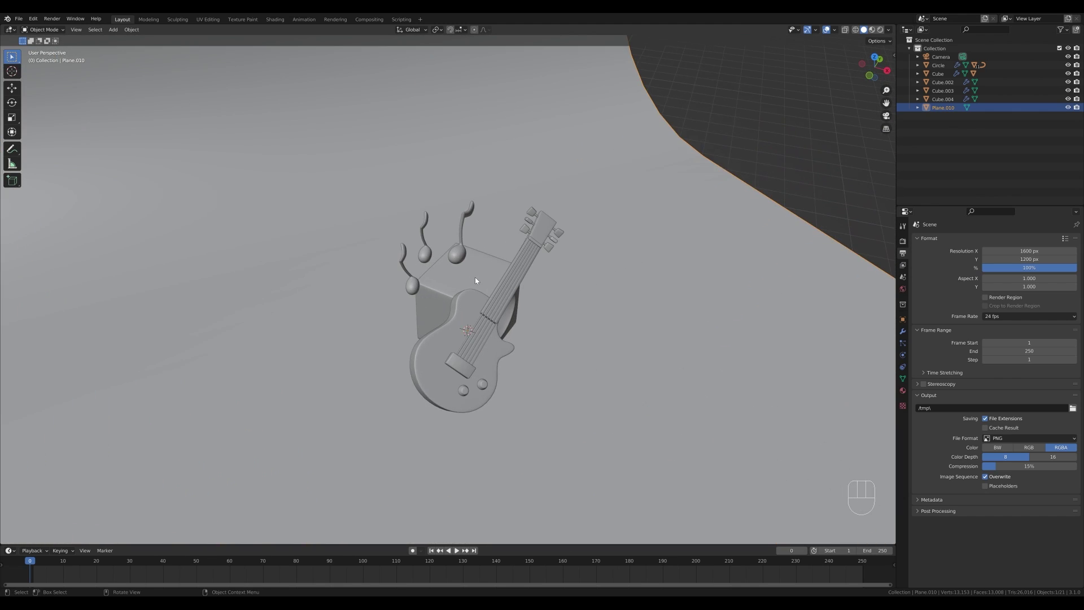
key(KP_0)
key(z)
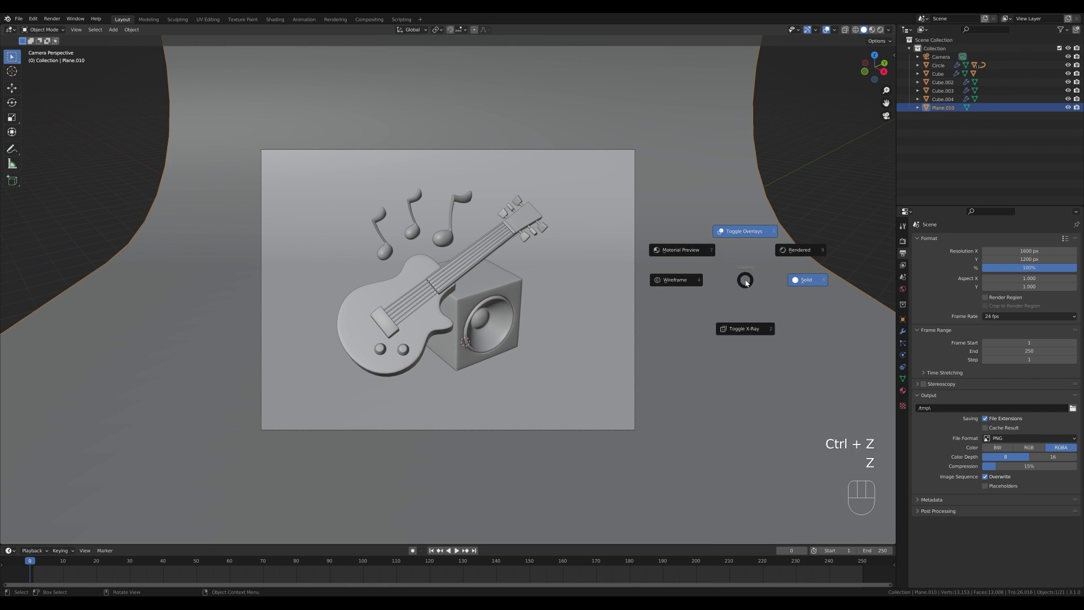
key(7)
click(903, 241)
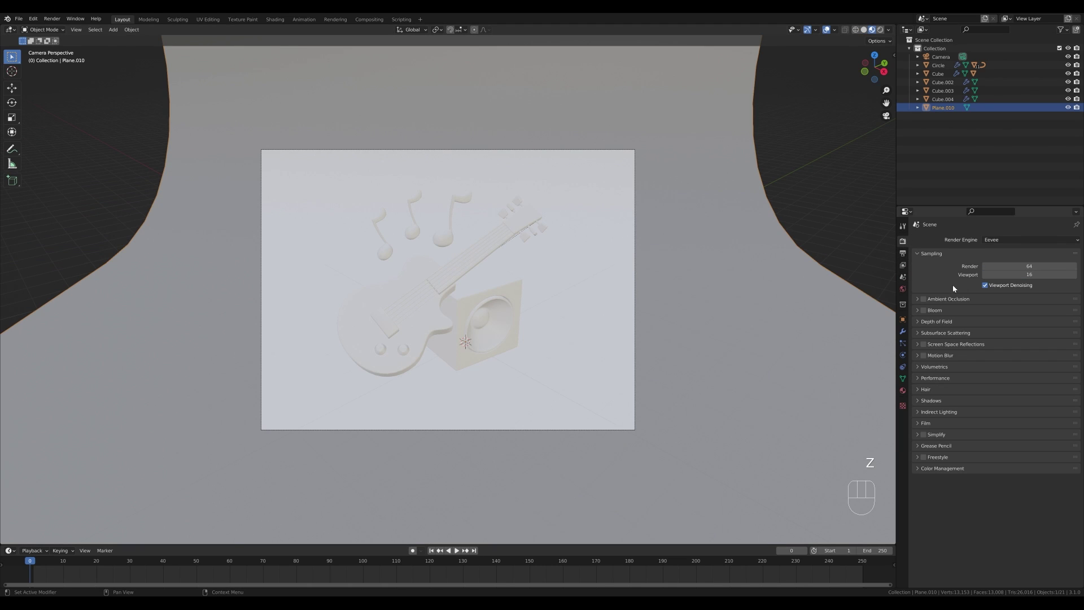
click(924, 310)
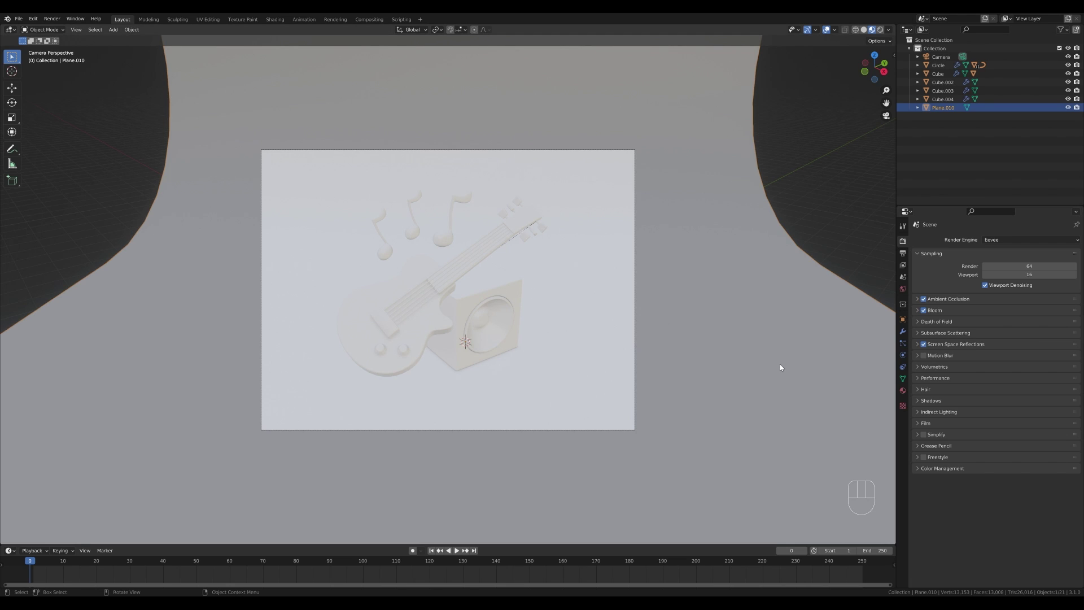
Give the backdrop a new material with a saturated blue base color, hue 0.667 and value 0.800.
click(903, 390)
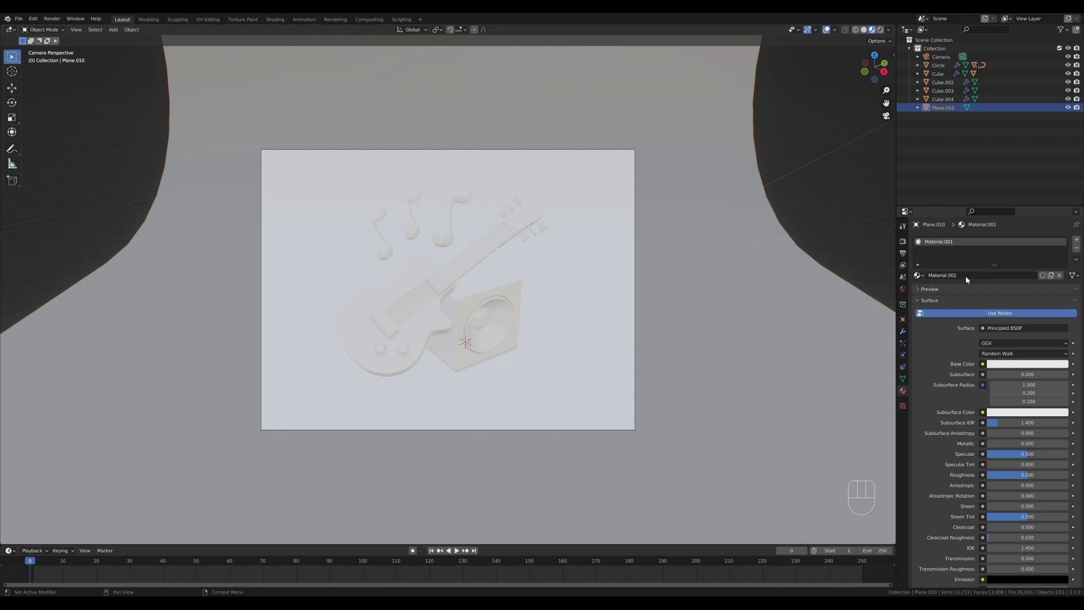
click(1027, 364)
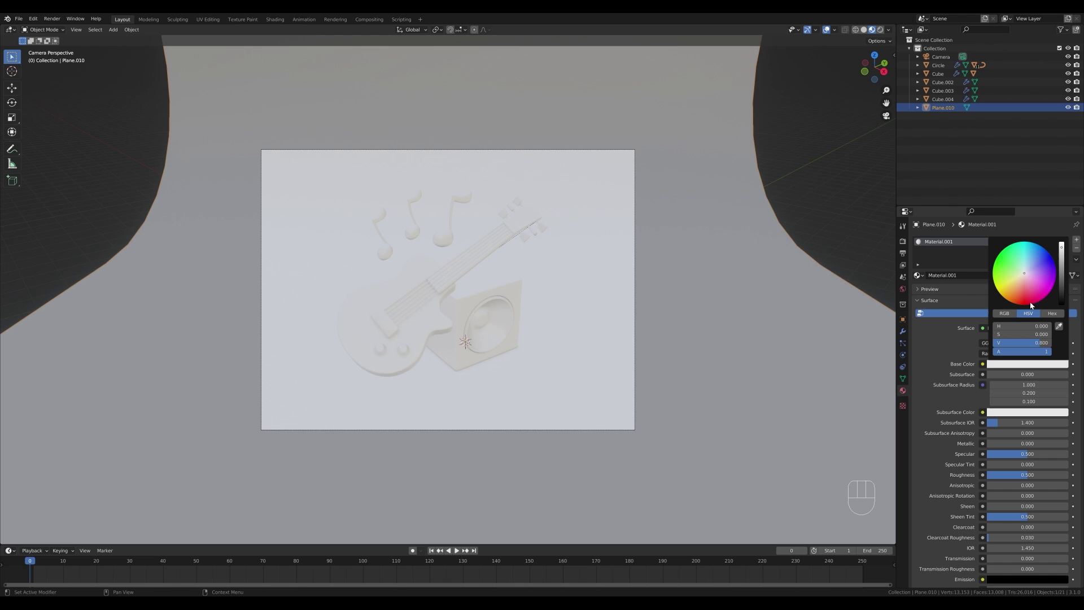
drag(1031, 306, 1044, 262)
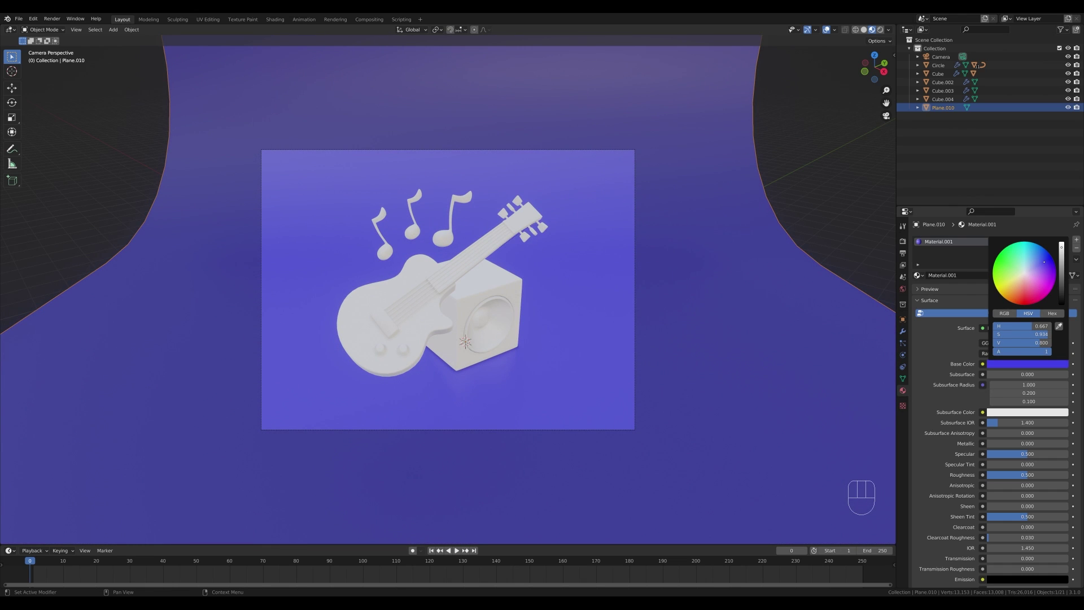
Give the speaker box a new material with a saturated orange base color.
click(486, 277)
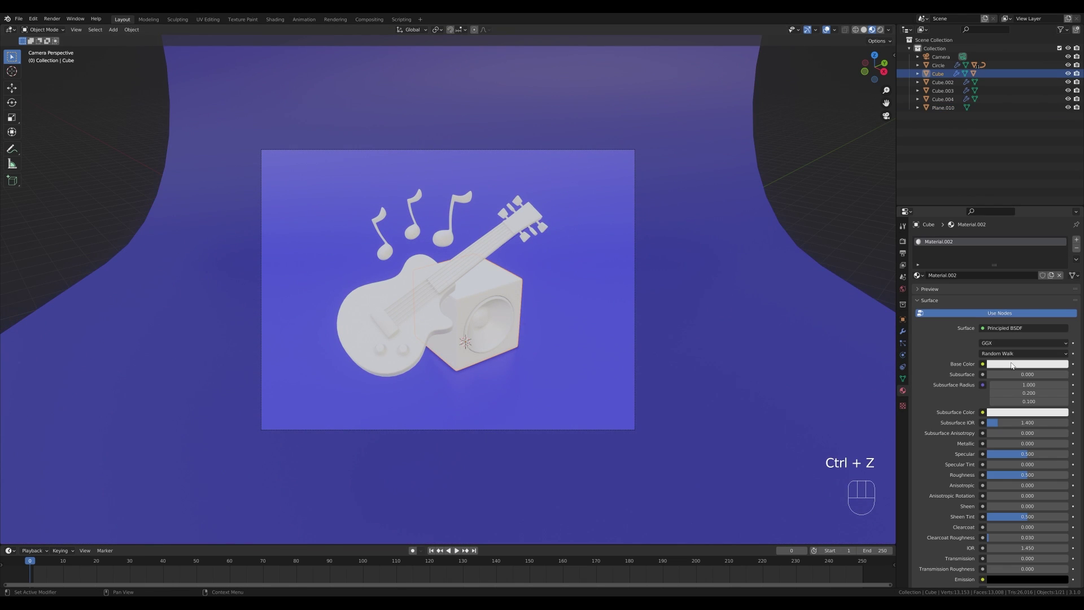
click(1028, 364)
drag(1025, 299, 1013, 300)
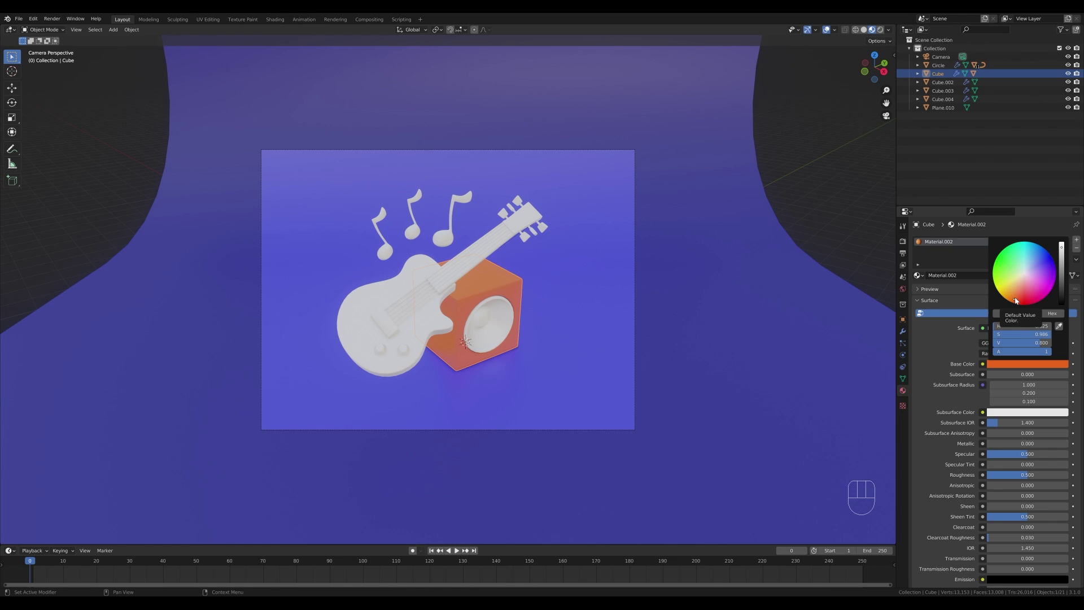
Give the speaker cone a new material with a near-black base color, value about 0.017.
click(490, 335)
click(958, 277)
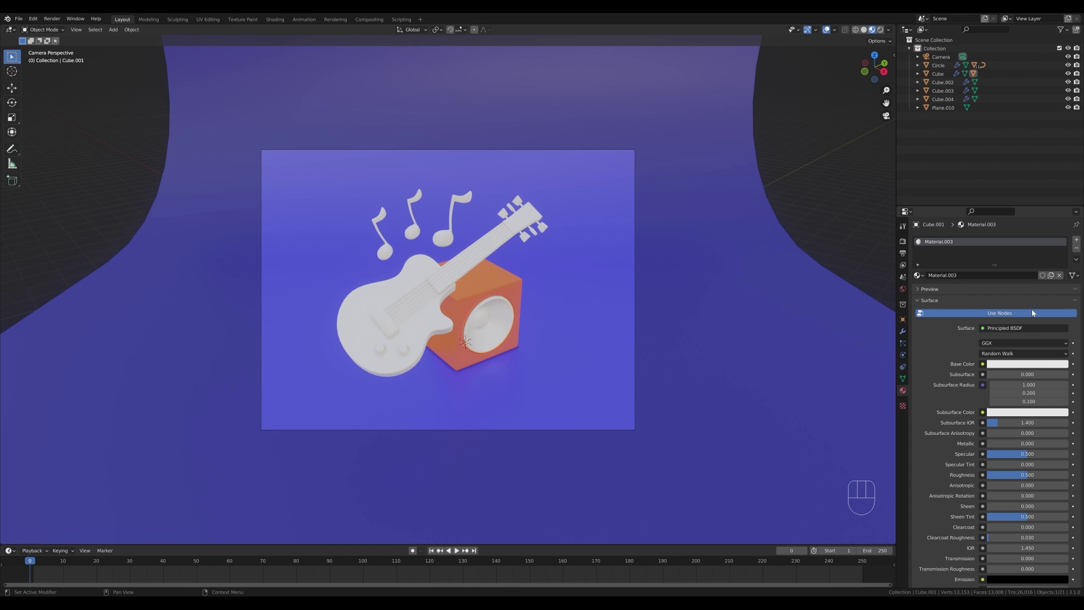
click(1040, 363)
drag(1061, 285, 1062, 296)
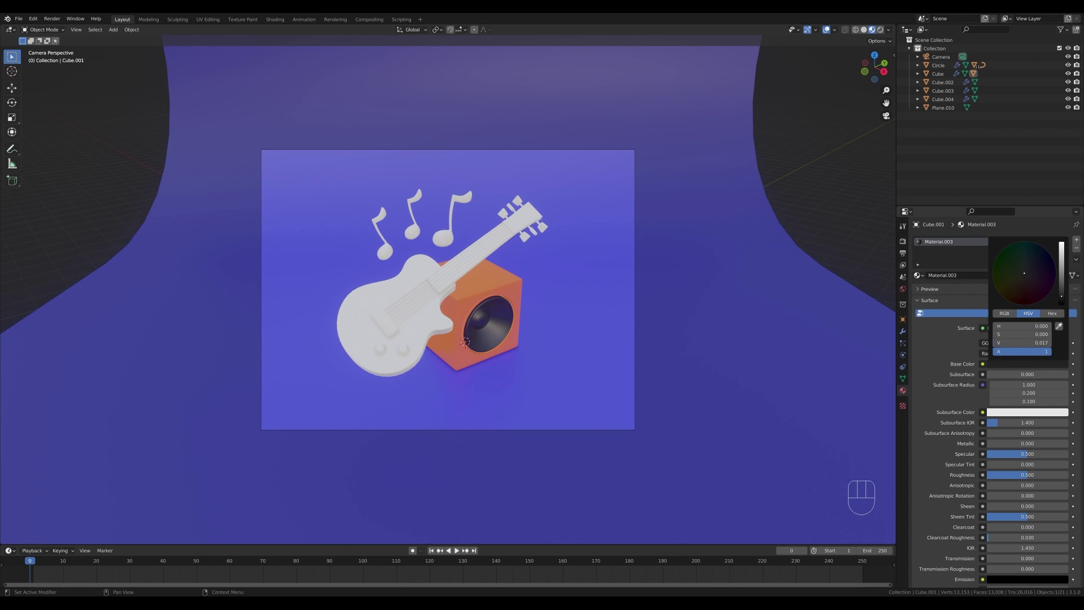
Assign Material.003 to the guitar body, make it an independent copy and lower its roughness to 0.307.
click(396, 282)
click(919, 277)
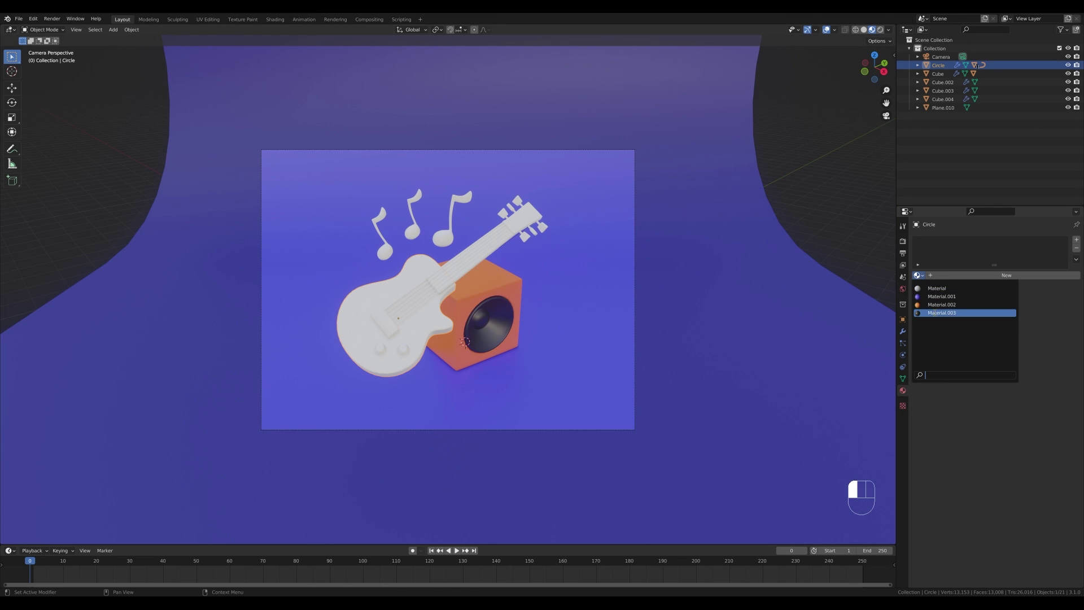
click(942, 313)
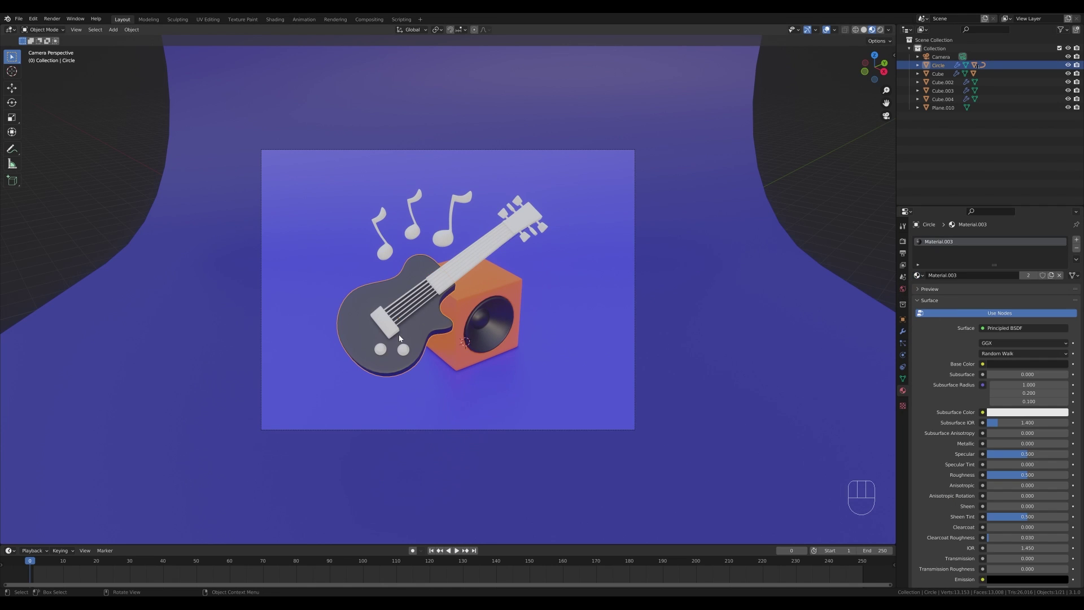
click(1051, 276)
mouse_move(1024, 474)
mouse_down()
mouse_move(999, 475)
mouse_move(1012, 475)
mouse_up()
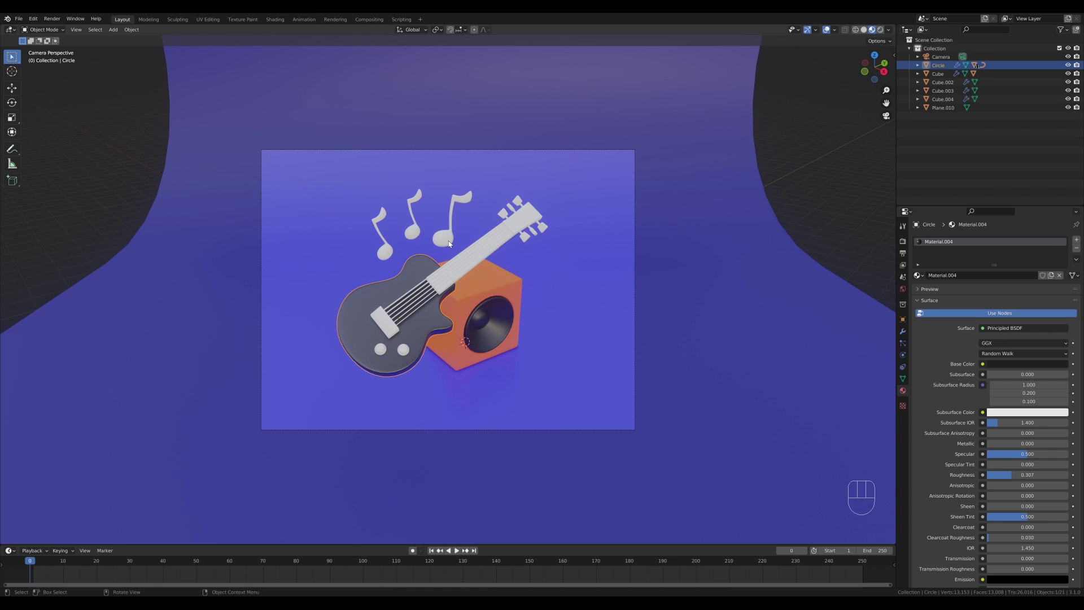
Assign the guitar body's Material.004 to the linked musical notes.
click(450, 244)
click(917, 275)
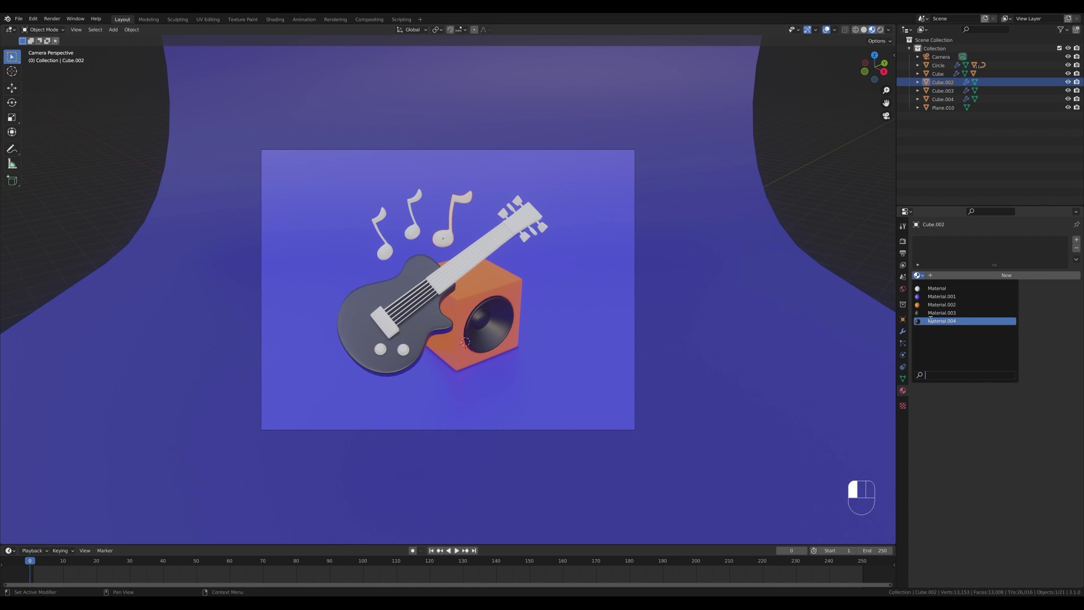
click(937, 320)
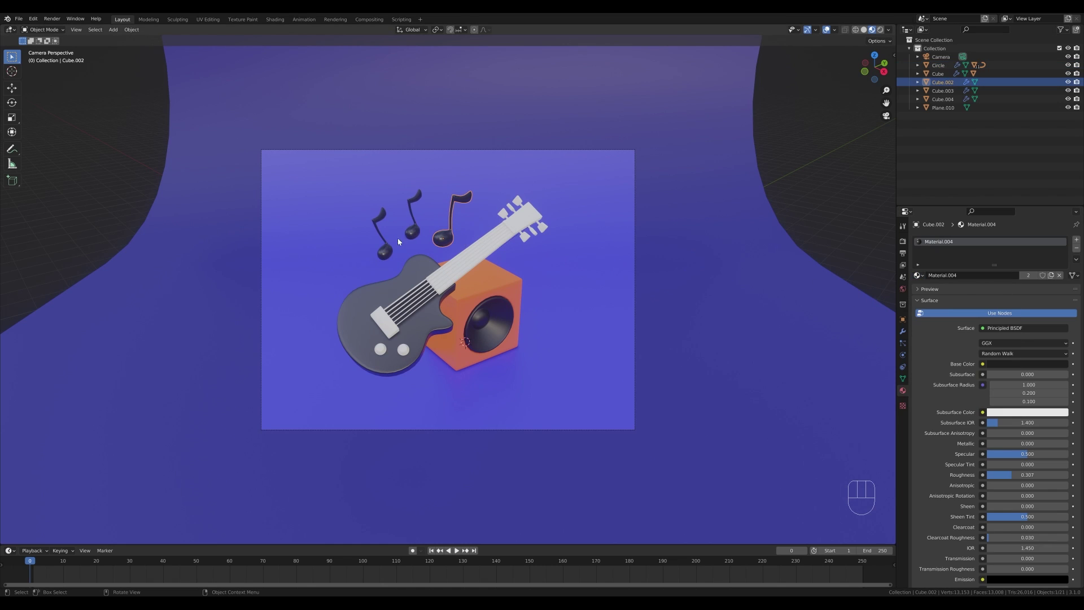
Give the guitar neck a new material with a light wood-like orange base color and fine-tune its brightness and saturation.
click(499, 249)
click(1003, 275)
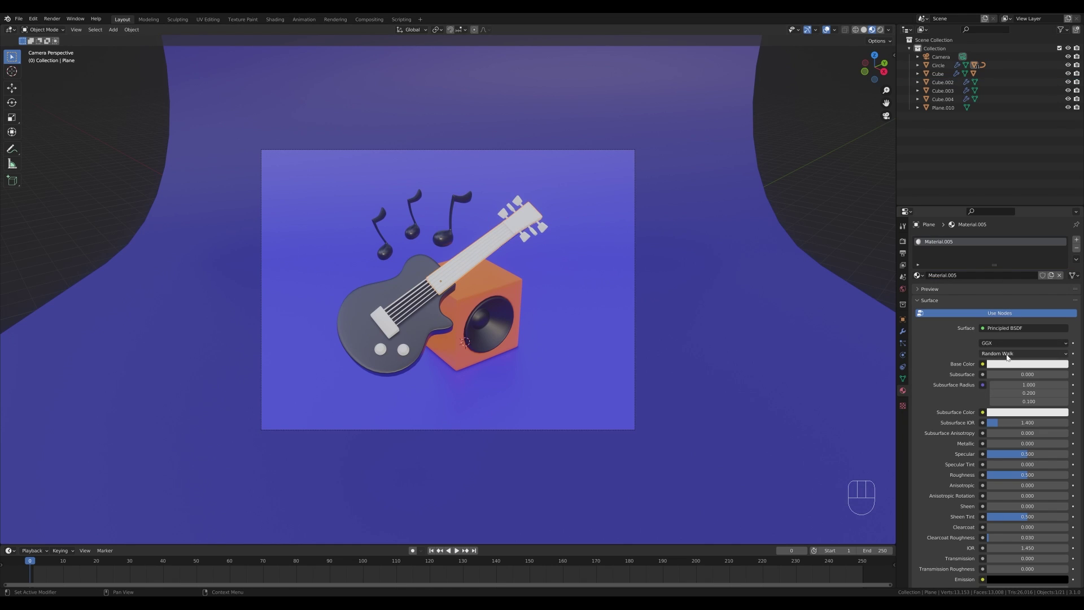
click(1015, 364)
drag(1017, 285, 1016, 289)
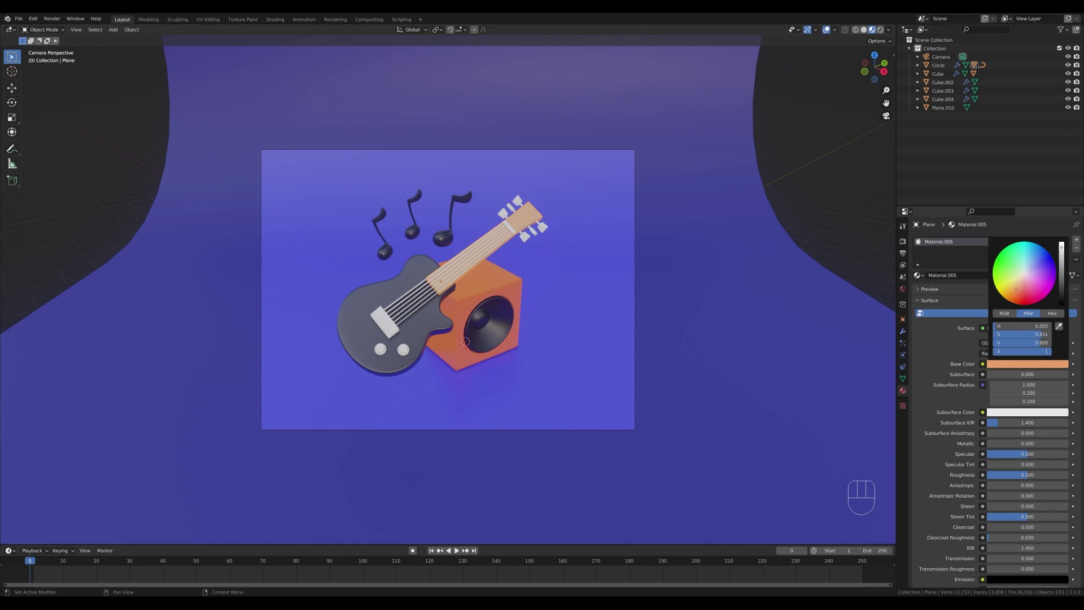
mouse_move(1063, 258)
mouse_down()
mouse_move(1062, 272)
mouse_move(1062, 249)
mouse_up()
drag(1016, 288, 1018, 286)
Give the guitar's bridge a new material and raise its Metallic value for a metal look.
click(387, 326)
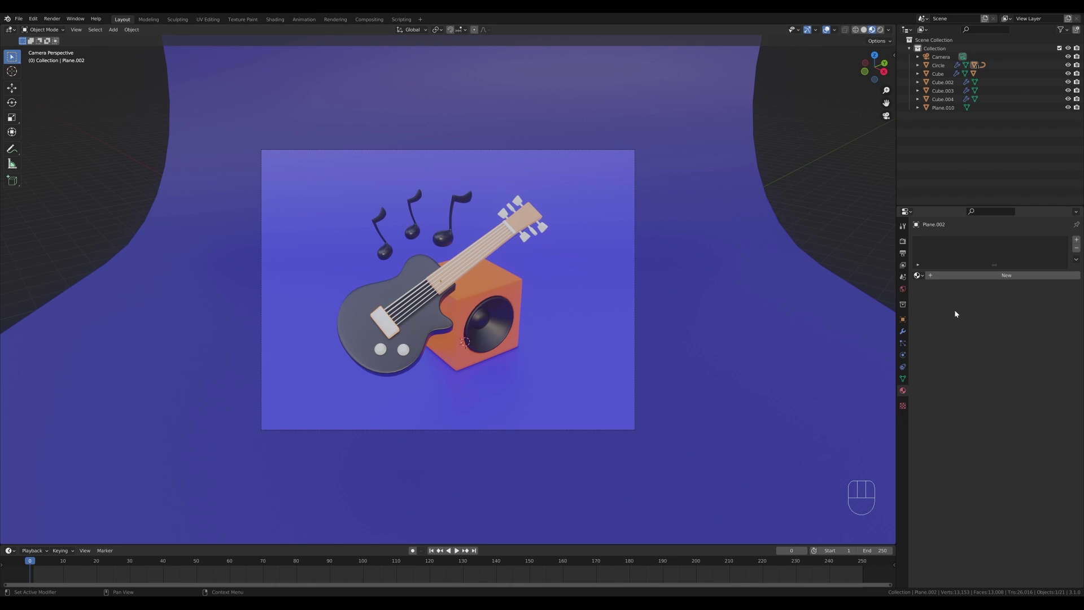
click(976, 276)
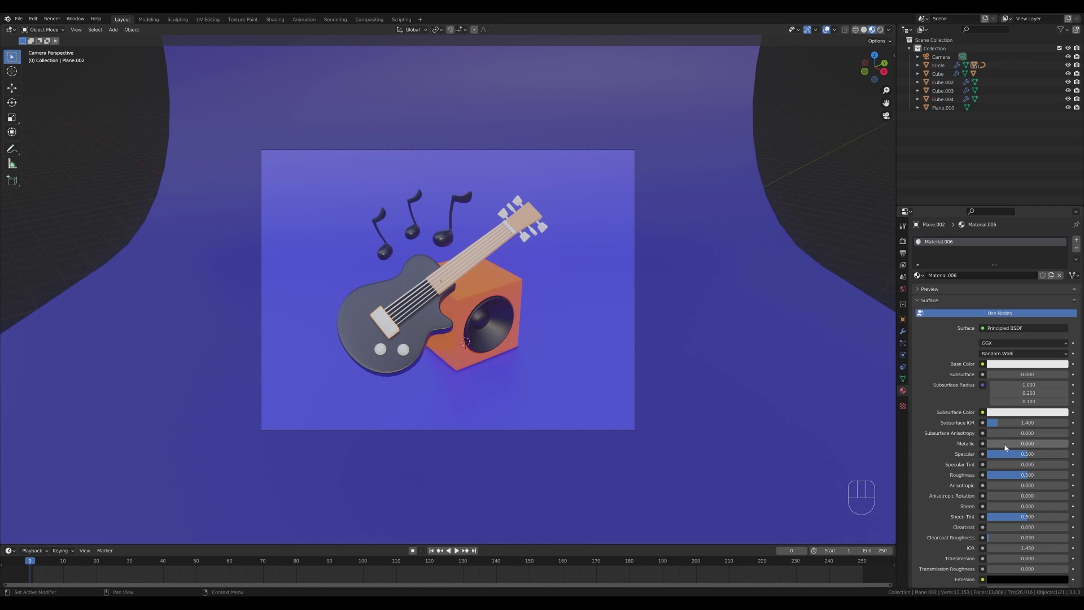
drag(1005, 446, 1067, 446)
Assign the bridge's metallic Material.006 to the guitar strings.
click(423, 304)
click(919, 276)
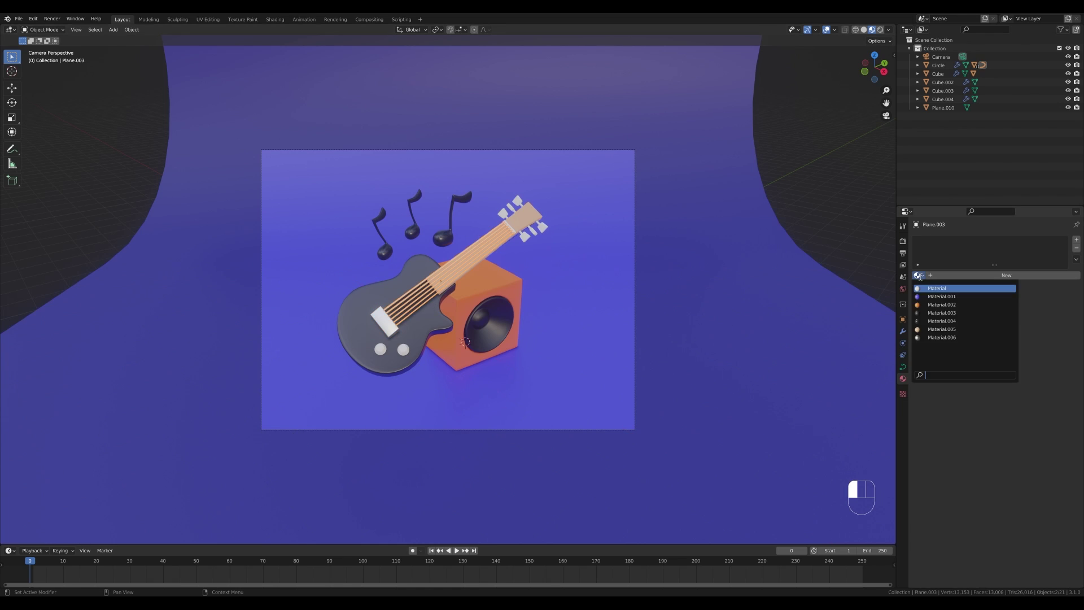
click(944, 338)
Assign the metallic Material.006 to the guitar's tuning pegs and lower the material's roughness to about 0.383.
click(545, 230)
click(919, 276)
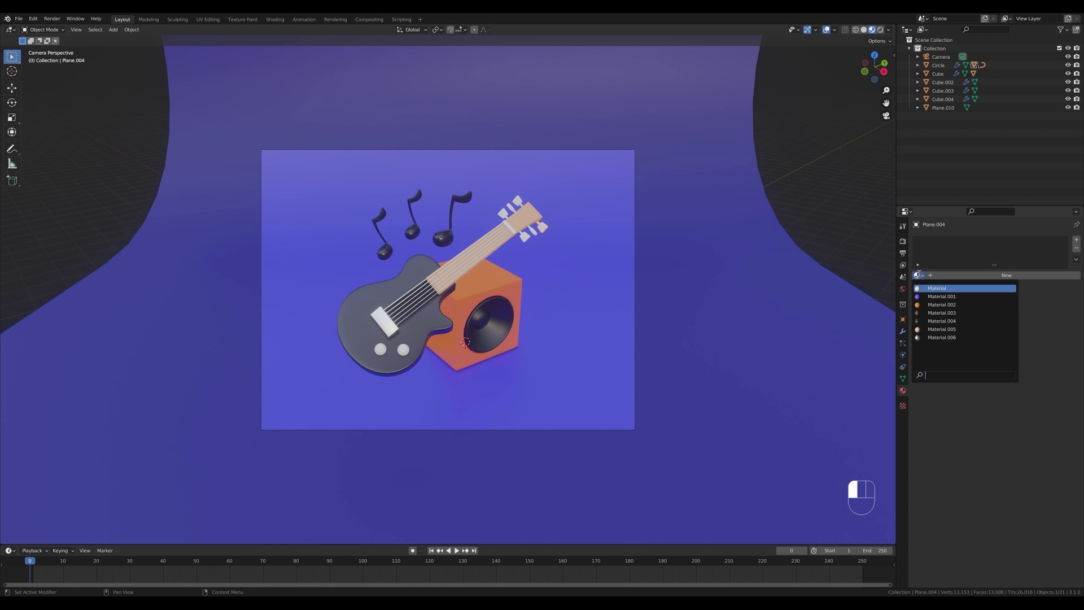
click(943, 337)
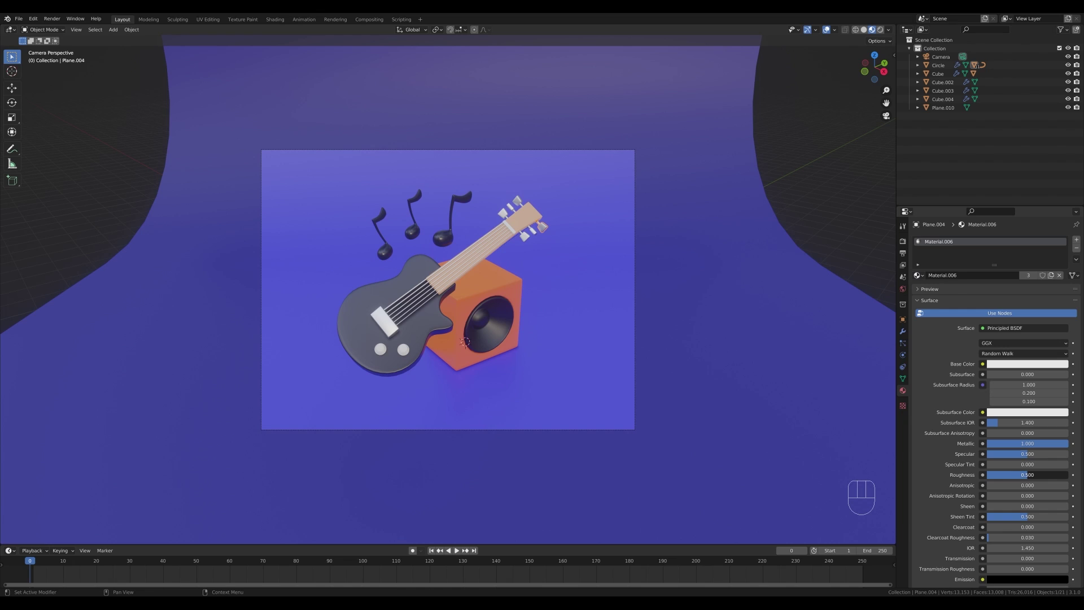
drag(1028, 475, 1014, 475)
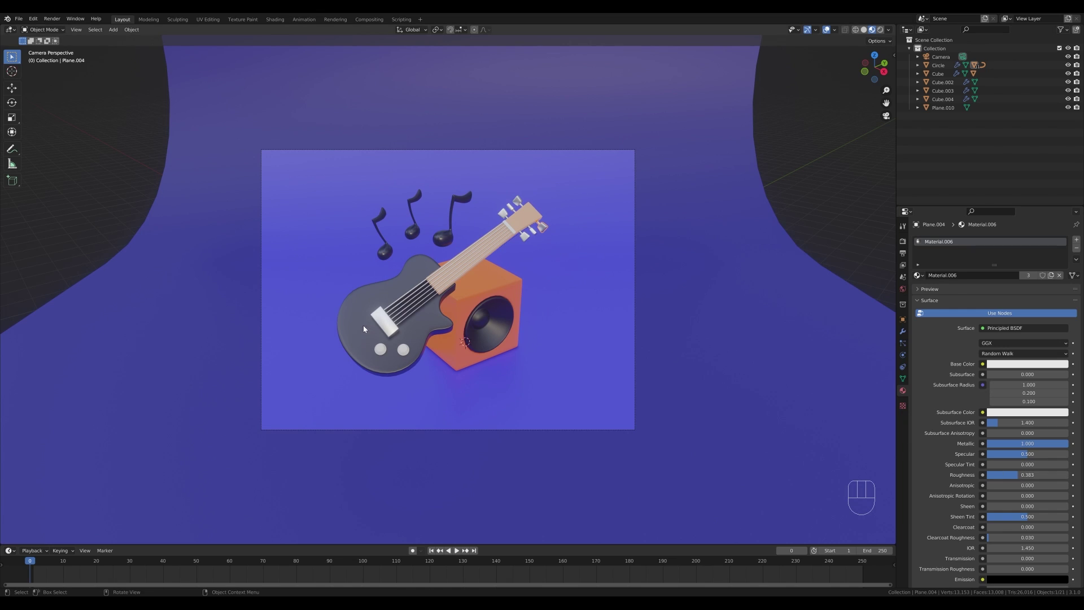
Assign the speaker's orange Material.002 to the guitar body's round knobs and raise the material's roughness.
click(402, 349)
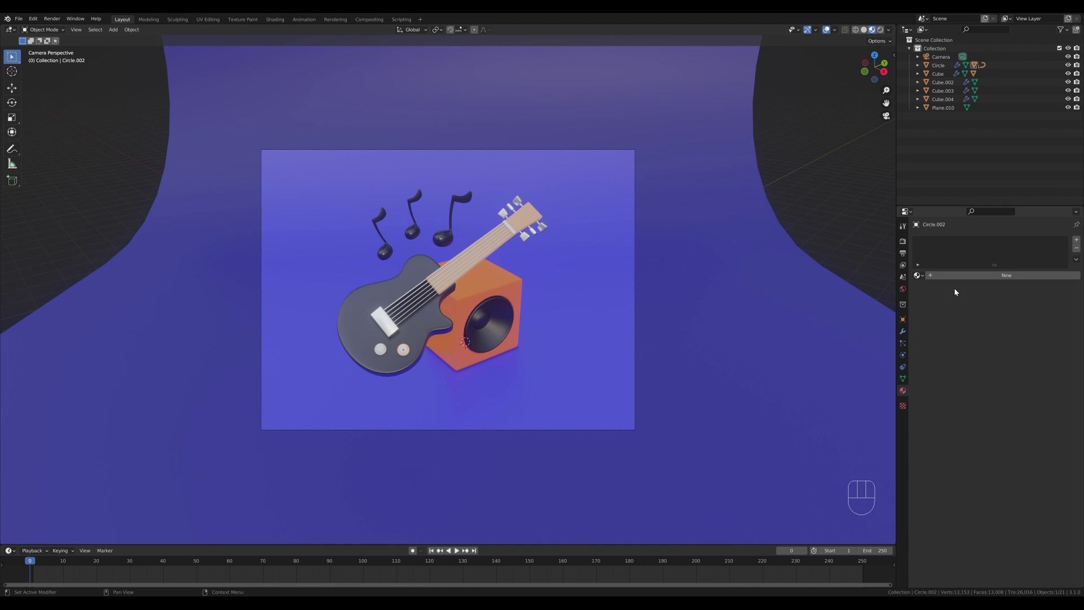
click(917, 275)
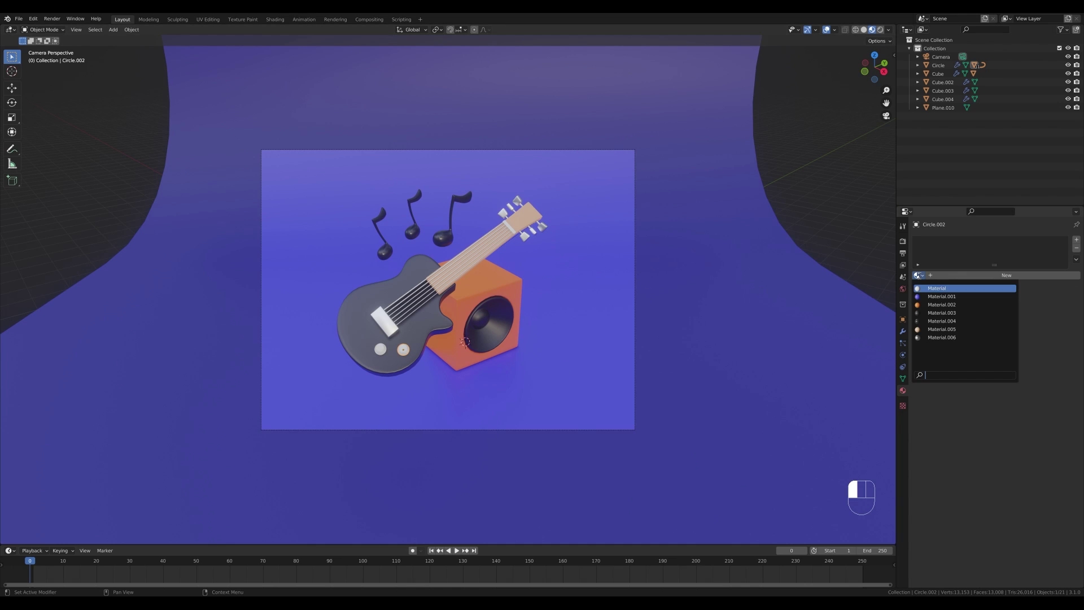
click(937, 305)
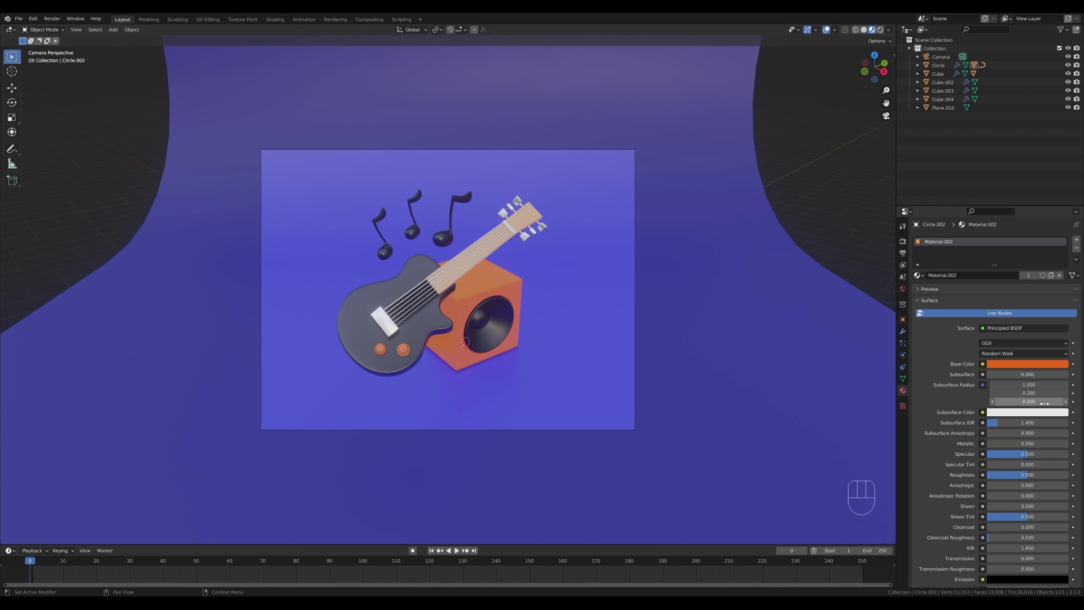
drag(1028, 475, 1050, 475)
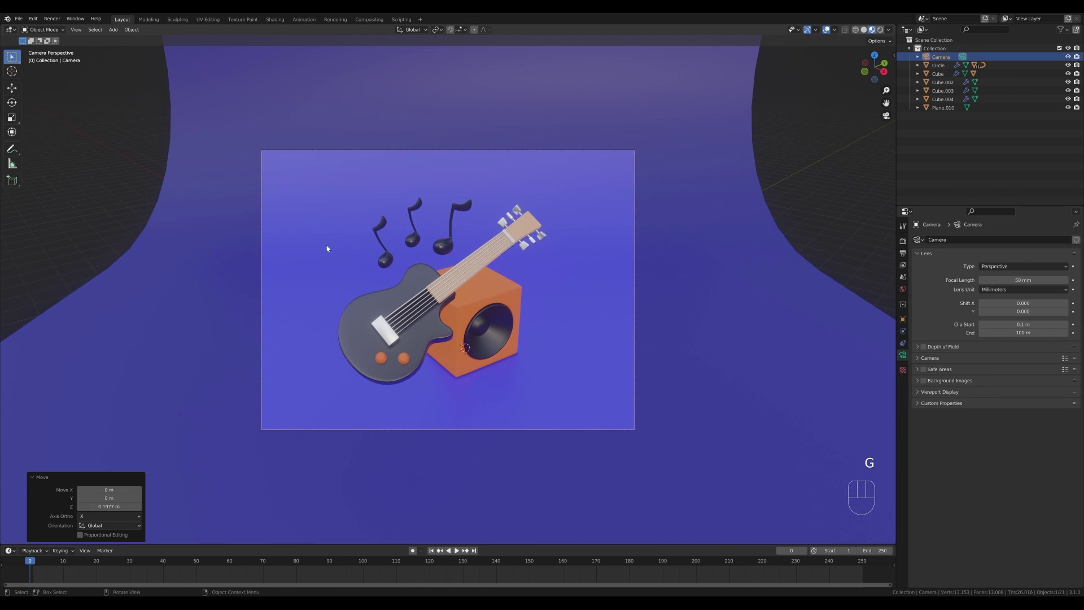
Add an area light and raise it about 7.5 m along Z above the guitar and speaker.
scroll(453, 306, down, 2)
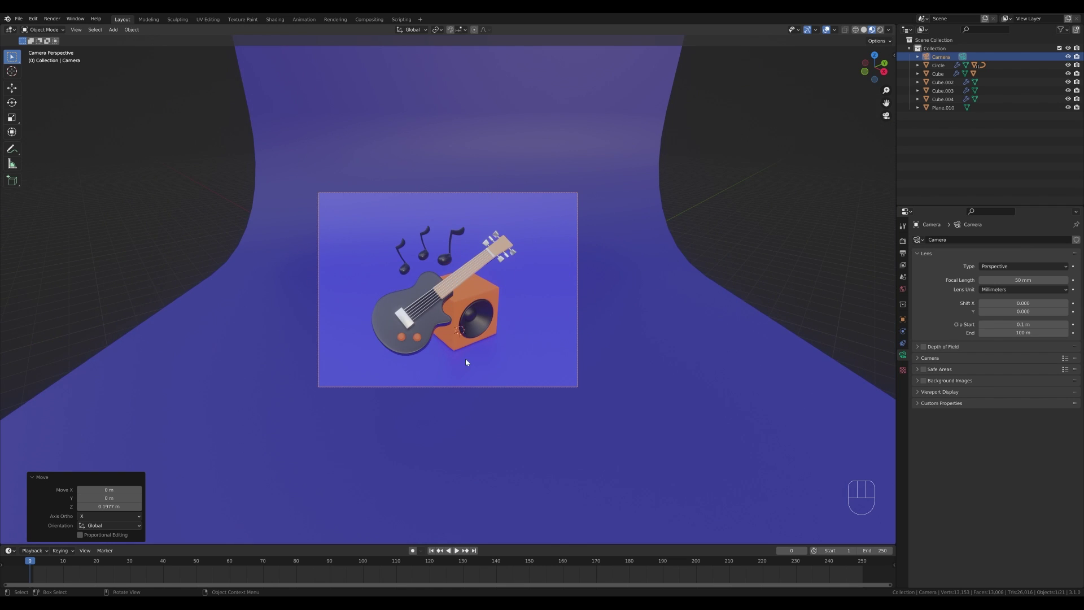
key(shift+a)
mouse_move(577, 335)
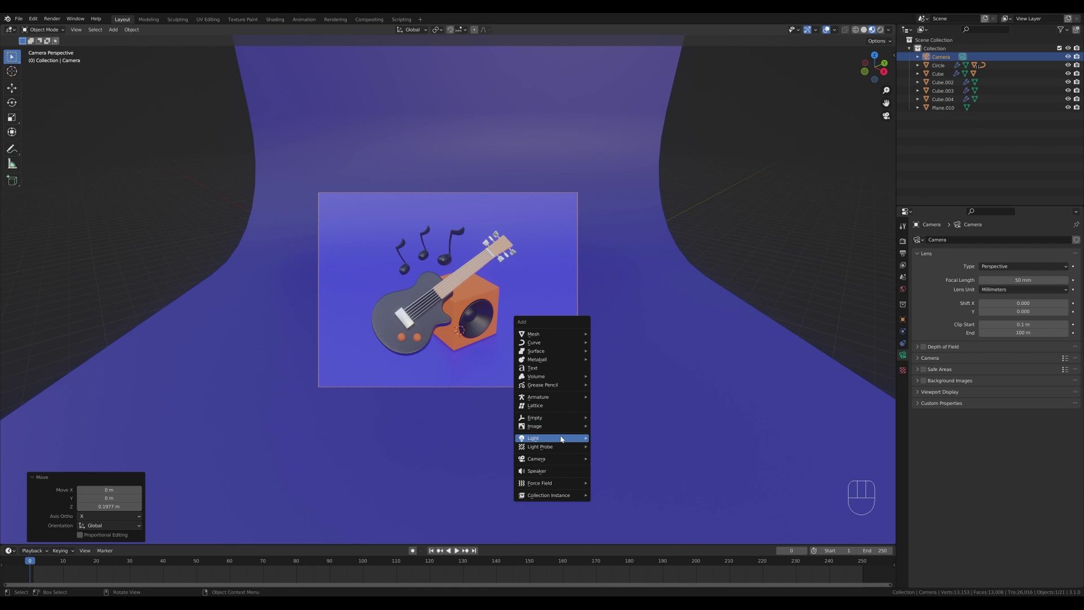
mouse_move(562, 439)
click(616, 466)
key(g)
key(z)
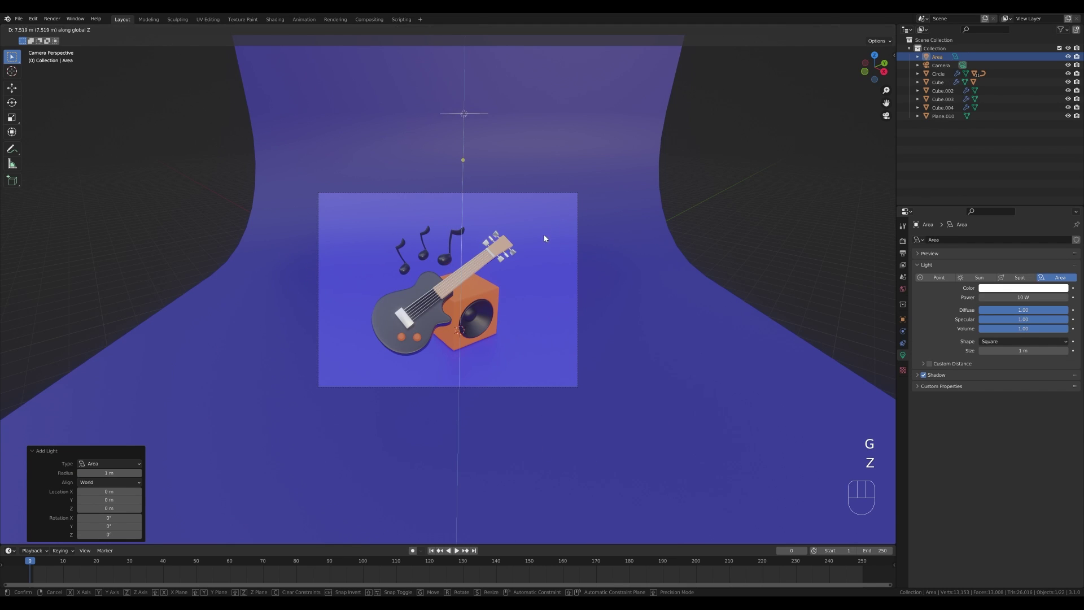
click(545, 239)
Enlarge the area light to about 2.17 m and set its power to 500 W.
drag(1019, 351, 1058, 351)
click(1044, 298)
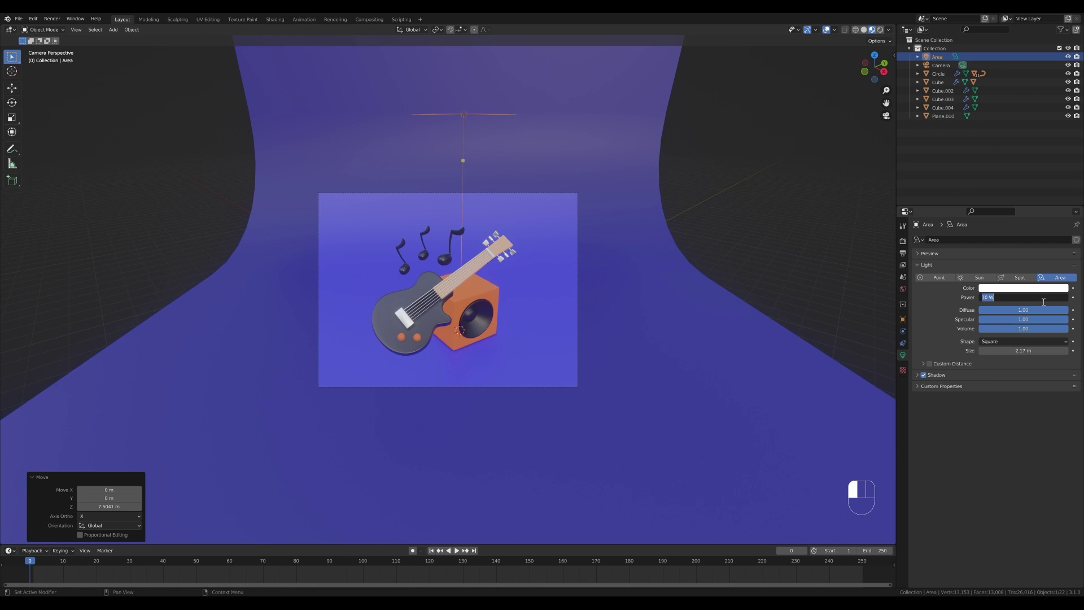
text(500)
key(Return)
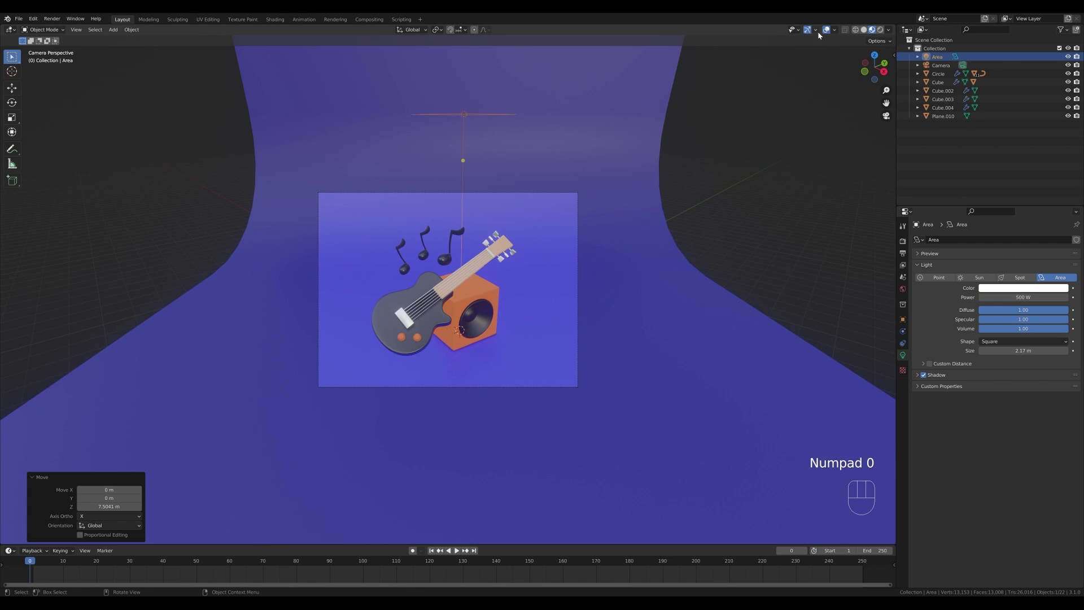
Enable Scene Lights and Scene World for the viewport's material preview.
click(888, 31)
click(858, 73)
click(852, 80)
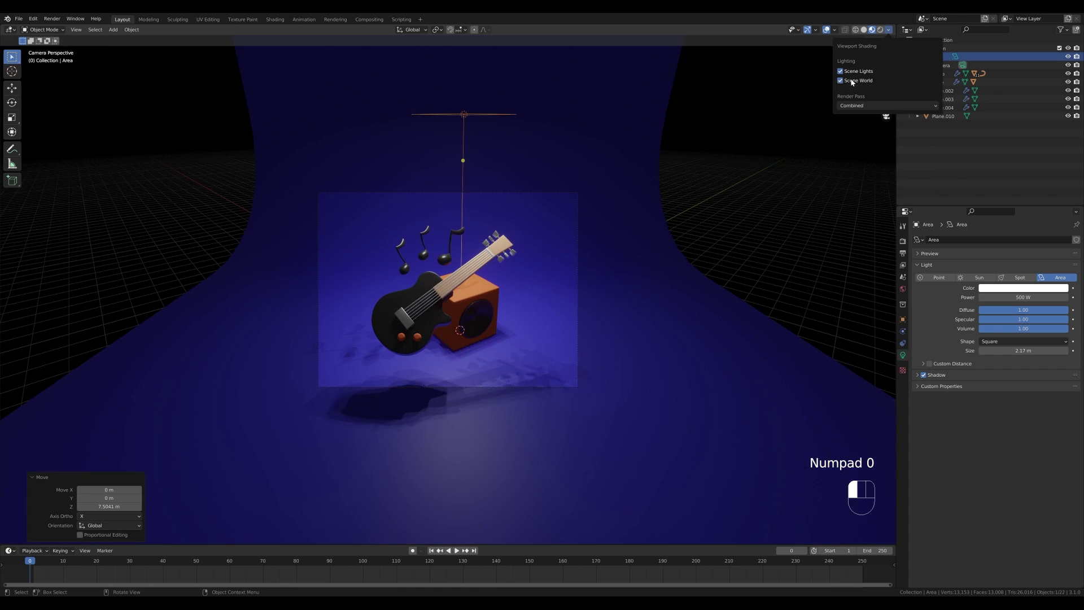
Define a render region around the guitar, speaker and notes so it covers the camera frame.
scroll(545, 250, up, 1)
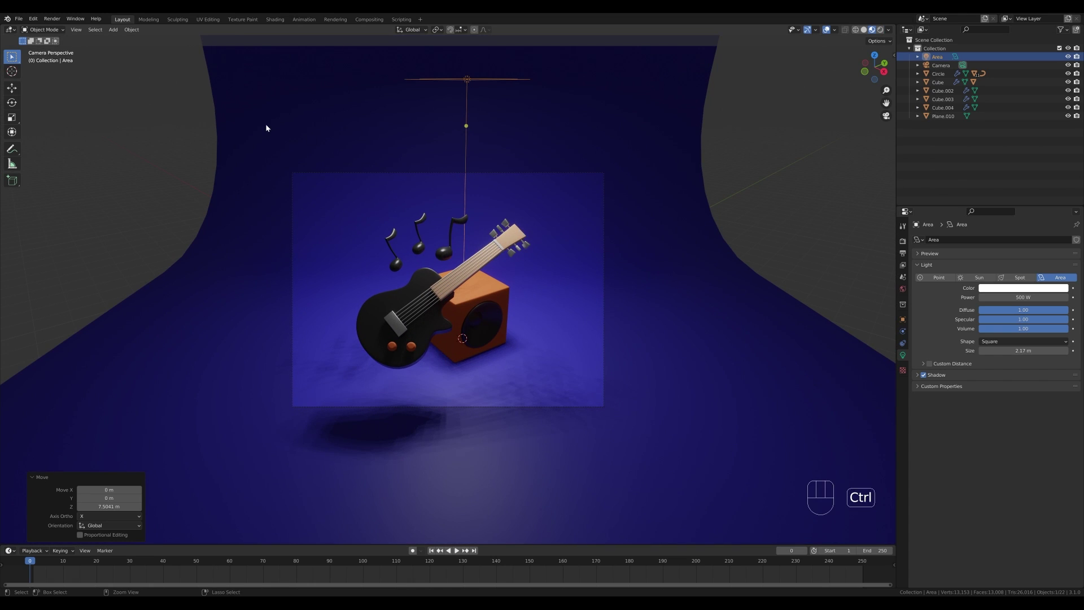
key(ctrl+b)
drag(265, 154, 602, 465)
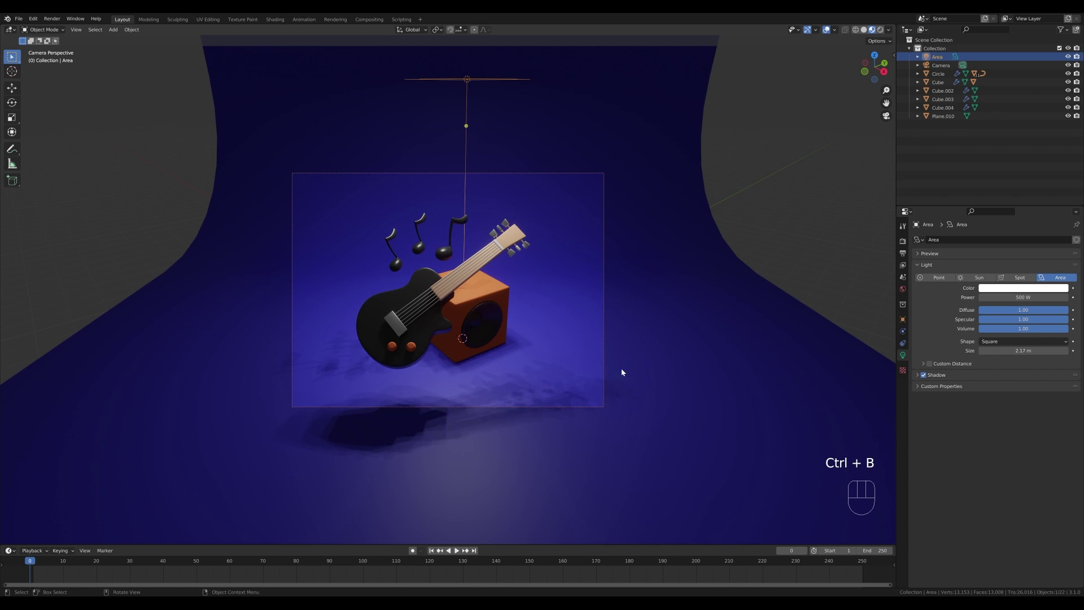
Switch the render engine to Cycles and set its device to GPU Compute.
click(902, 240)
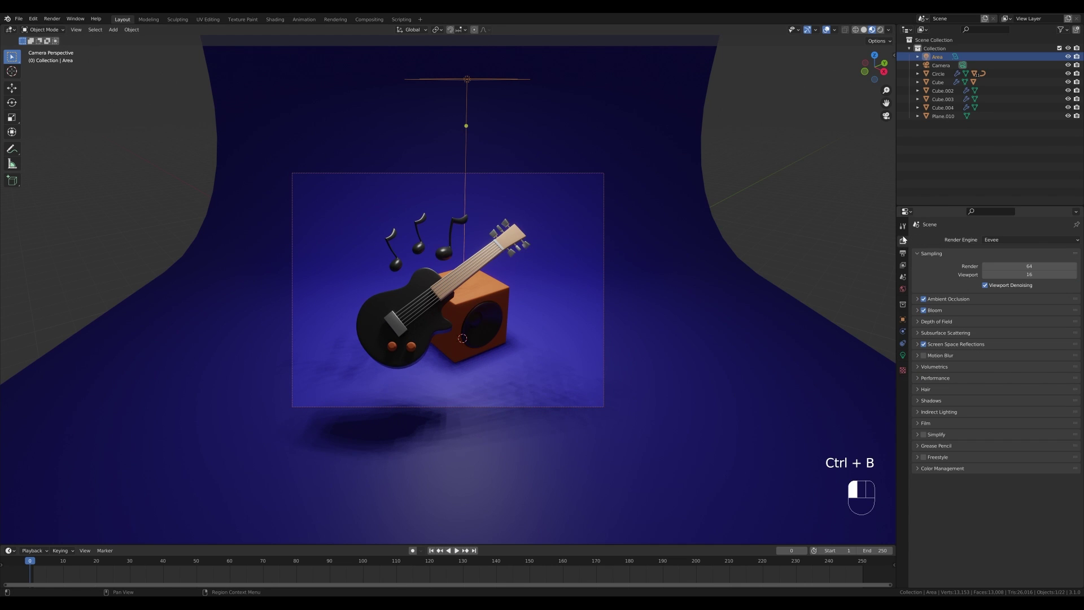
click(1030, 243)
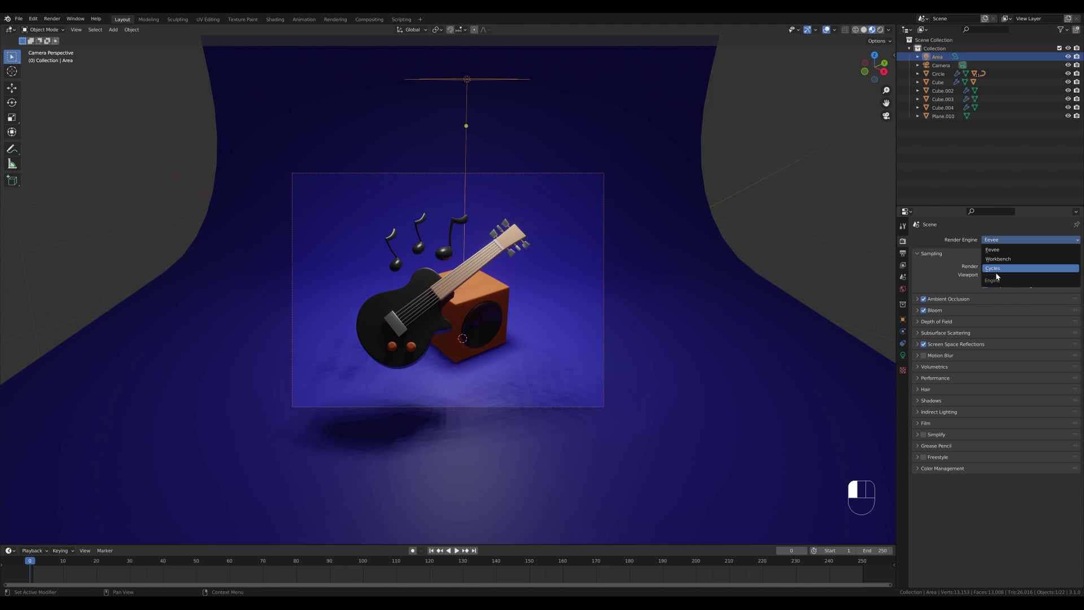
click(997, 269)
click(1011, 261)
click(1010, 278)
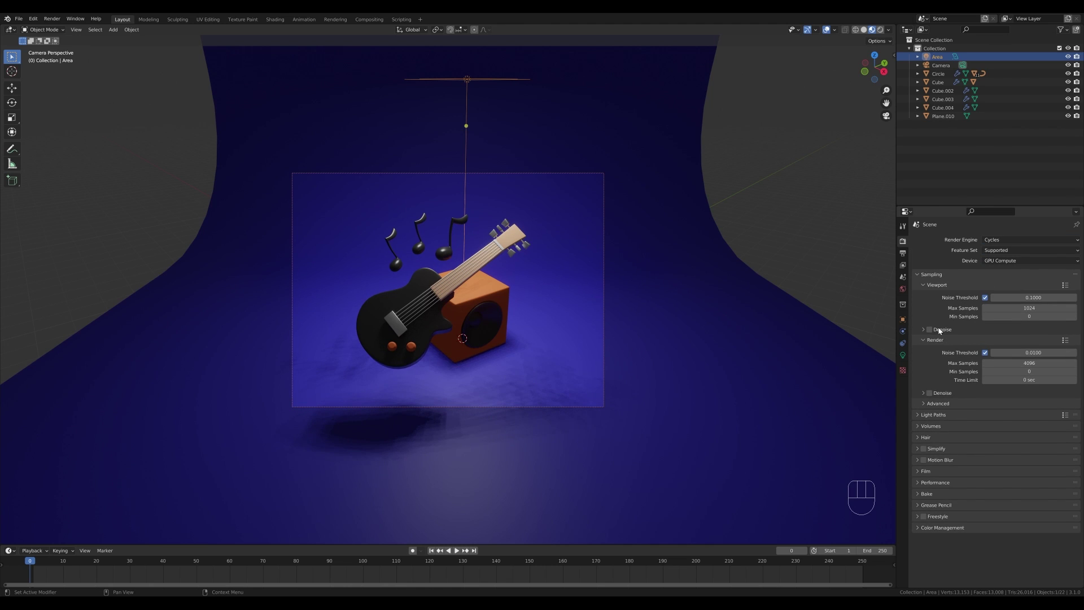
Enable denoising for both viewport and render, and set the render Max Samples to 512.
click(930, 329)
click(930, 393)
click(1023, 363)
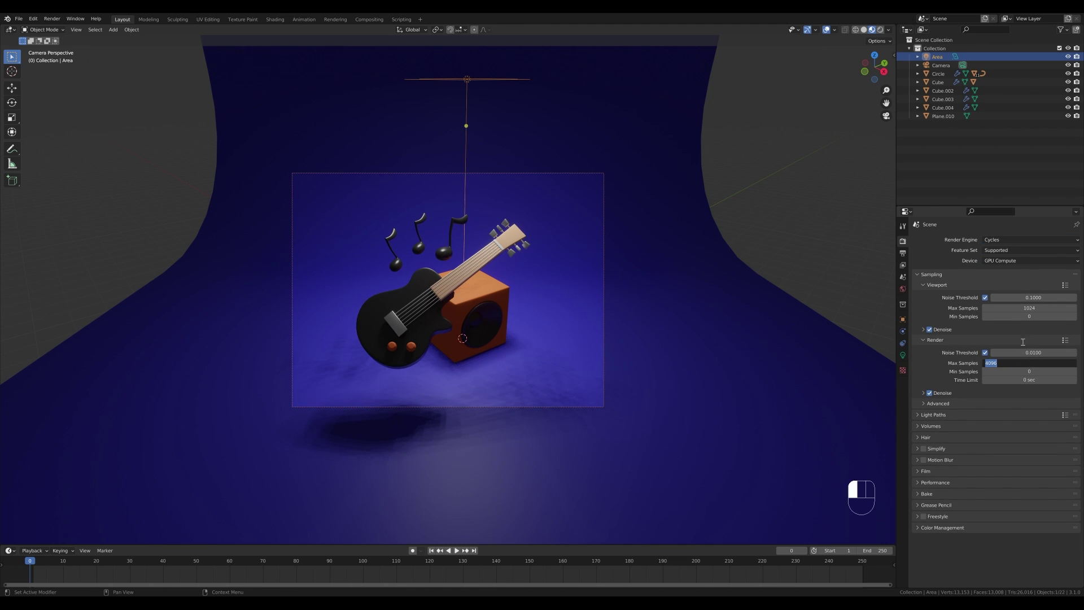
text(512)
key(Return)
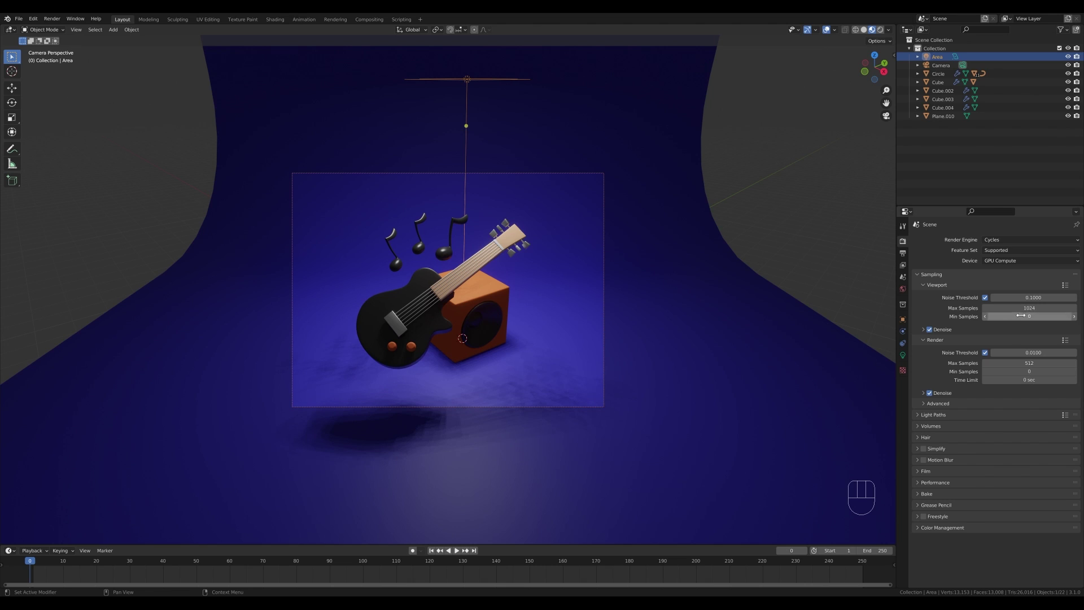
Switch the viewport to Rendered shading to preview the scene's Cycles lighting.
key(z)
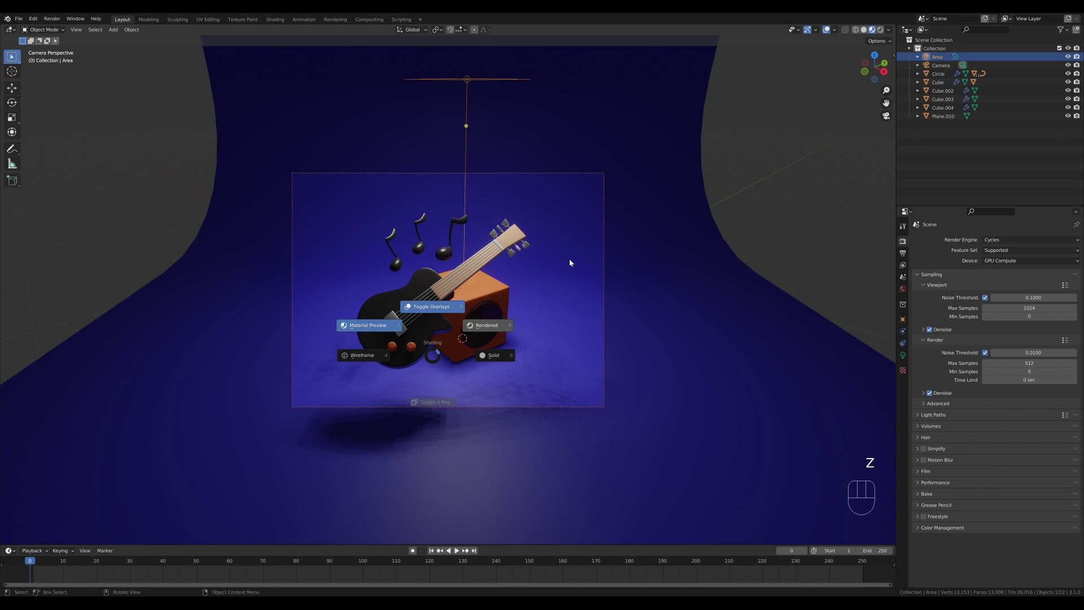
click(570, 259)
scroll(551, 289, up, 2)
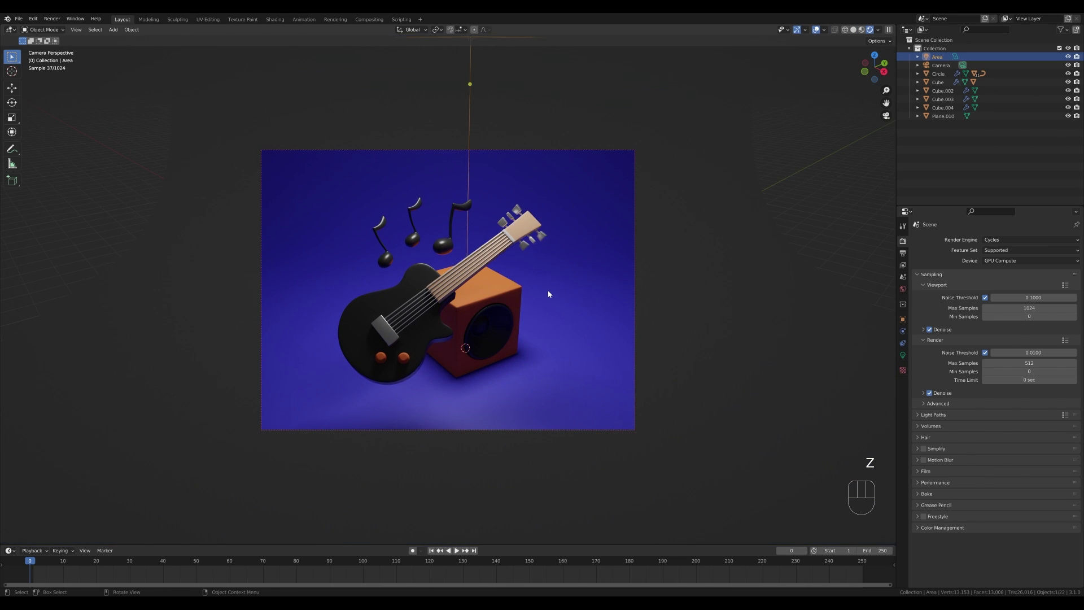
scroll(547, 294, down, 2)
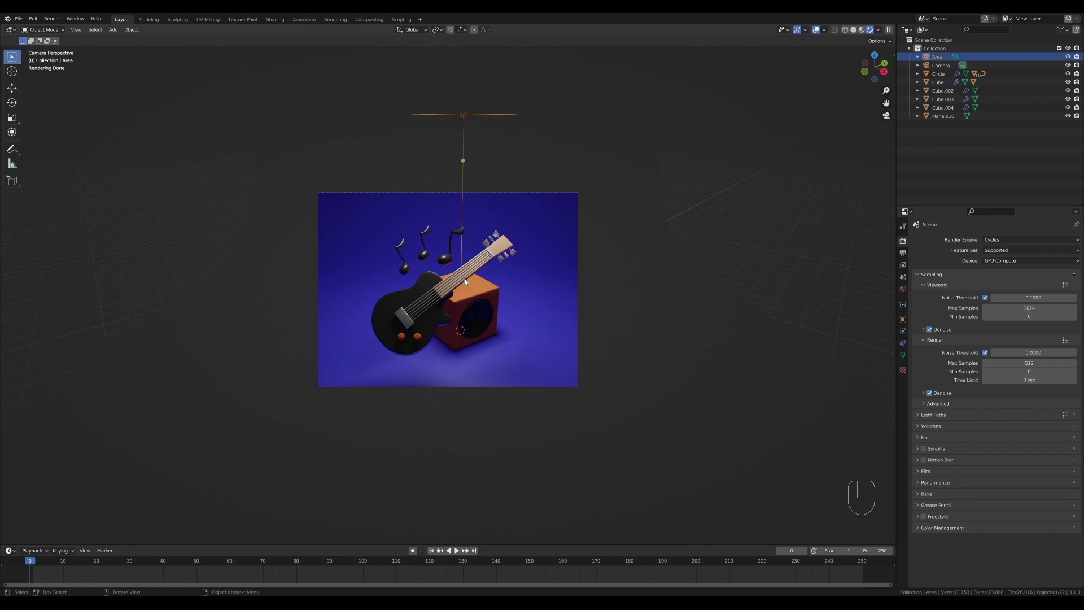
Set the pivot point to the 3D Cursor and rotate the area light about -37° around the view axis.
key(ctrl+z)
key(period)
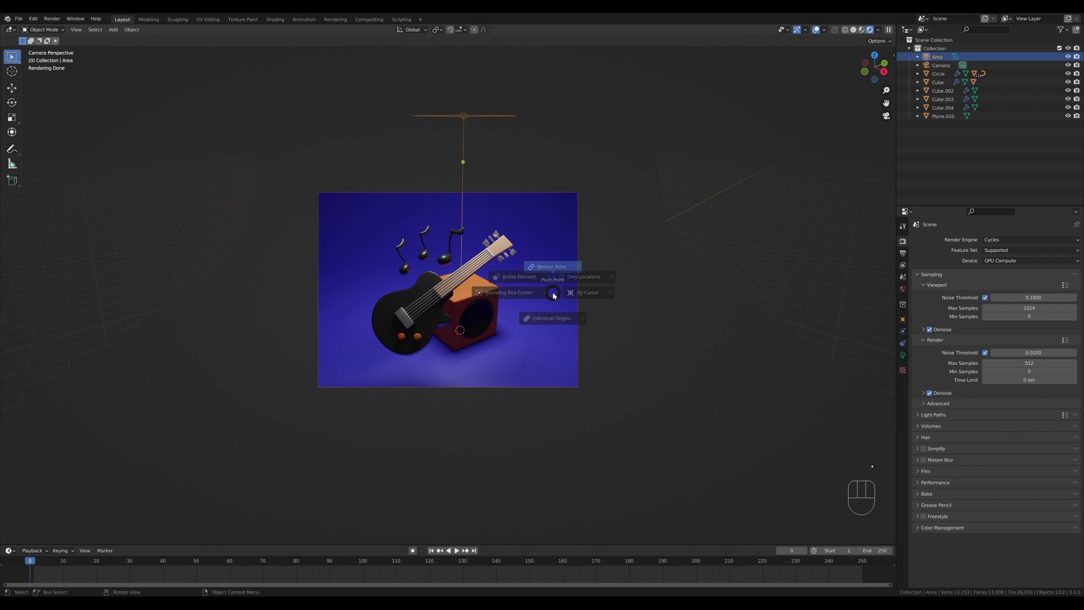
click(634, 301)
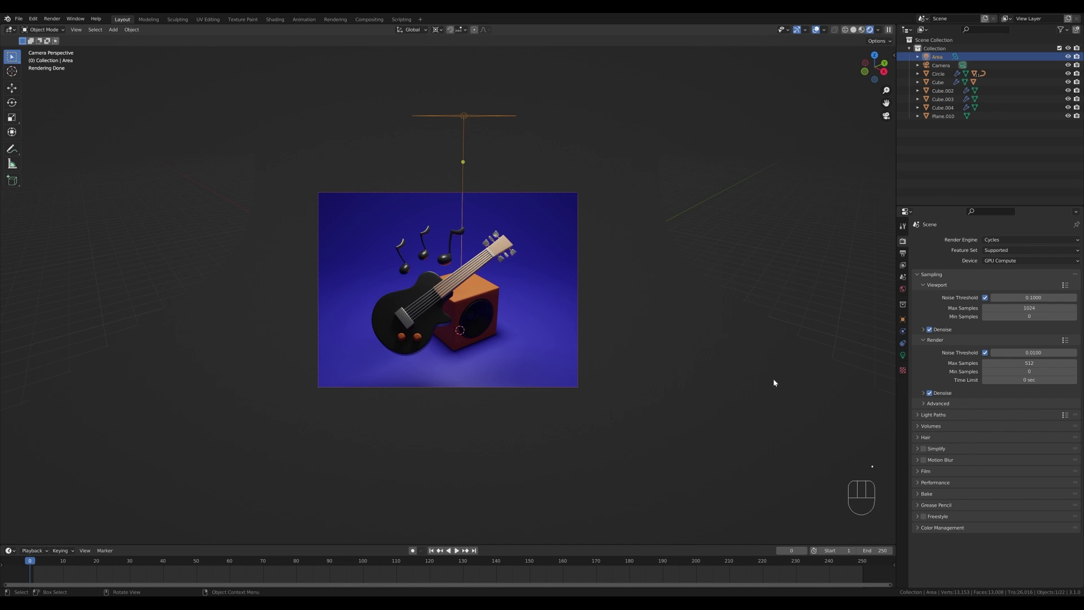
key(r)
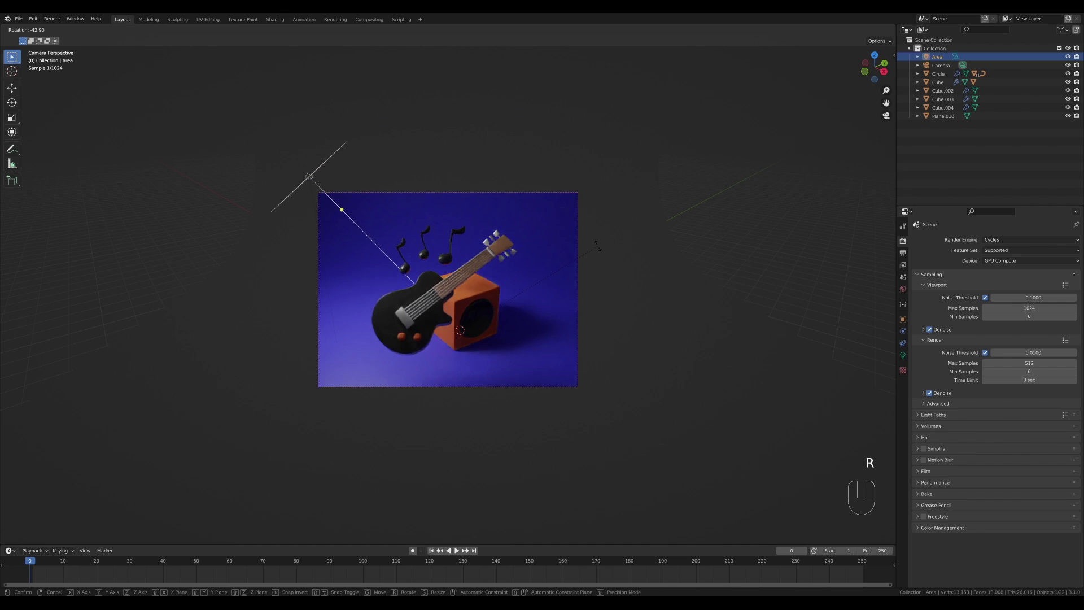
click(610, 260)
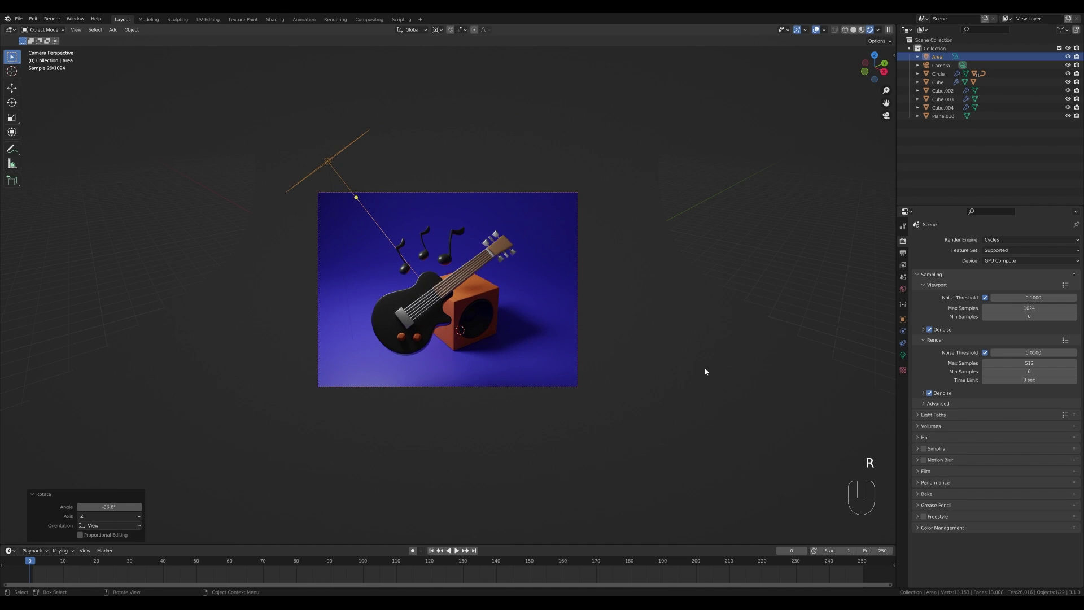
Move the area light about 1.12 m outward along its local Z axis and rotate it about -6° around global Z.
key(g)
key(z)
key(z)
click(679, 356)
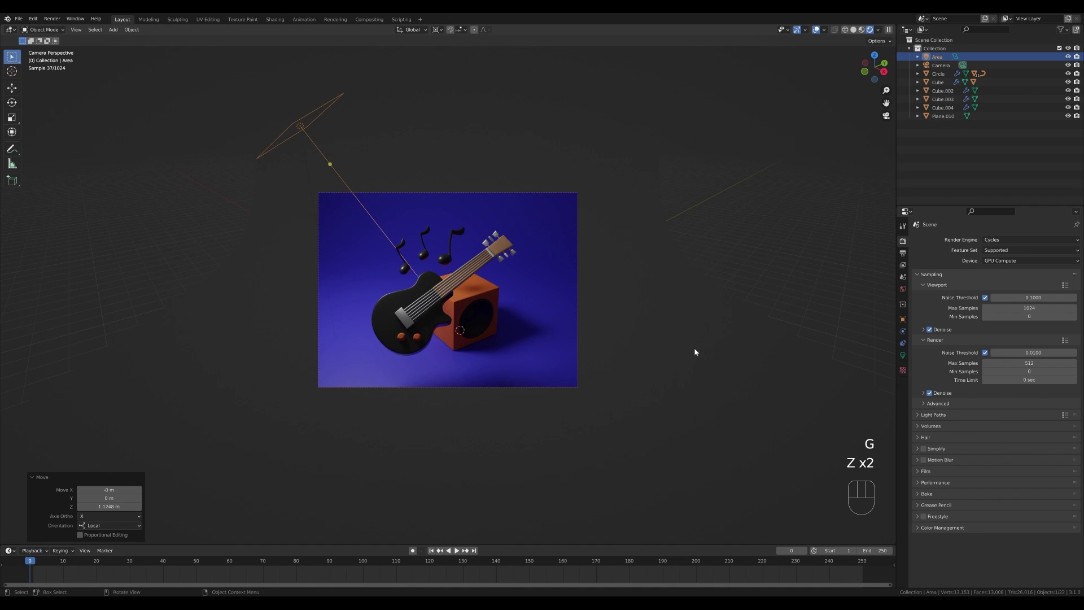
key(r)
key(z)
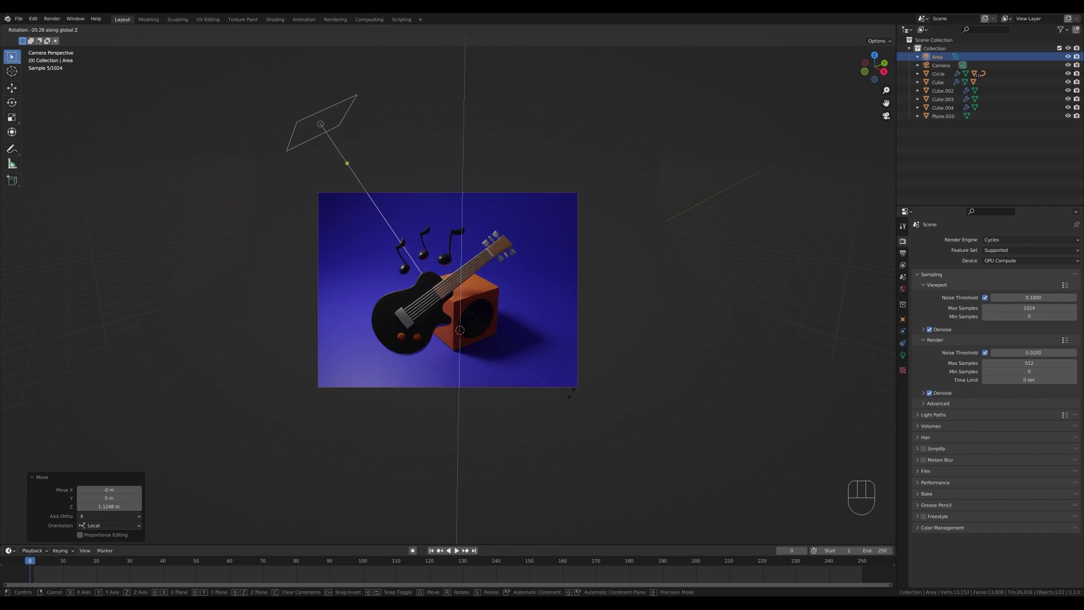
click(581, 371)
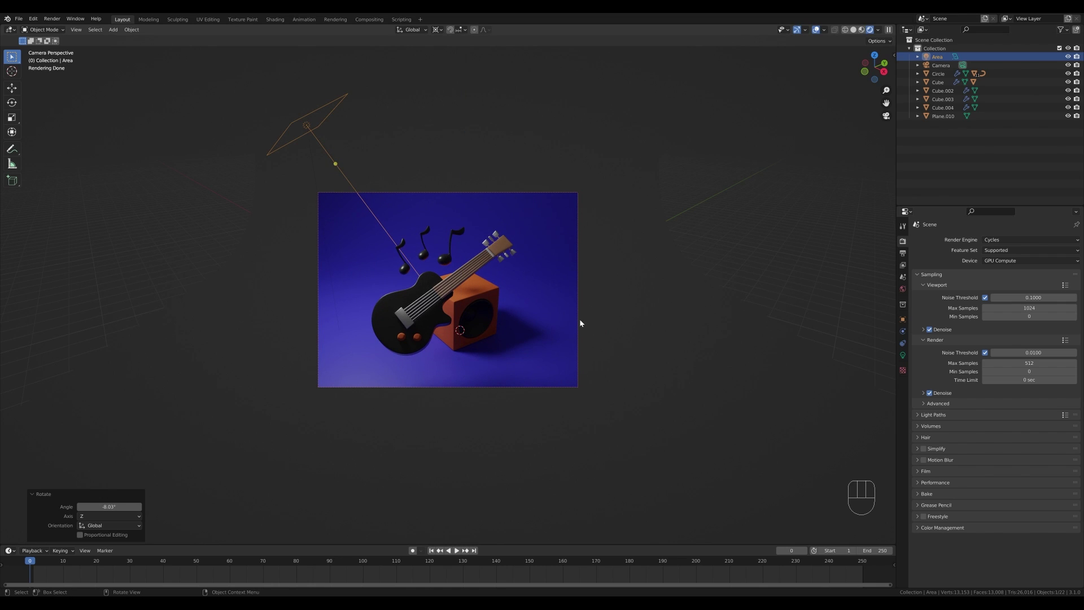
Add a second area light and raise it about 6.4 m along Z above the scene.
key(shift+a)
mouse_move(576, 334)
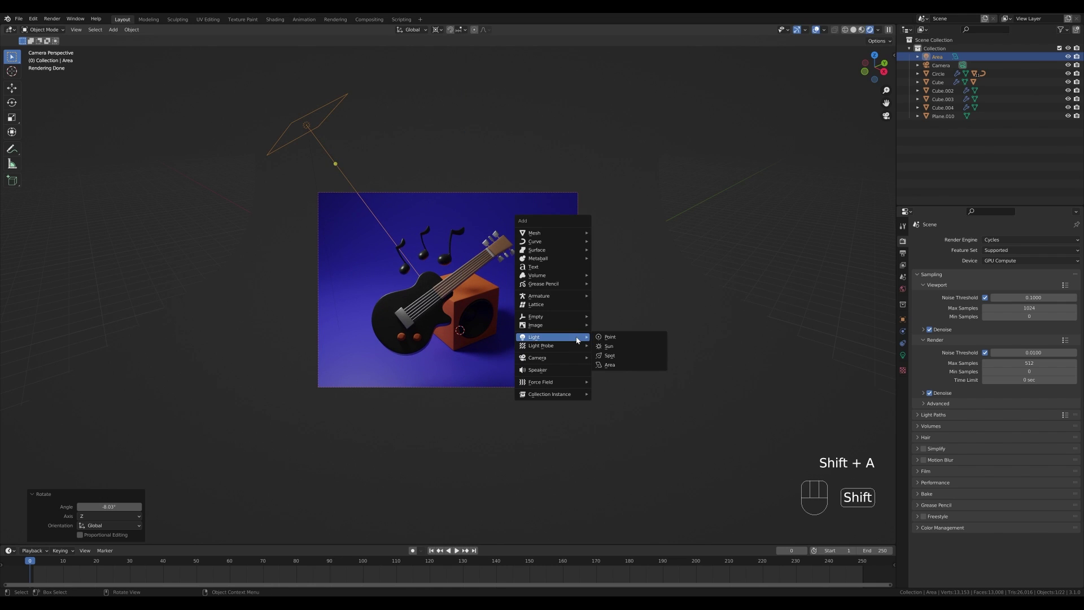
click(617, 366)
key(g)
key(z)
click(485, 205)
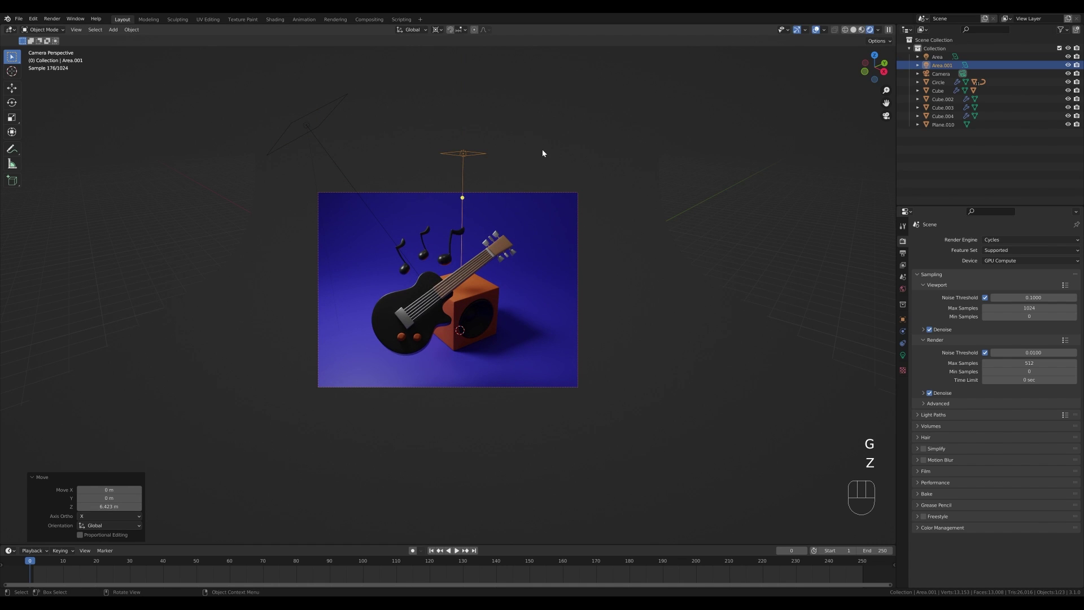
Swing the second area light to the speaker's side by rotating it about -63° around local X and about -70.5° around global Z.
key(r)
key(x)
key(x)
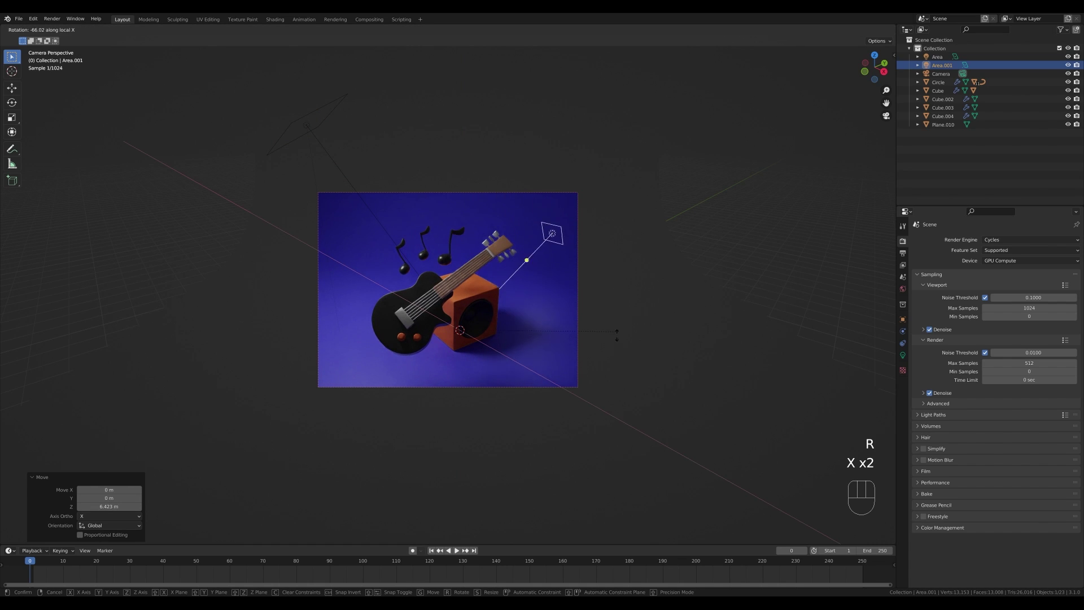
click(597, 364)
key(r)
key(z)
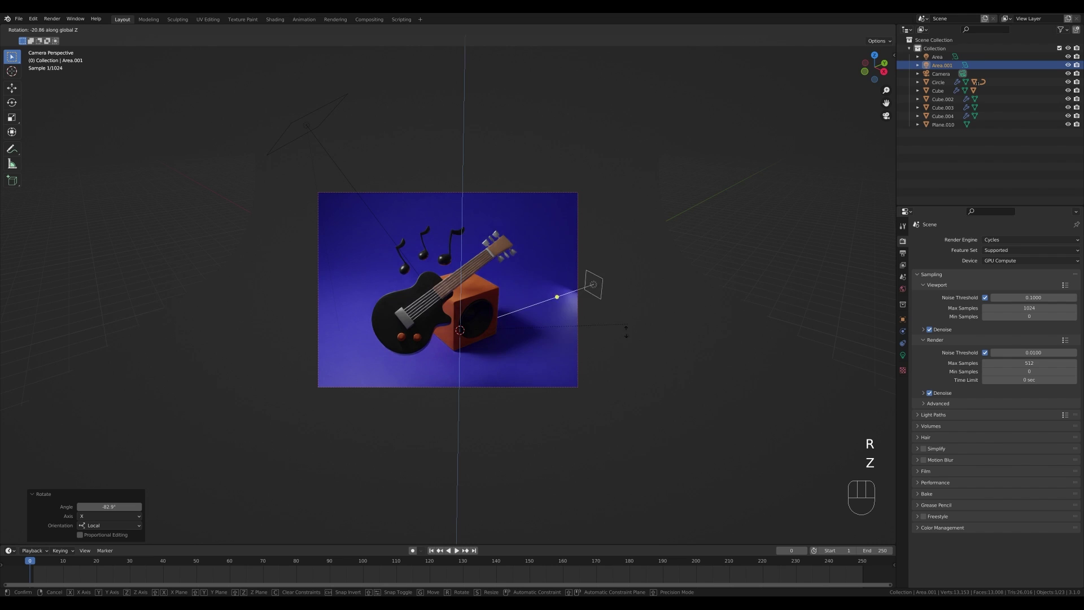
click(593, 400)
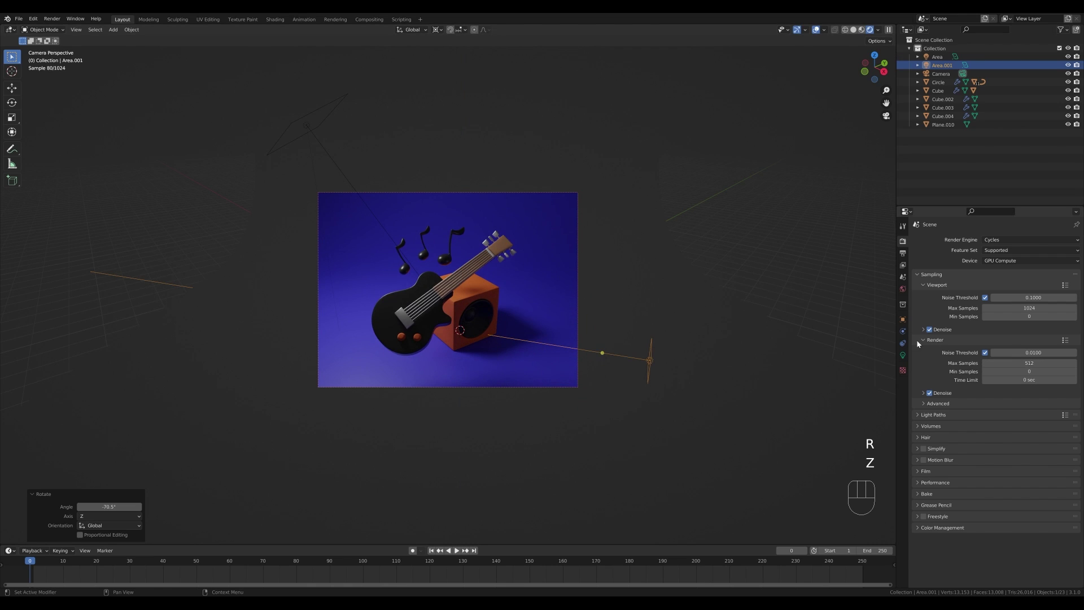
Change the second area light's shape to Rectangle and set its Y size to about 7.48 m.
click(903, 355)
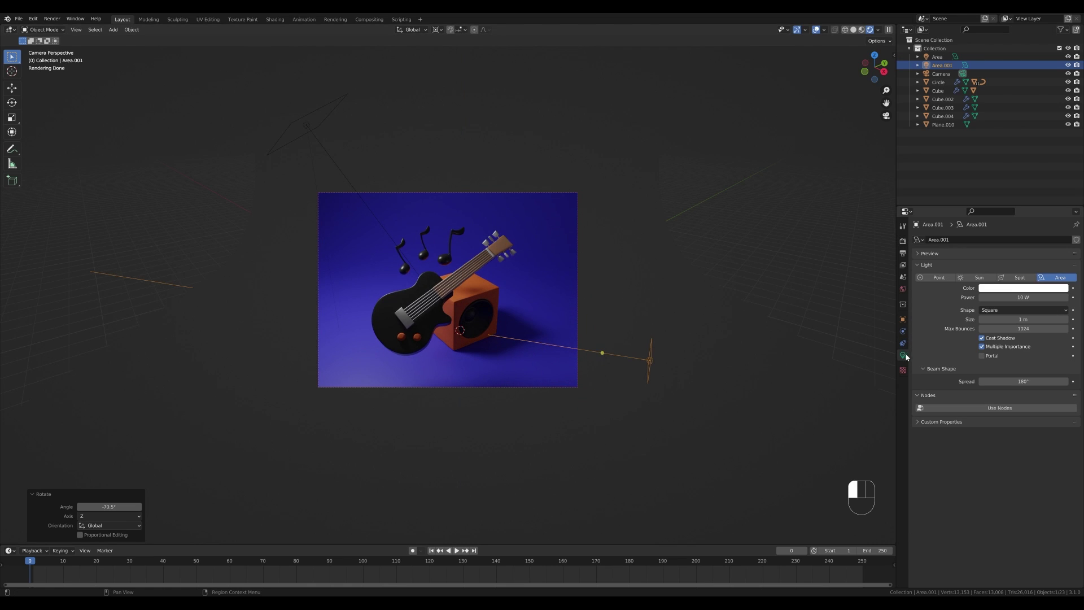
click(1004, 310)
click(1007, 331)
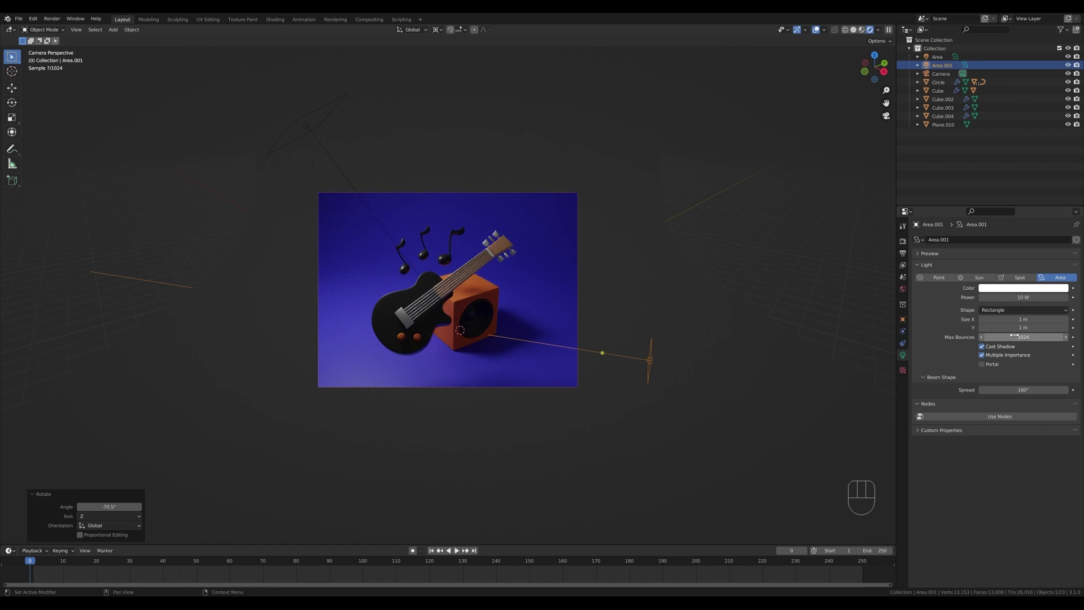
drag(1020, 327, 1058, 327)
Raise the rectangular area light about 2.3 m along Z and rotate it about -21° around global Z.
key(g)
key(z)
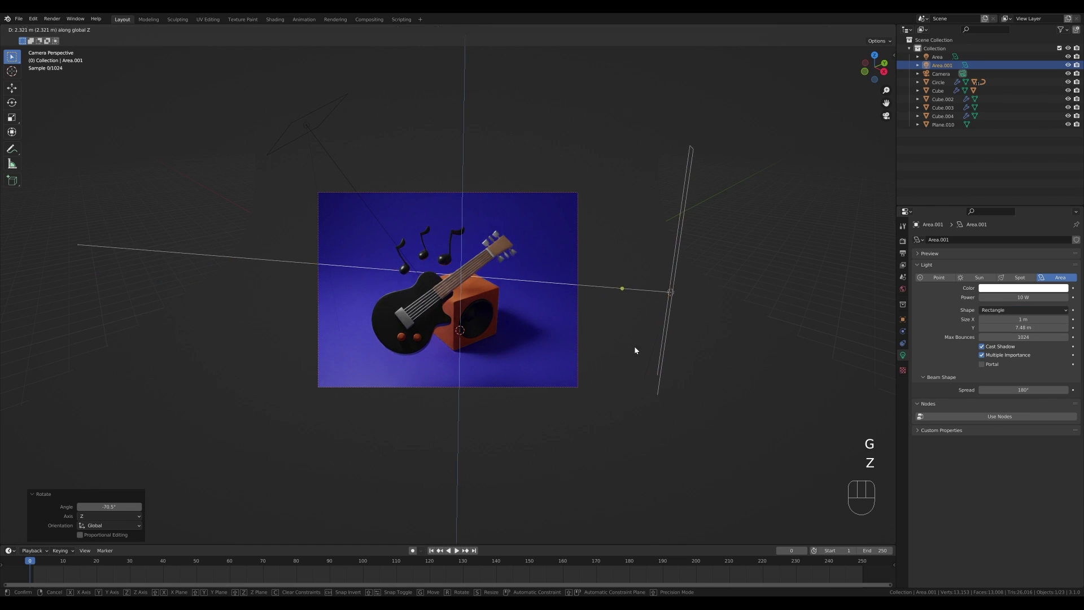
click(636, 350)
key(r)
key(z)
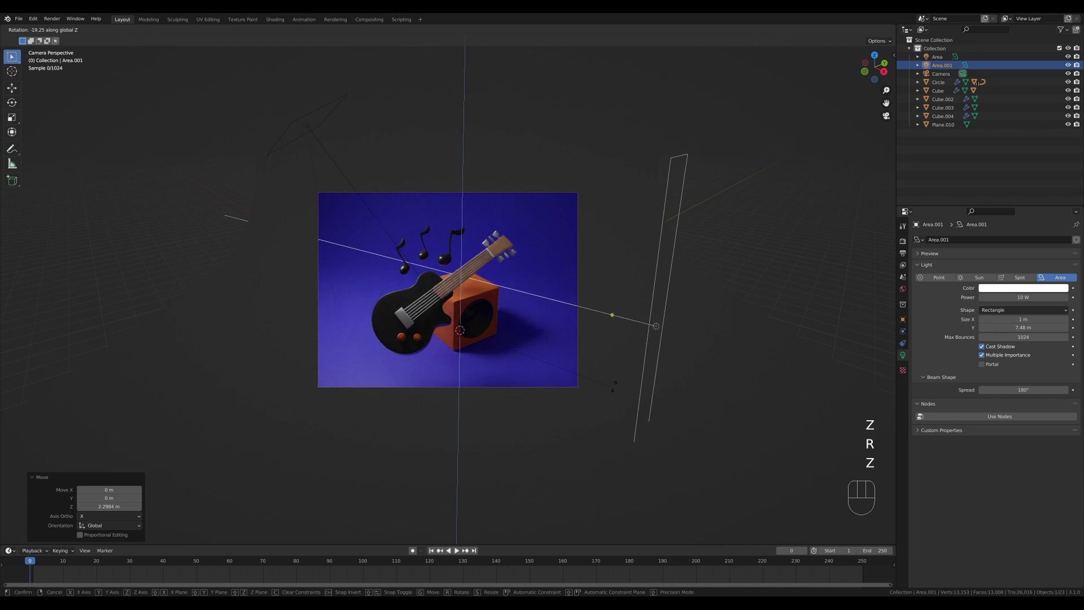
click(635, 402)
Set the rectangular area light's power to 250 W and rotate it about 11.3° around global Z.
click(1026, 297)
text(250)
key(Return)
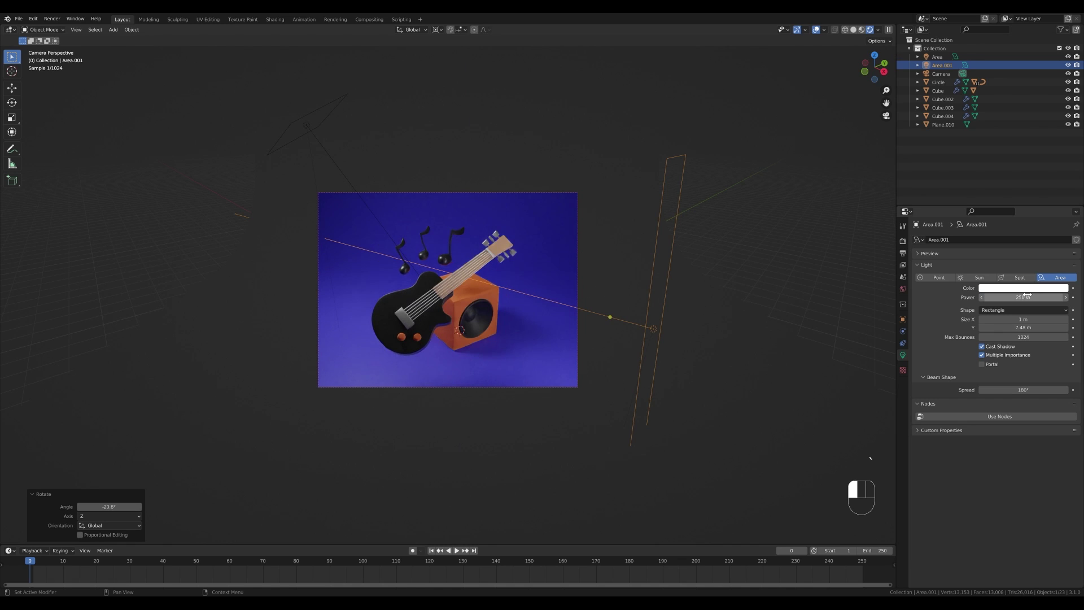
key(r)
key(z)
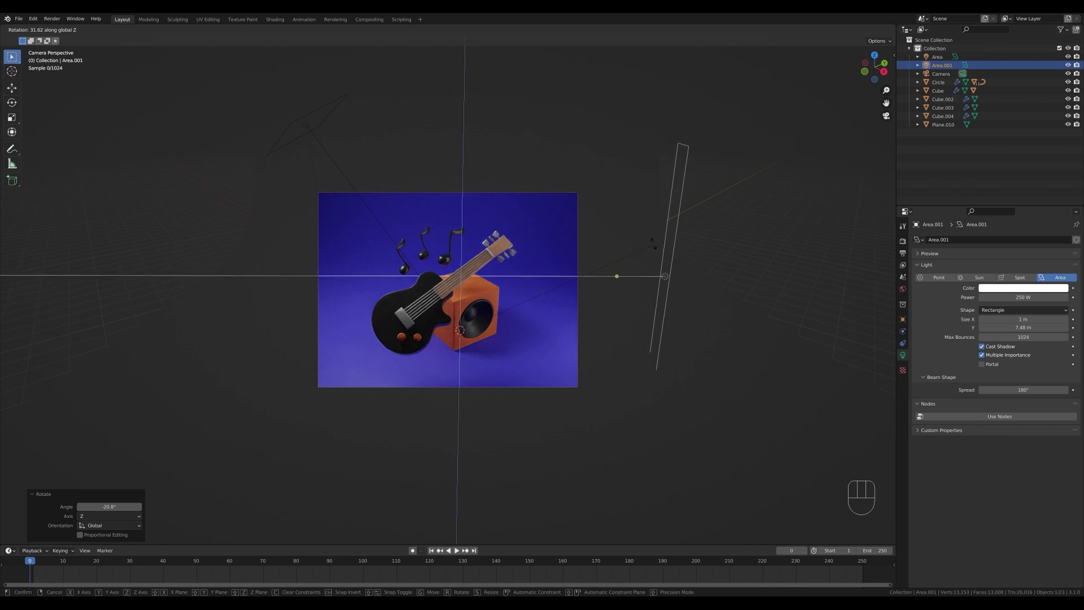
click(620, 319)
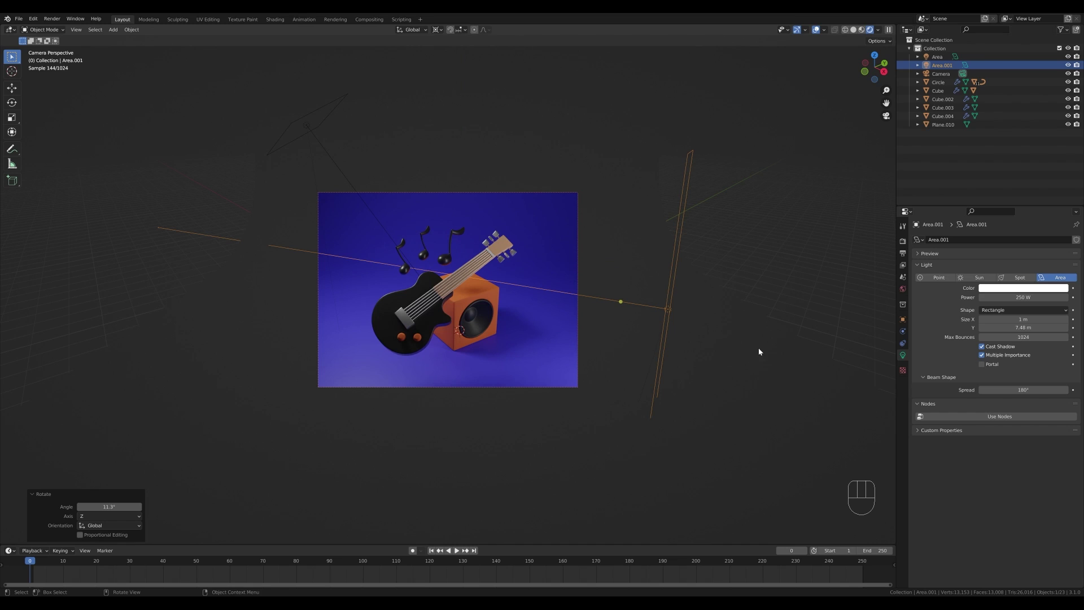
Reduce the rectangular area light's power to 150 W.
click(1034, 295)
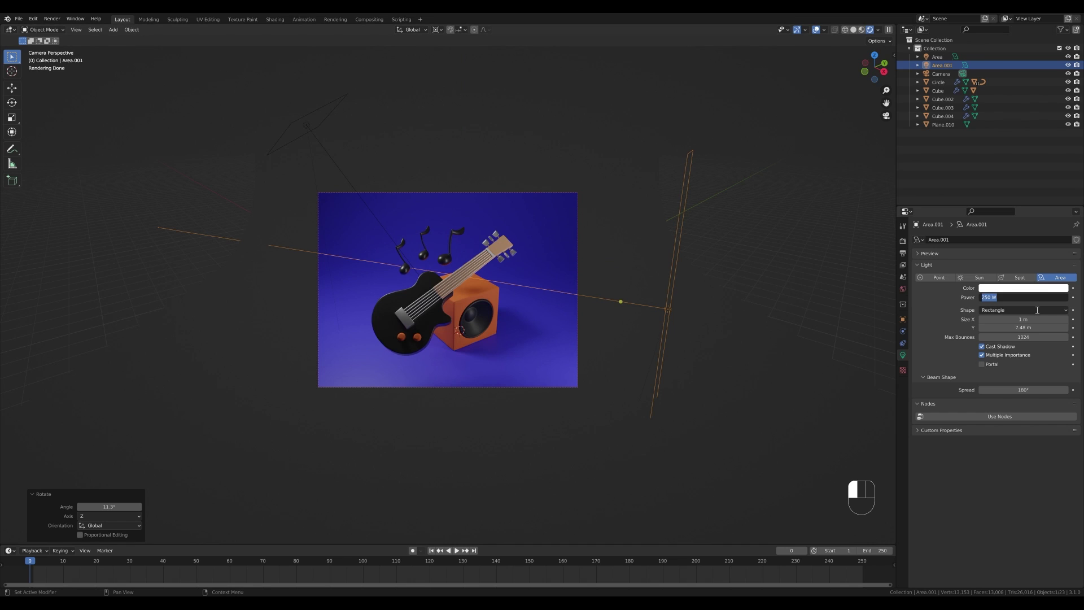
text(150)
key(Return)
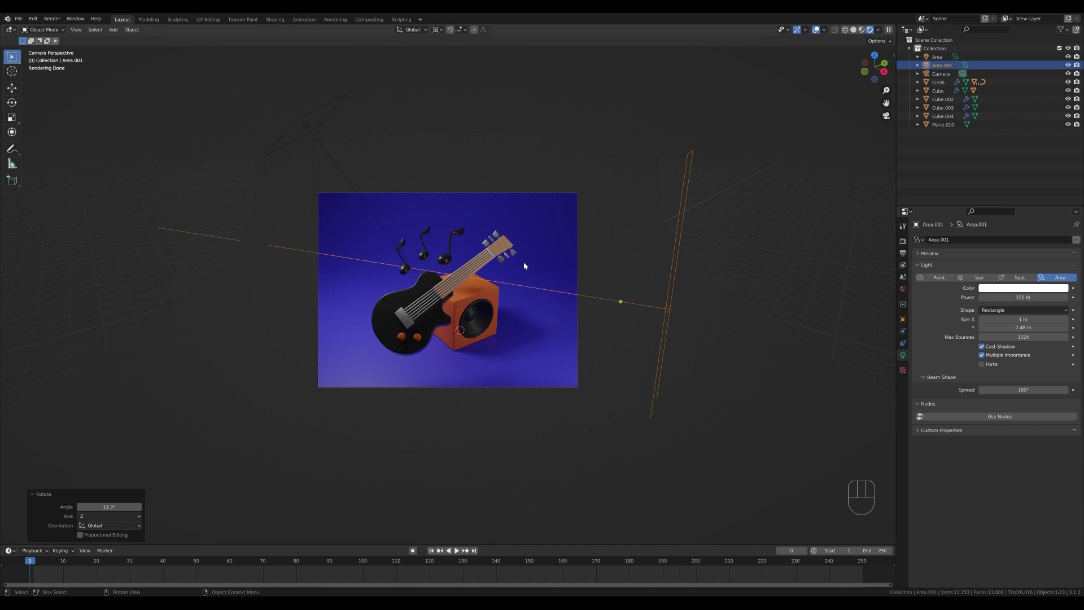
Add a point light and place it behind the speaker.
key(shift+a)
mouse_move(525, 302)
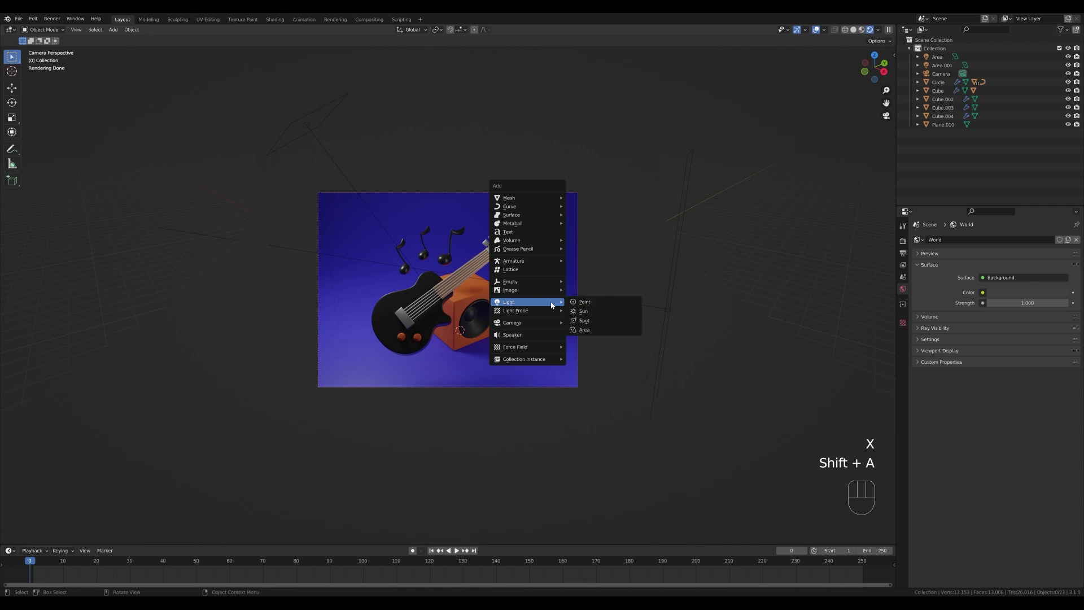
click(590, 300)
key(Escape)
key(ctrl+z)
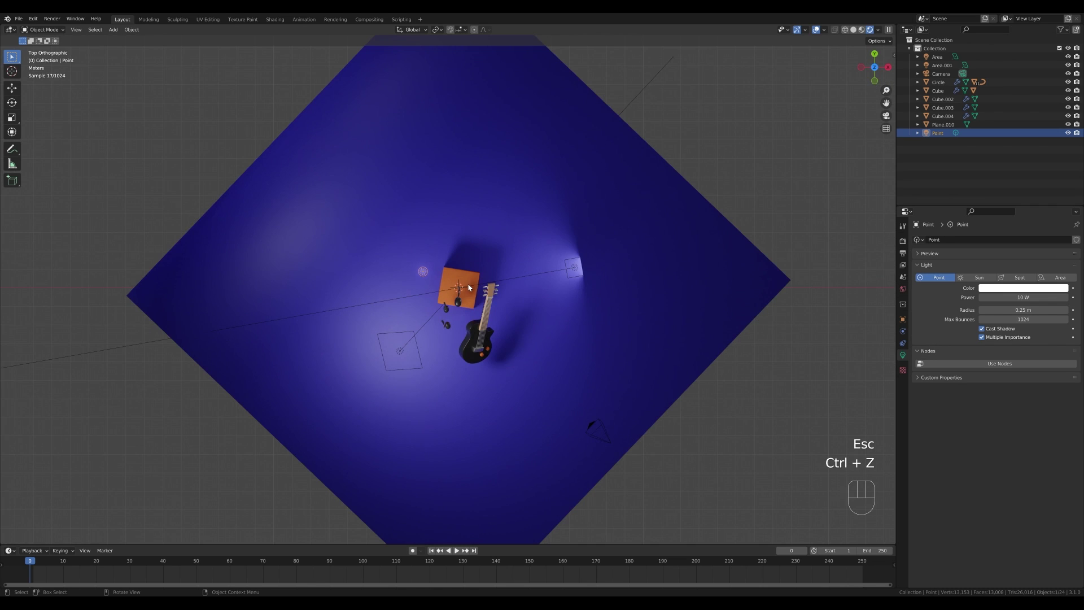
In camera view, raise the point light about 0.83 m behind the speaker and set its power to 1500 W.
click(1025, 297)
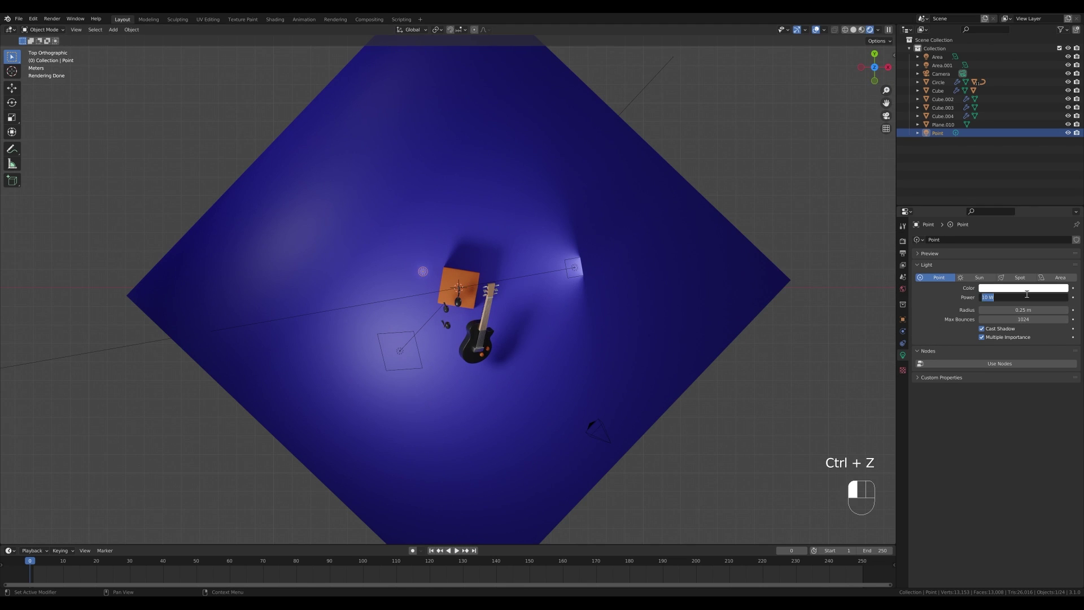
text(500)
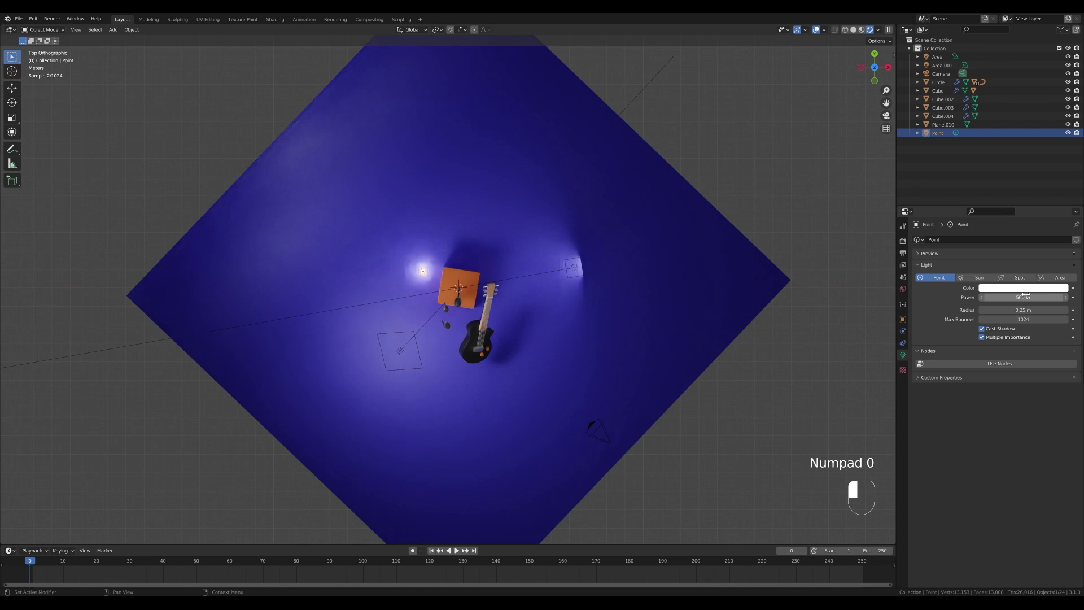
key(KP_0)
key(g)
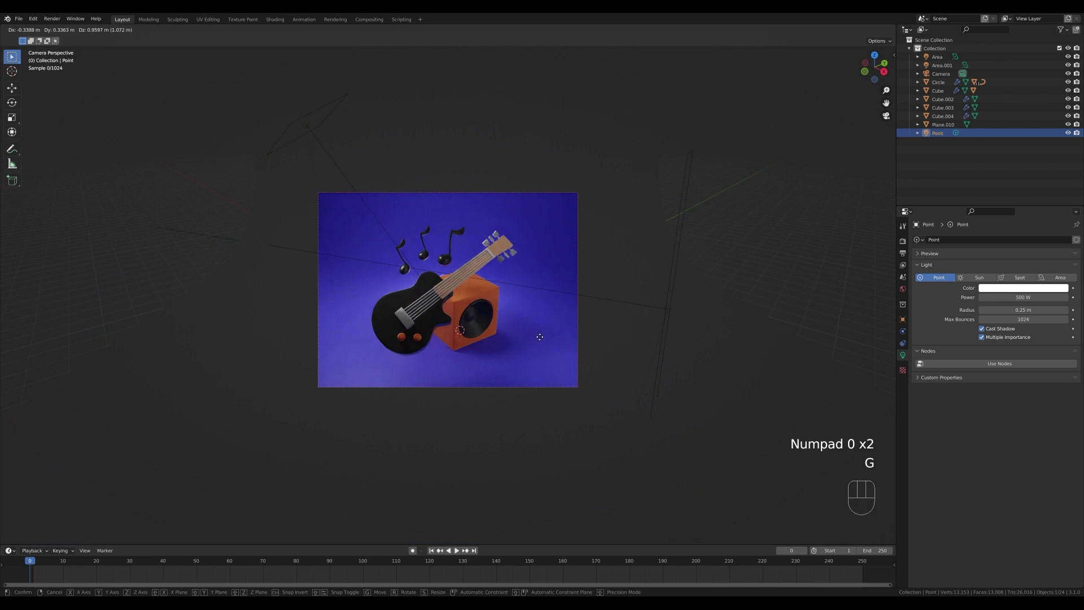
click(537, 342)
click(1030, 299)
text(1500)
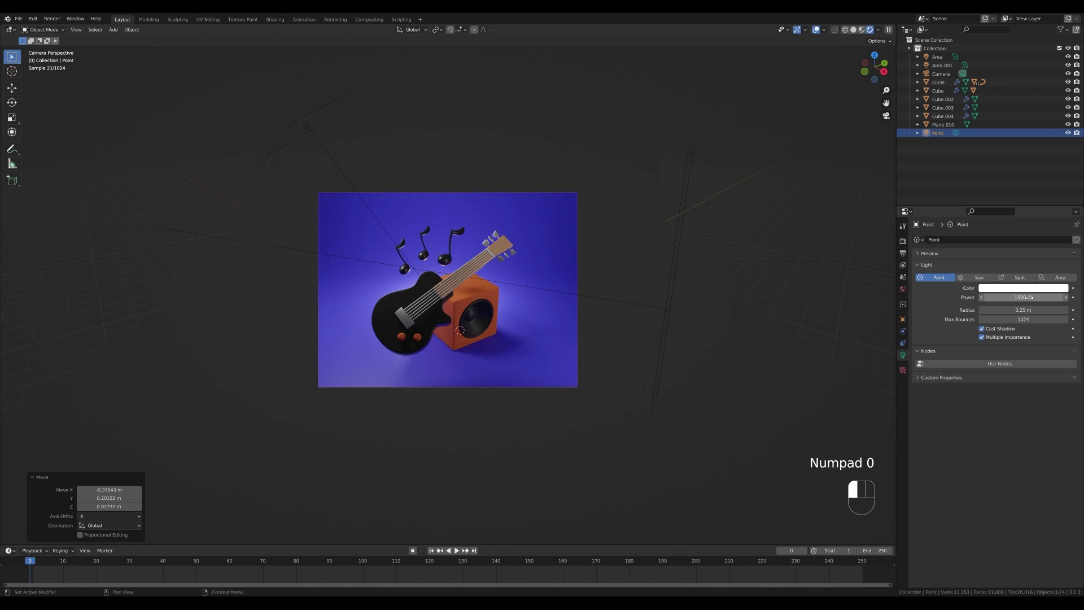
Shift the point light about 0.28 m along X and 0.29 m along Y, and tint it light cyan.
key(g)
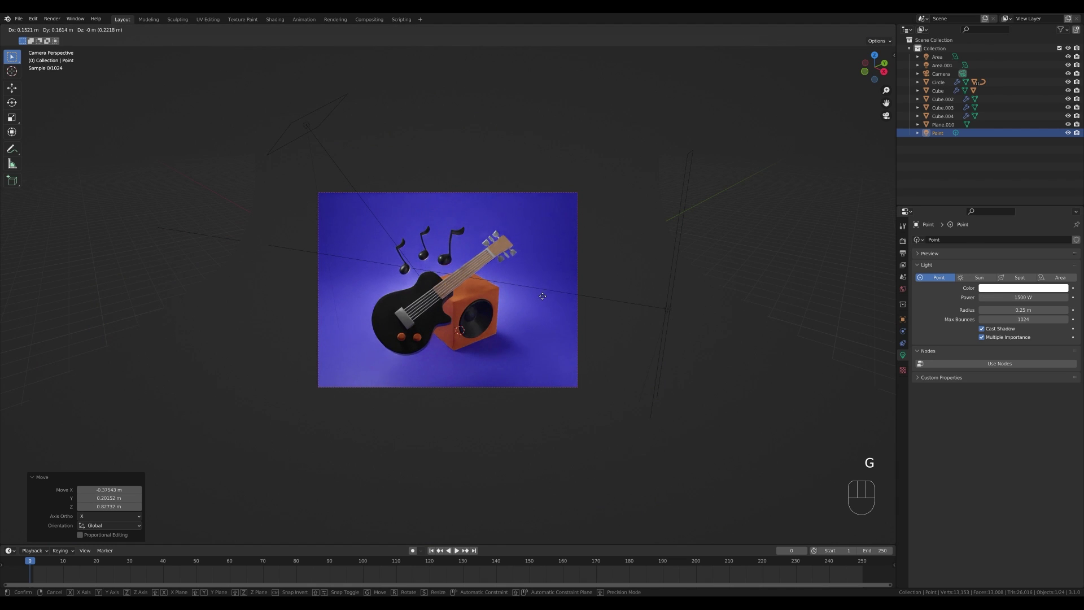
click(542, 298)
click(1007, 289)
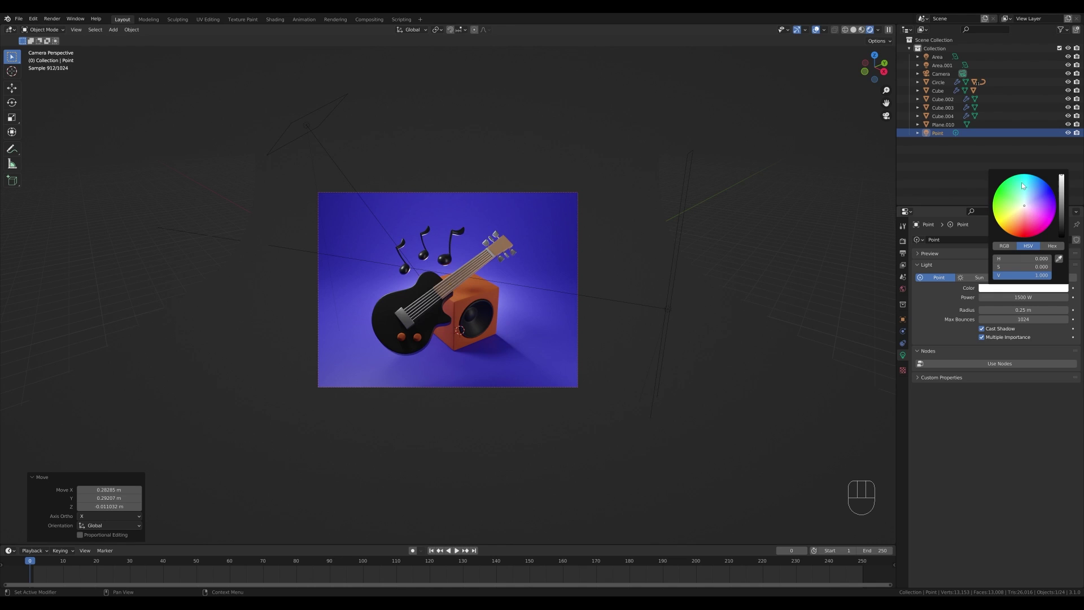
drag(1020, 197, 1025, 189)
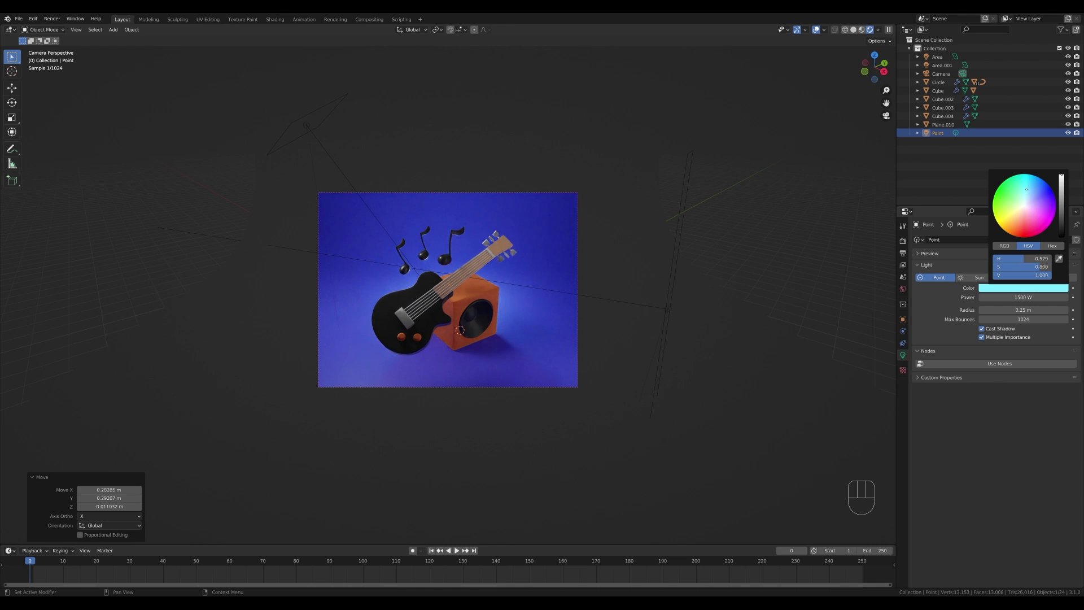
Change the world background color to a bluish purple with hue about 0.68 and value about 0.46.
click(903, 289)
click(1008, 292)
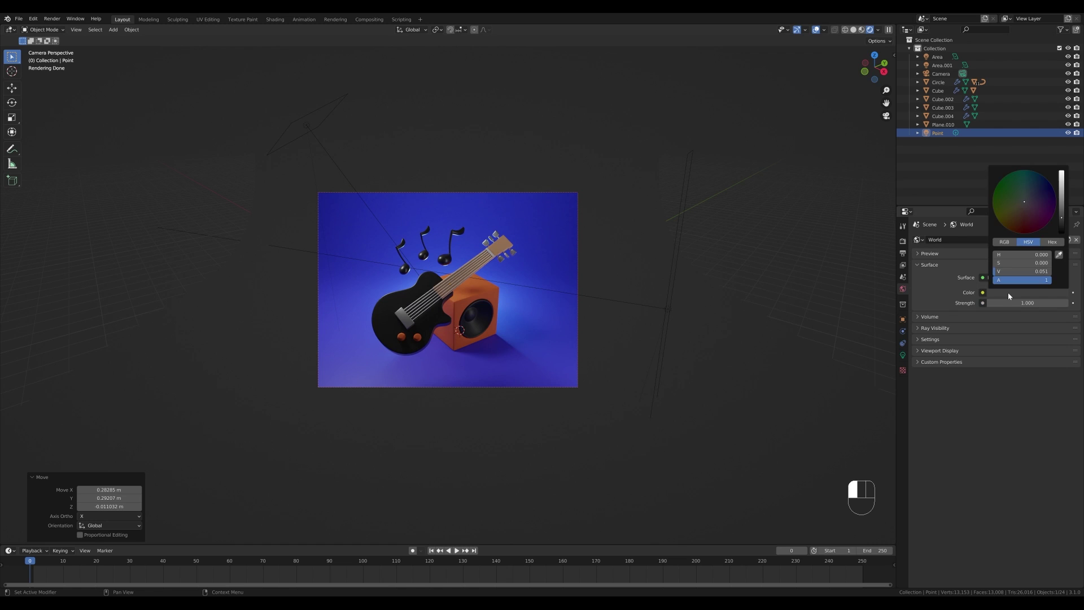
drag(1061, 218, 1061, 186)
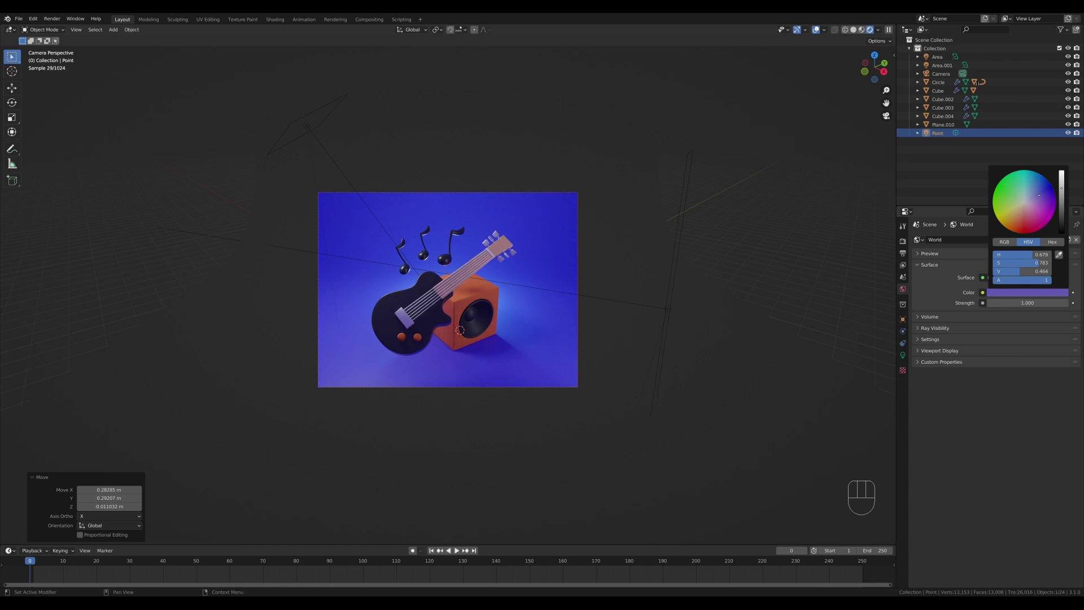
Set the color management look to Medium High Contrast and raise the exposure to about 0.83.
click(903, 242)
click(949, 528)
scroll(985, 539, down, 1)
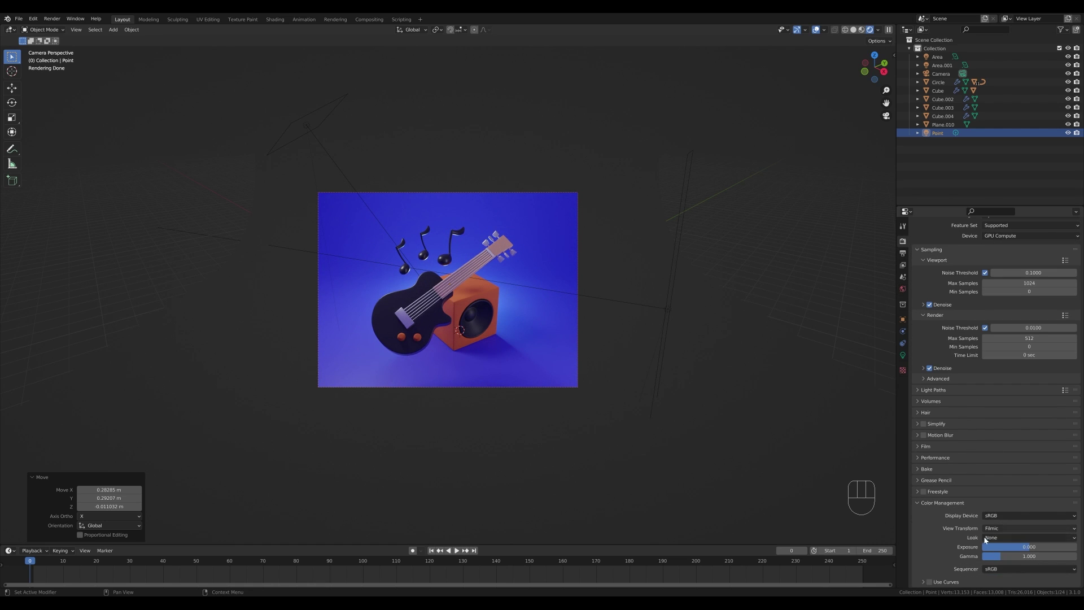
click(1004, 538)
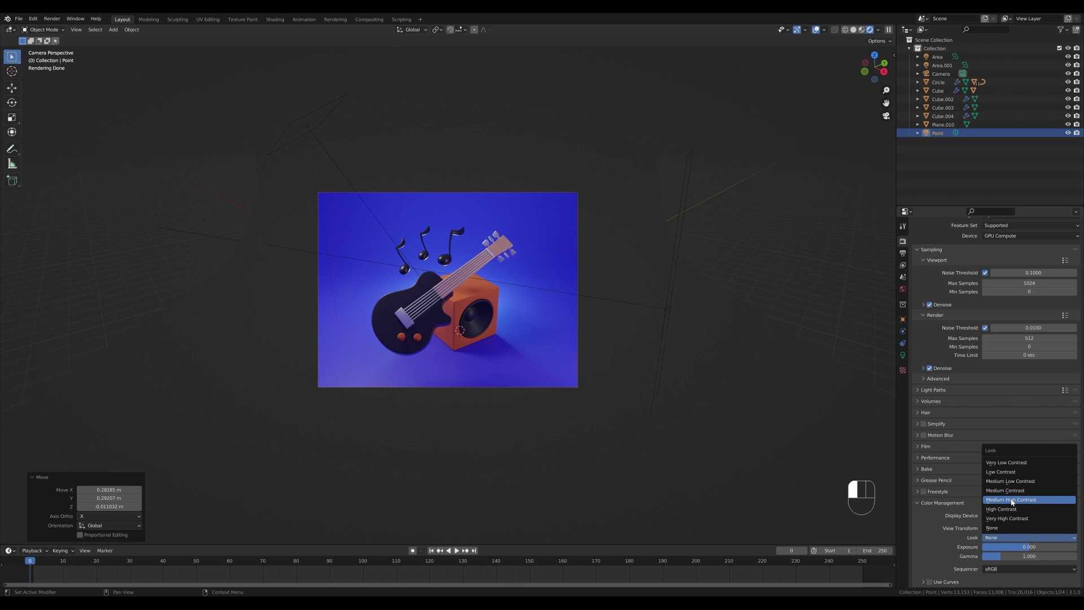
click(985, 500)
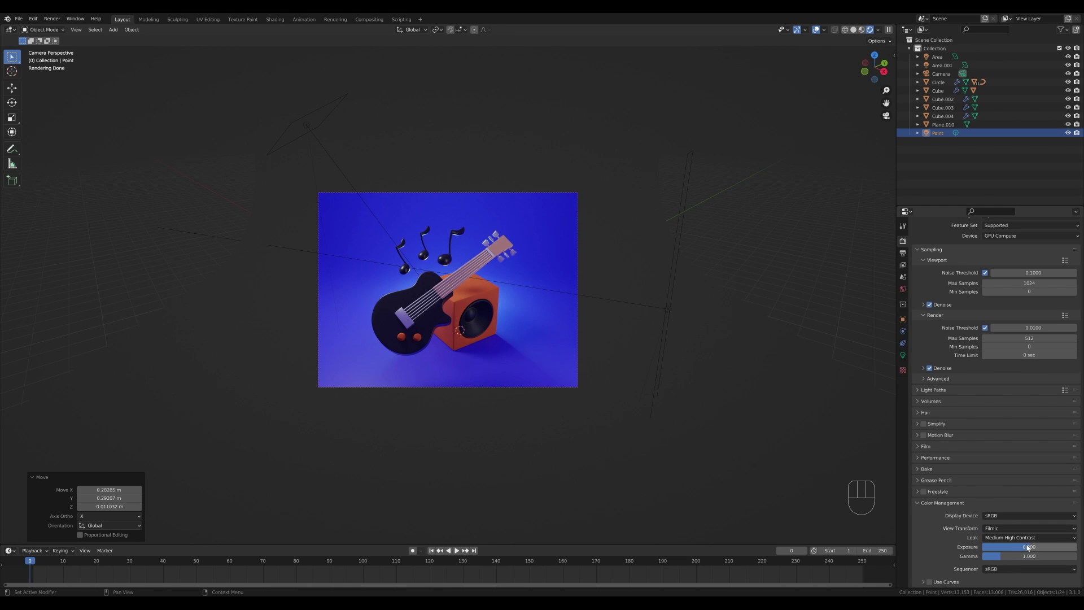
drag(1029, 546, 1044, 547)
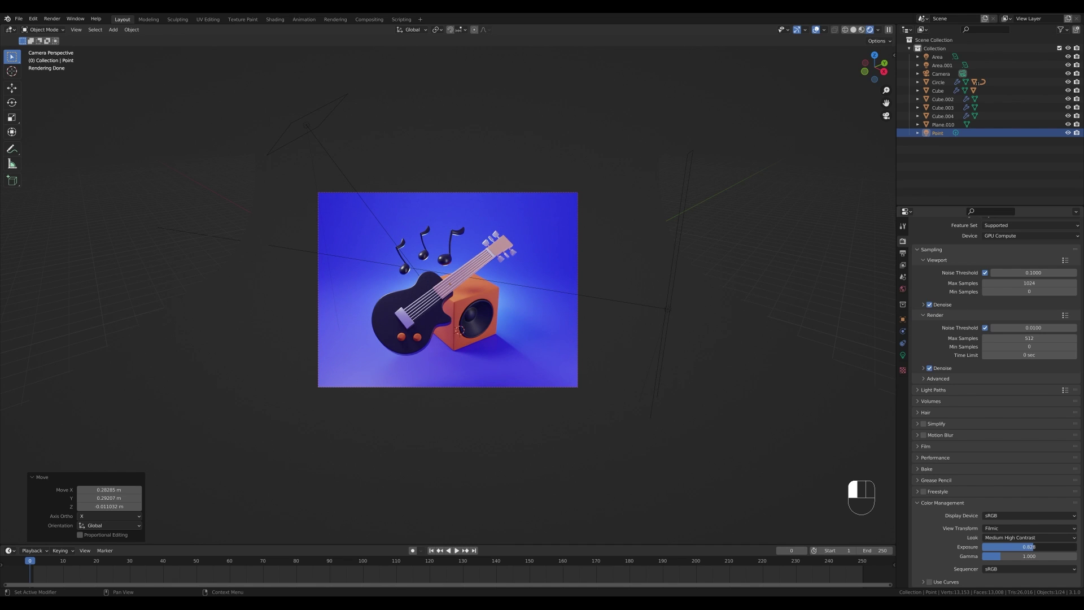
scroll(532, 86, up, 3)
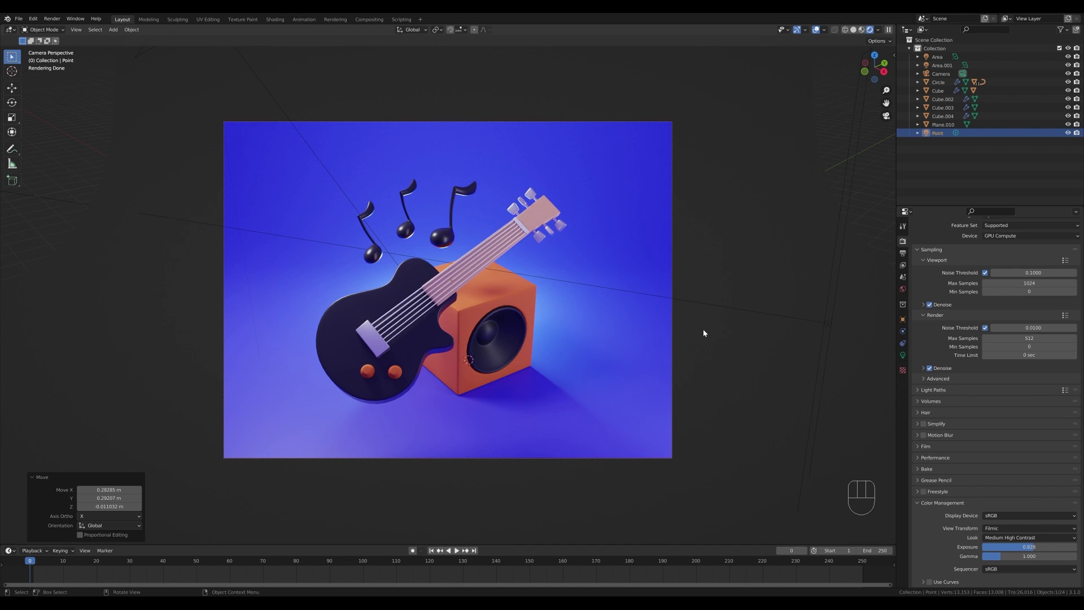